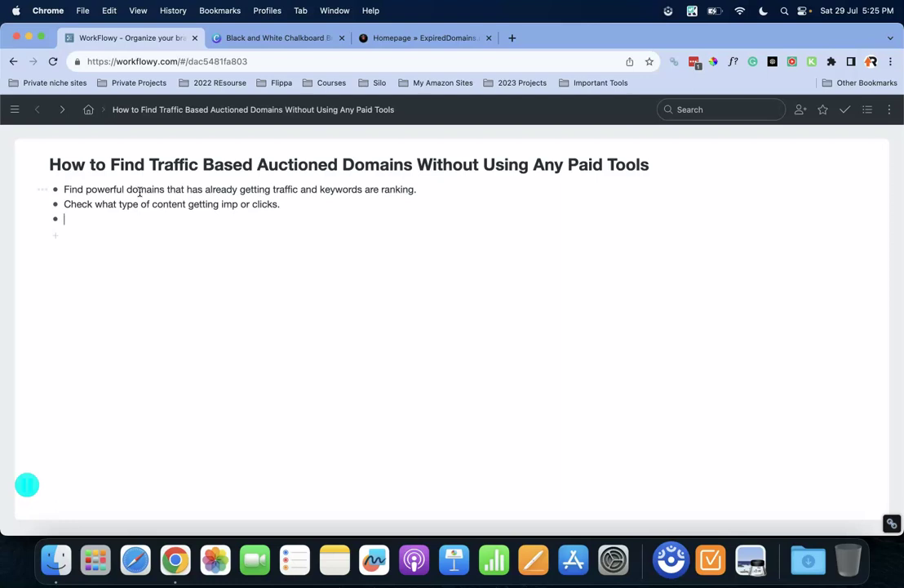
Switch to the ExpiredDomains.net page and open the Deleted .com domains list with its filter options shown.
key("BackSpace")
left_click(443, 40)
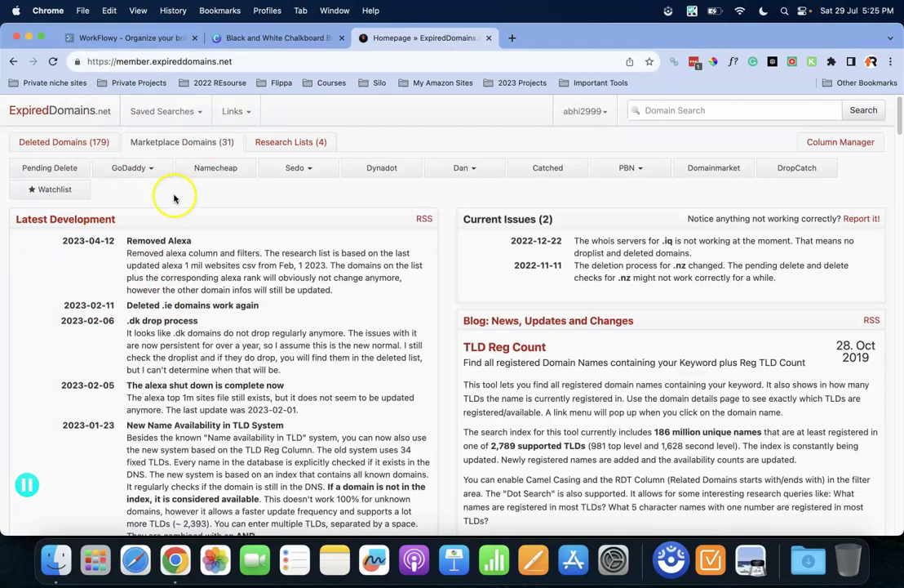
left_click(57, 141)
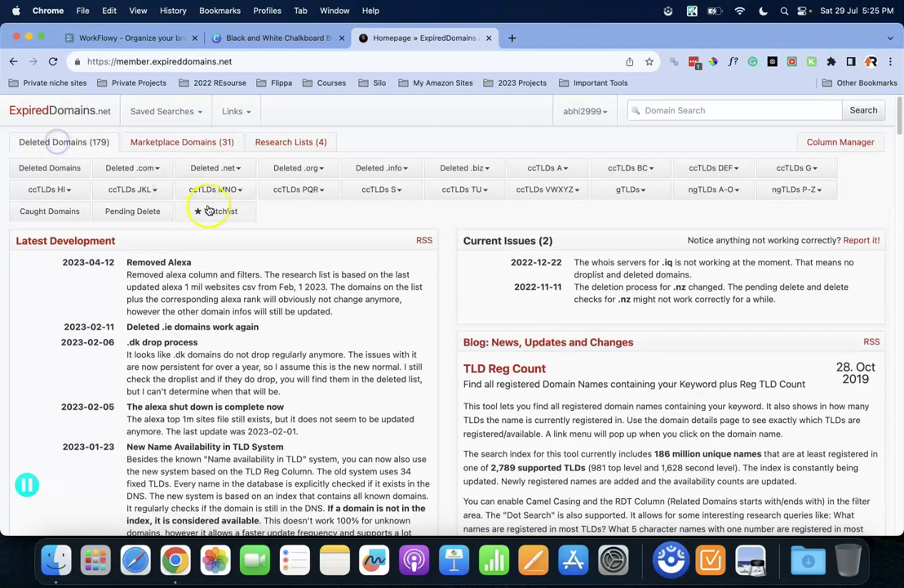
left_click(142, 168)
left_click(140, 198)
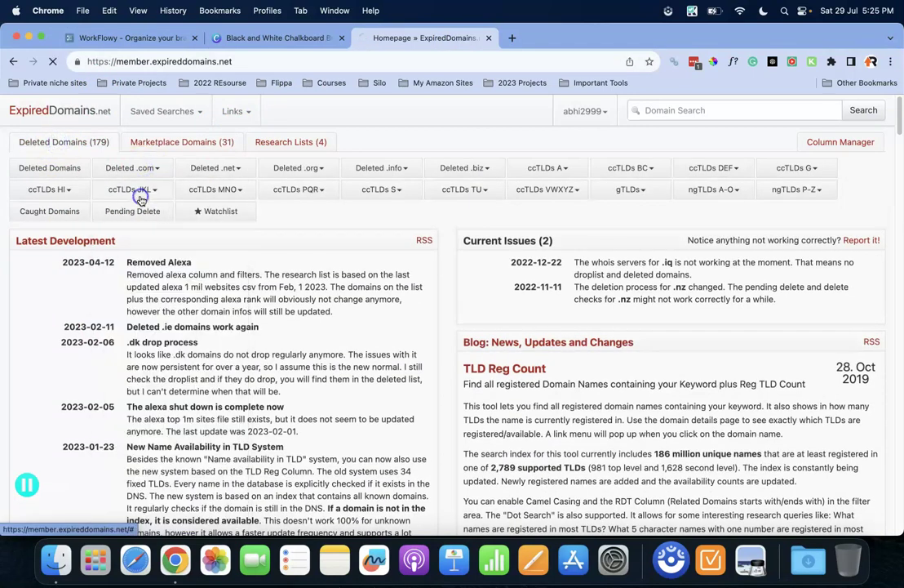
left_click(24, 251)
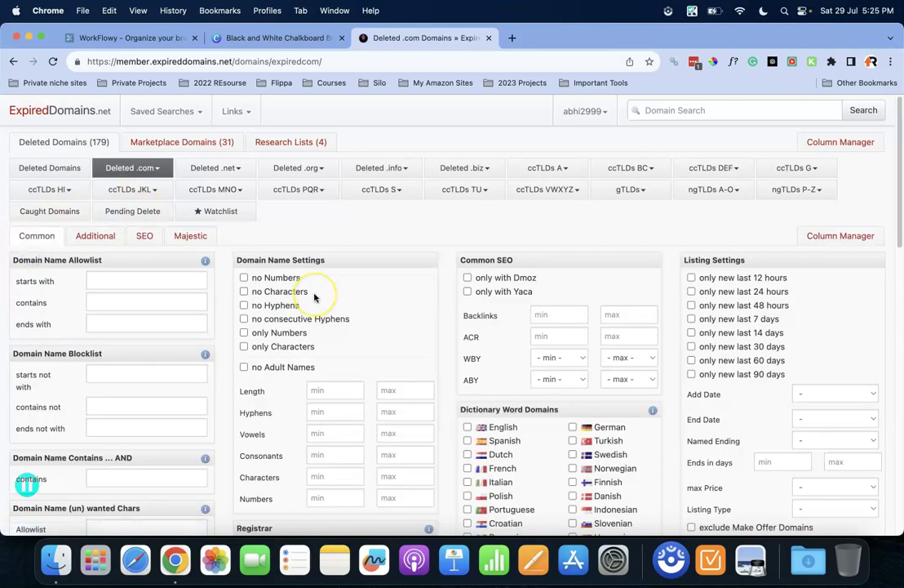
Restrict the Dictionary Word Domains filter to English.
scroll(314, 297, "down", 3)
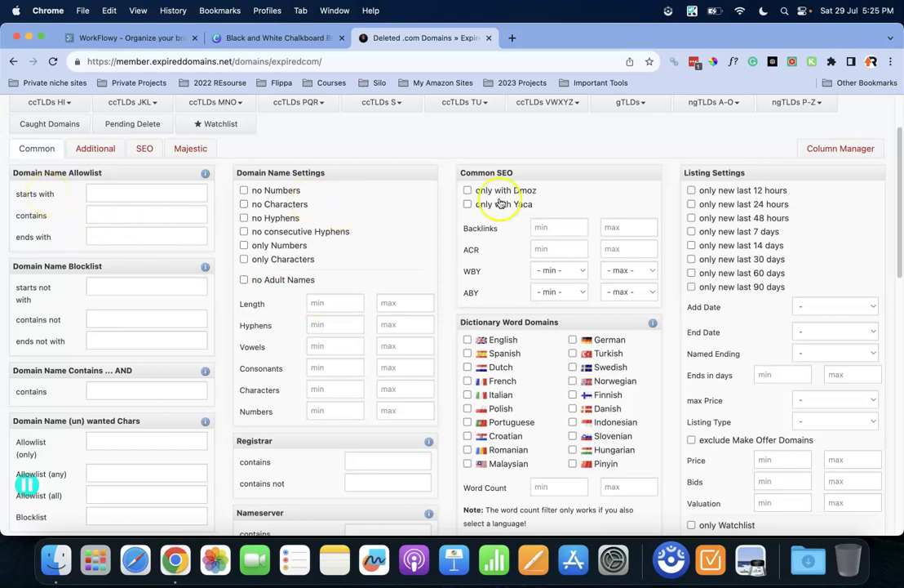
scroll(568, 216, "down", 1)
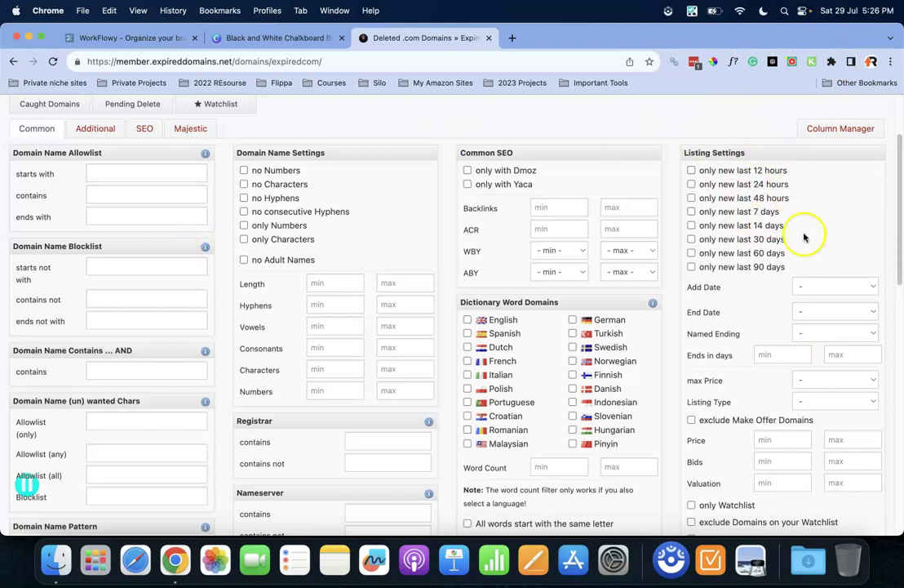
left_click(468, 320)
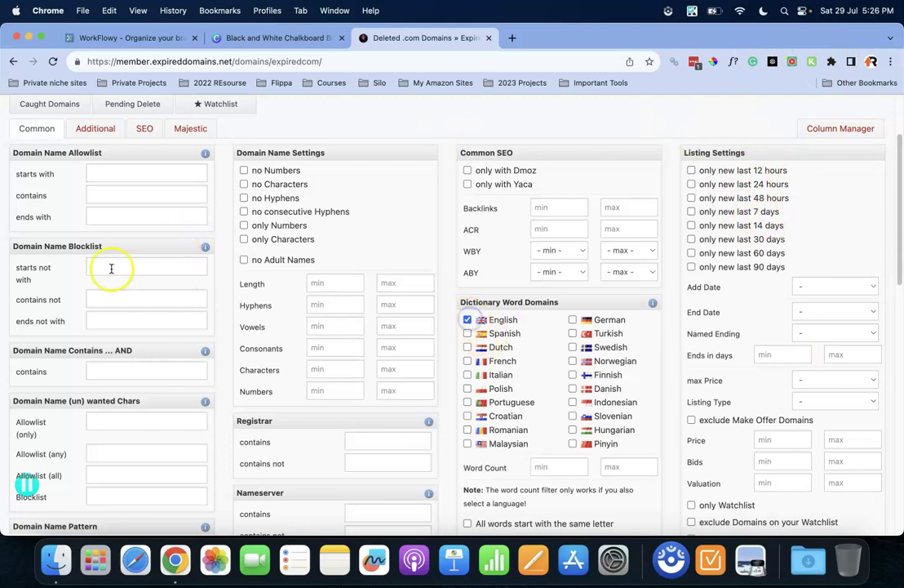
scroll(111, 268, "down", 2)
scroll(94, 262, "up", 5)
scroll(96, 287, "down", 2)
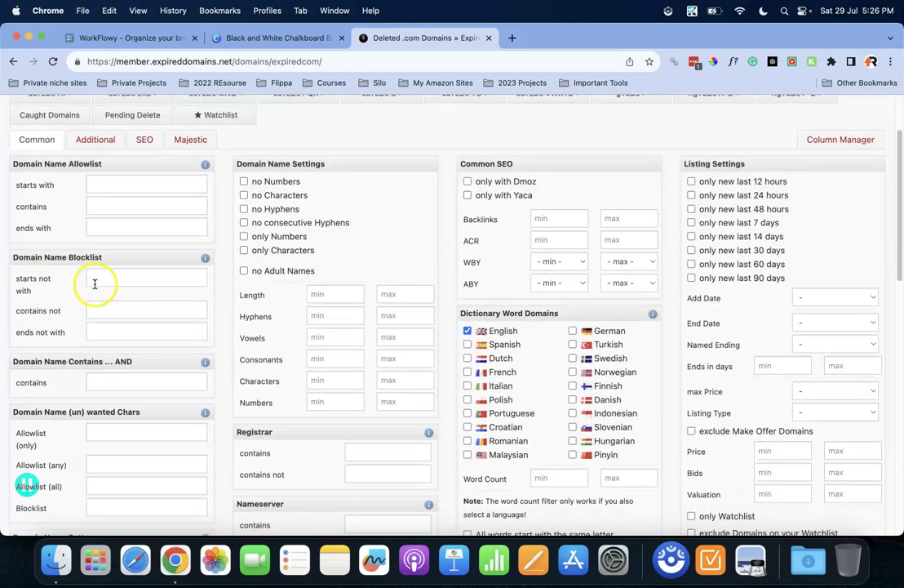
left_click(109, 208)
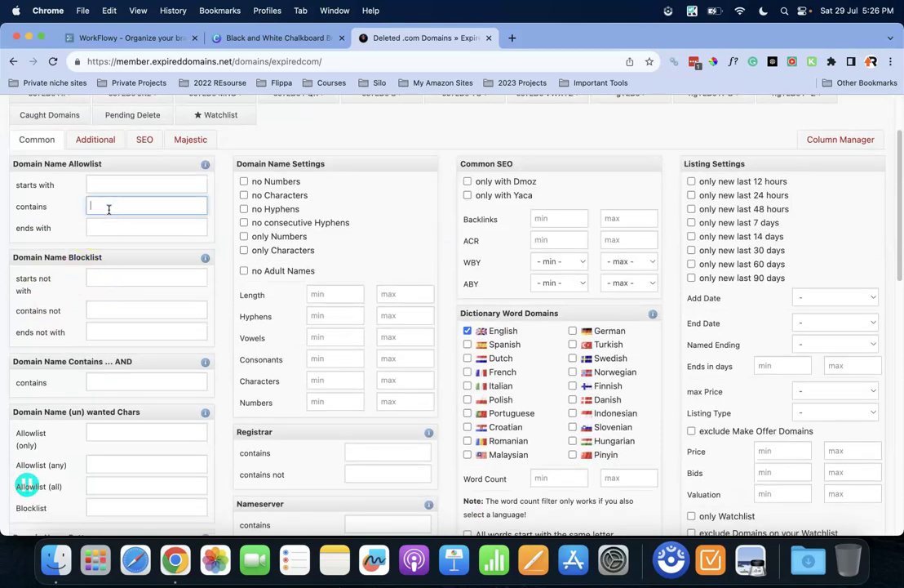
type("tech")
key("BackSpace")
key("BackSpace")
key("BackSpace")
key("BackSpace")
type("dog")
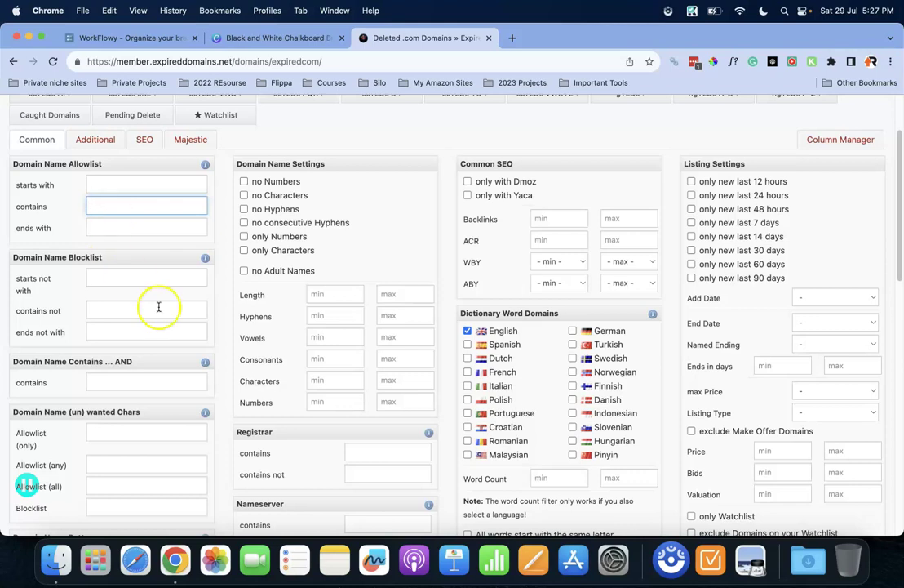
Examine the domain name, registrar, nameserver, SEO and listing filters in the Common filter group.
scroll(167, 268, "down", 2)
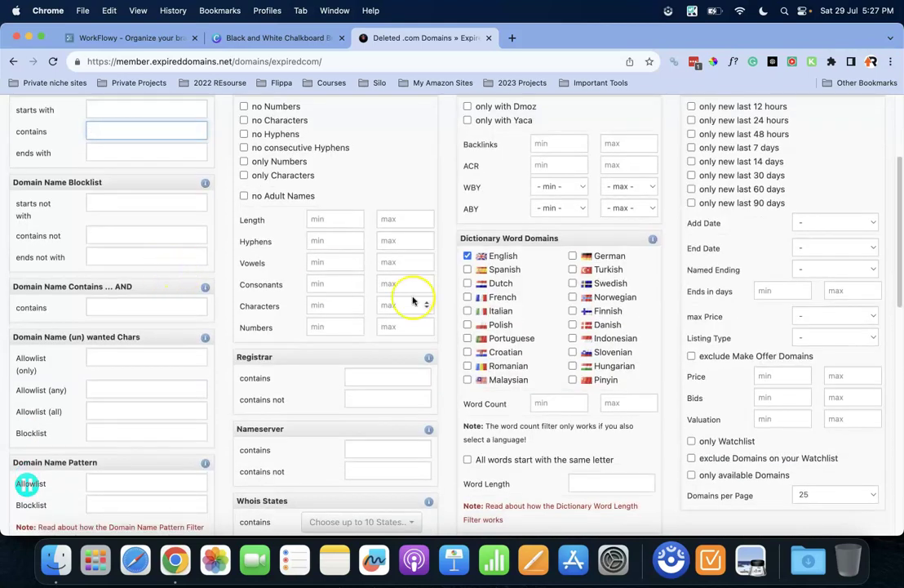
scroll(280, 215, "up", 1)
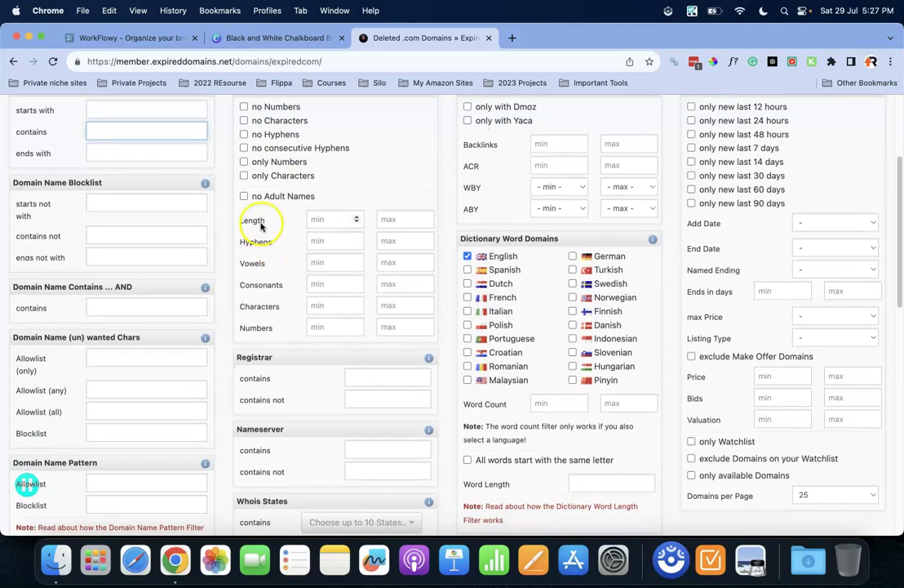
scroll(261, 227, "down", 3)
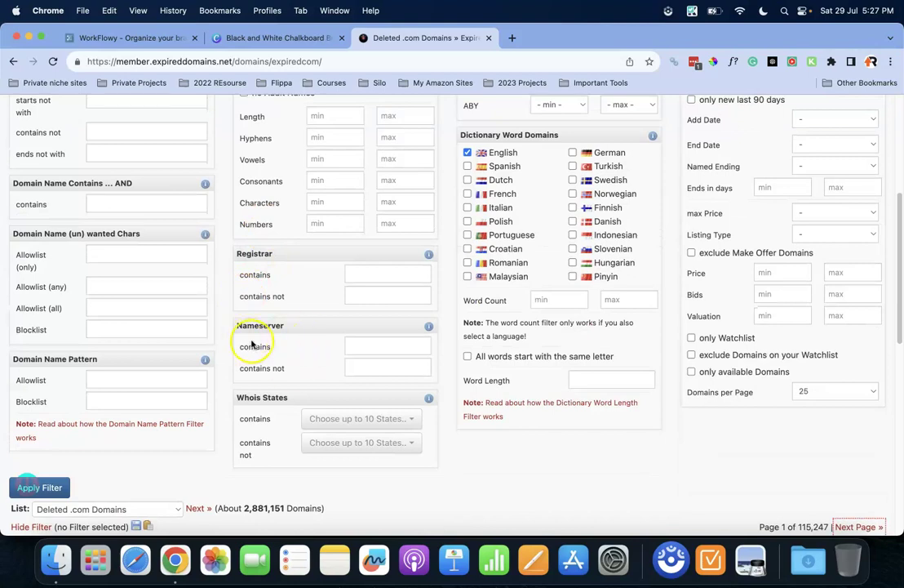
scroll(433, 299, "up", 1)
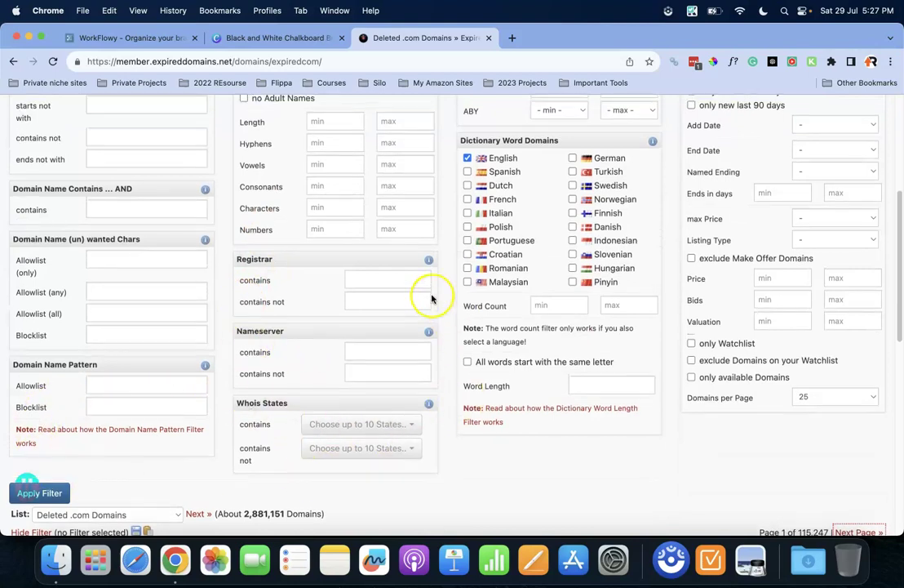
scroll(620, 304, "up", 6)
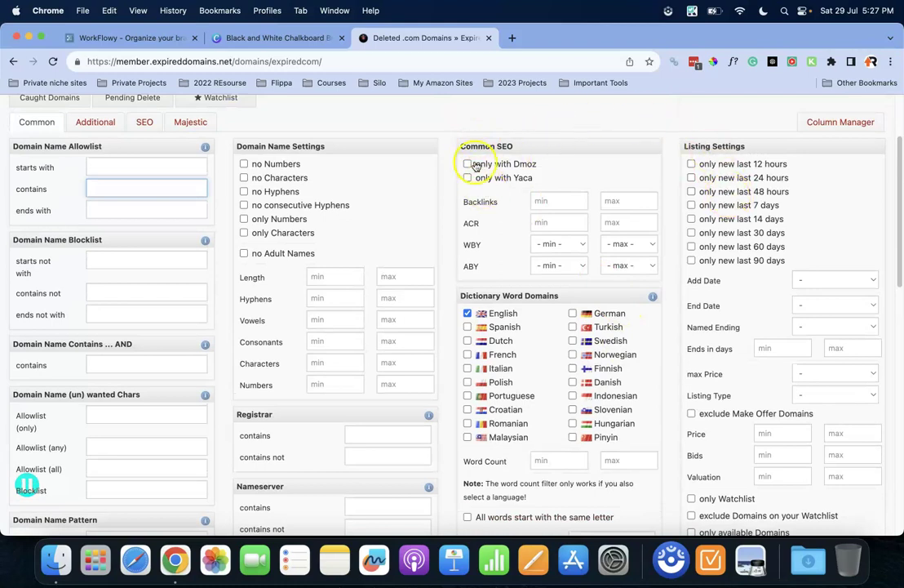
scroll(483, 173, "down", 1)
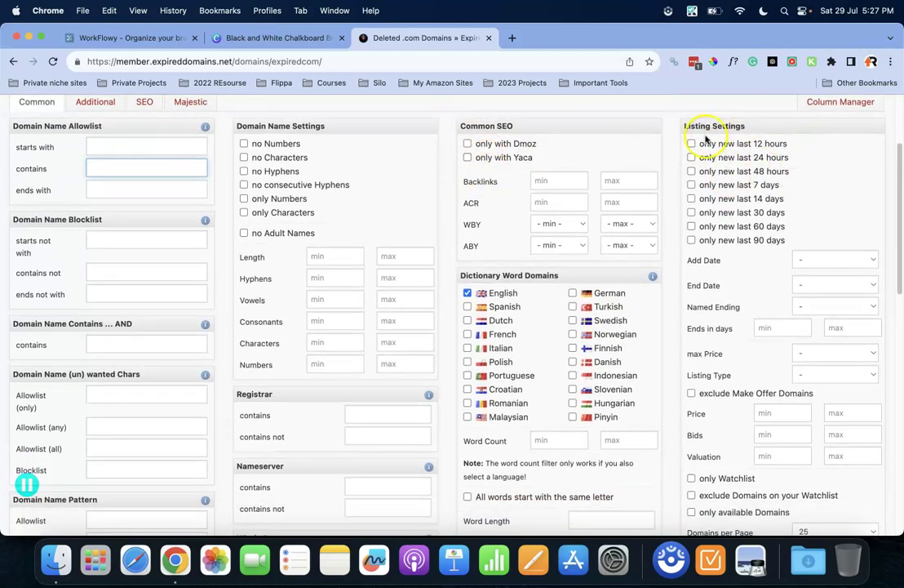
scroll(757, 244, "down", 1)
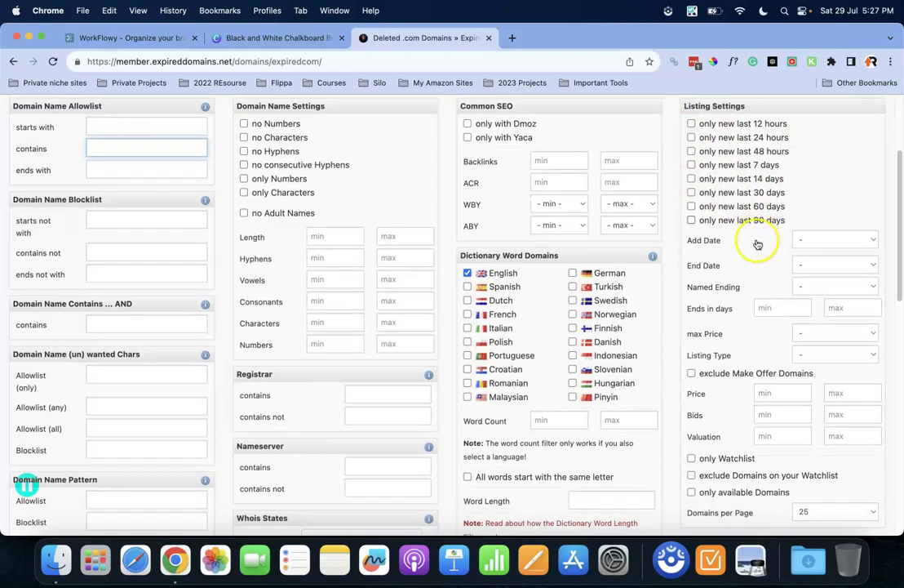
Check the choices offered for Add Date, End Date, max Price and Listing Type in the listing settings.
left_click(808, 239)
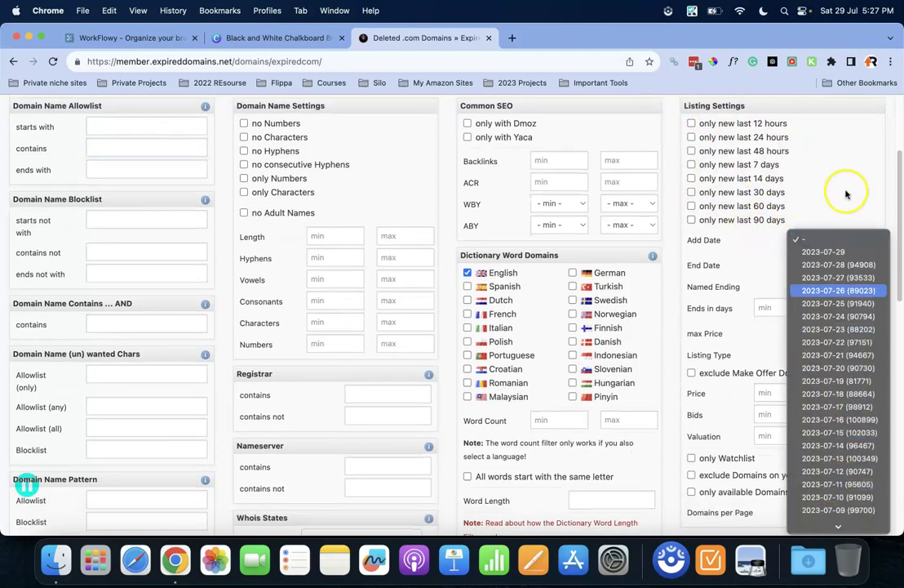
left_click(848, 163)
scroll(847, 166, "down", 1)
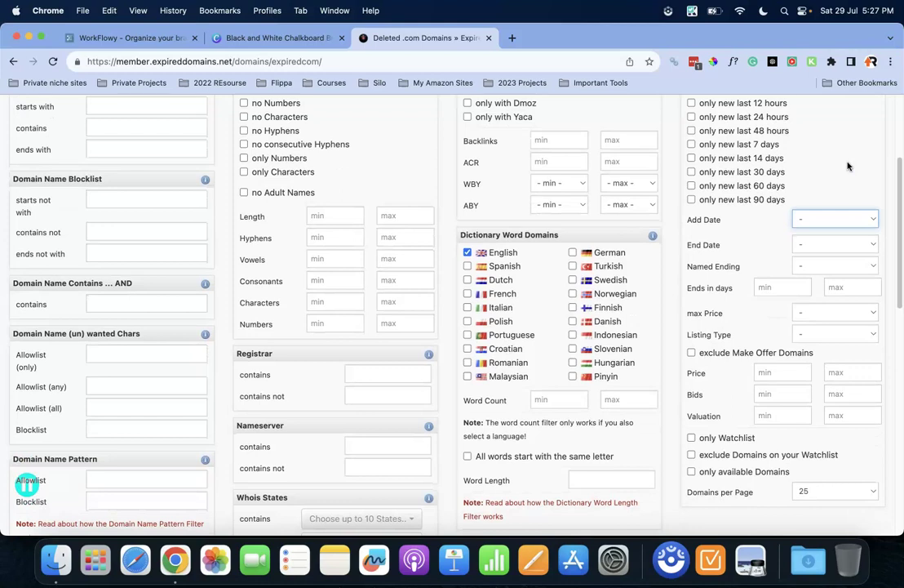
left_click(828, 245)
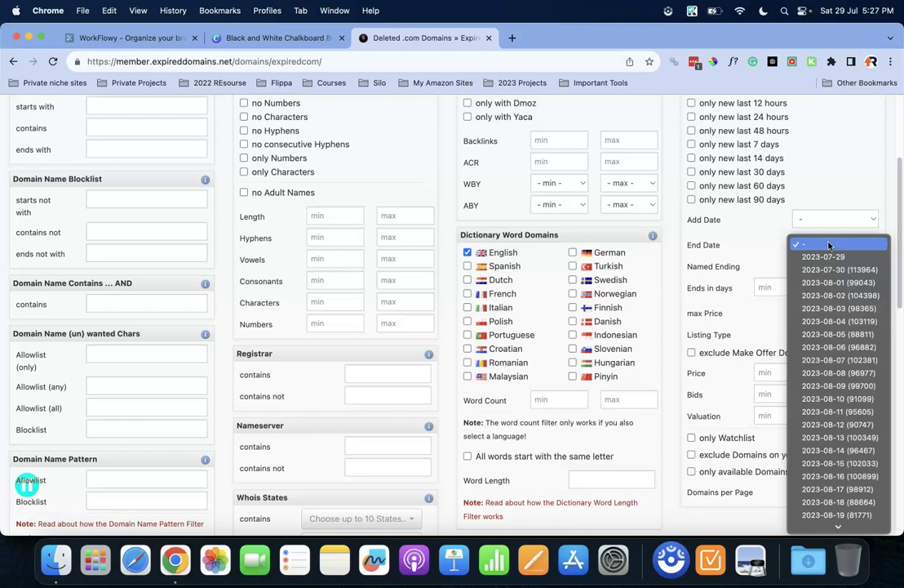
left_click(823, 184)
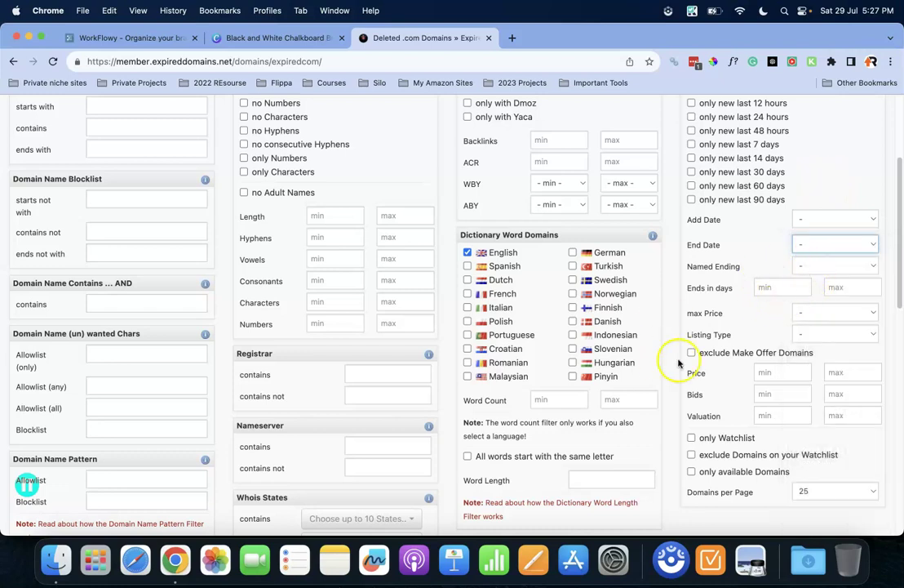
left_click(822, 315)
left_click(772, 253)
left_click(824, 334)
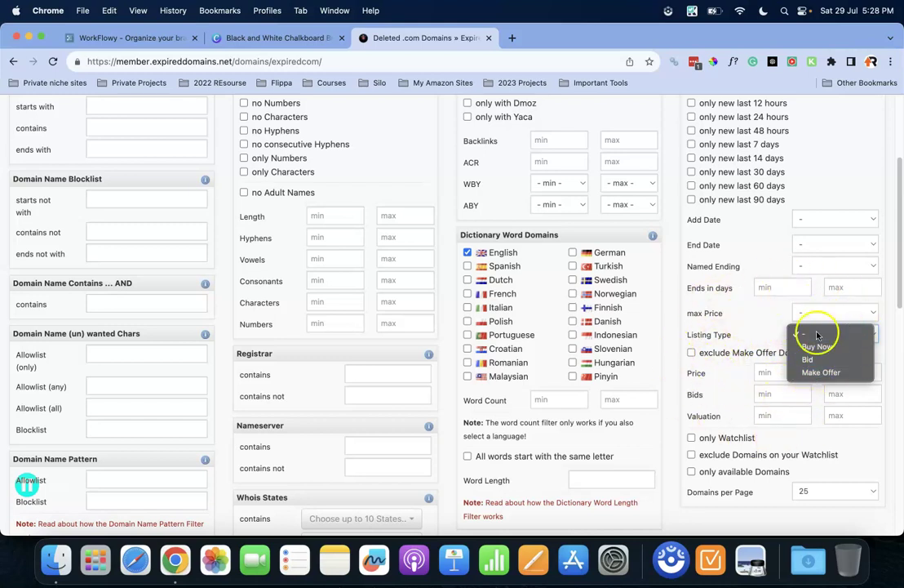
left_click(767, 312)
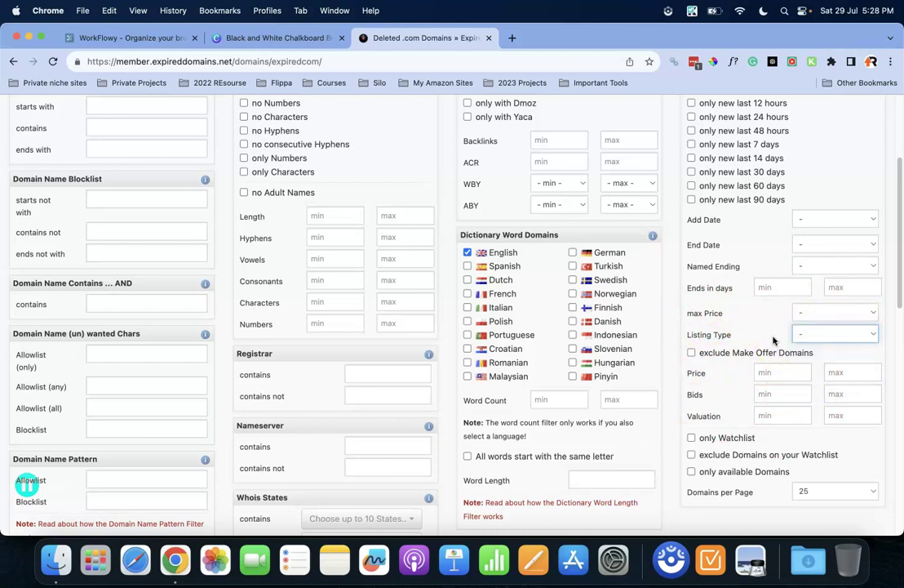
Set the listing to show 200 domains per page.
scroll(735, 322, "down", 2)
left_click(781, 350)
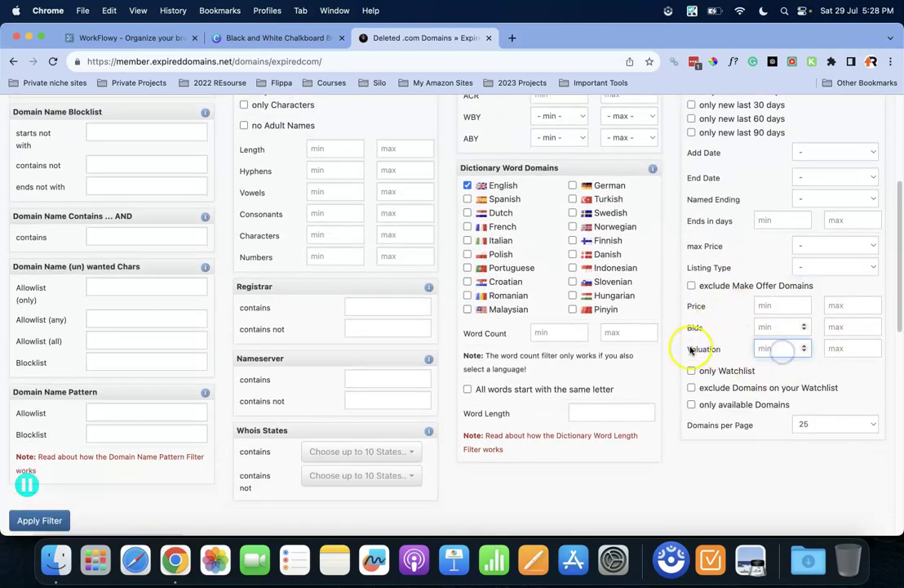
scroll(852, 442, "up", 1)
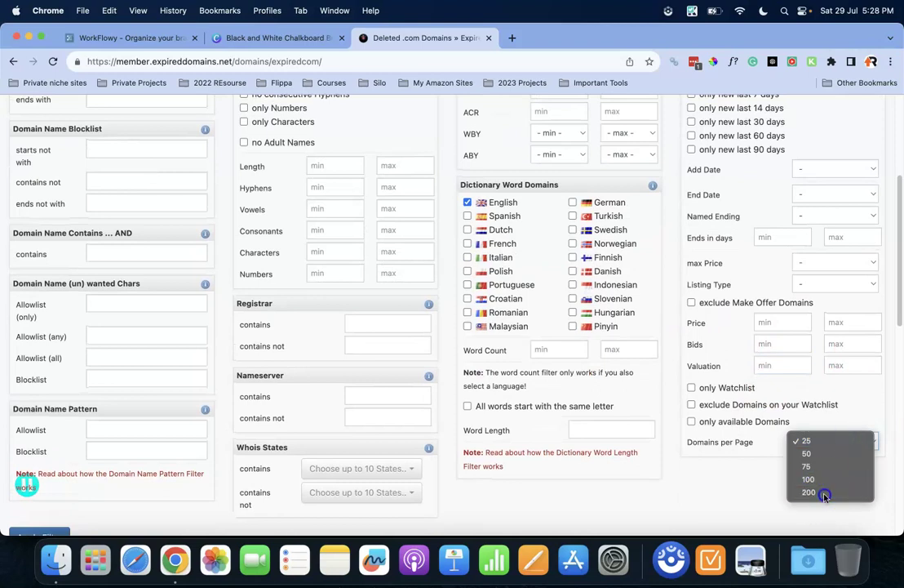
left_click(823, 492)
In the Additional filters, require the name to be available in the com, net, org and info TLDs.
scroll(823, 338, "up", 5)
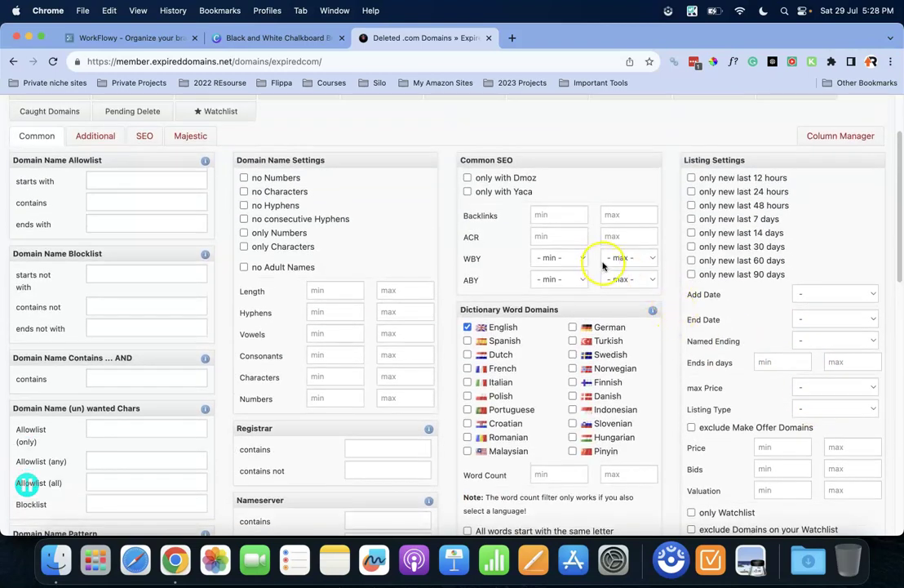
left_click(90, 138)
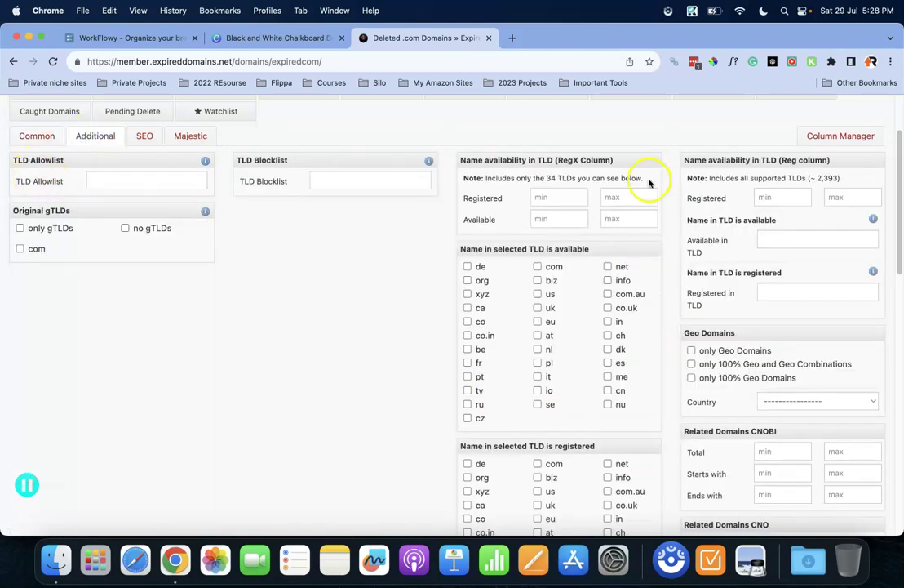
scroll(652, 209, "down", 2)
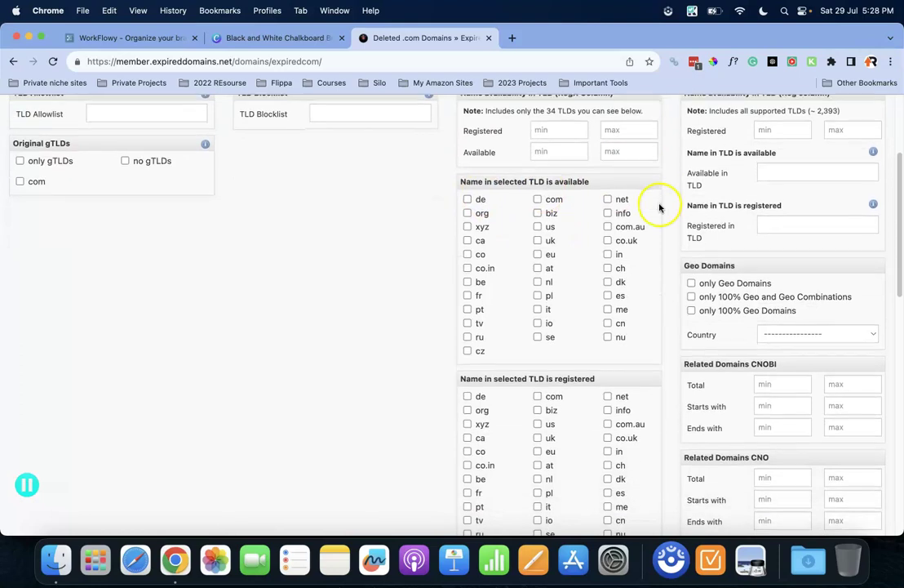
left_click(537, 200)
left_click(607, 200)
left_click(467, 213)
left_click(607, 213)
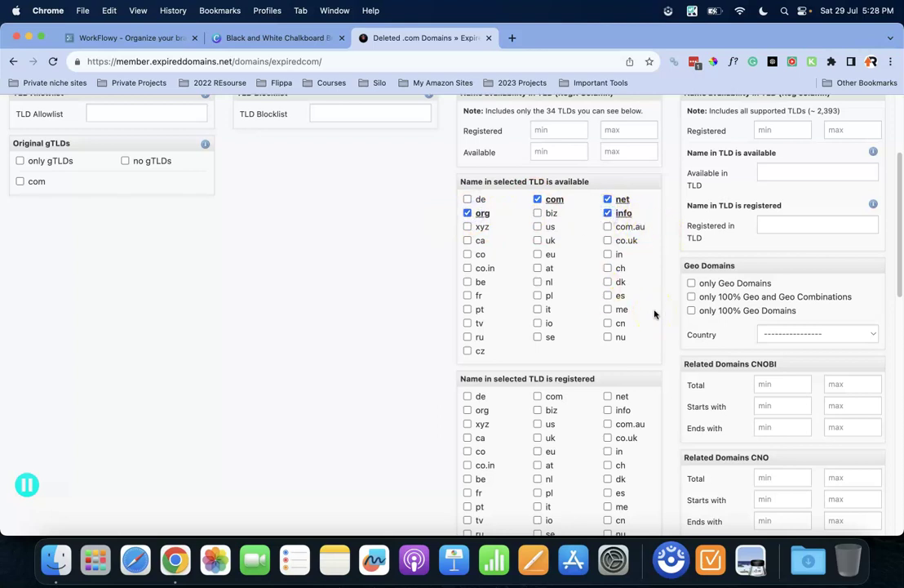
In the SEO filters, set the minimum number of Wikipedia links to 1.
scroll(654, 314, "up", 1)
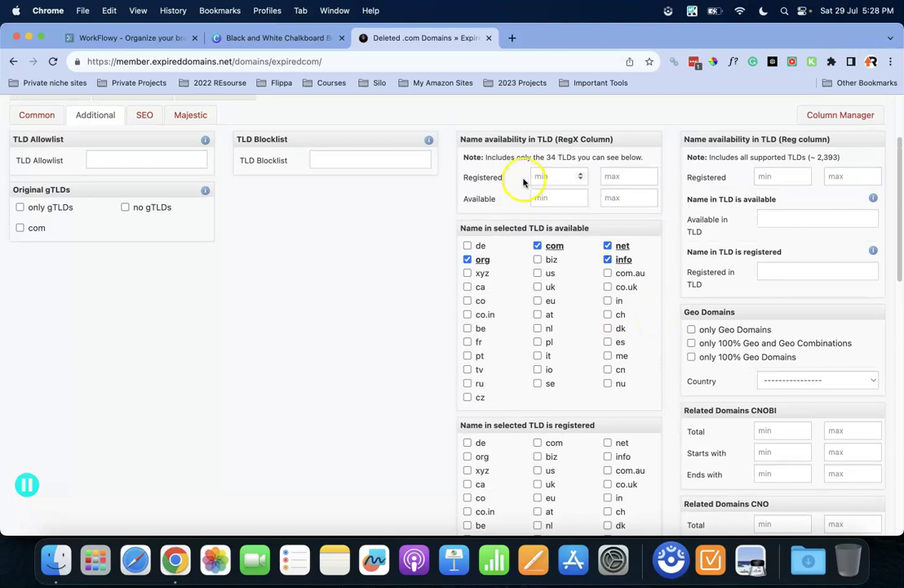
scroll(738, 273, "down", 3)
scroll(760, 333, "down", 3)
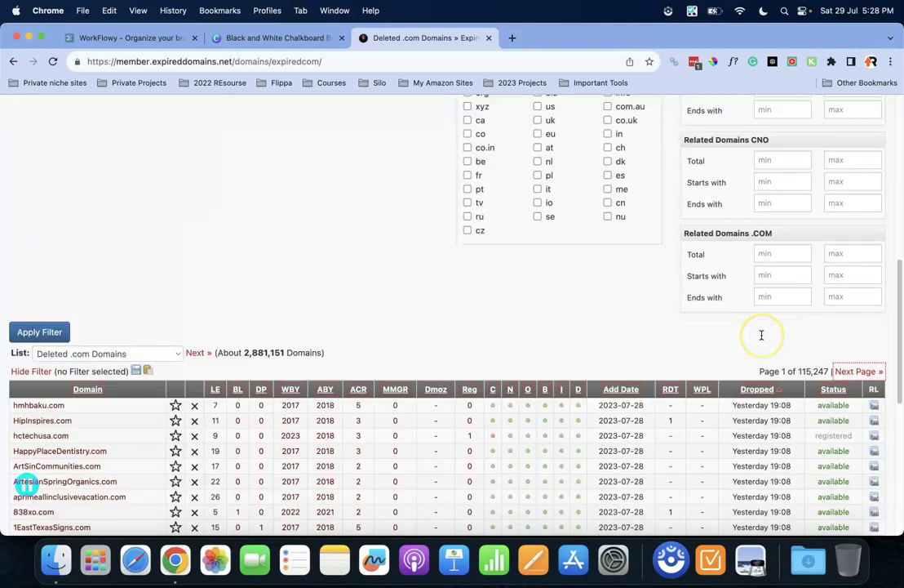
scroll(761, 335, "up", 6)
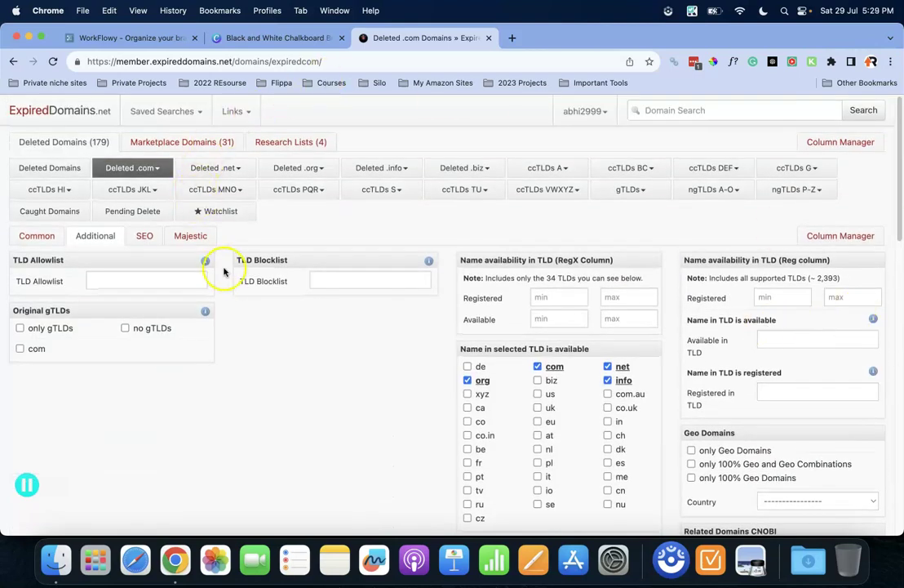
left_click(145, 235)
scroll(147, 249, "down", 1)
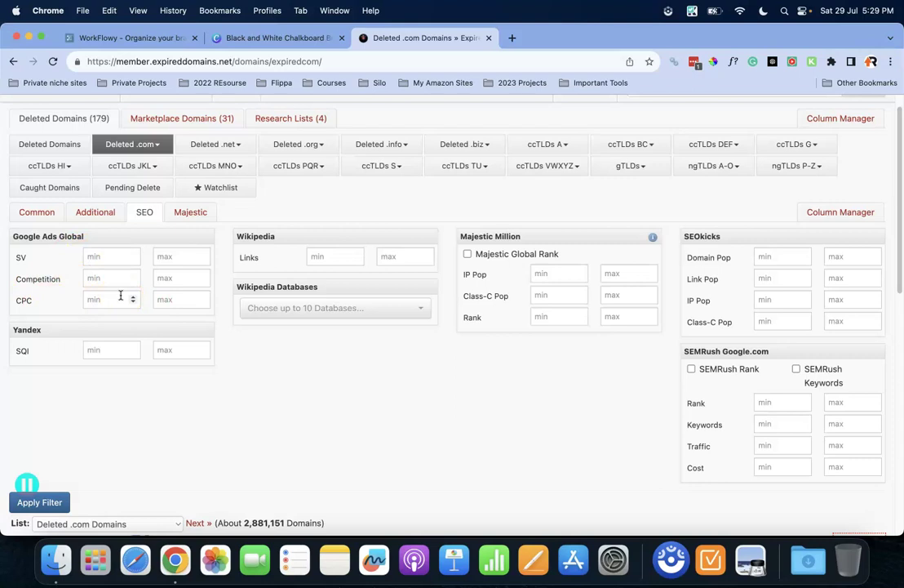
left_click(319, 258)
type("1")
left_click(345, 337)
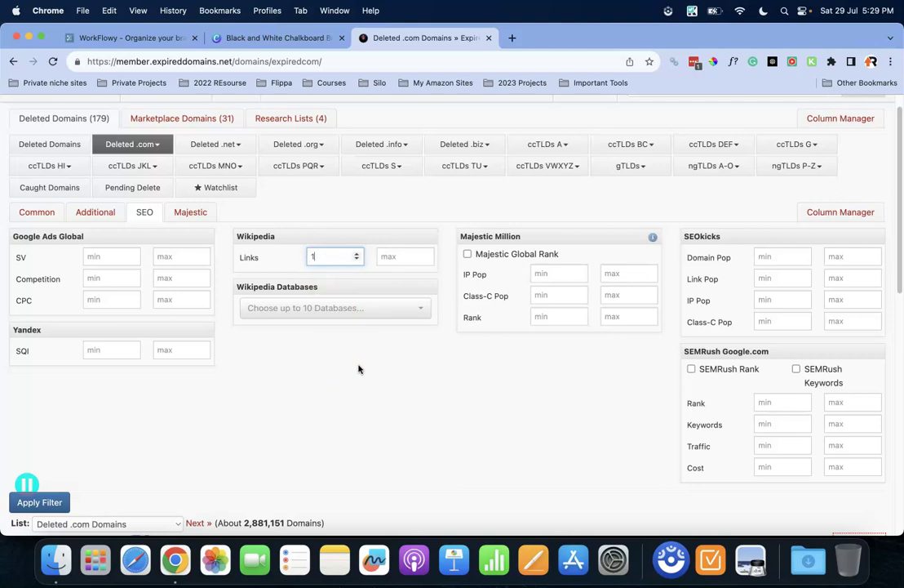
mouse_move(654, 237)
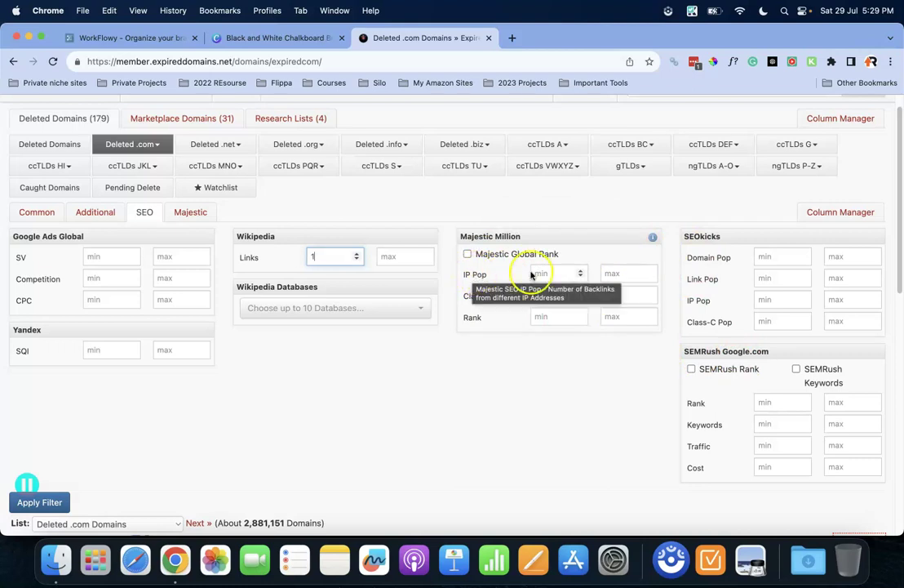
Check what the IP Pop criterion in the Majestic Million filters means.
mouse_move(476, 275)
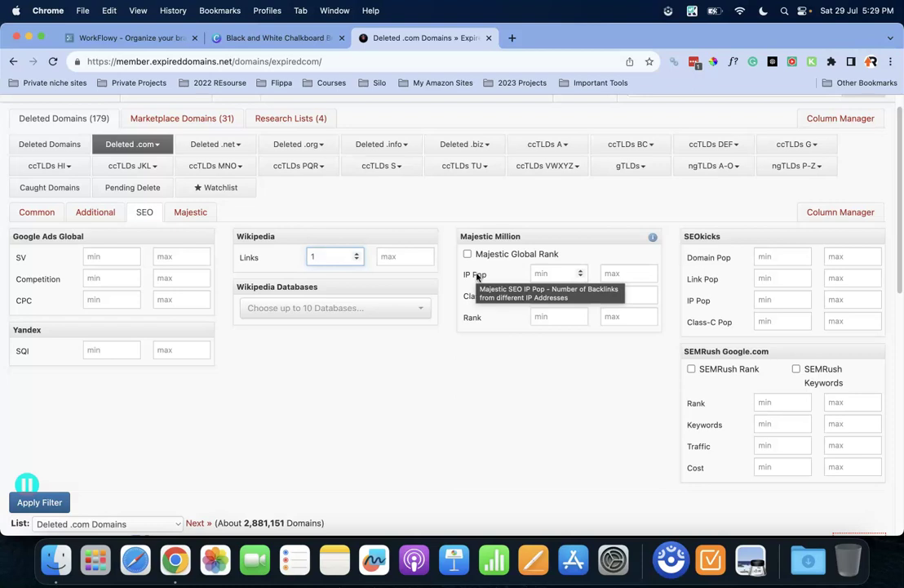
left_click(538, 272)
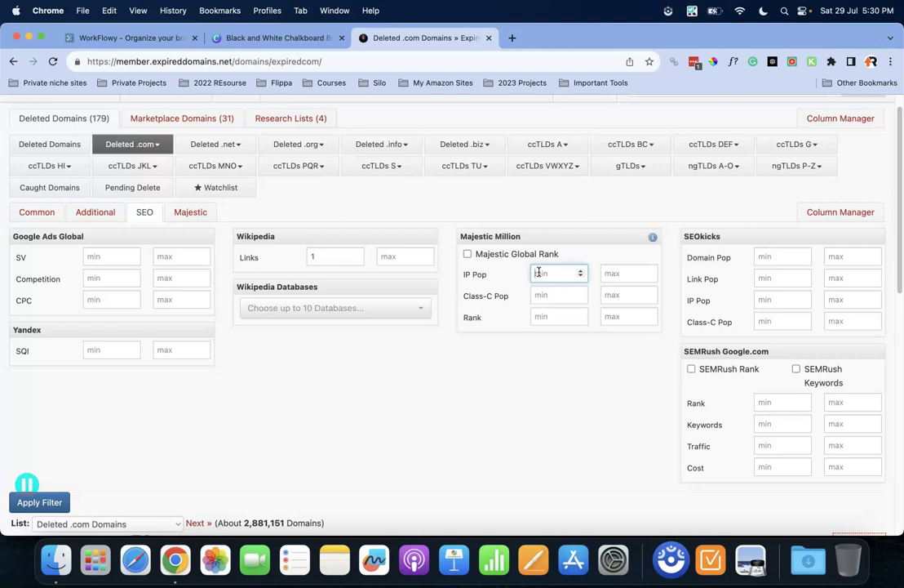
left_click(544, 273)
Enable the SEMRush Rank and SEMRush Keywords options in the SEMRush Google.com filters.
scroll(711, 236, "down", 2)
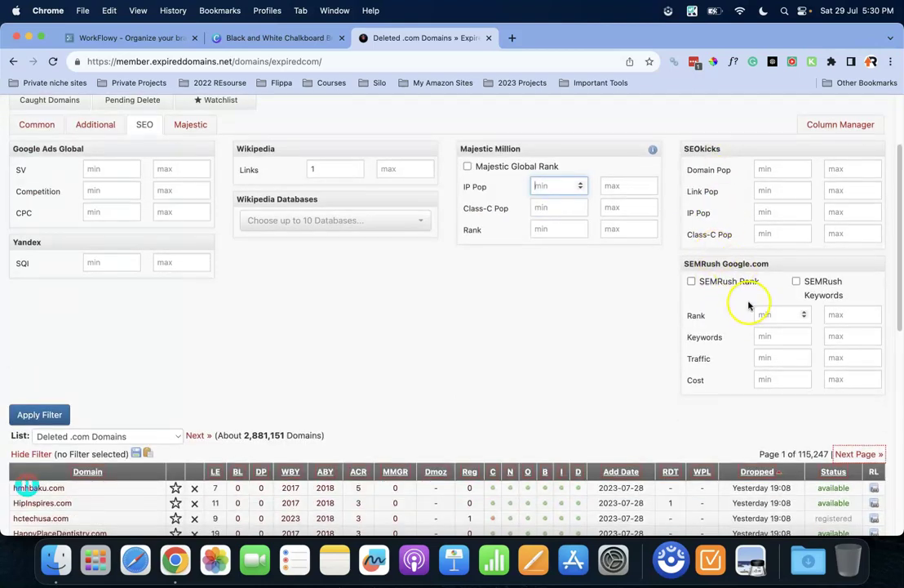
left_click(692, 281)
left_click(795, 282)
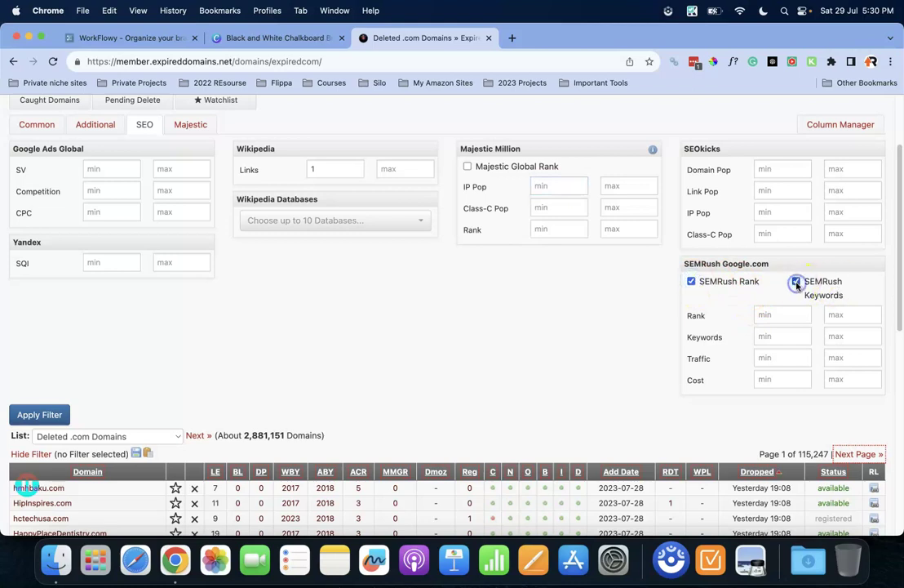
Set the minimum SEMRush traffic to 1000.
left_click(767, 357)
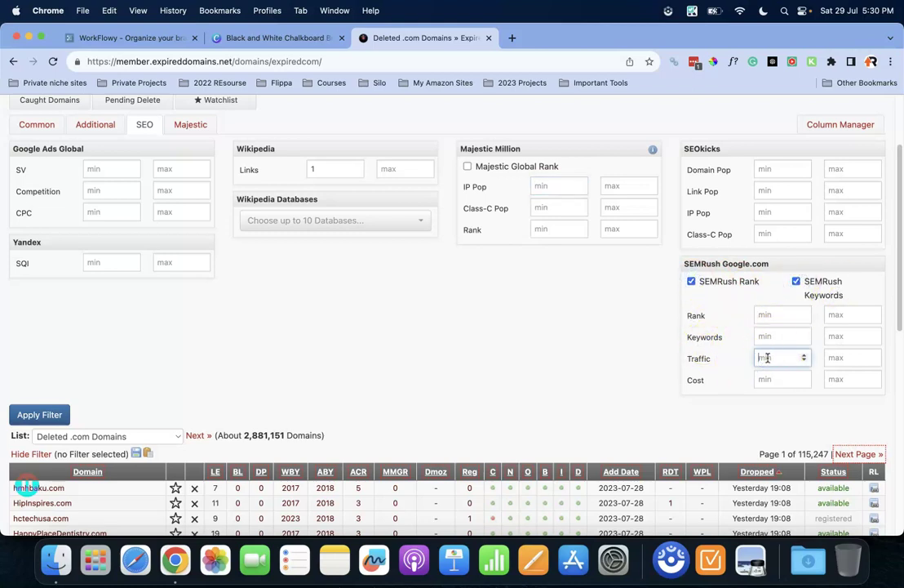
left_click(766, 335)
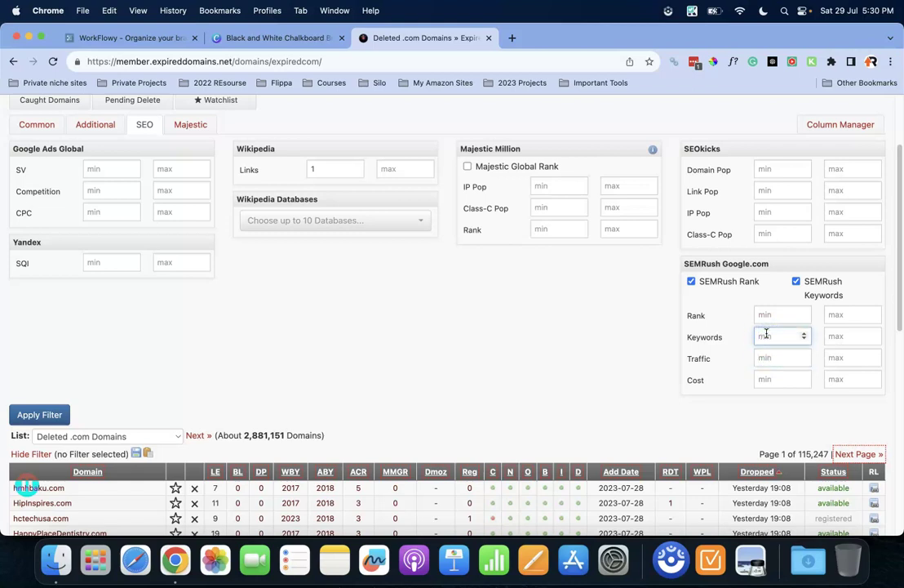
left_click(776, 368)
left_click(769, 359)
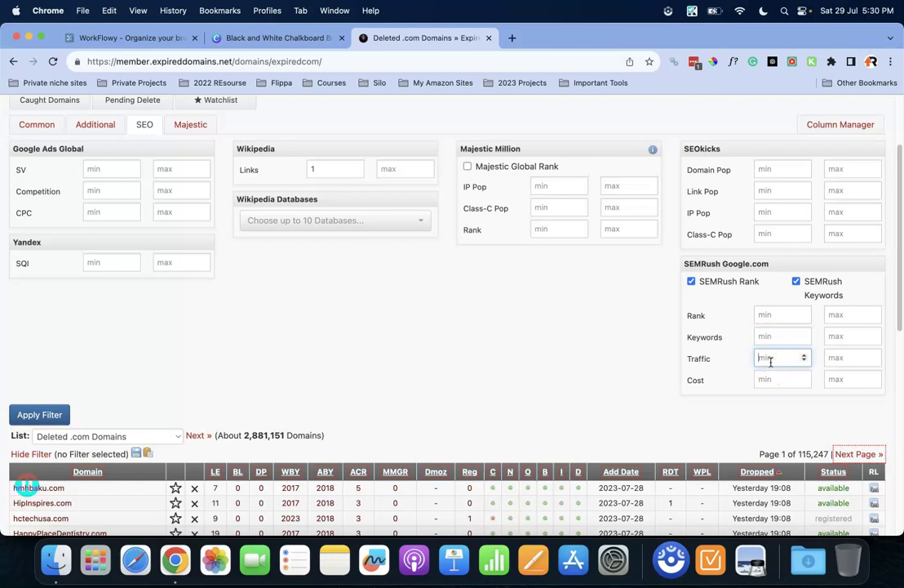
left_click(772, 358)
type("1000")
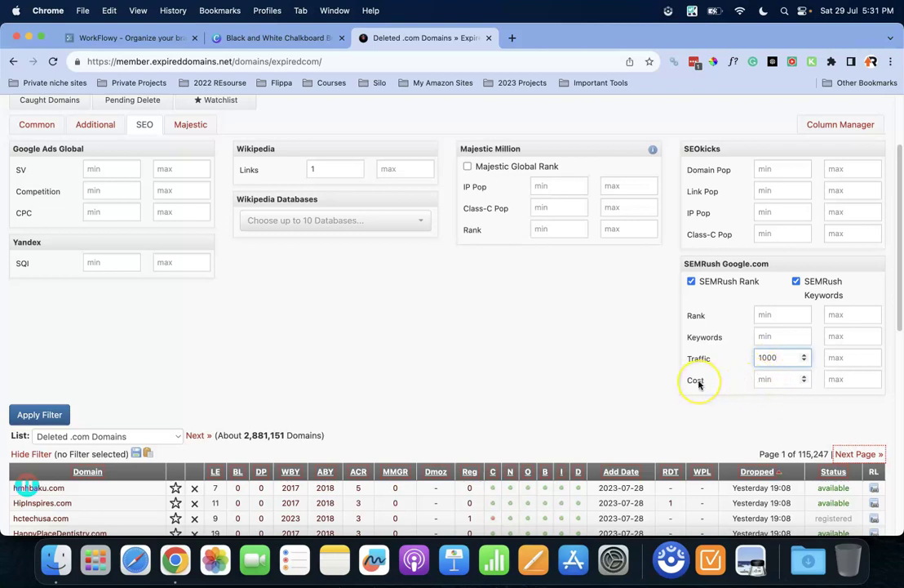
mouse_move(717, 363)
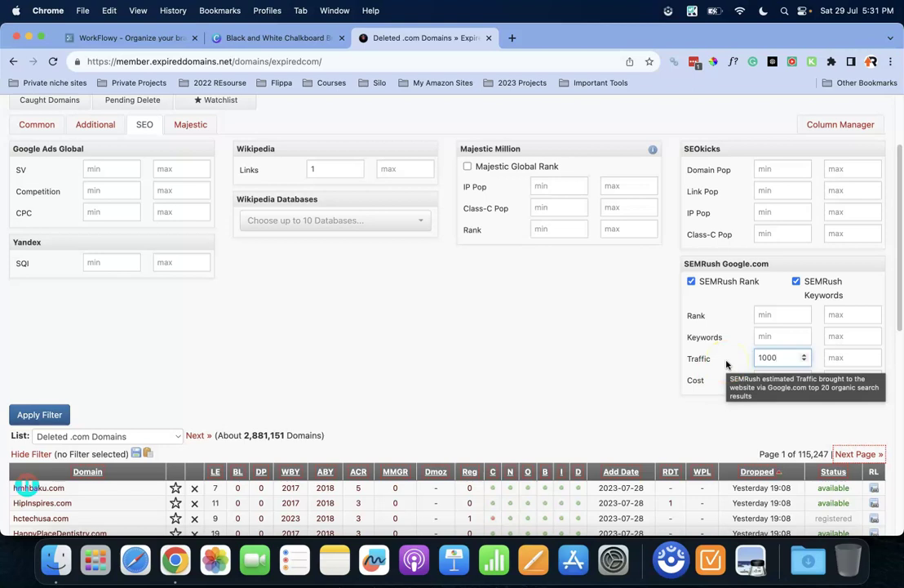
left_click(772, 360)
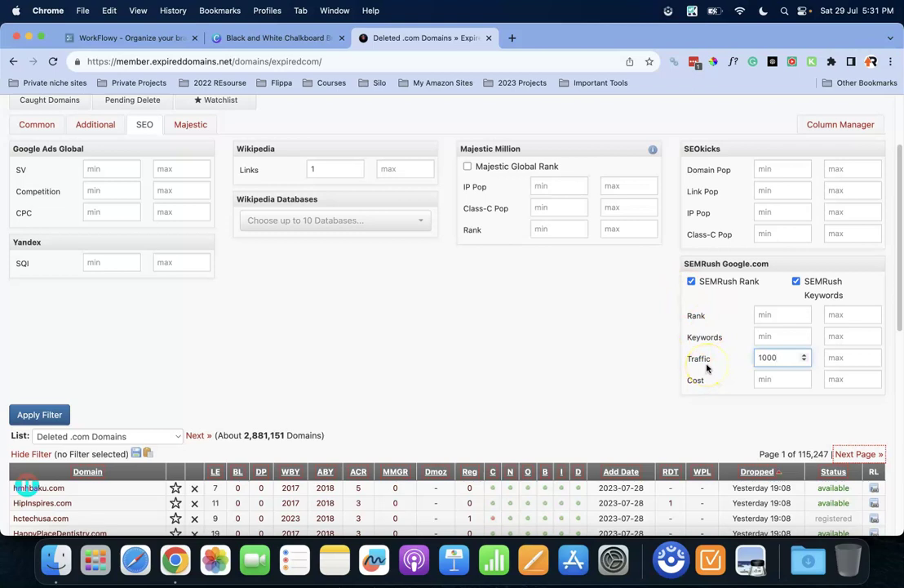
left_click(781, 362)
Look over the Majestic filters, such as Trust Flow, Domain Pop and the .edu / .gov backlink criteria.
scroll(406, 329, "up", 1)
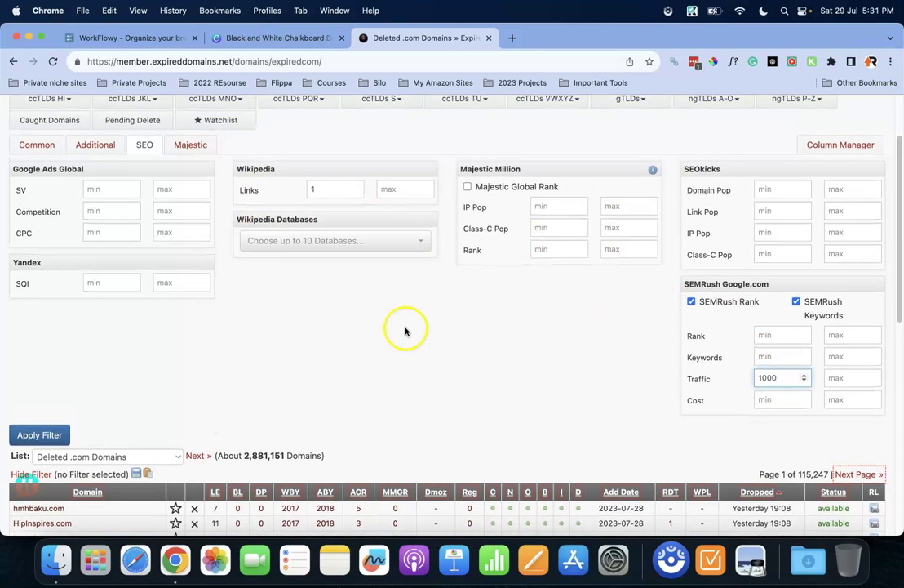
left_click(200, 147)
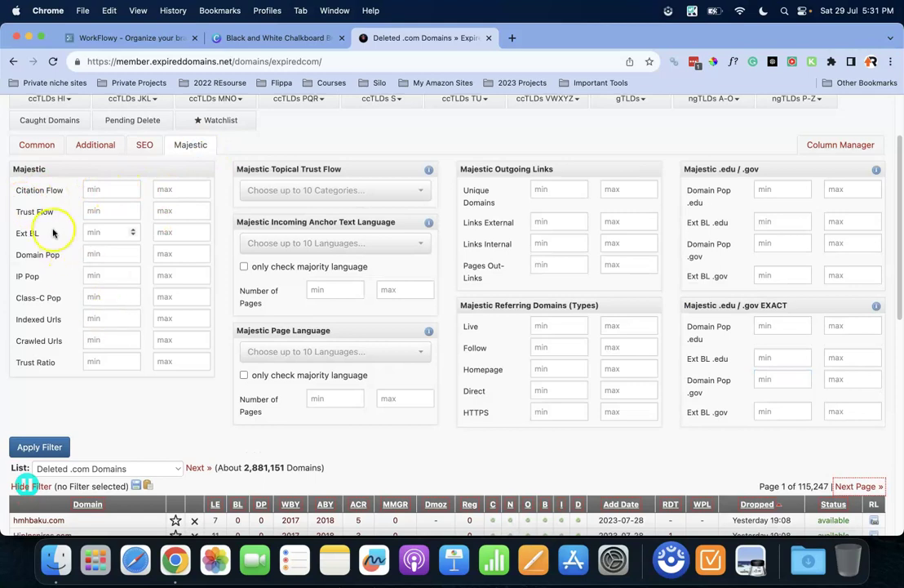
left_click(120, 213)
left_click(32, 258)
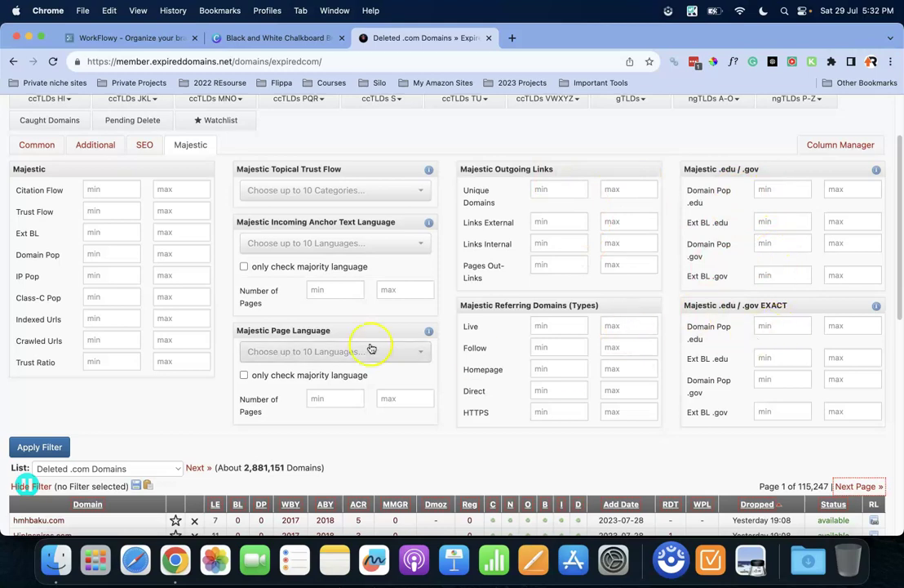
Recheck the SEO filters and apply the filter to the deleted .com domains.
scroll(596, 415, "up", 3)
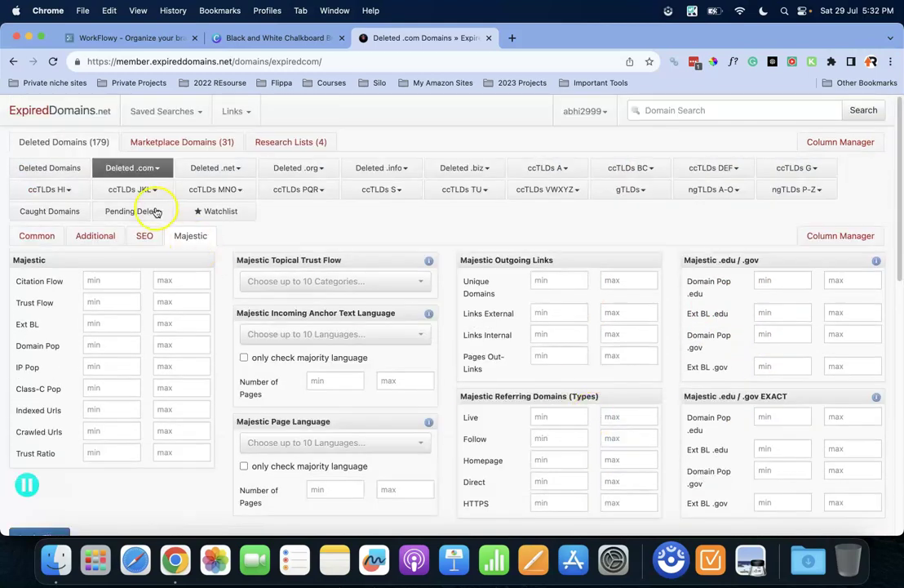
scroll(738, 335, "down", 1)
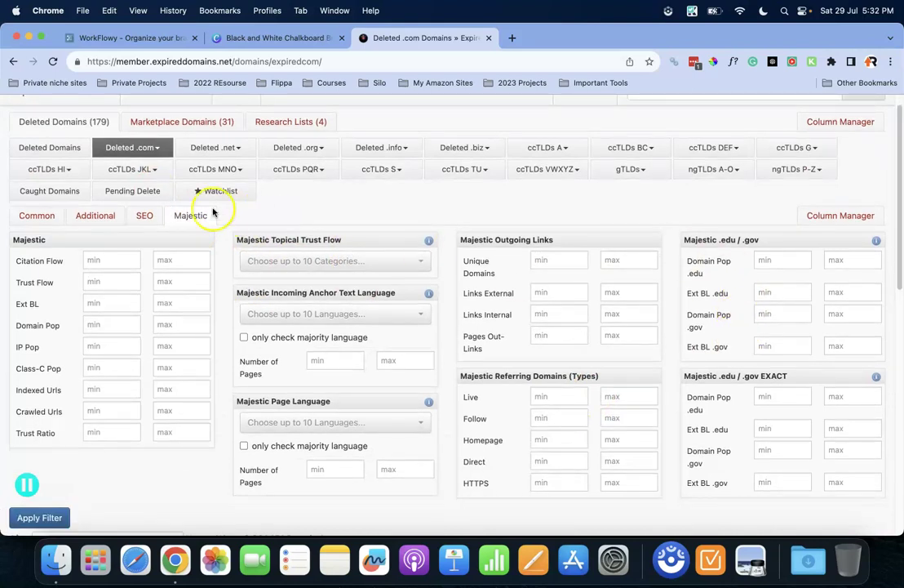
left_click(147, 215)
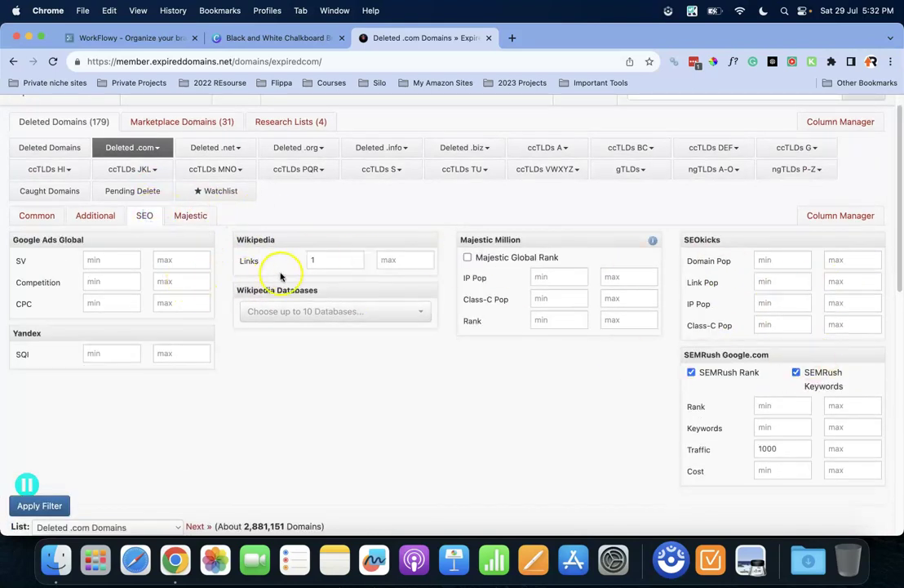
scroll(286, 271, "up", 1)
scroll(288, 274, "down", 1)
scroll(288, 275, "down", 5)
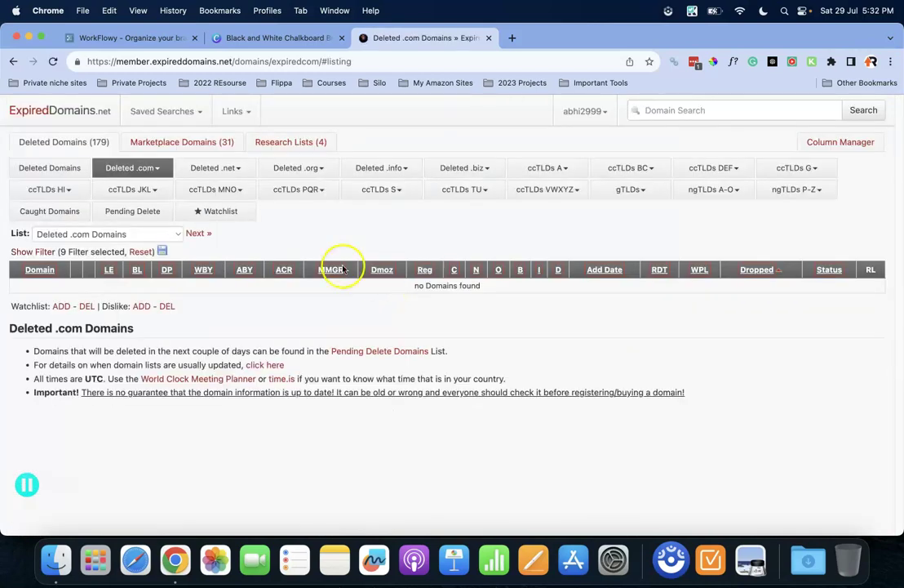
View the GoDaddy Auctions With Bids list and switch to GoDaddy Buy Now Domains, keeping the same filters.
mouse_move(182, 149)
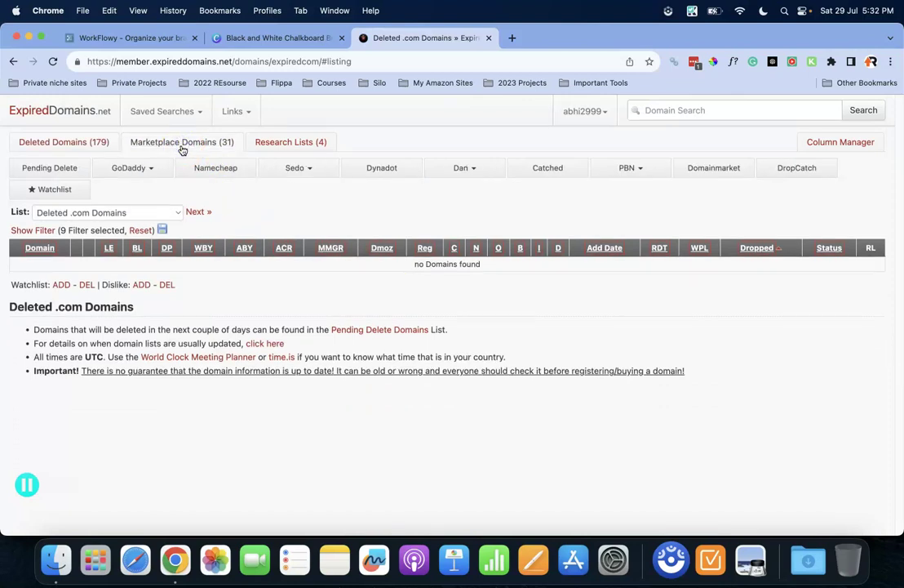
left_click(152, 169)
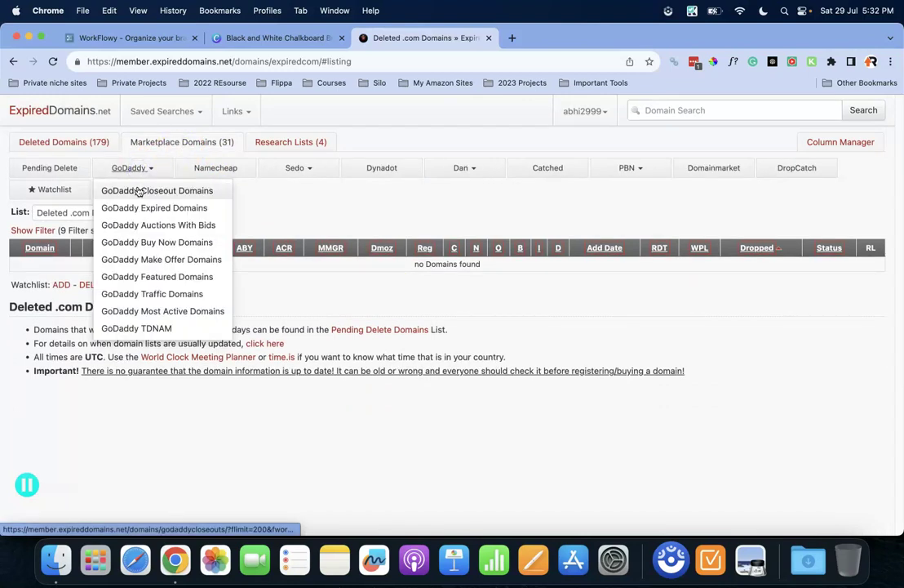
left_click(163, 225)
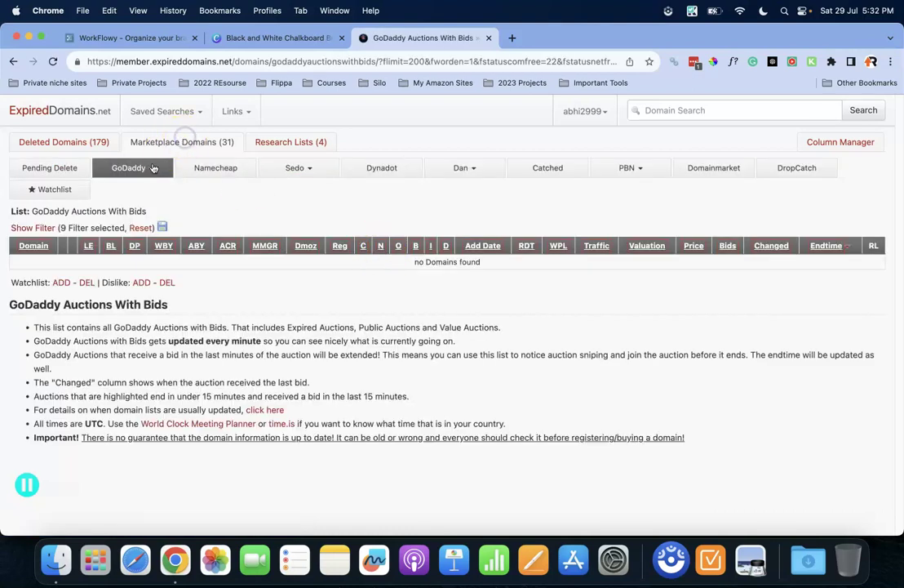
left_click(153, 168)
left_click(147, 239)
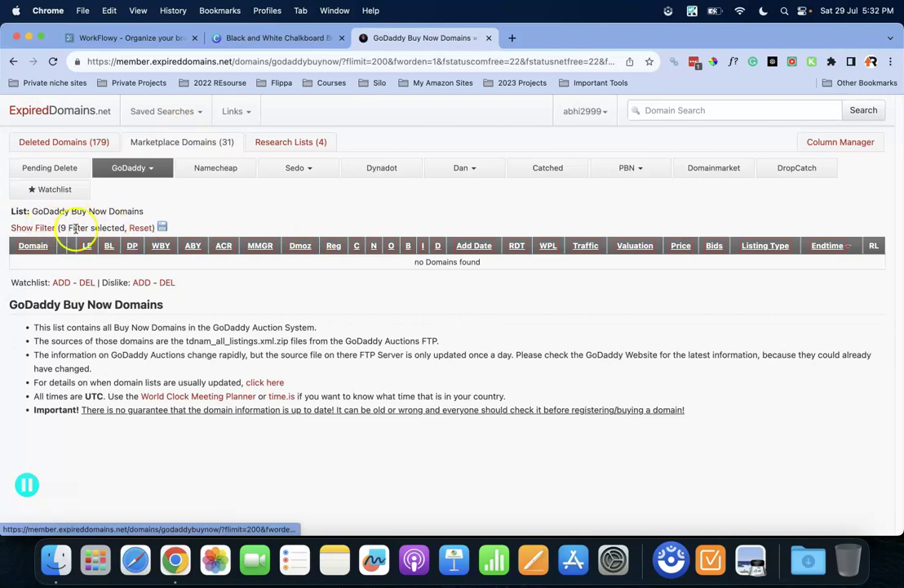
Clear the minimum Wikipedia links, lower the minimum SEMRush traffic to 500, and apply the filter to GoDaddy Buy Now Domains.
left_click(44, 229)
left_click(104, 216)
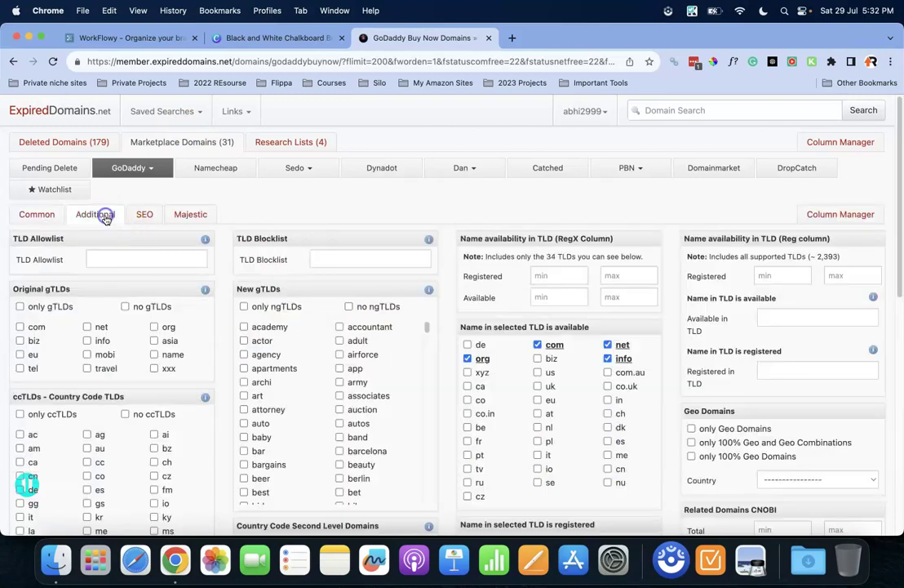
left_click(147, 215)
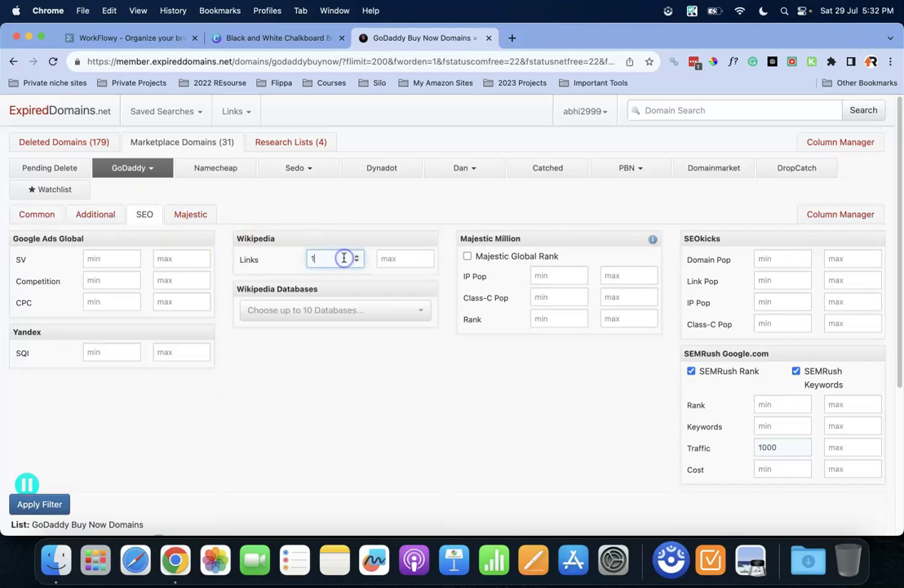
scroll(218, 424, "down", 3)
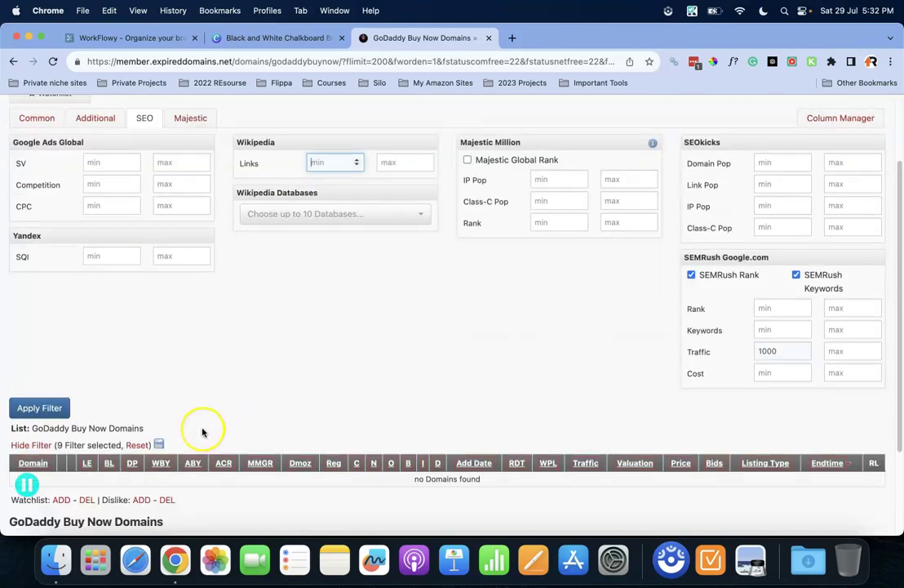
left_click(786, 350)
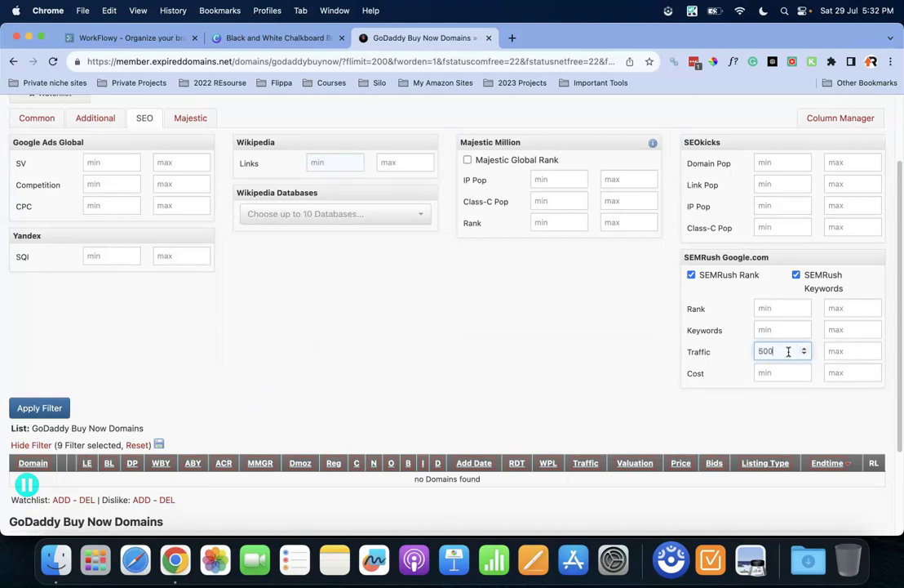
left_click(38, 408)
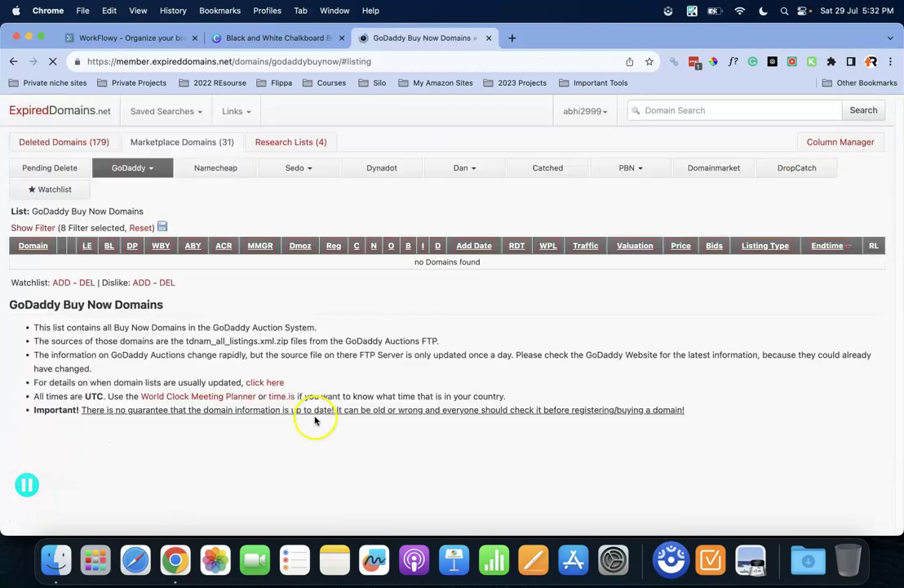
Go through the GoDaddy Closeout and GoDaddy Expired lists and open GoDaddy Traffic Domains with the same filters.
left_click(145, 189)
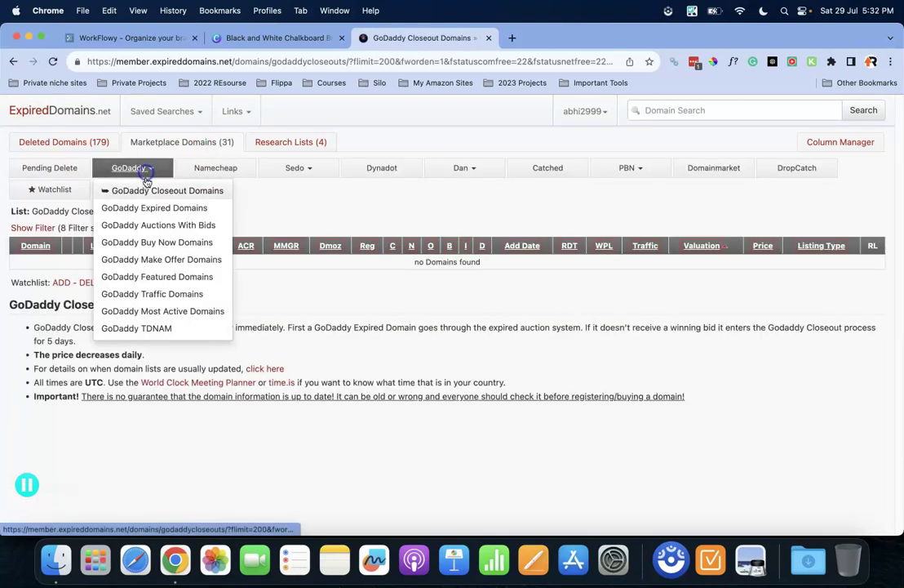
left_click(146, 208)
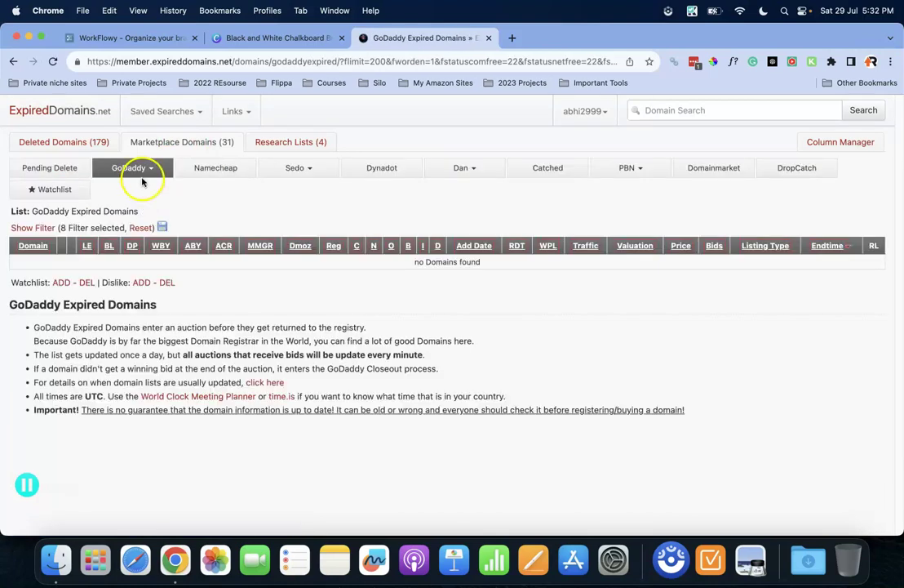
mouse_move(141, 173)
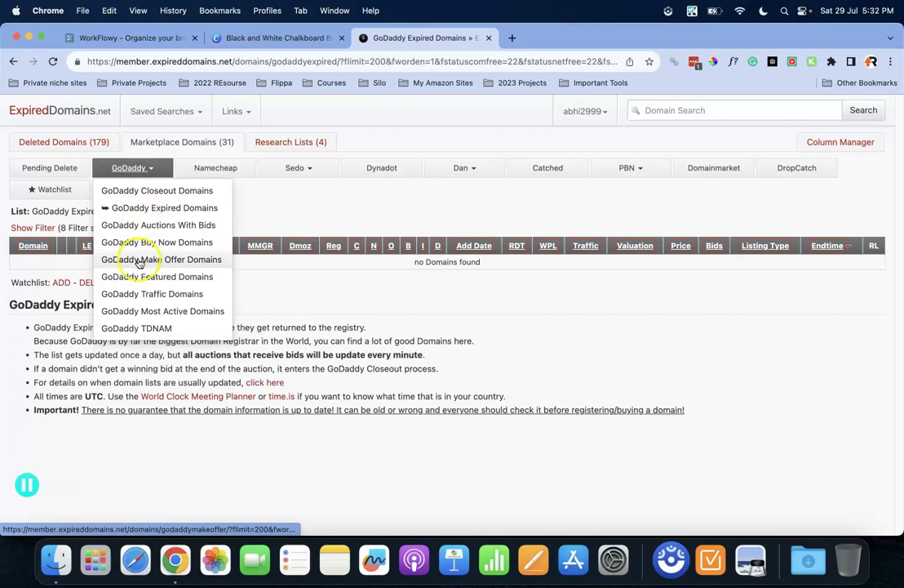
left_click(133, 294)
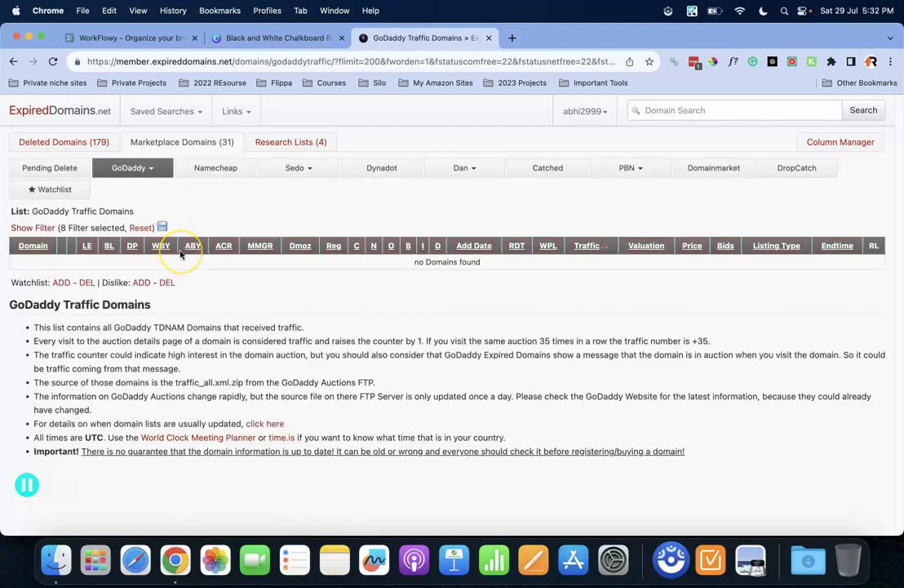
left_click(177, 271)
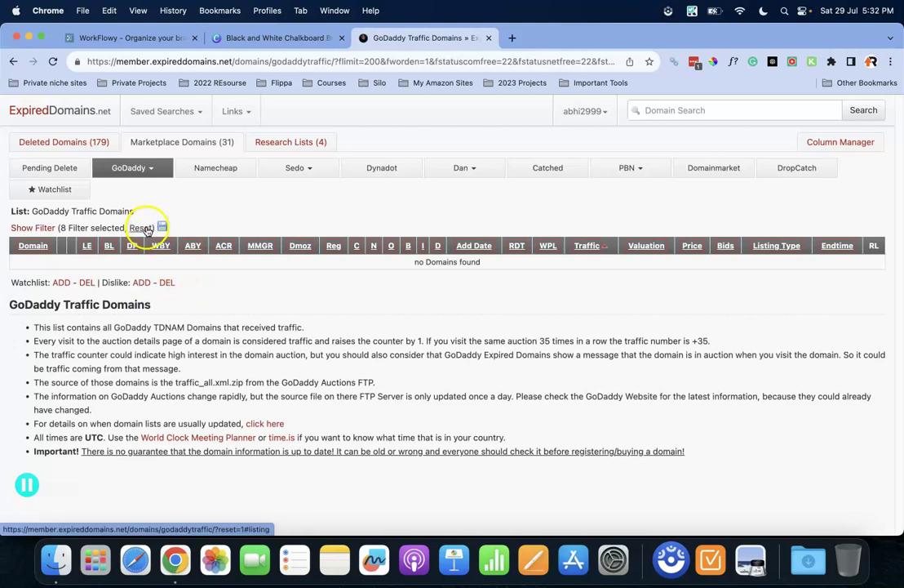
Review the common and additional filter settings currently set for GoDaddy Traffic Domains.
left_click(32, 228)
scroll(453, 315, "down", 3)
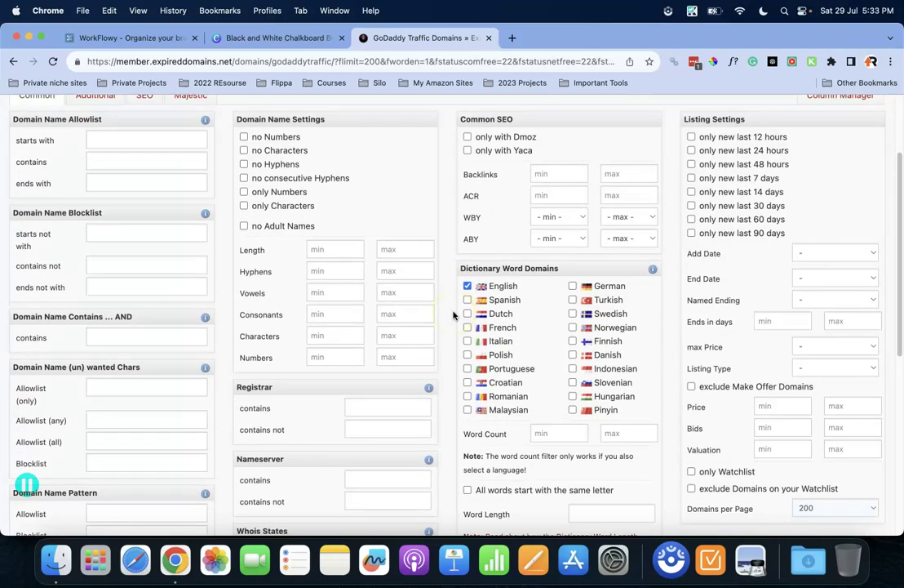
scroll(453, 313, "down", 2)
scroll(460, 359, "down", 3)
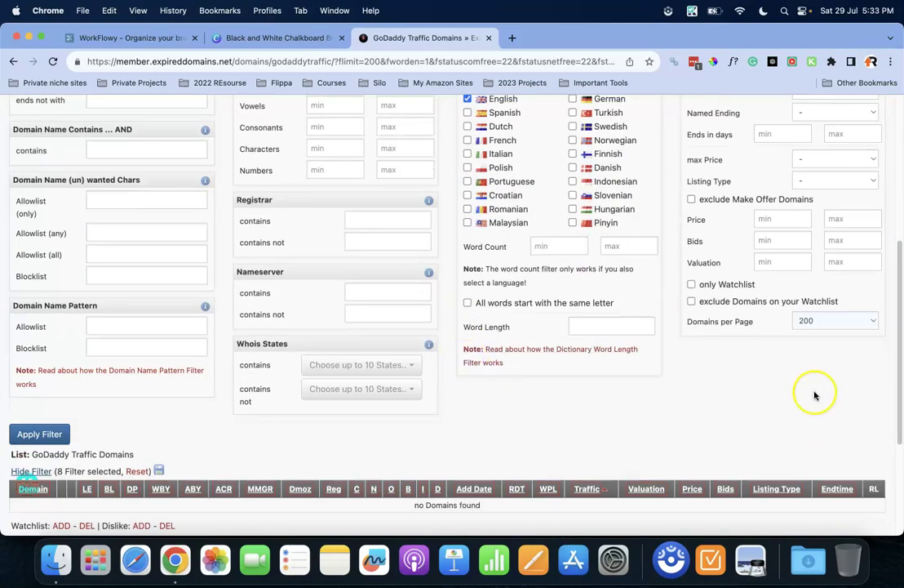
scroll(560, 389, "up", 5)
left_click(92, 156)
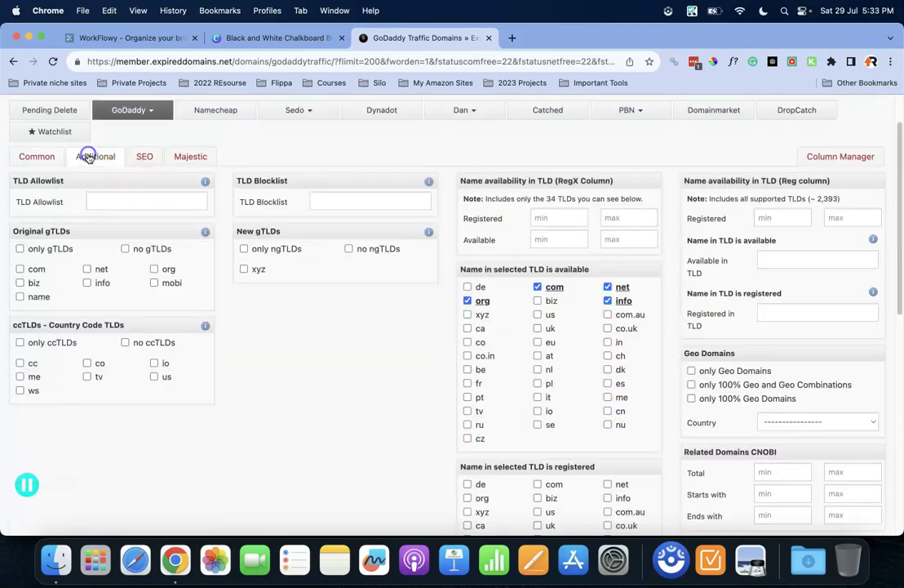
scroll(707, 342, "down", 5)
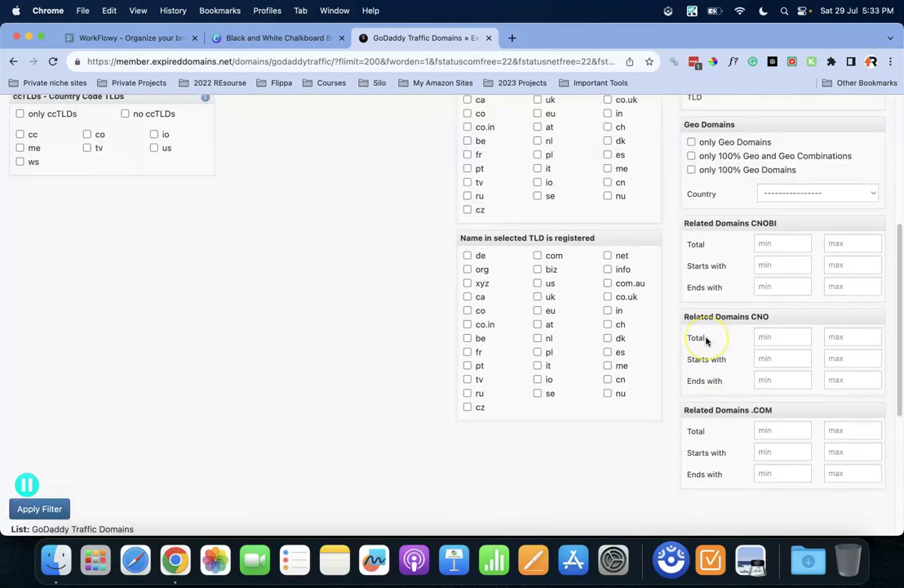
Check the SEO and Majestic filter settings and reapply the filter to GoDaddy Traffic Domains.
scroll(707, 341, "up", 5)
left_click(143, 145)
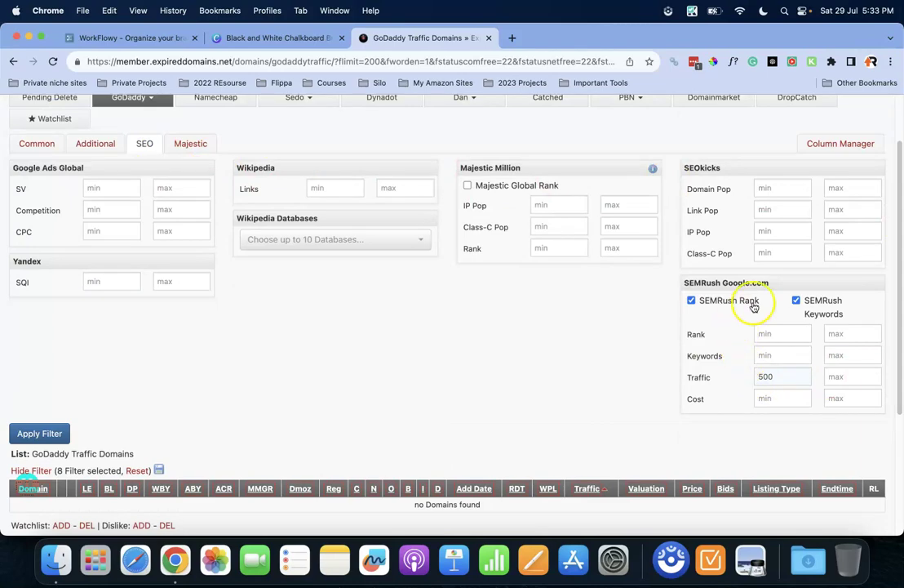
scroll(465, 277, "up", 2)
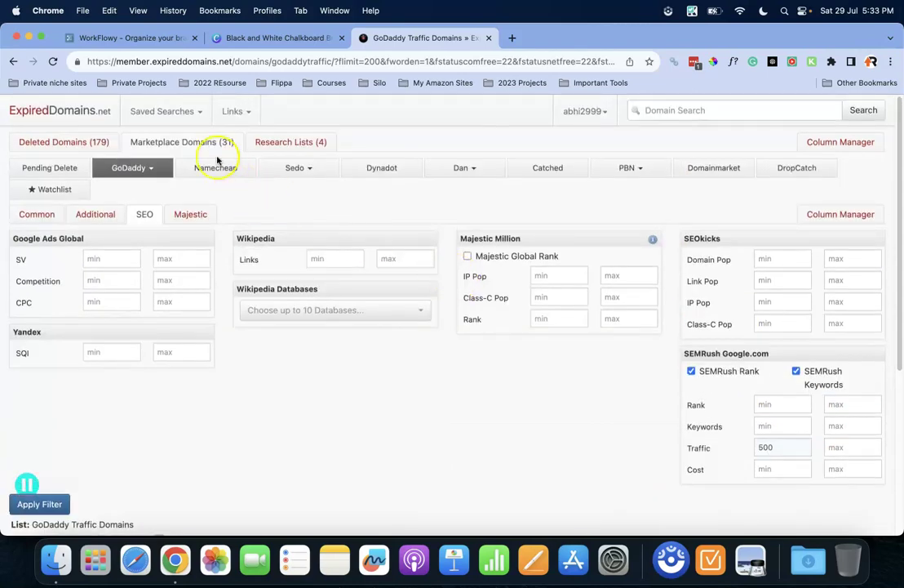
left_click(183, 214)
scroll(518, 261, "down", 2)
scroll(518, 260, "up", 1)
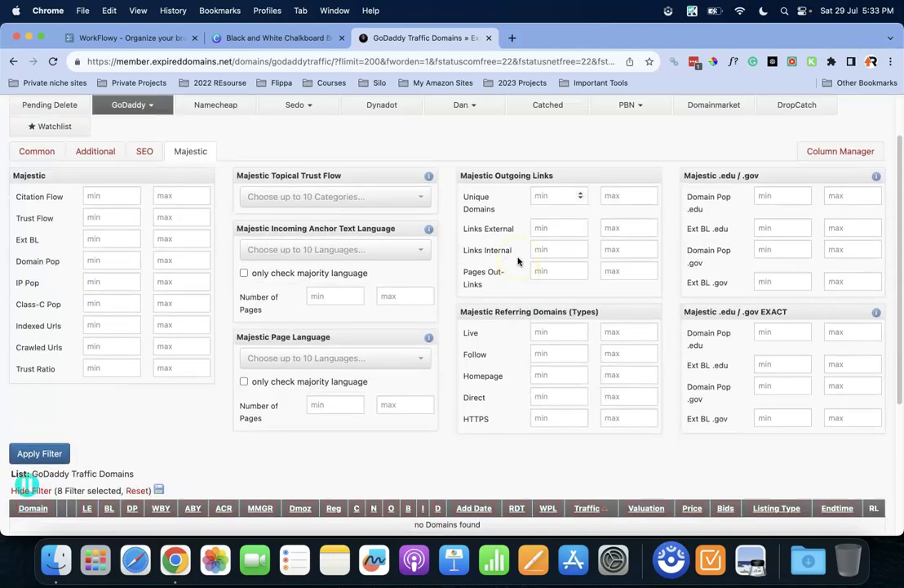
scroll(507, 268, "down", 4)
left_click(57, 279)
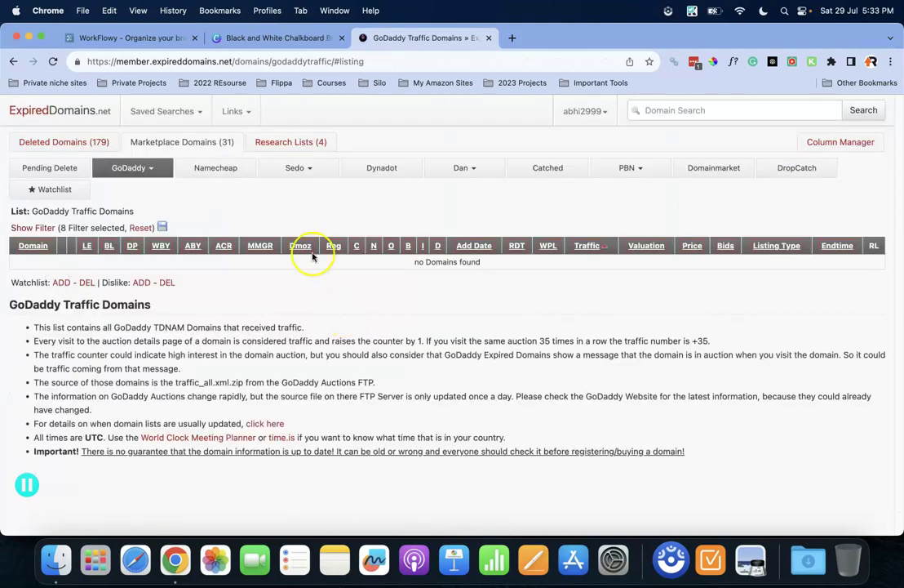
Check the Namecheap list and the Sedo Auction Domains list with the same filters.
left_click(209, 169)
left_click(333, 170)
left_click(308, 186)
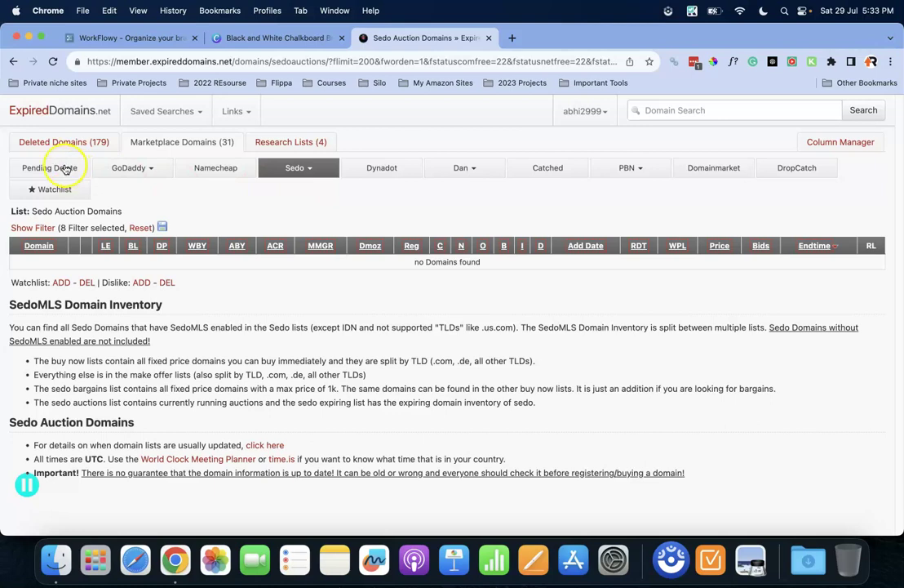
Return to the deleted .com domains list and reset all selected filters.
left_click(52, 142)
left_click(125, 173)
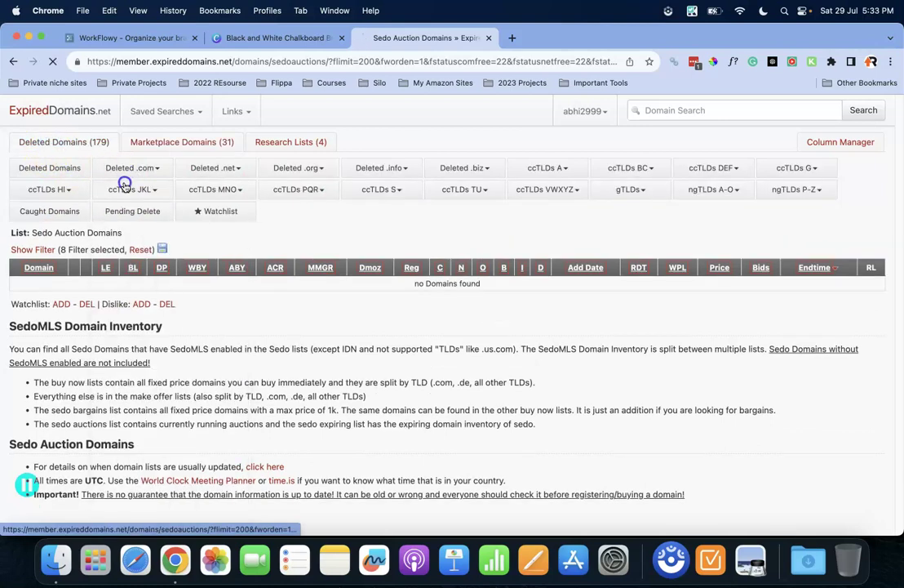
left_click(125, 184)
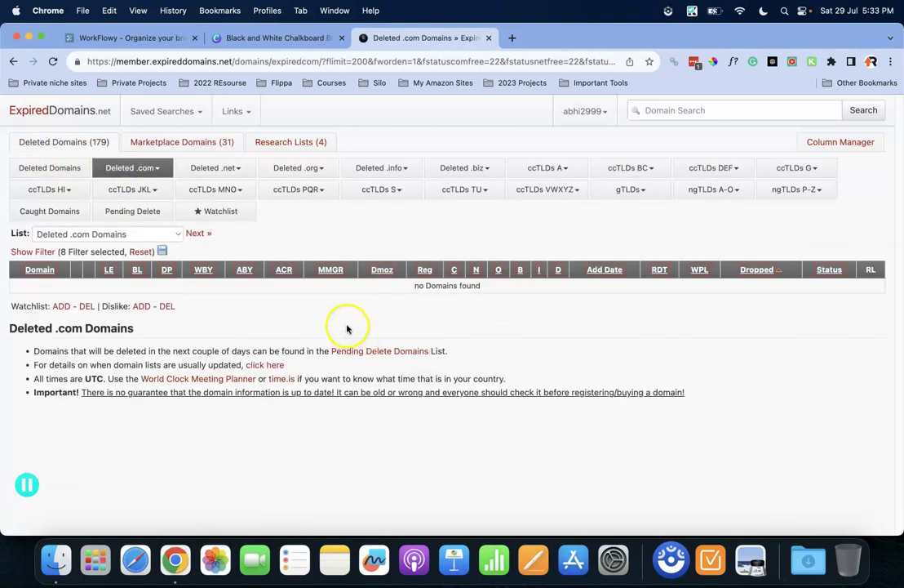
left_click(142, 251)
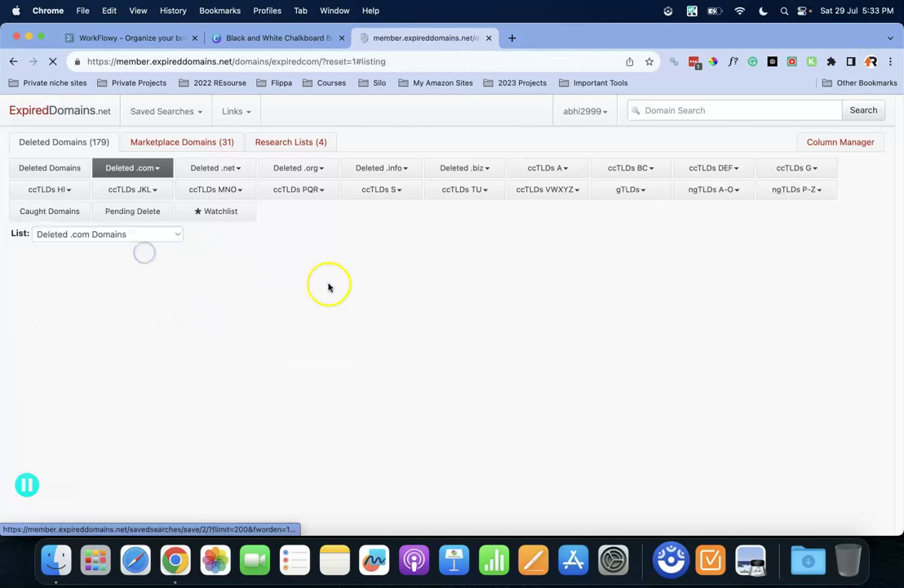
Open the GoDaddy Traffic Domains list among the marketplace domains without any filters.
scroll(208, 292, "up", 3)
left_click(161, 144)
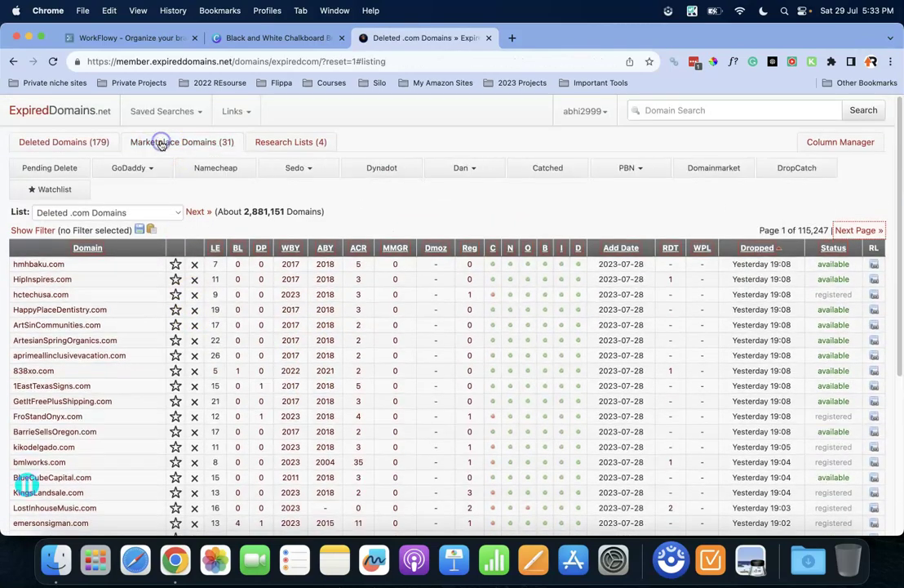
left_click(128, 168)
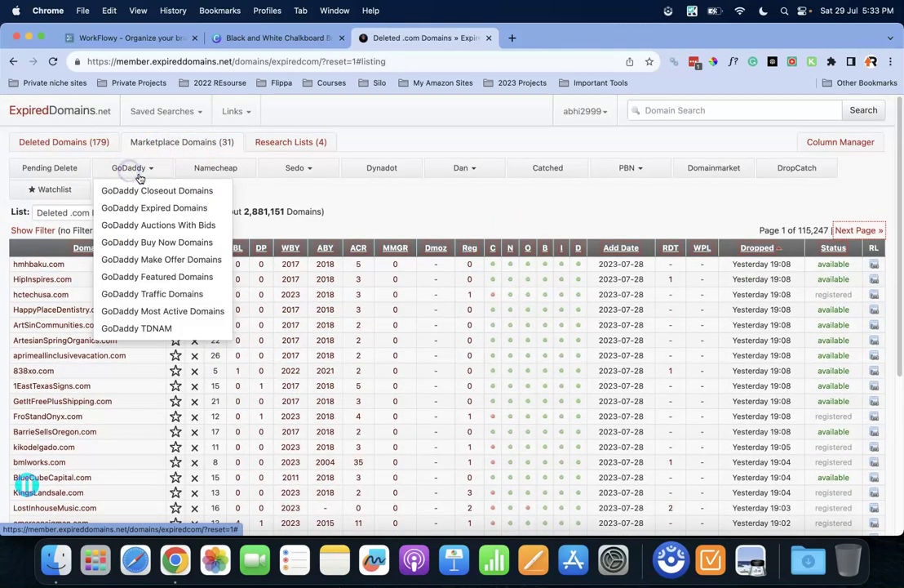
left_click(157, 293)
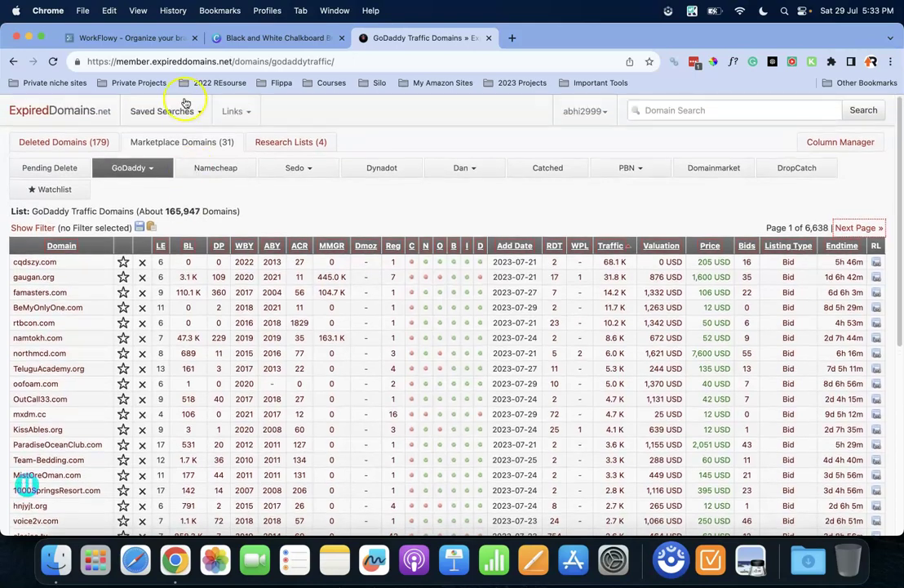
left_click(162, 169)
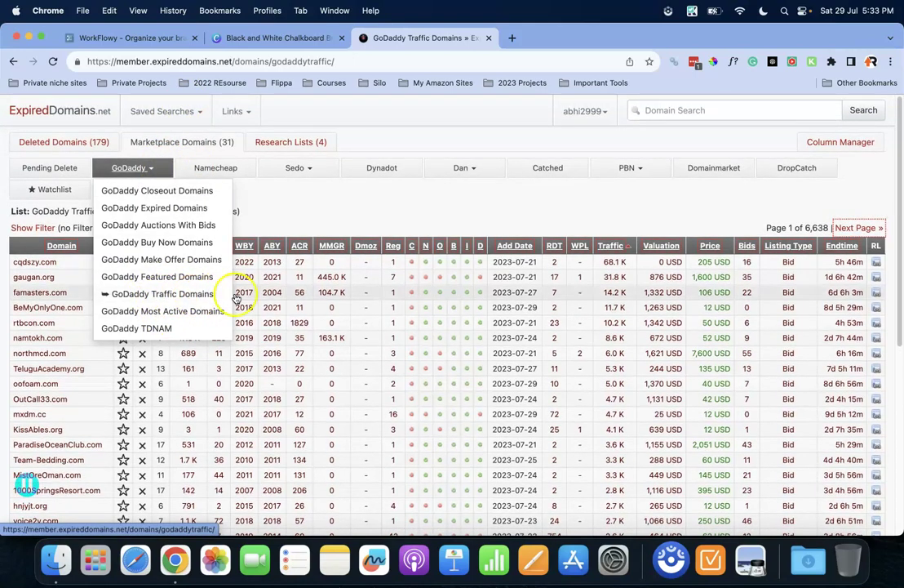
left_click(627, 187)
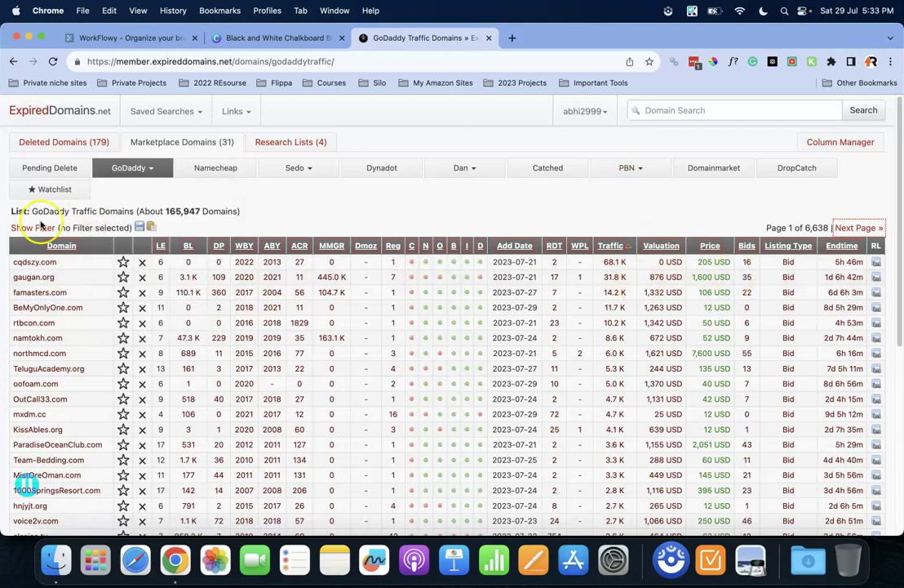
In the common filters, restrict results to English dictionary word domains and show 200 domains per page.
left_click(29, 228)
left_click(169, 215)
left_click(143, 214)
left_click(80, 214)
left_click(36, 214)
scroll(483, 356, "down", 1)
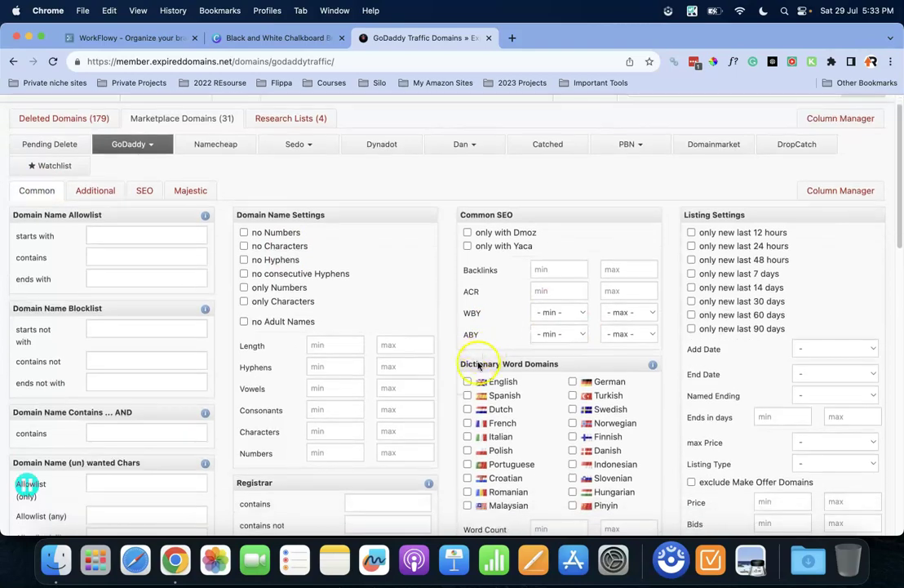
scroll(690, 376, "down", 4)
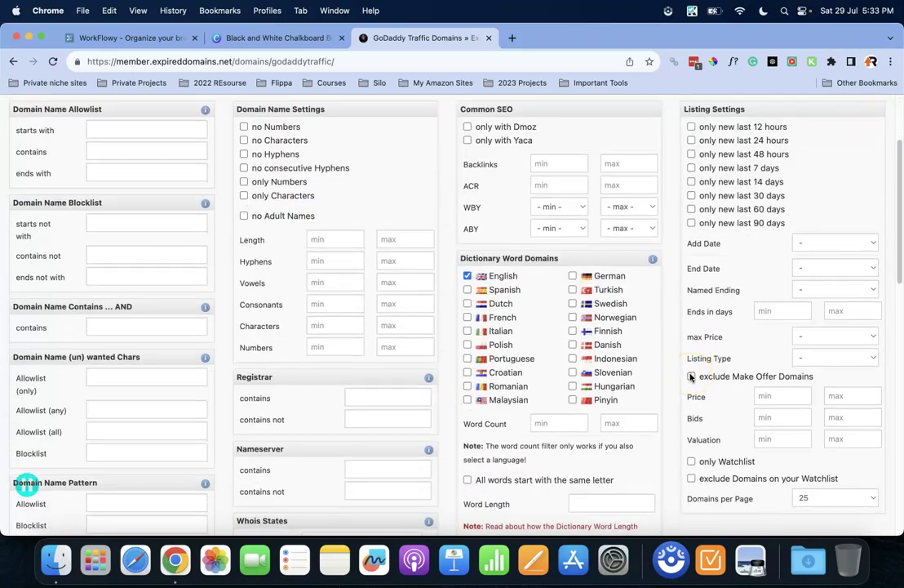
scroll(702, 388, "down", 4)
left_click(805, 404)
left_click(808, 454)
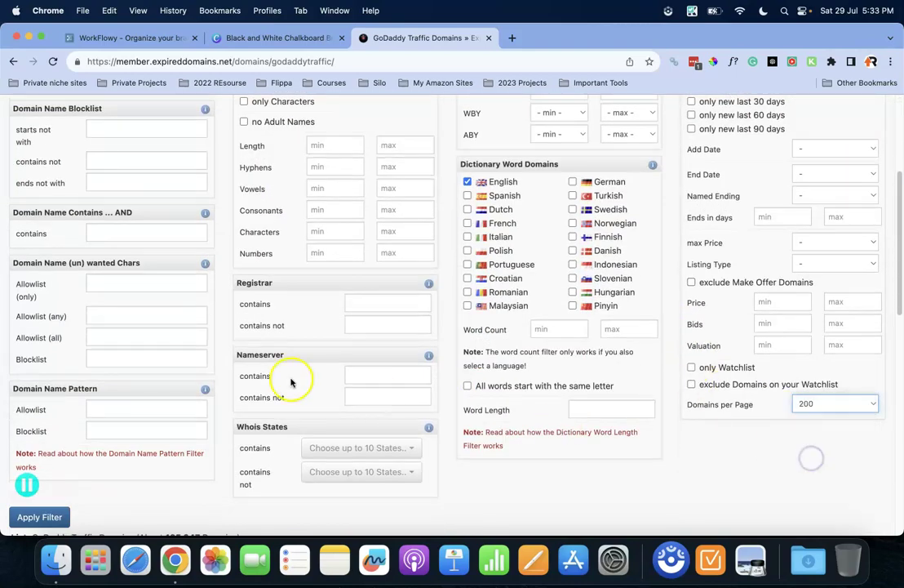
Set the minimum SEMRush traffic to 1000 and apply the filter to GoDaddy Traffic Domains.
scroll(290, 380, "up", 9)
left_click(98, 215)
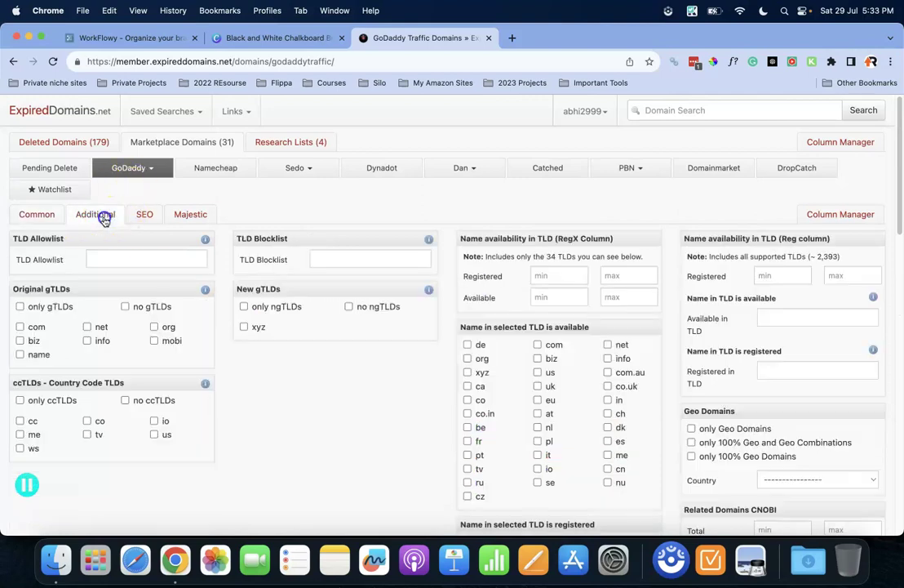
left_click(144, 213)
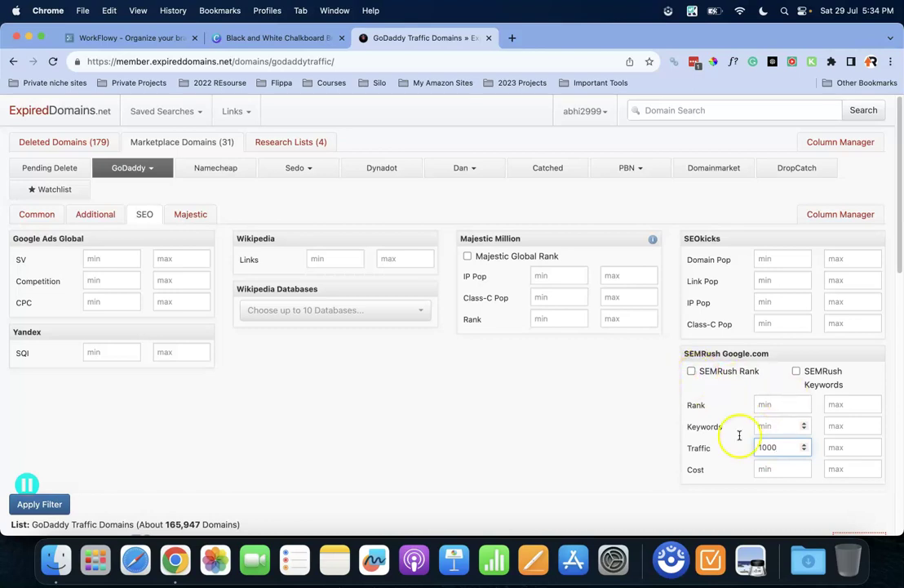
scroll(738, 428, "down", 2)
left_click(41, 399)
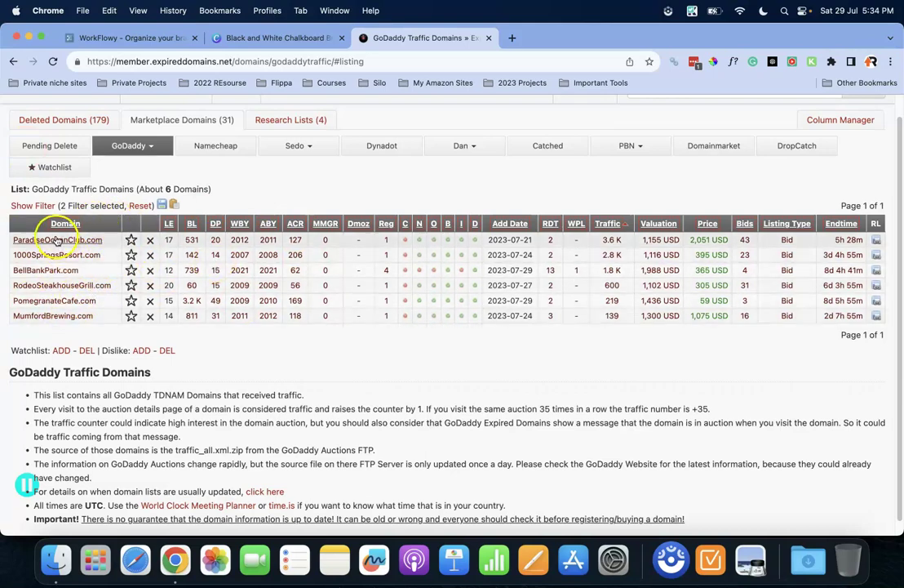
Recheck the SEO filter settings for GoDaddy Traffic Domains and reapply them without changes.
left_click(33, 205)
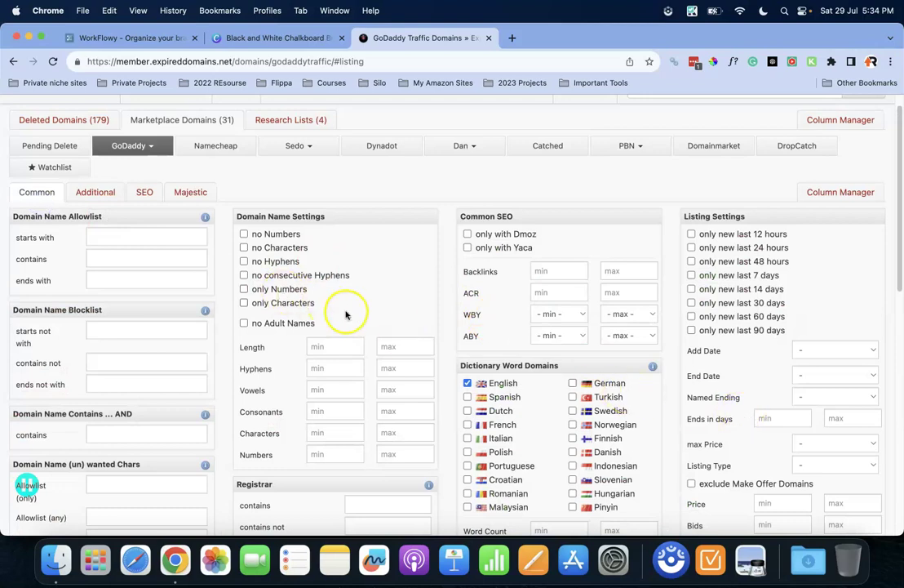
left_click(142, 191)
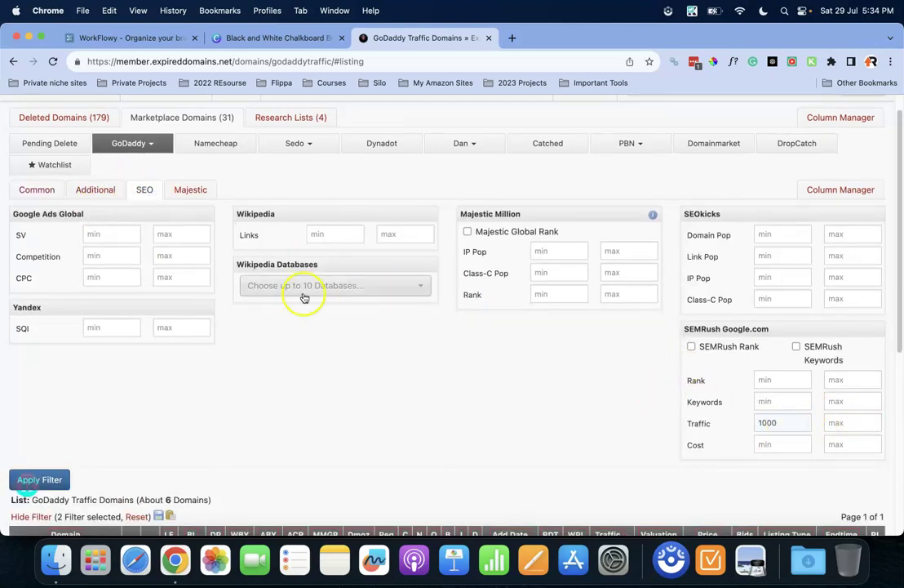
scroll(240, 286, "up", 1)
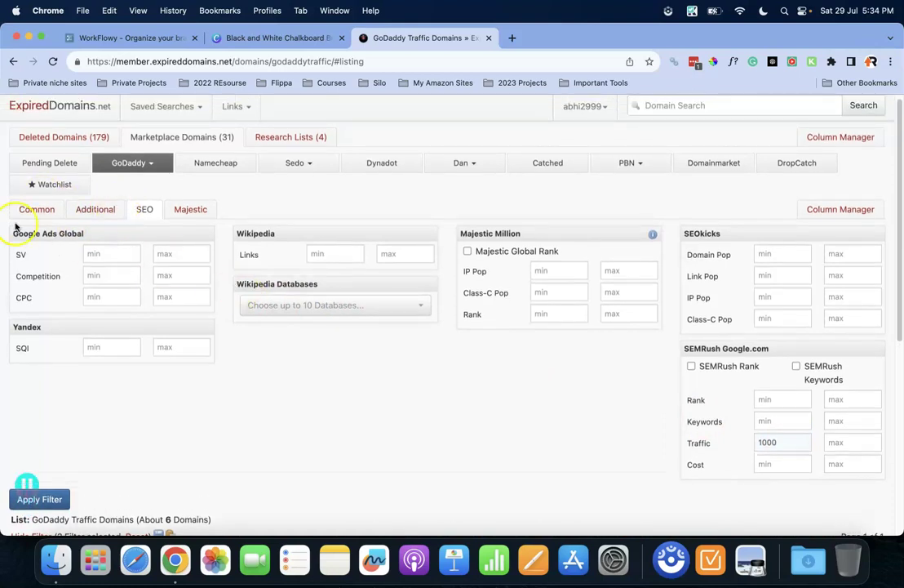
scroll(112, 239, "up", 1)
scroll(141, 379, "down", 3)
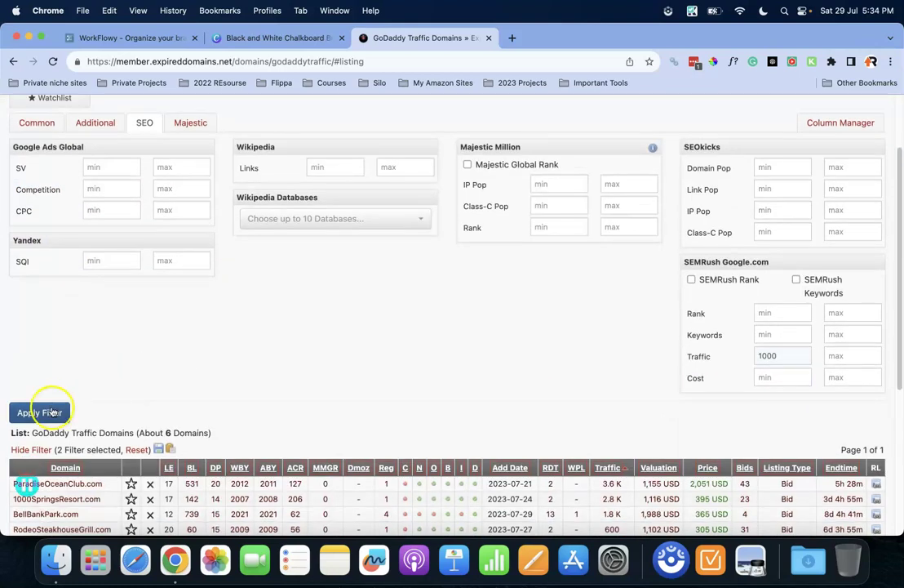
left_click(45, 410)
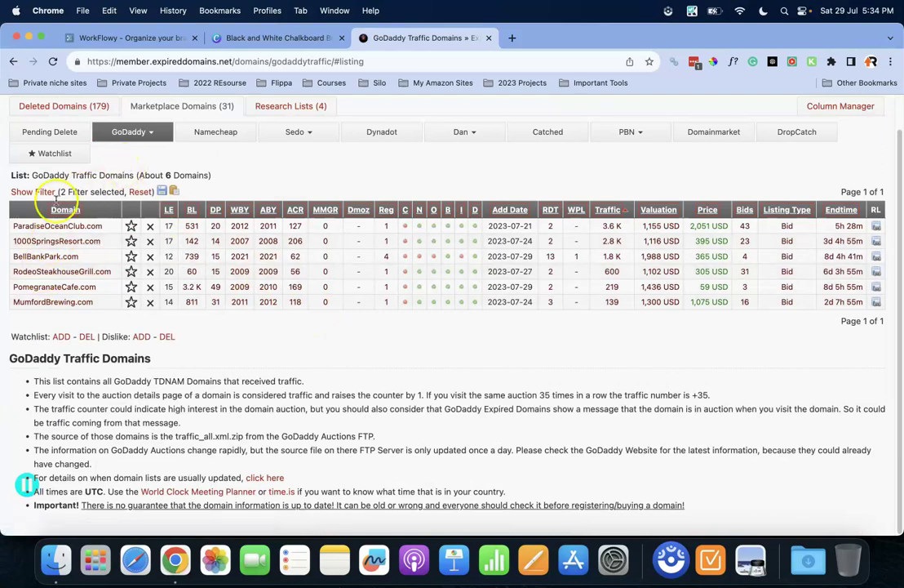
Set the minimum number of Wikipedia links to 1 and apply the filter to GoDaddy Traffic Domains.
left_click(31, 191)
left_click(144, 178)
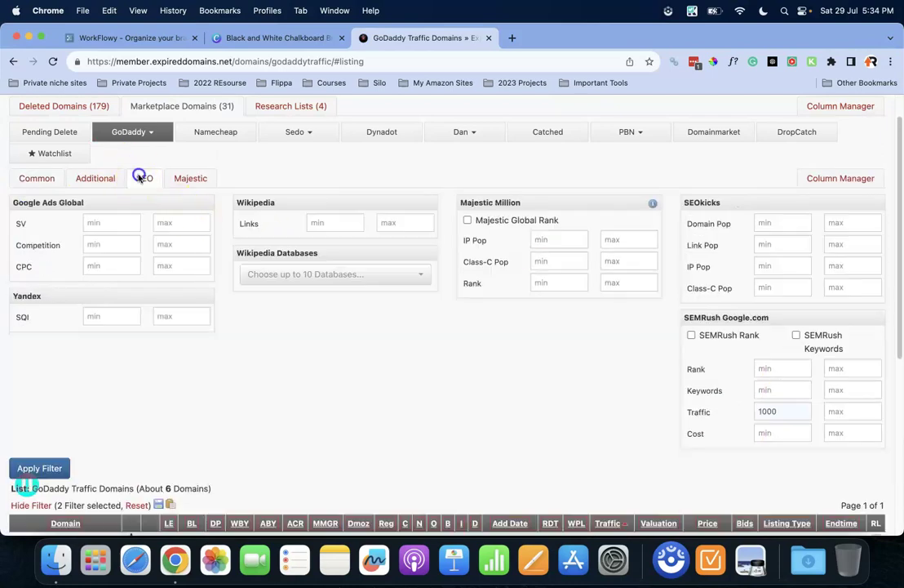
left_click(339, 221)
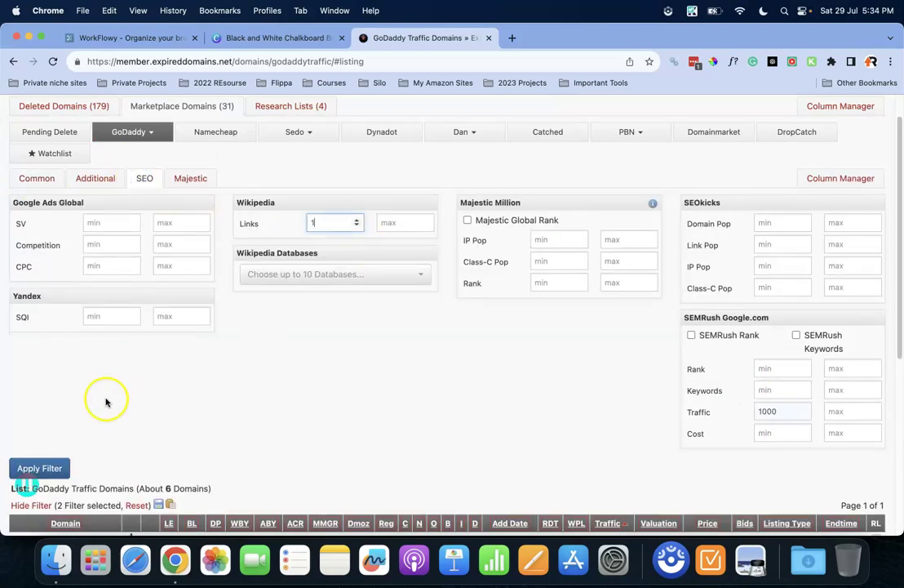
left_click(31, 468)
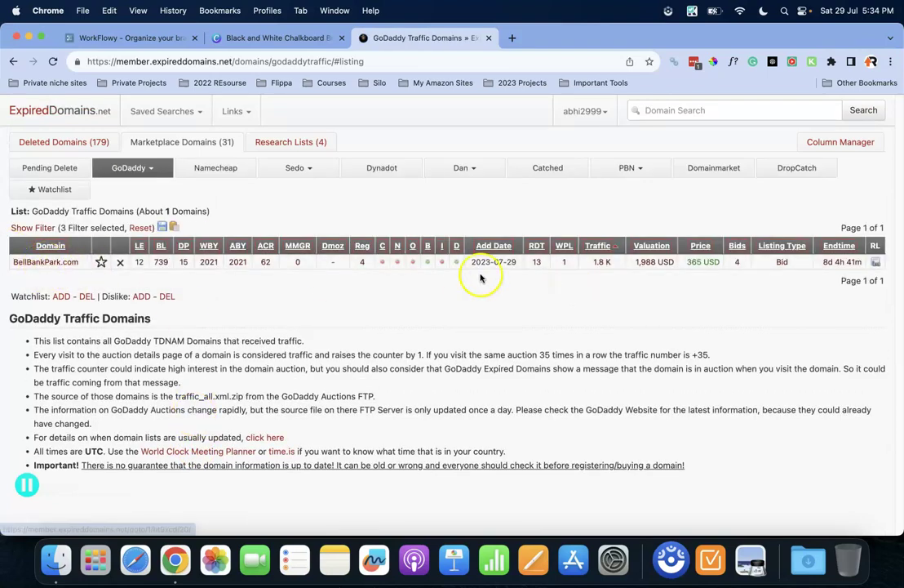
Open the GoDaddy auction for BellBankPark.com and copy the domain name from the auction page.
left_click(57, 261)
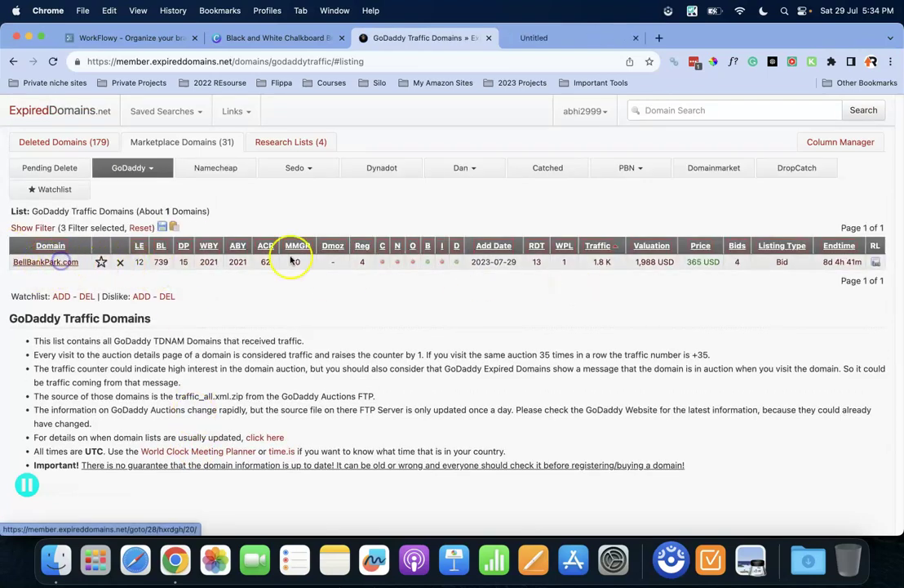
left_click(544, 38)
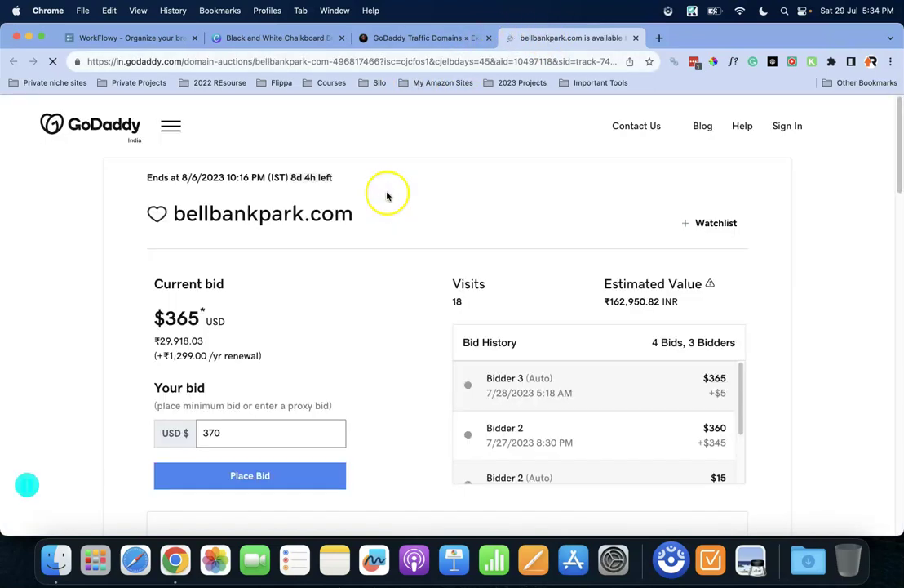
left_click_drag(173, 212, 362, 212)
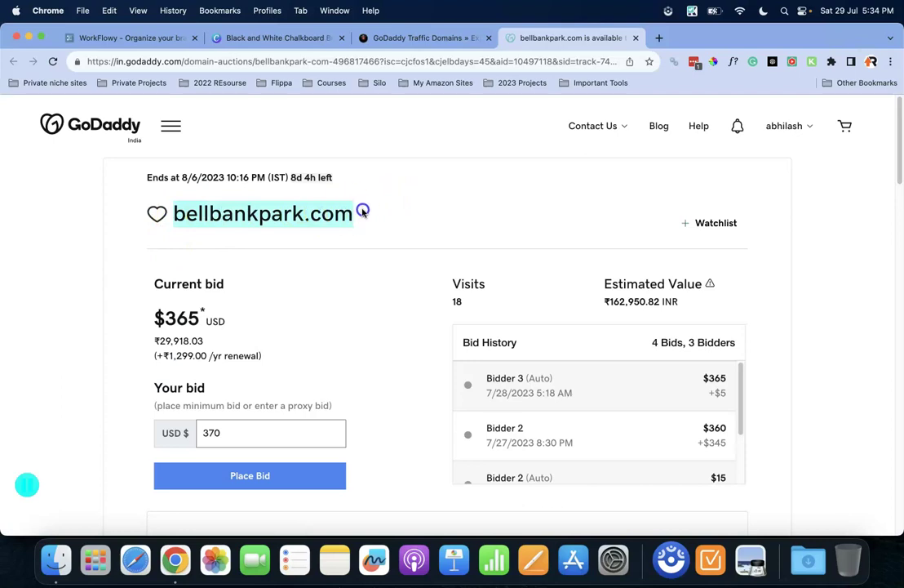
right_click(295, 210)
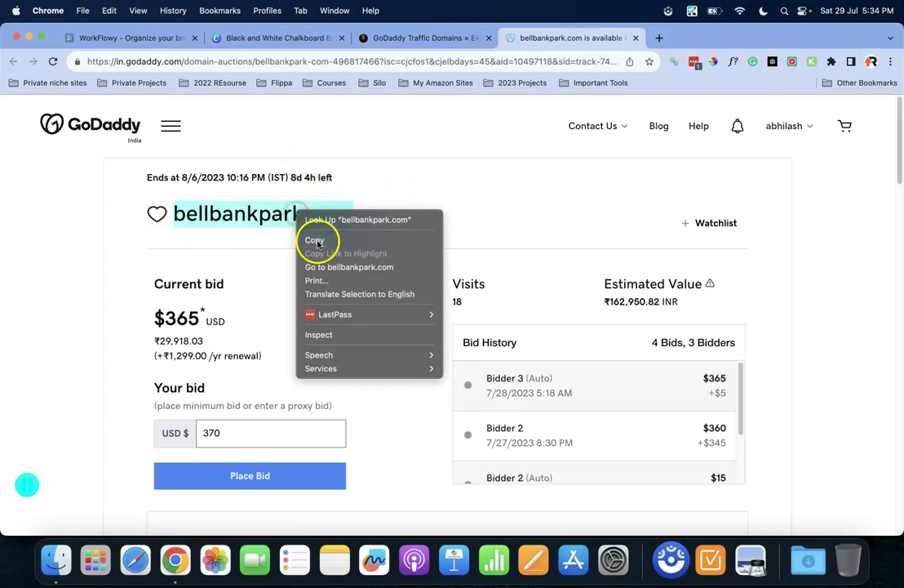
left_click(328, 231)
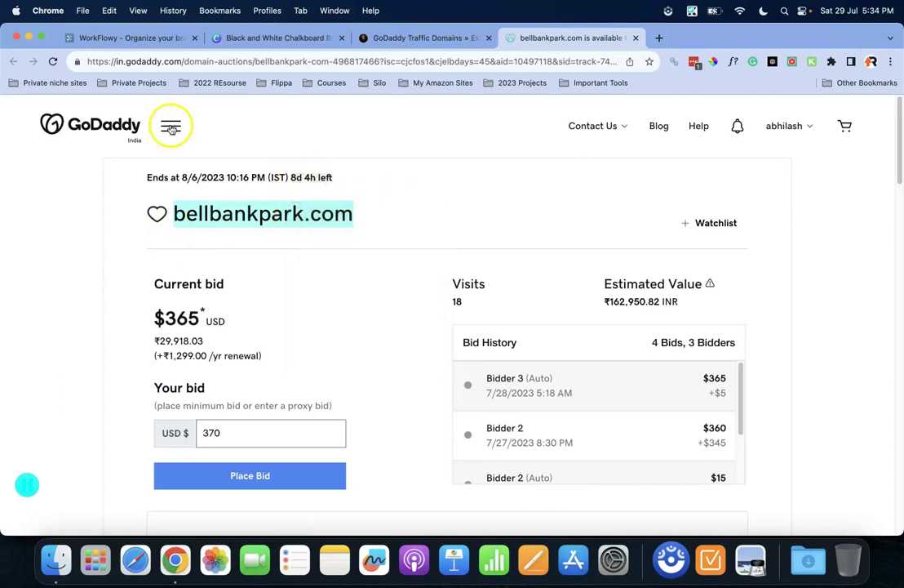
Switch to the Ahrefs Site Explorer window and look up the copied domain bellbankpark.com with the Subdomains mode.
key("ctrl+Up")
left_click(230, 176)
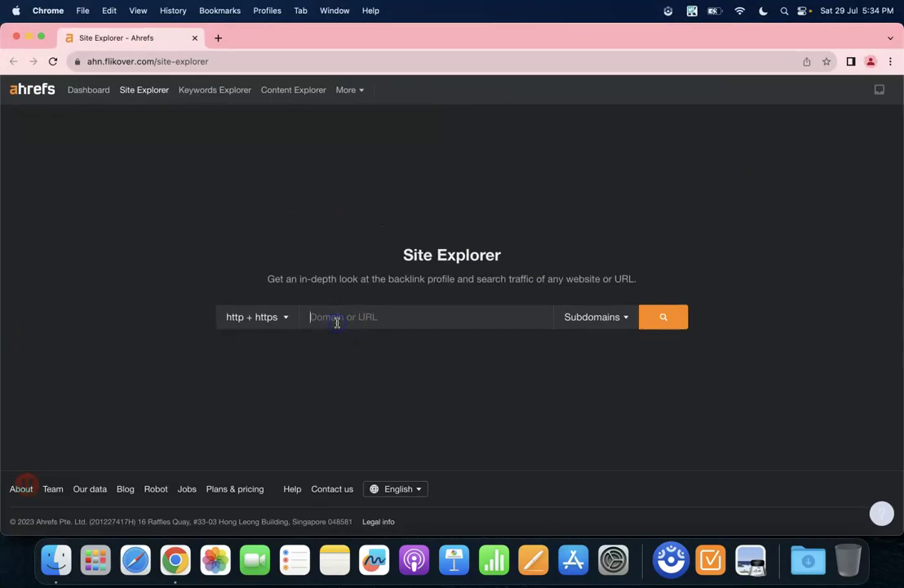
left_click(647, 324)
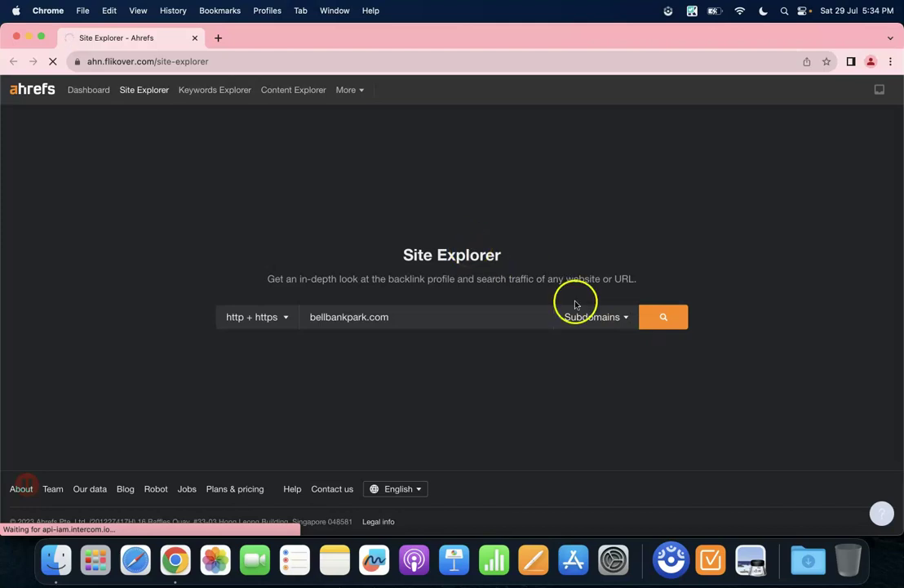
left_click(664, 319)
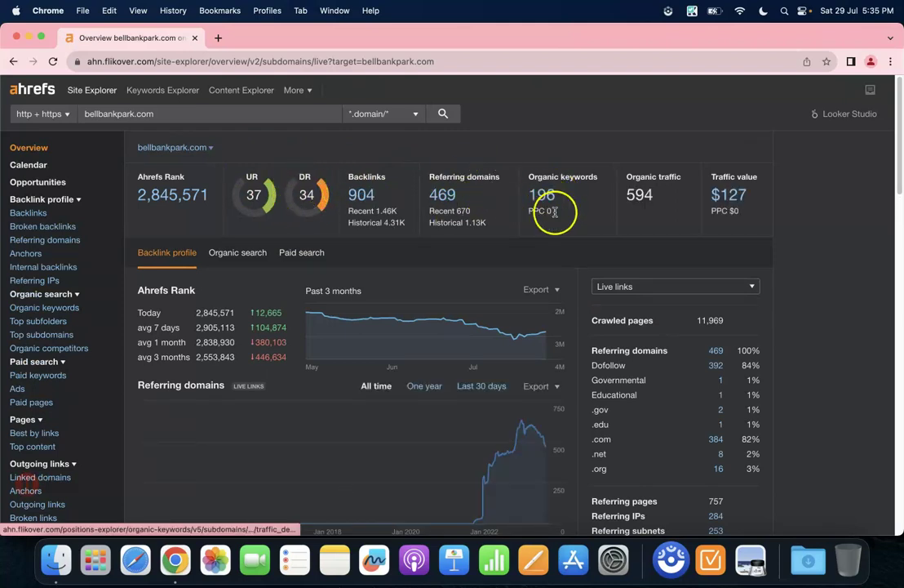
Open the referring domains report for bellbankpark.com and sort it by DR in descending order.
left_click(448, 195)
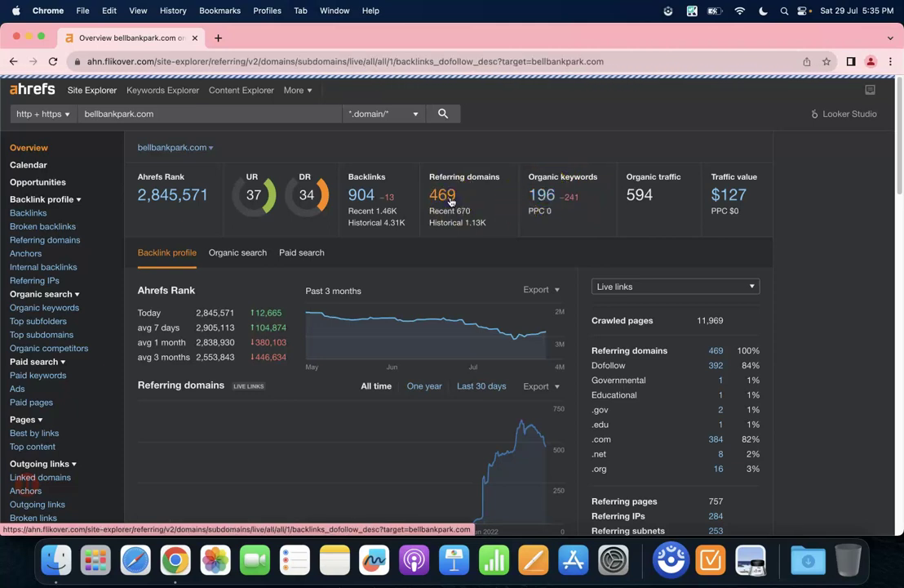
left_click(449, 203)
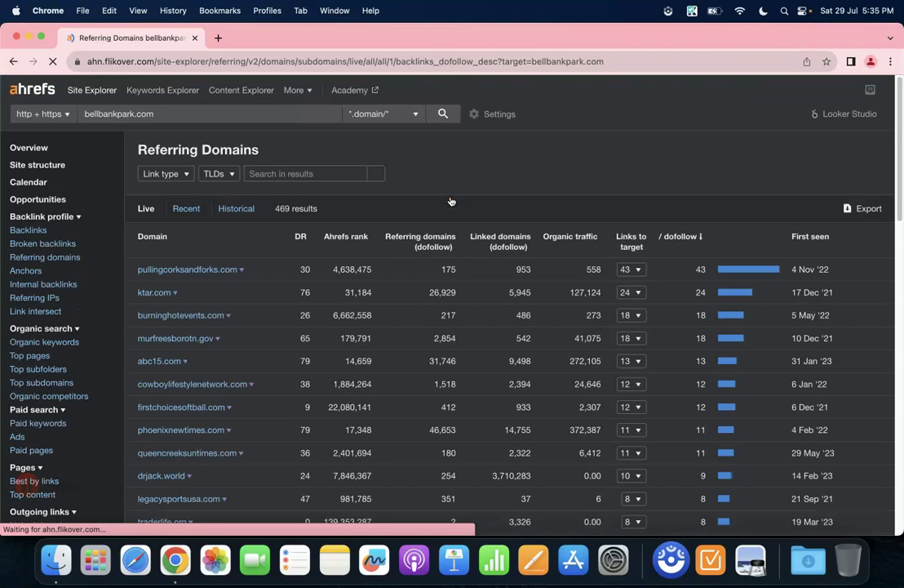
left_click(300, 236)
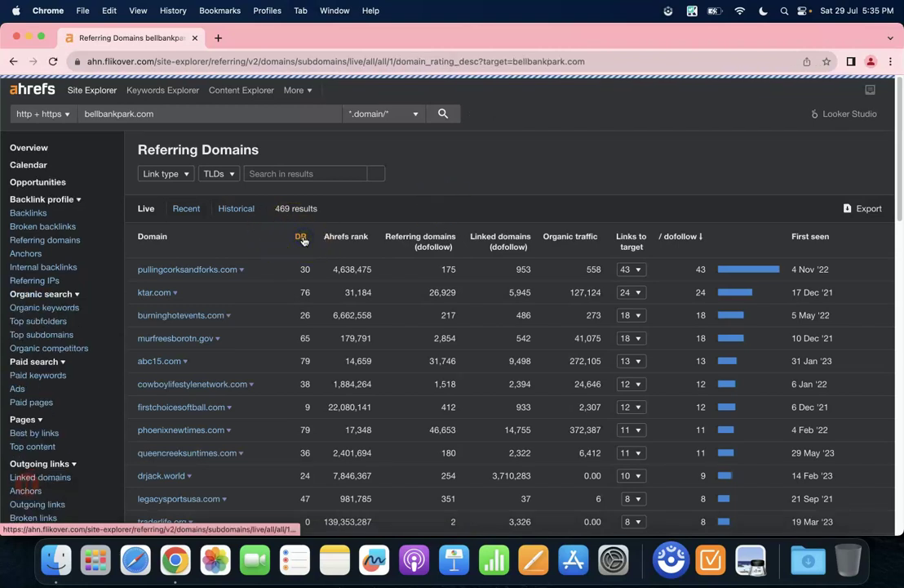
left_click(301, 238)
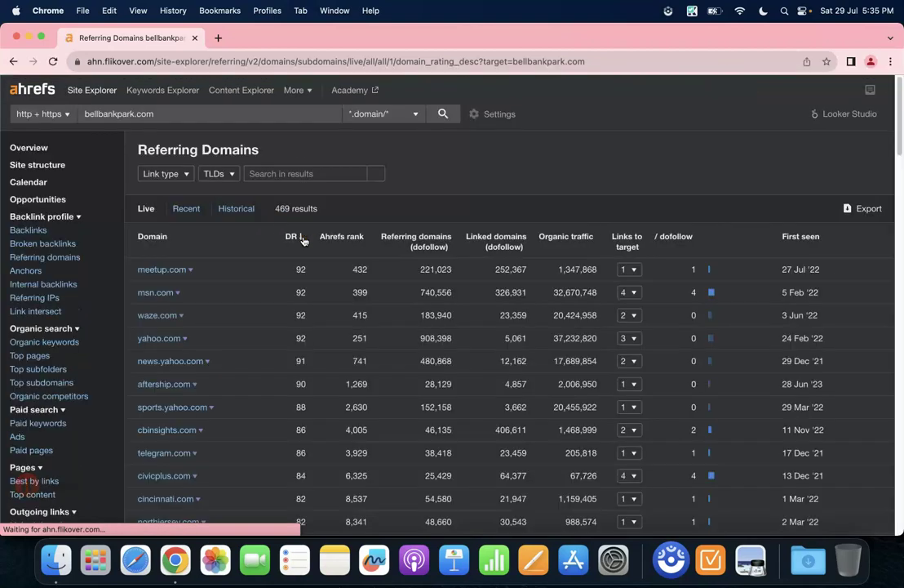
Examine the referring domains with the highest DR and inspect the referring page and anchor of the meetup.com link.
scroll(261, 288, "down", 3)
scroll(261, 288, "down", 5)
scroll(262, 288, "up", 8)
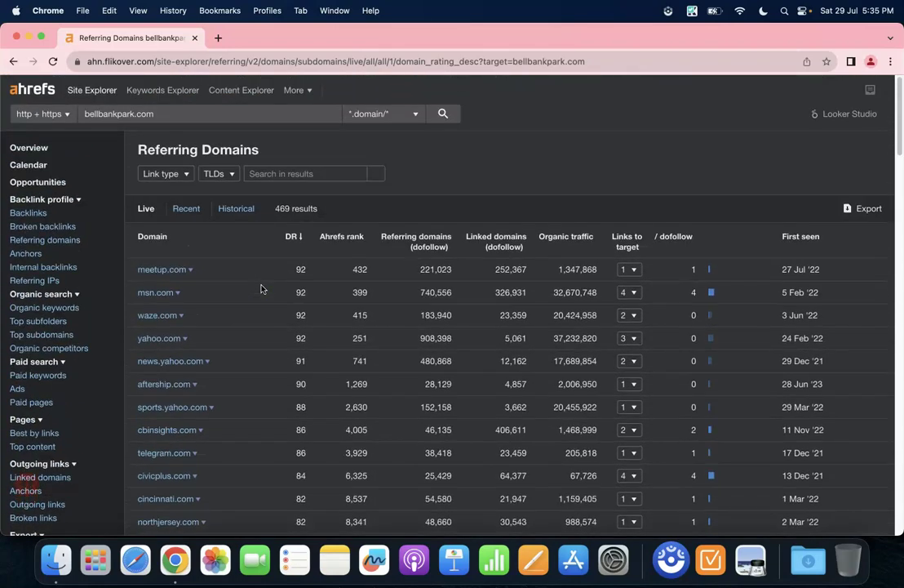
scroll(221, 255, "down", 4)
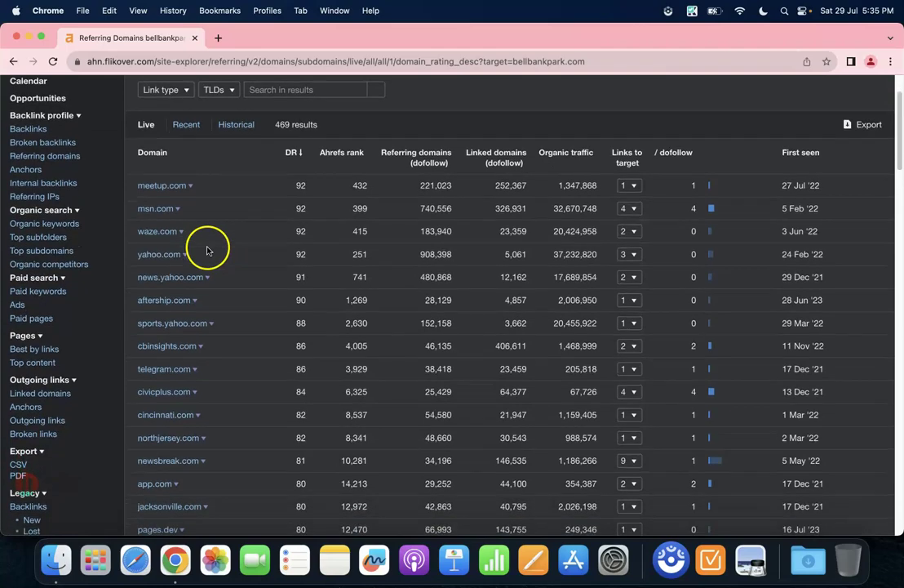
scroll(343, 312, "down", 15)
scroll(295, 310, "down", 16)
scroll(296, 309, "down", 3)
scroll(294, 309, "up", 20)
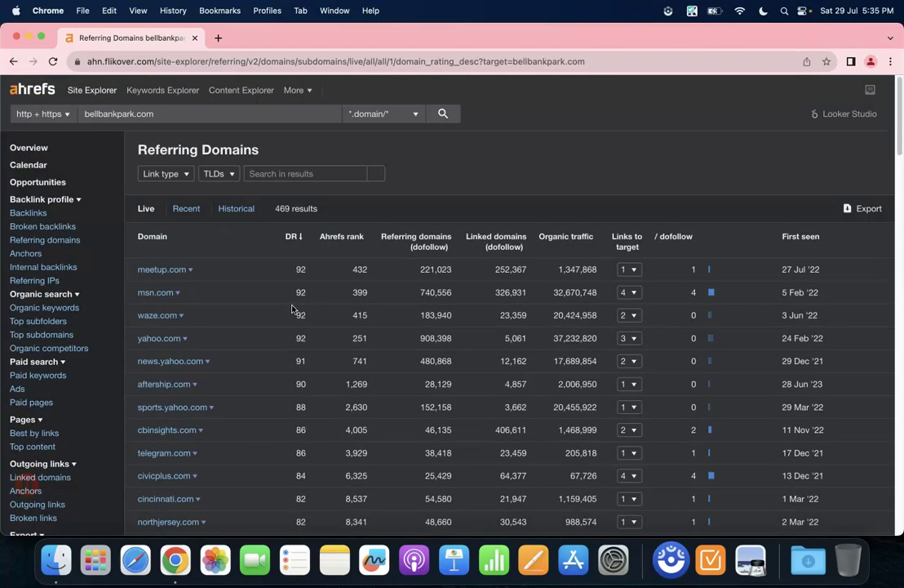
scroll(270, 294, "down", 7)
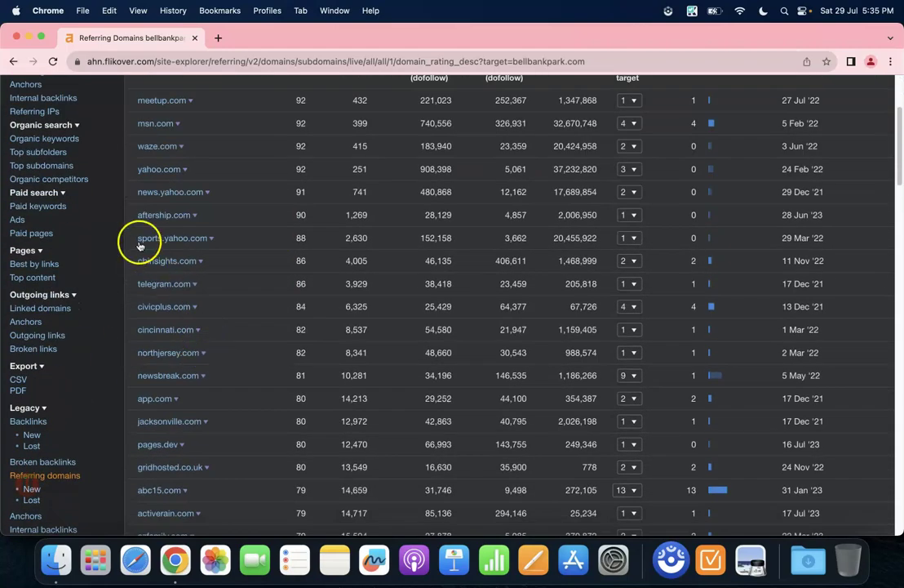
scroll(209, 404, "down", 1)
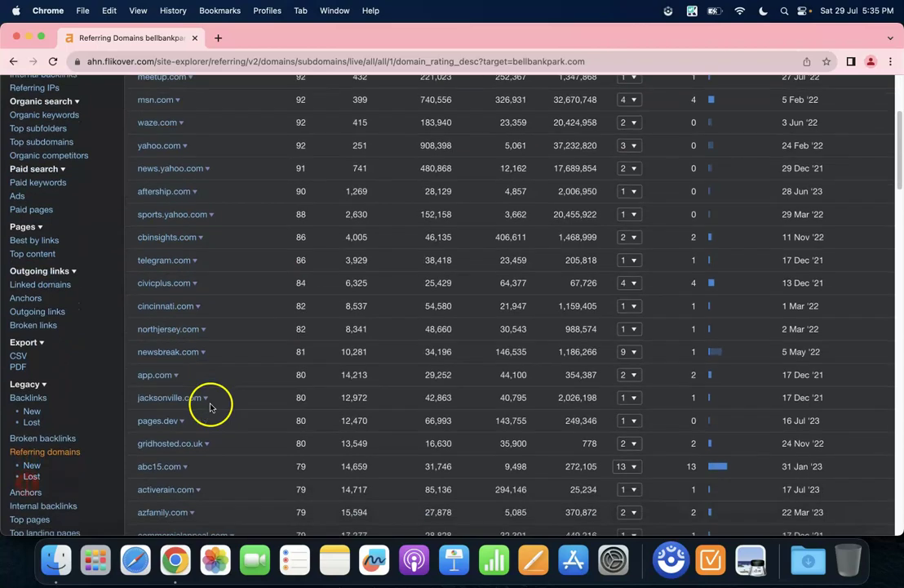
scroll(239, 468, "down", 10)
scroll(254, 460, "up", 20)
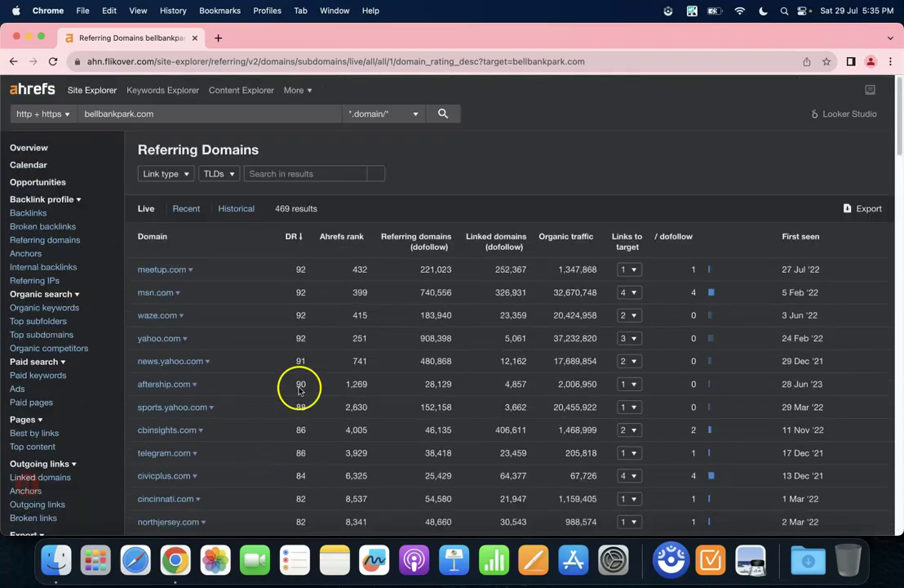
left_click(633, 270)
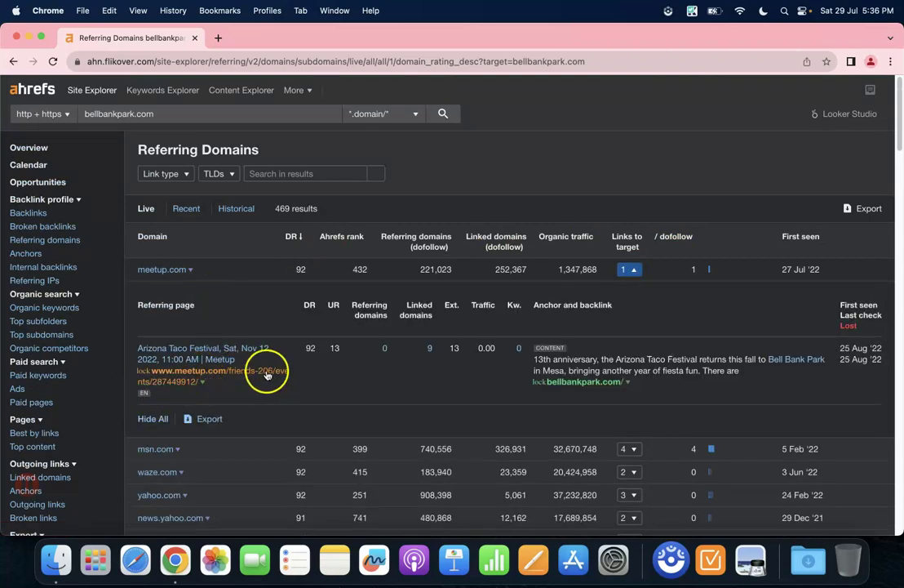
left_click(632, 269)
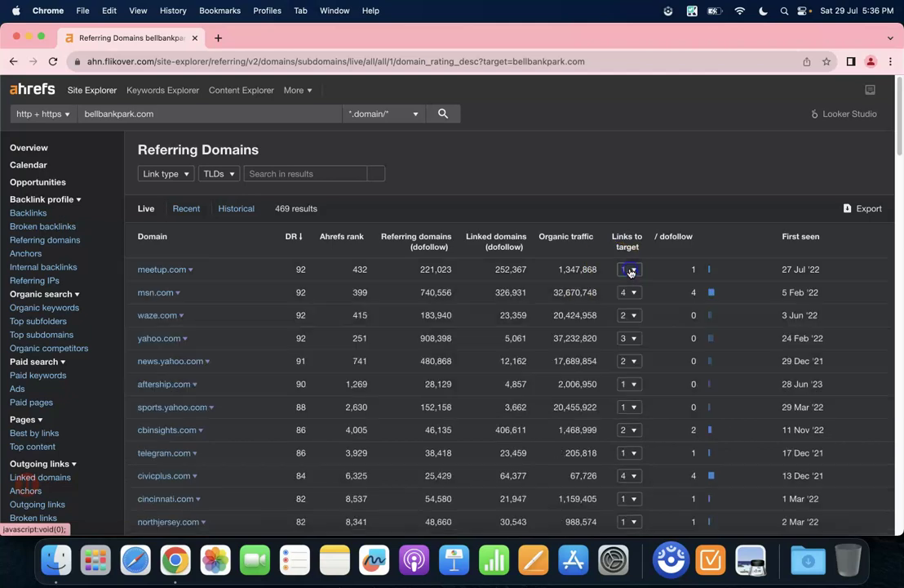
Open the Anchors report for bellbankpark.com and dismiss the Ahrefs 101 tip.
left_click(21, 254)
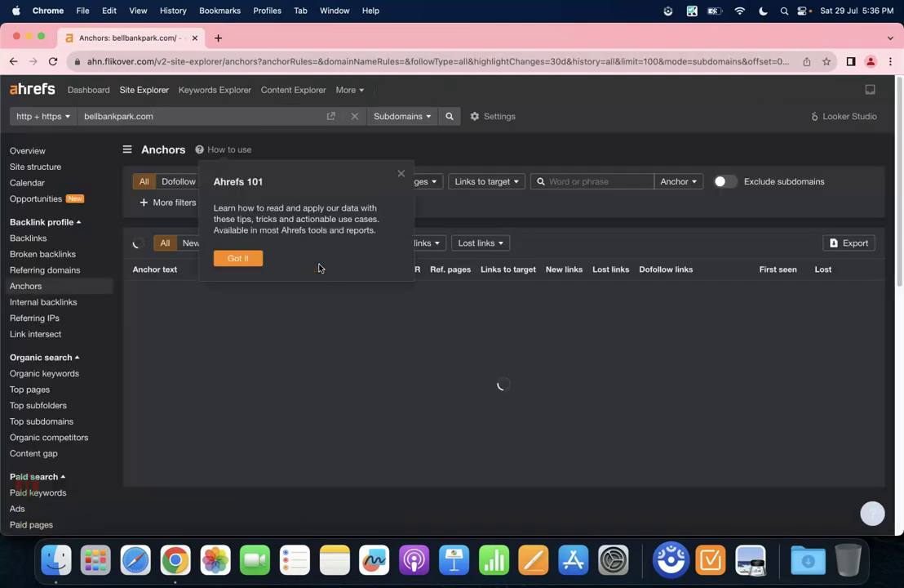
left_click(299, 262)
left_click(317, 268)
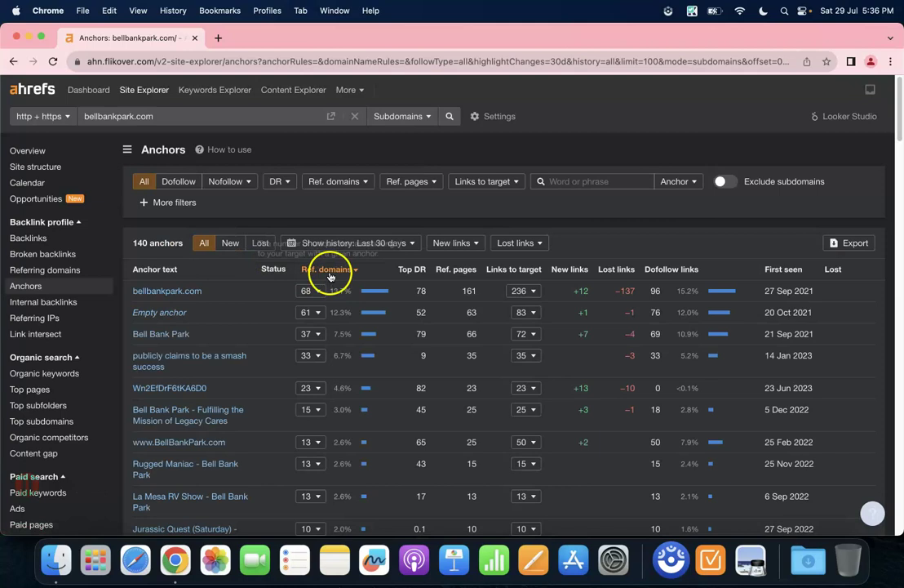
Examine the anchor texts pointing to bellbankpark.com for relevance and signs of spam.
scroll(247, 265, "down", 2)
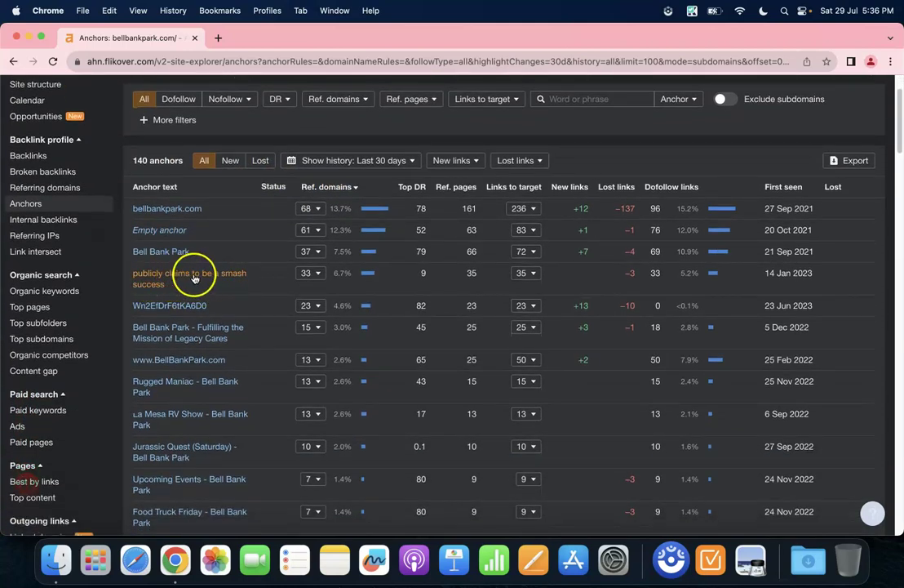
scroll(202, 286, "down", 3)
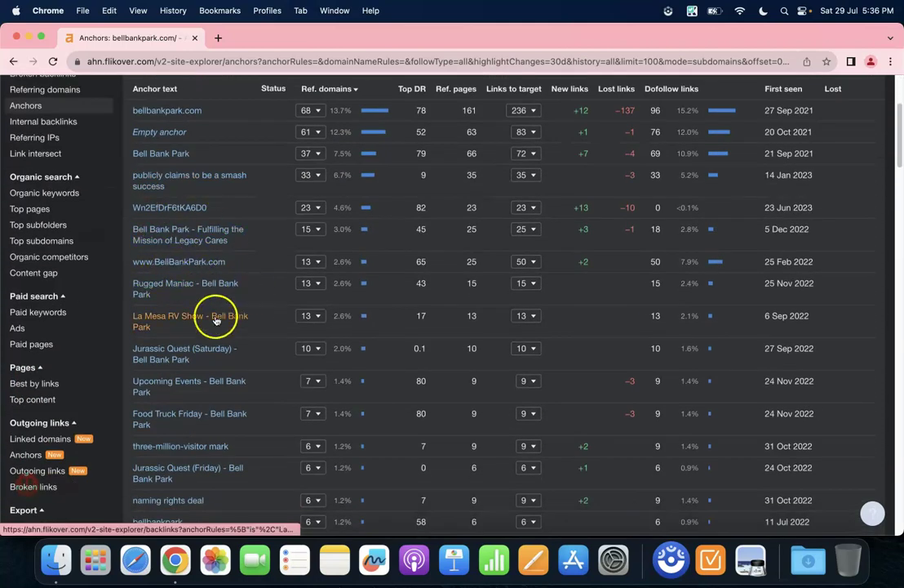
scroll(245, 314, "down", 2)
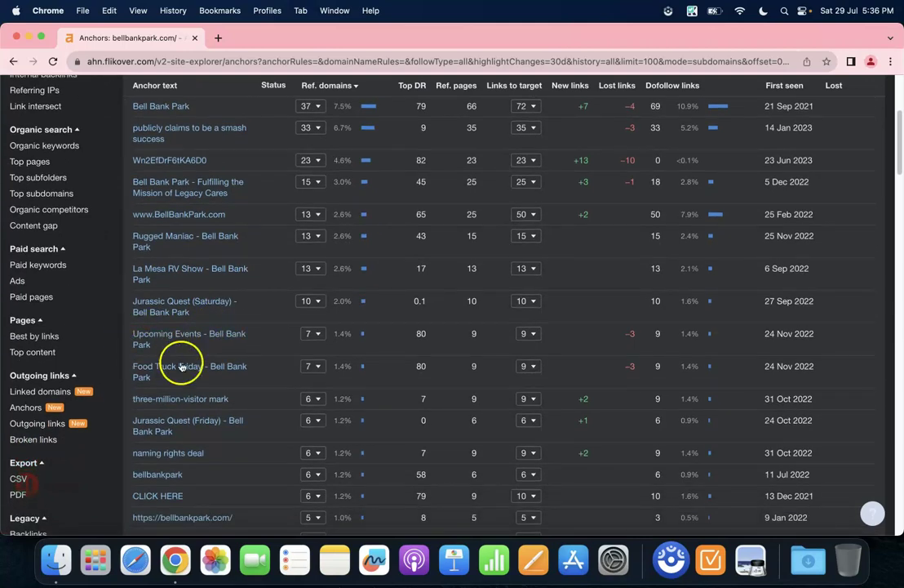
scroll(182, 366, "down", 1)
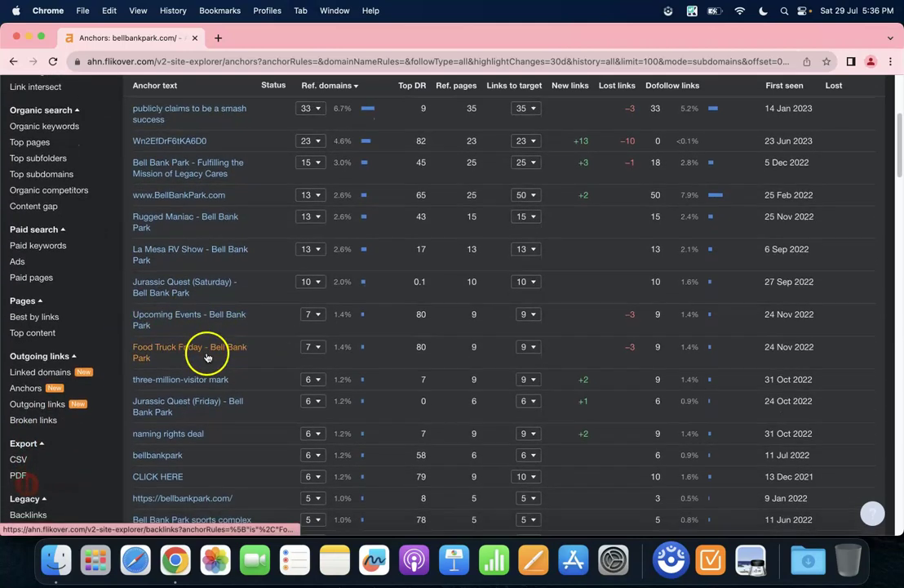
scroll(208, 357, "down", 1)
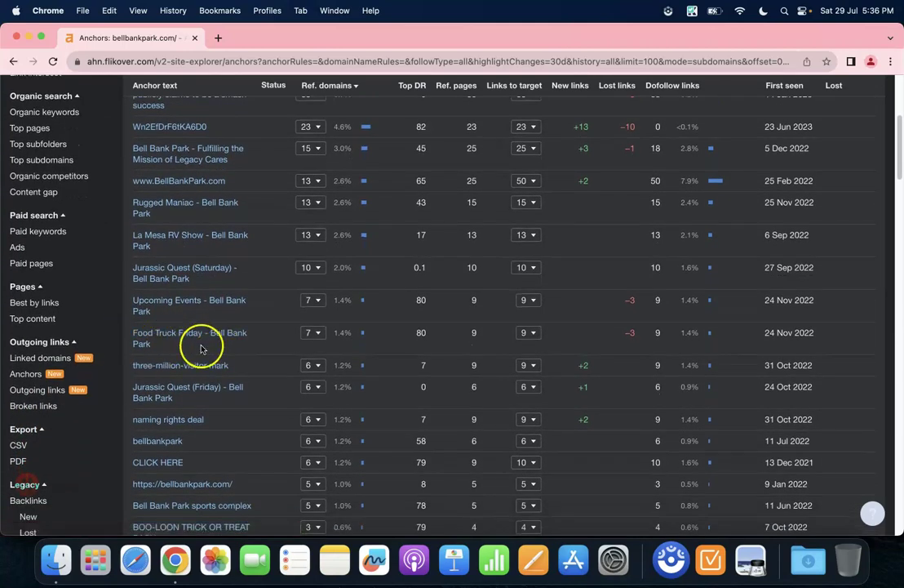
scroll(202, 349, "down", 5)
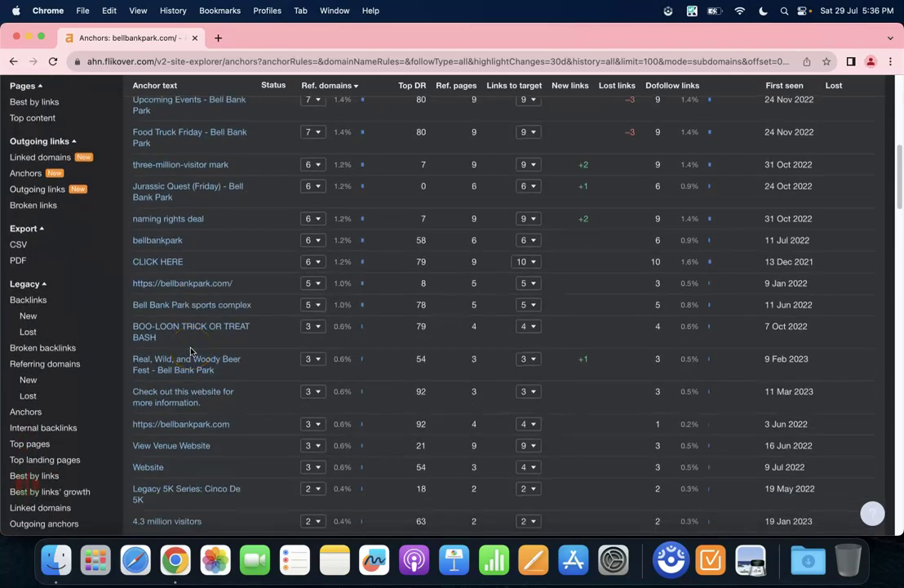
scroll(191, 351, "down", 4)
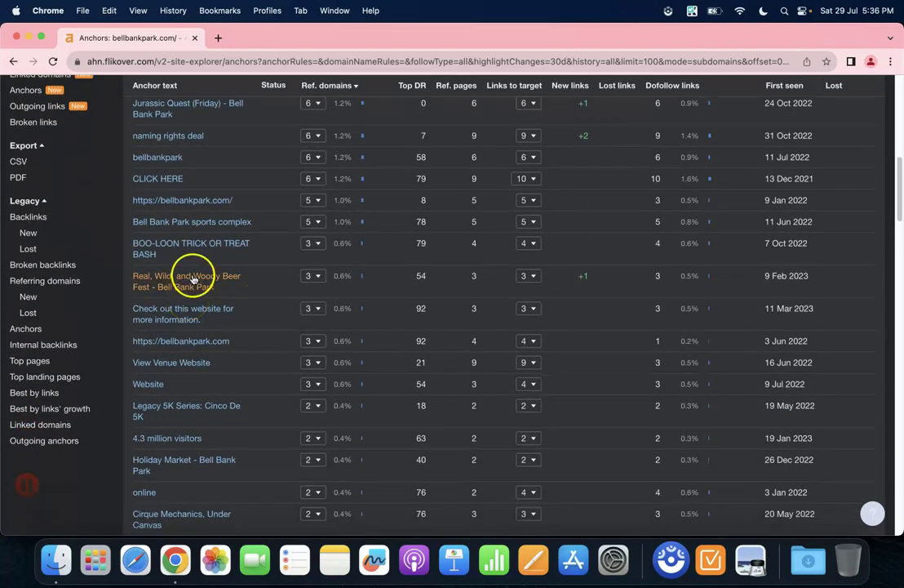
scroll(193, 280, "up", 12)
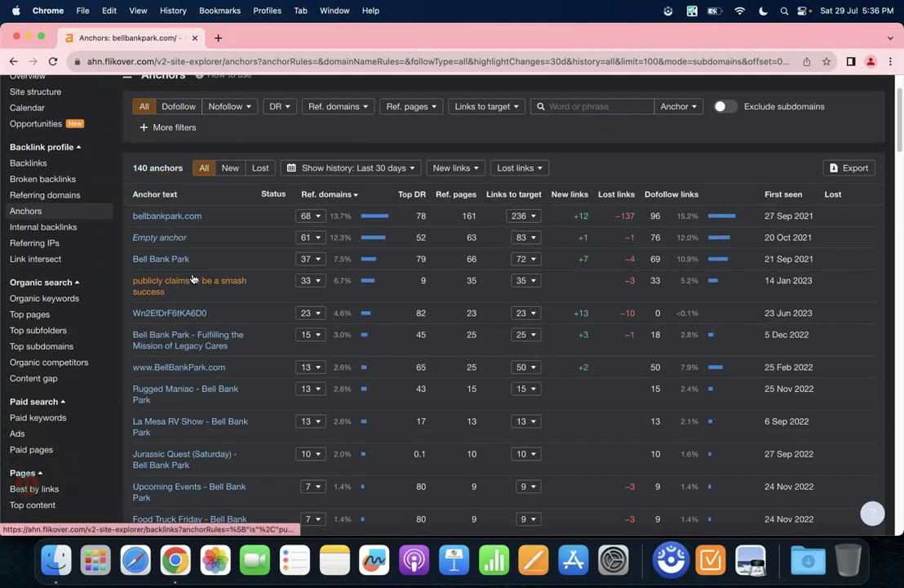
scroll(194, 220, "down", 2)
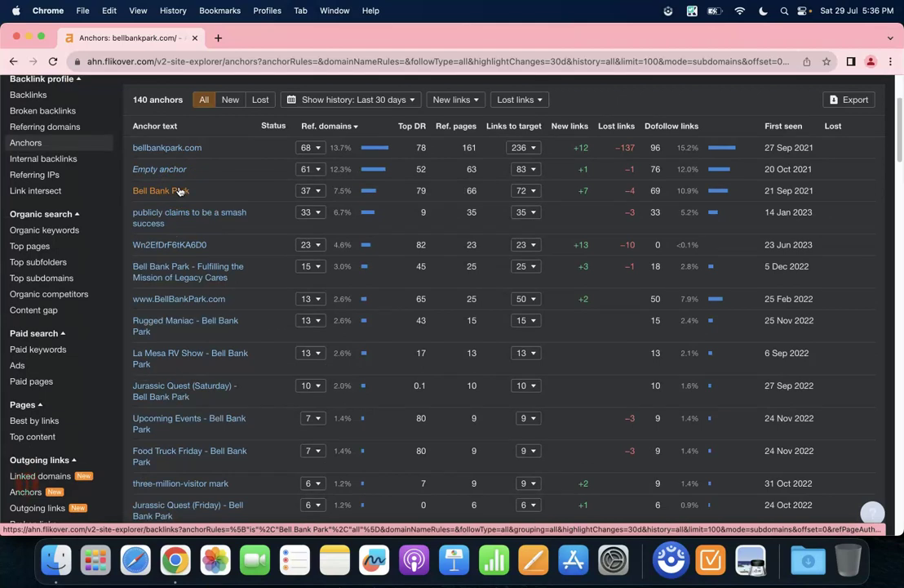
scroll(196, 212, "up", 4)
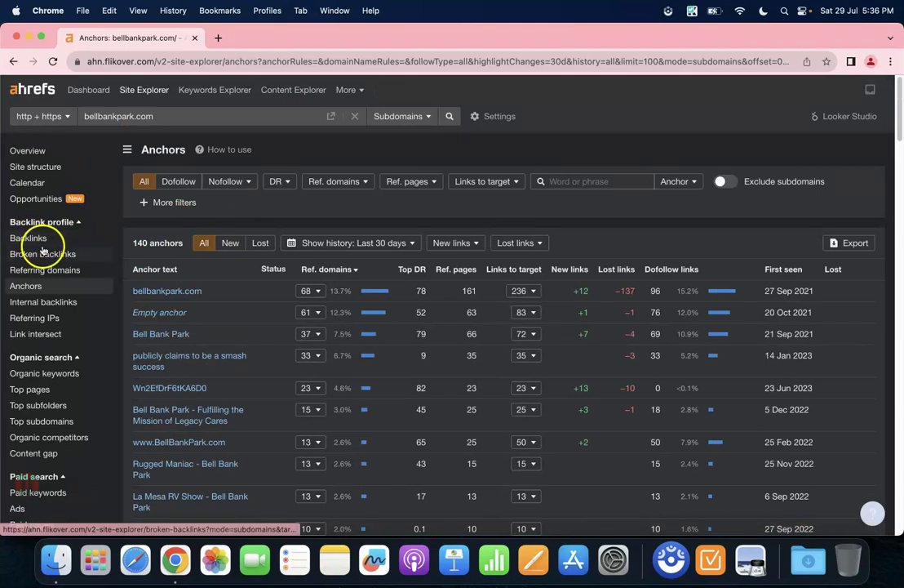
Open the Organic keywords report for bellbankpark.com and check the keywords bringing traffic from the United States.
left_click(44, 374)
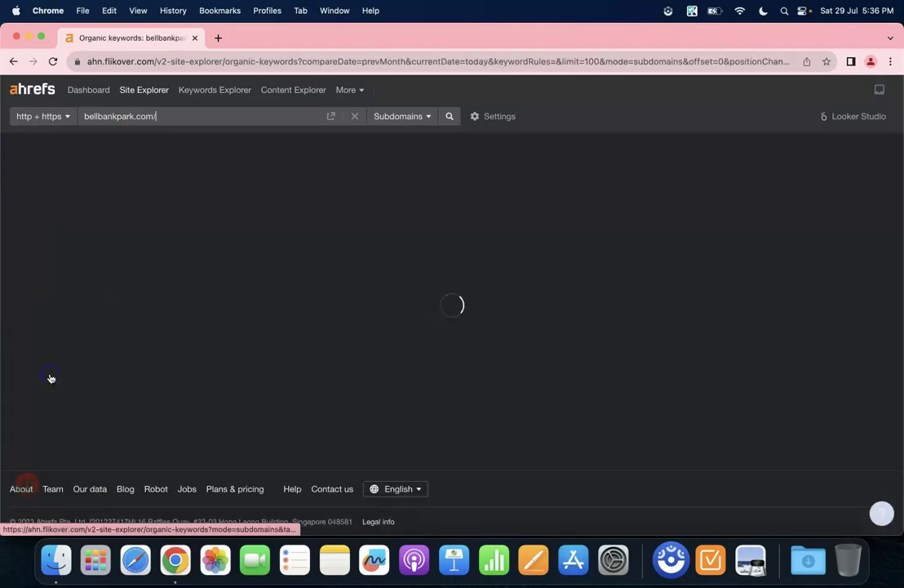
left_click(289, 259)
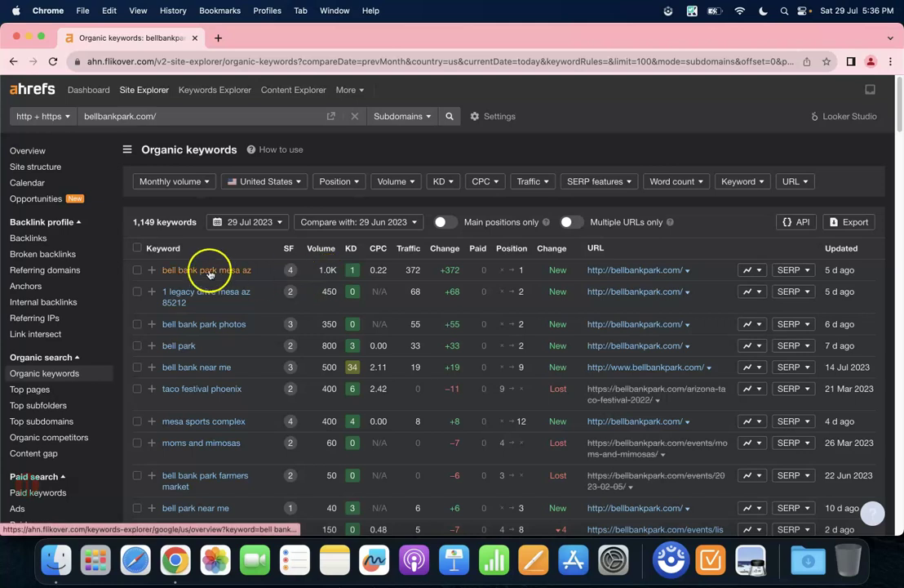
scroll(256, 277, "down", 1)
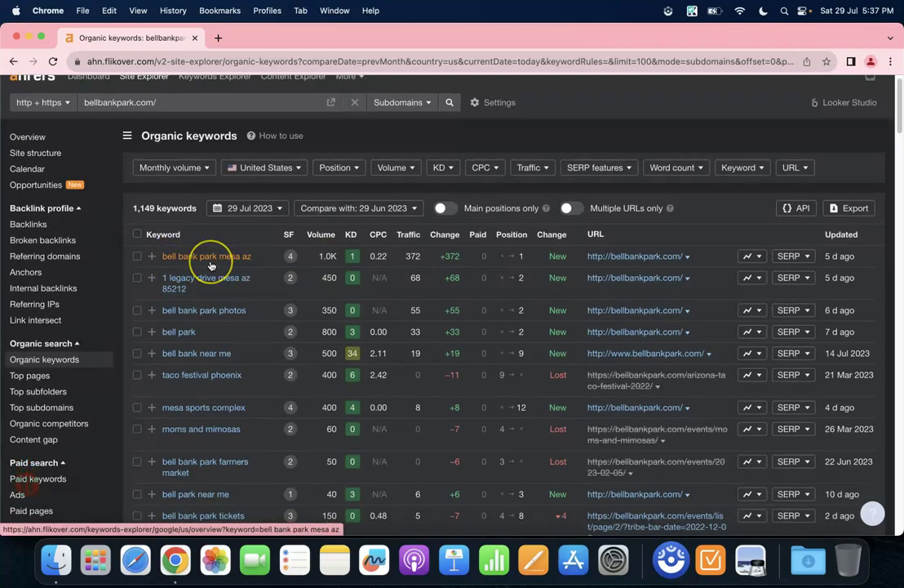
Examine the top organic keywords of bellbankpark.com for brand relevance, search volume, traffic and ranking position.
scroll(201, 259, "up", 1)
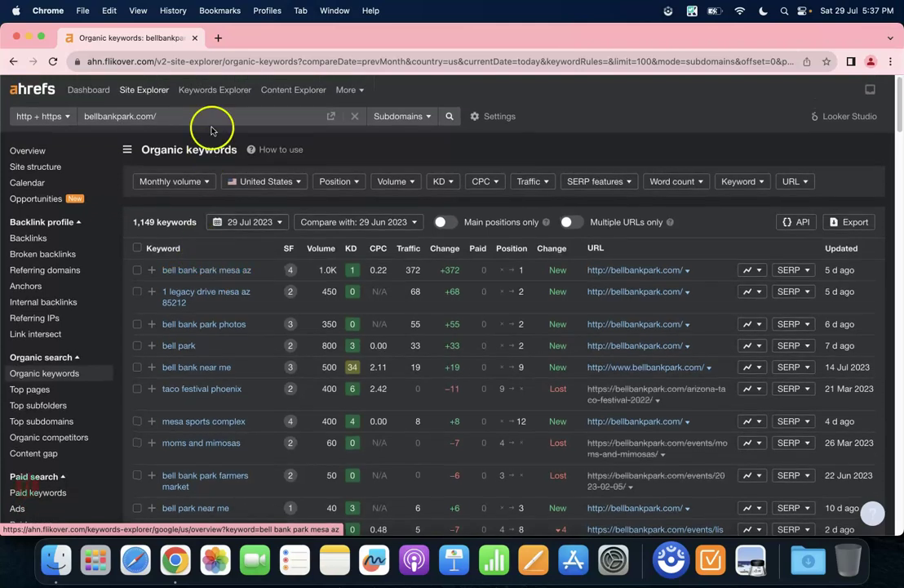
scroll(228, 309, "down", 5)
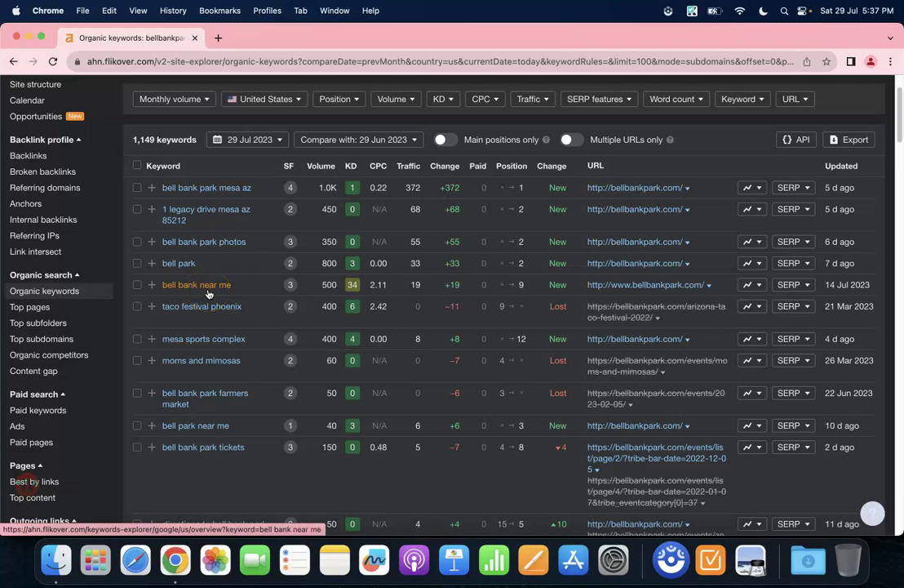
scroll(444, 248, "down", 10)
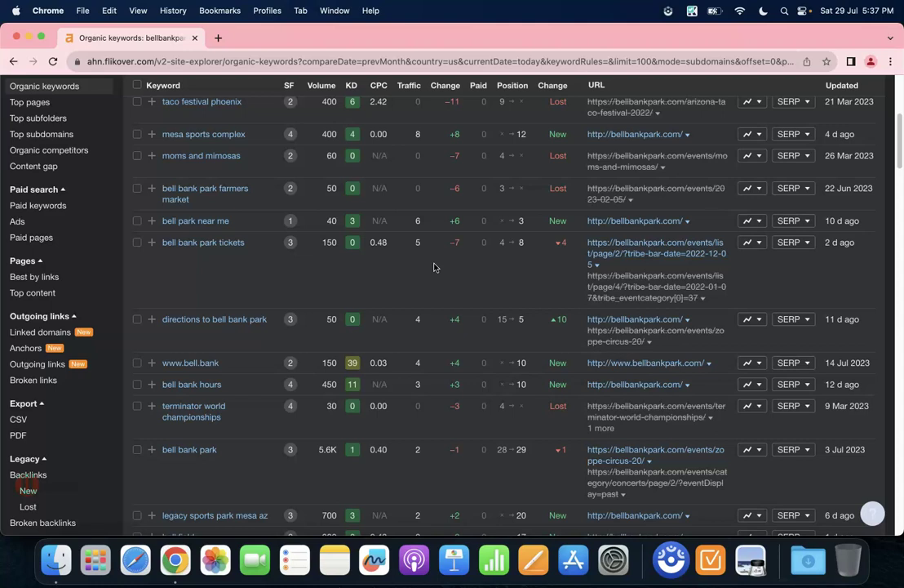
scroll(434, 265, "up", 5)
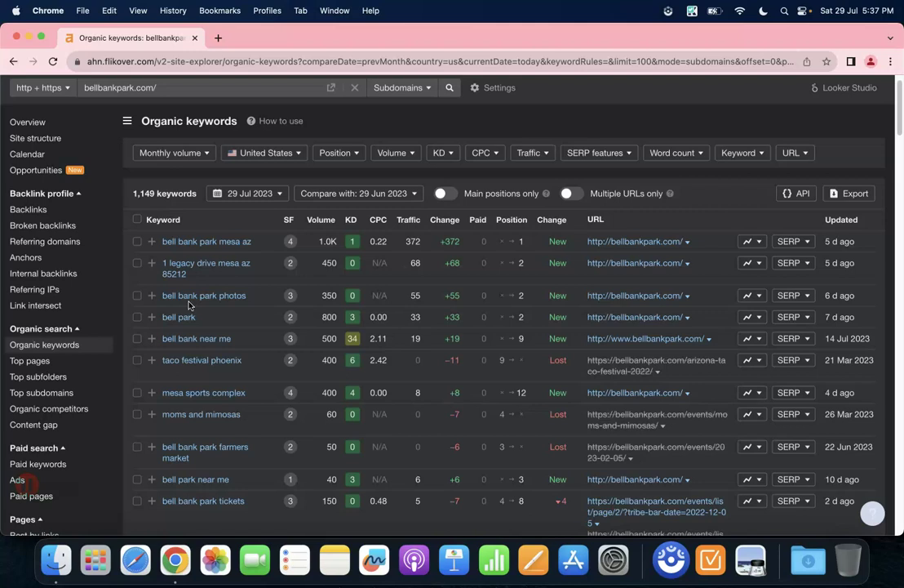
scroll(226, 296, "down", 1)
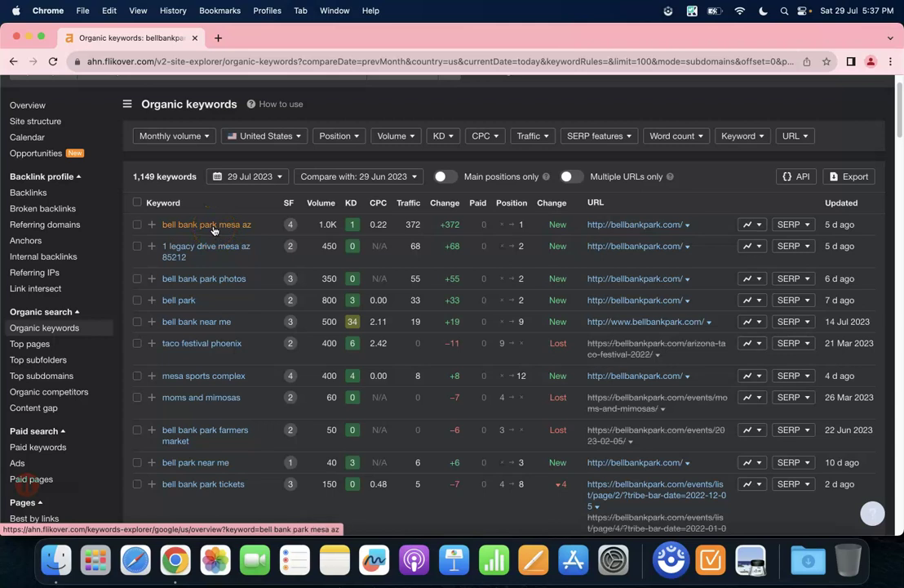
scroll(228, 253, "up", 3)
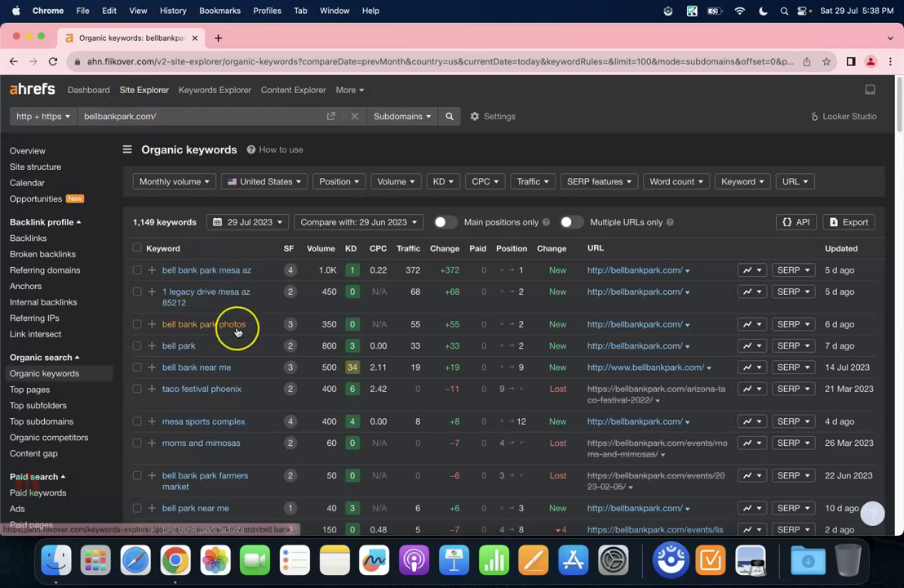
scroll(236, 330, "down", 1)
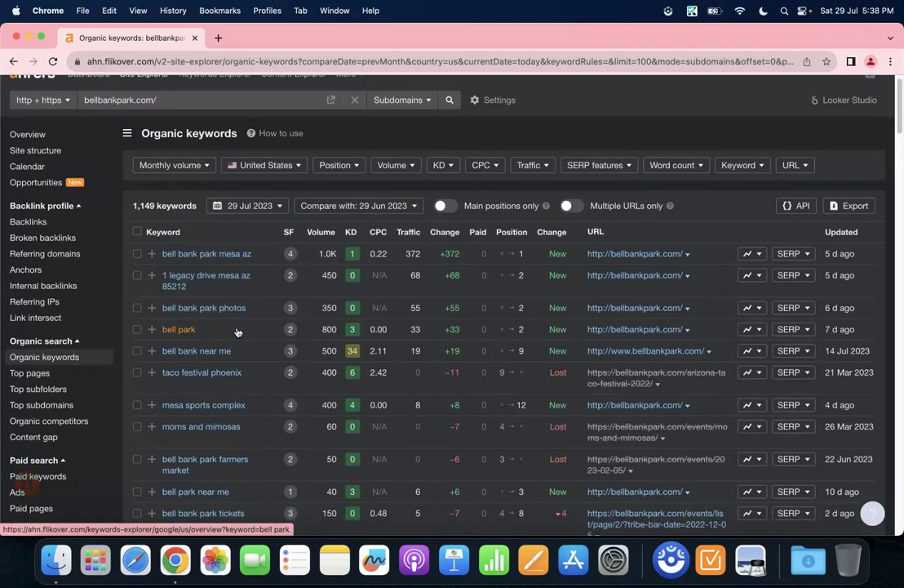
left_click(238, 299)
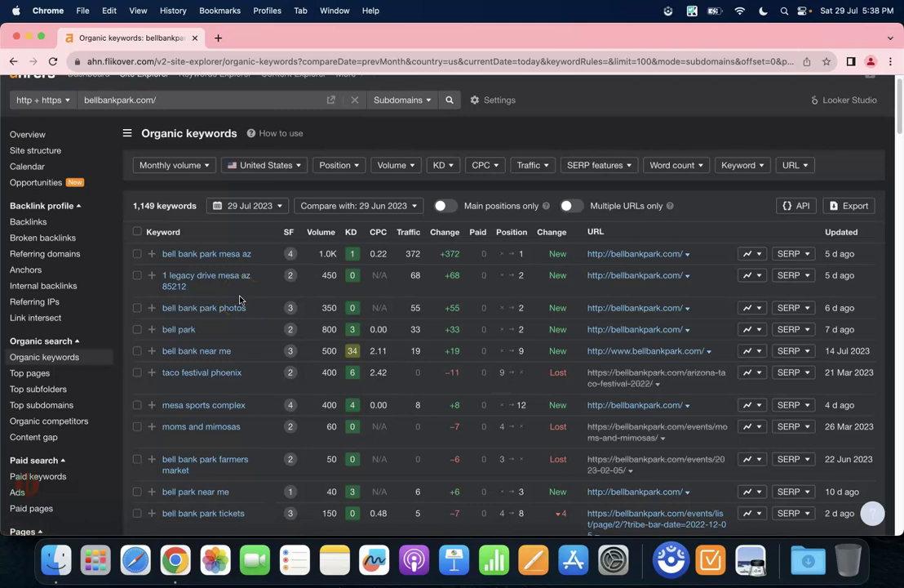
scroll(239, 299, "up", 1)
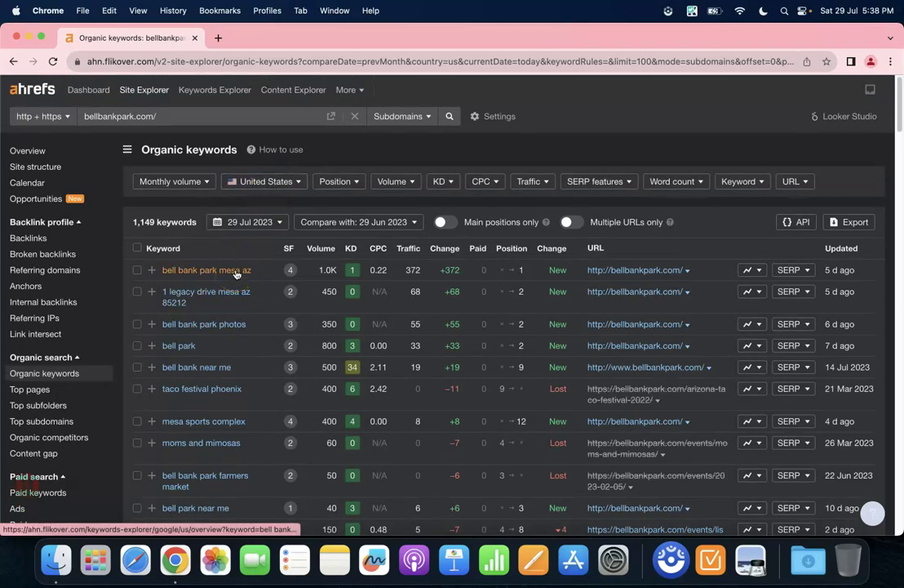
left_click(236, 276)
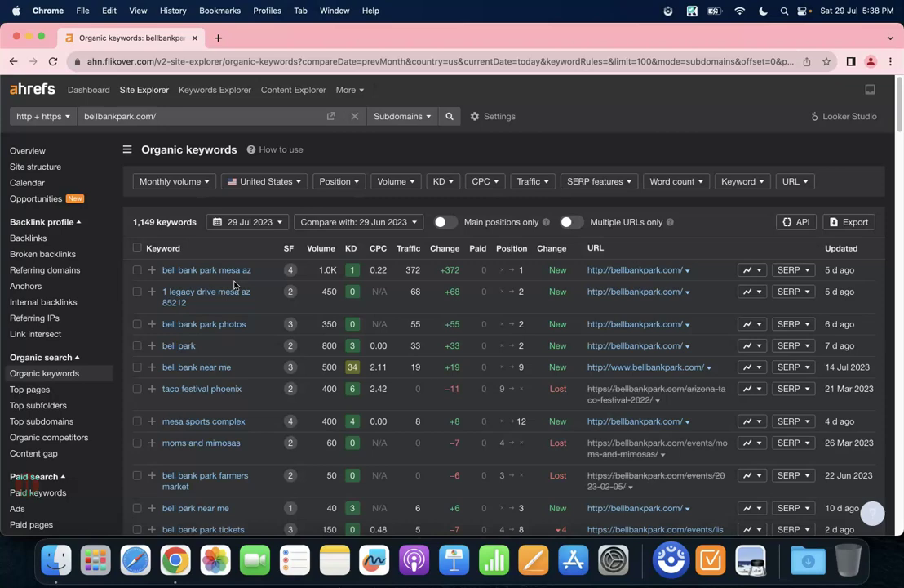
Skim the lower-traffic organic keywords of bellbankpark.com further down the report.
scroll(236, 363, "down", 5)
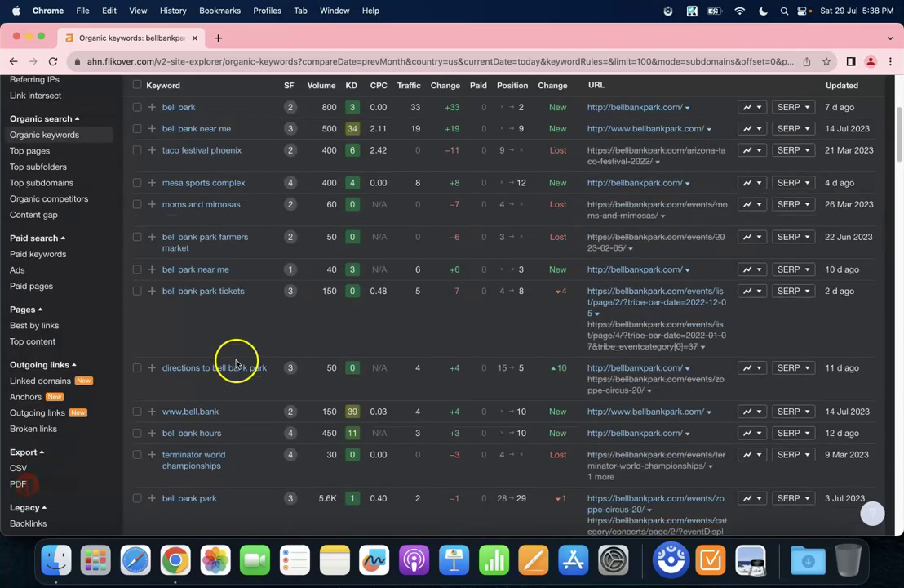
scroll(290, 370, "down", 3)
scroll(291, 377, "down", 3)
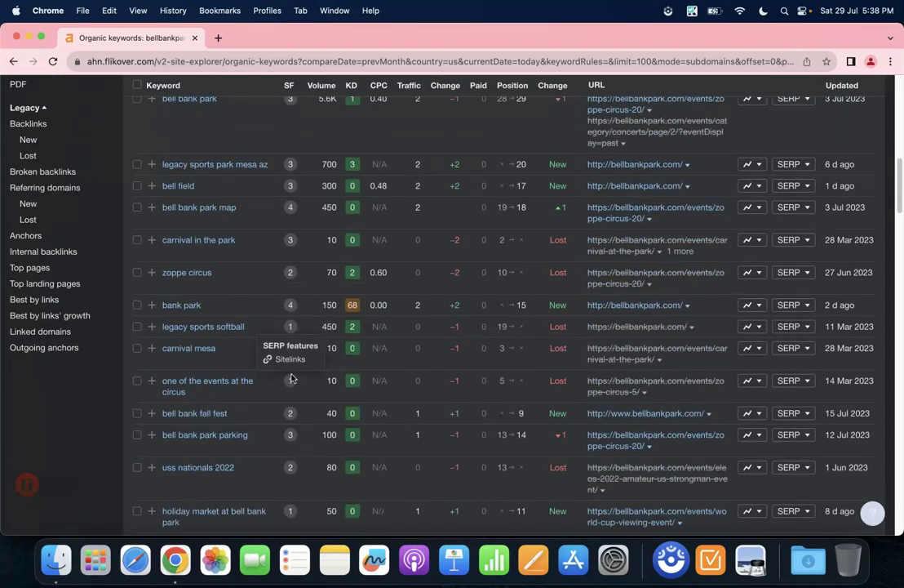
scroll(292, 378, "down", 4)
scroll(389, 427, "up", 14)
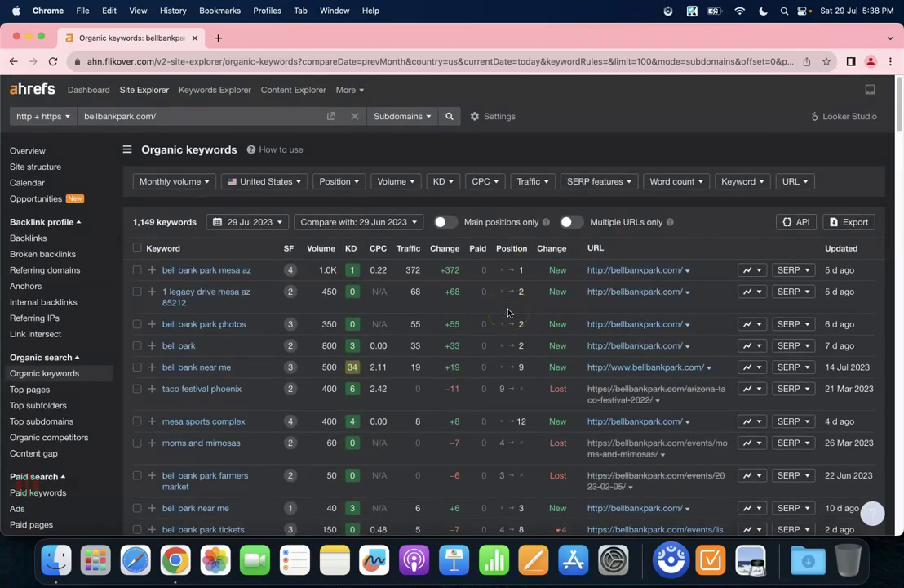
Switch to the GoDaddy auction page of bellbankpark.com, check its current bid, and close the page to return to ExpiredDomains.net.
key("ctrl+Up")
left_click(192, 306)
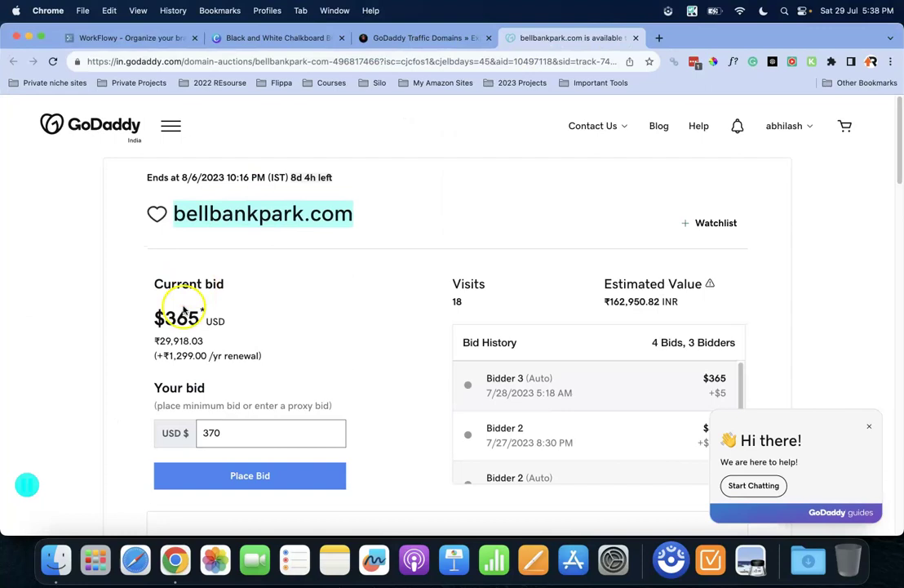
left_click(294, 222)
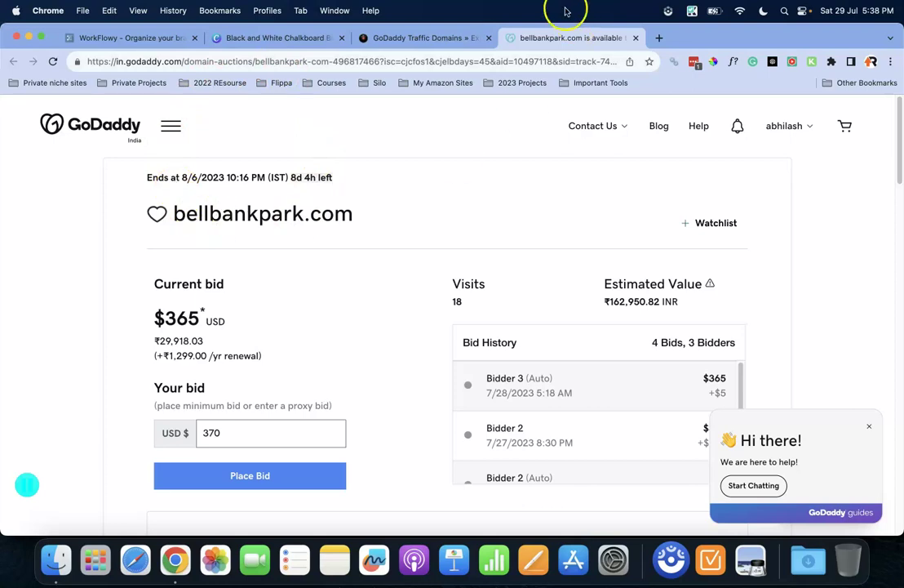
left_click(635, 38)
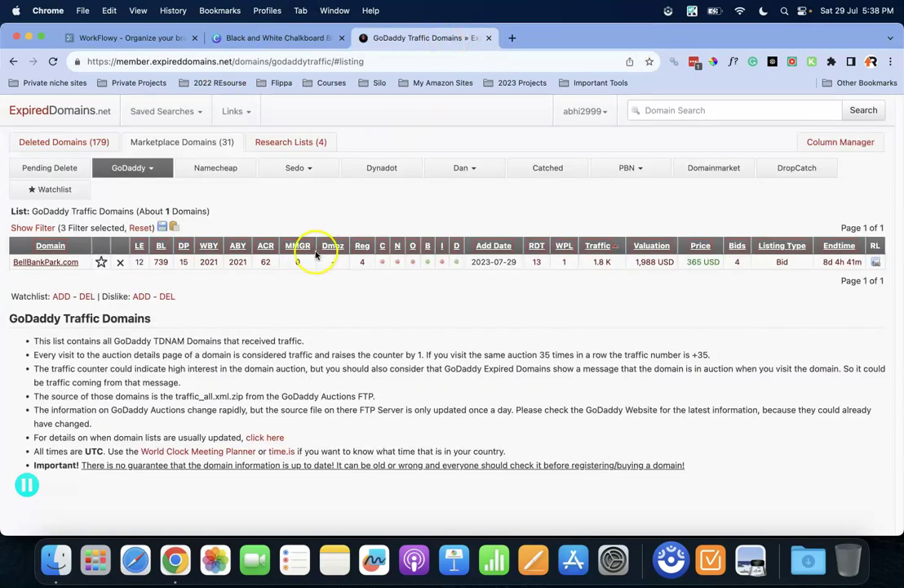
Show the filter of the GoDaddy traffic domains list and clear the minimum Wikipedia links in its SEO settings.
left_click(35, 228)
left_click(148, 216)
left_click(331, 261)
type("1000")
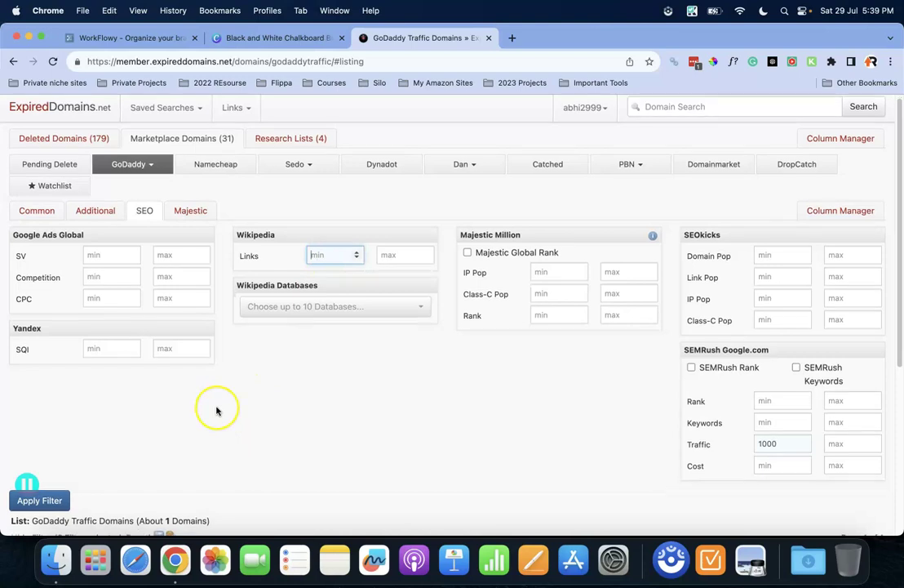
scroll(214, 412, "down", 2)
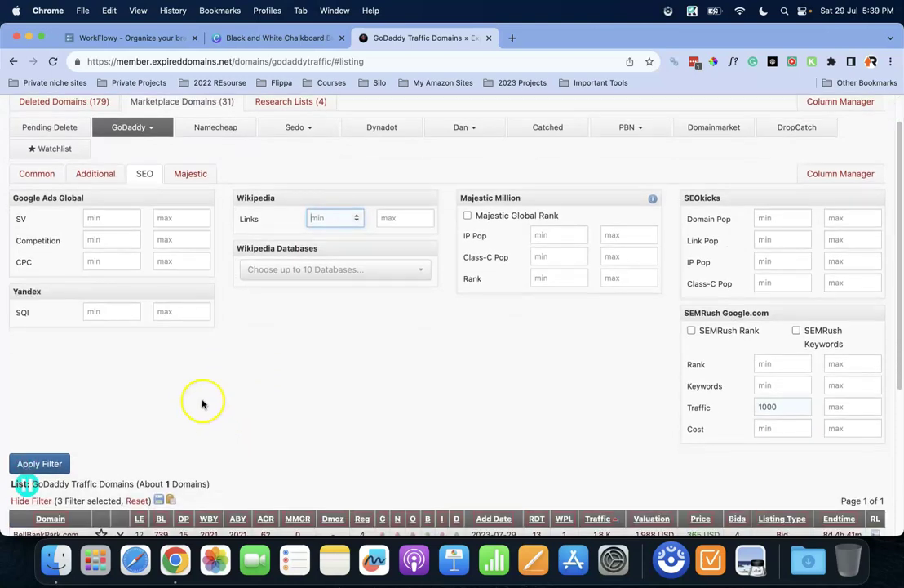
Set the minimum Majestic Domain Pop to 100 and apply the filter to the GoDaddy traffic domains.
left_click(189, 174)
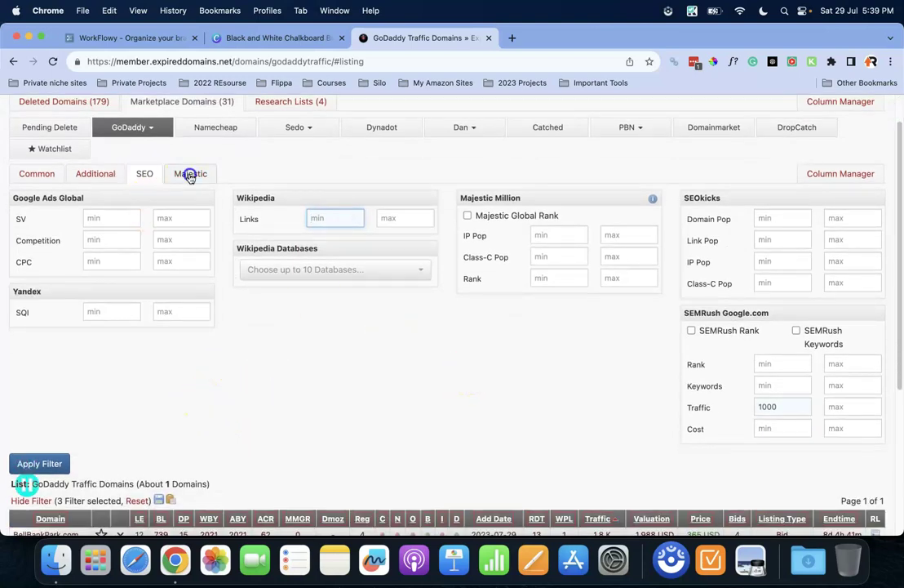
left_click(91, 281)
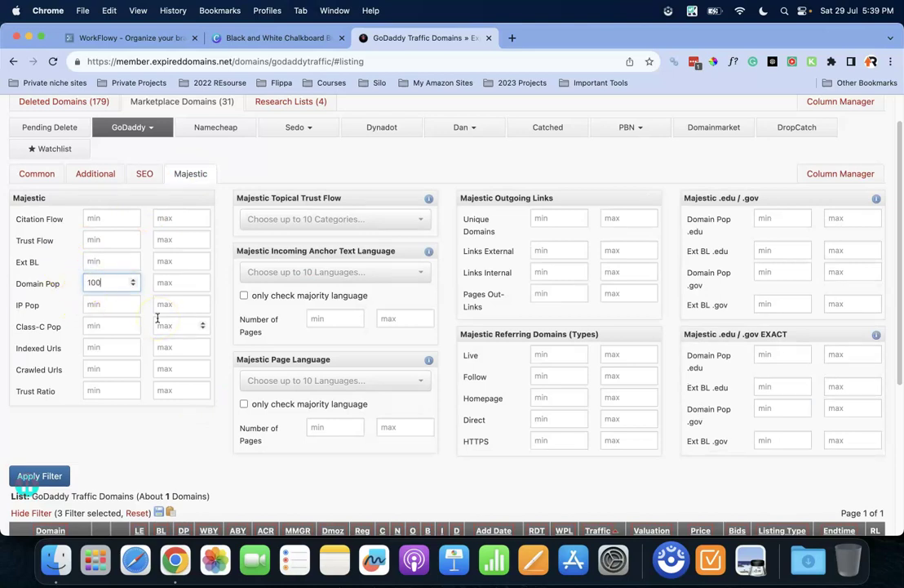
type("100")
scroll(157, 317, "down", 2)
left_click(41, 404)
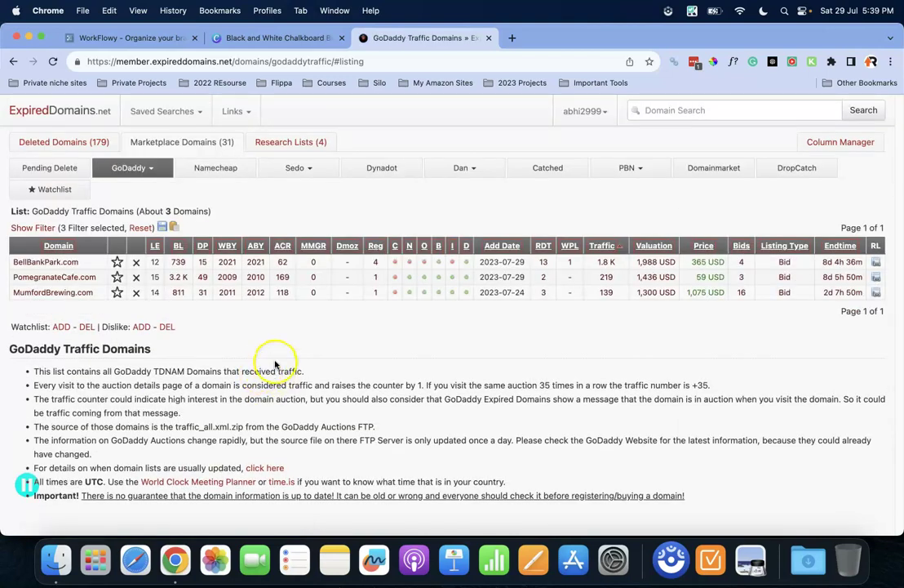
Open the GoDaddy auction page of PomegranateCafe.com from the filtered list in a separate tab.
left_click(72, 292)
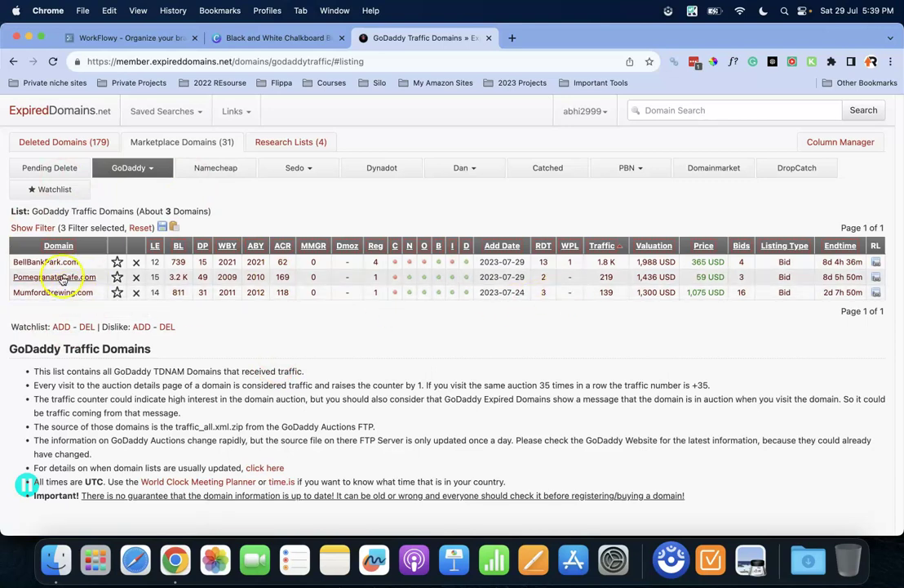
left_click(63, 279, "super")
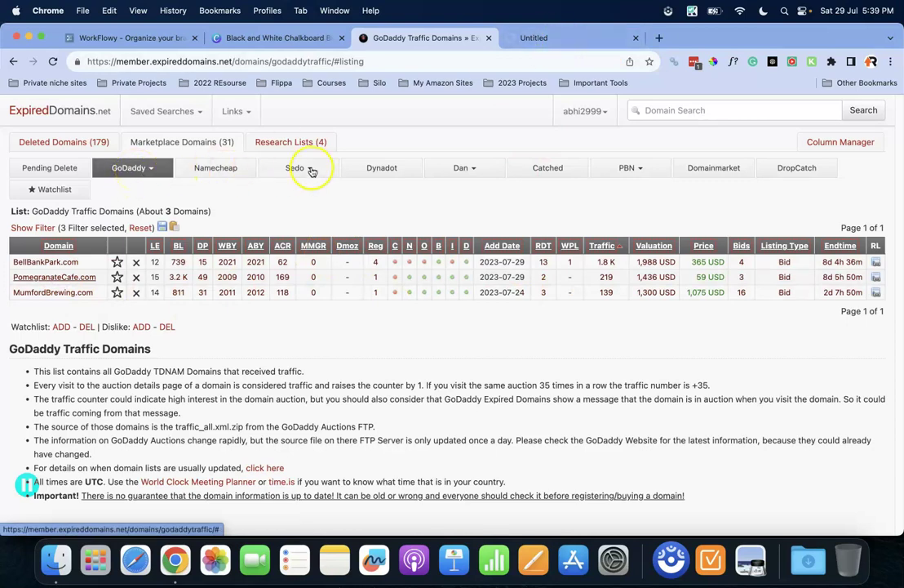
left_click(544, 38)
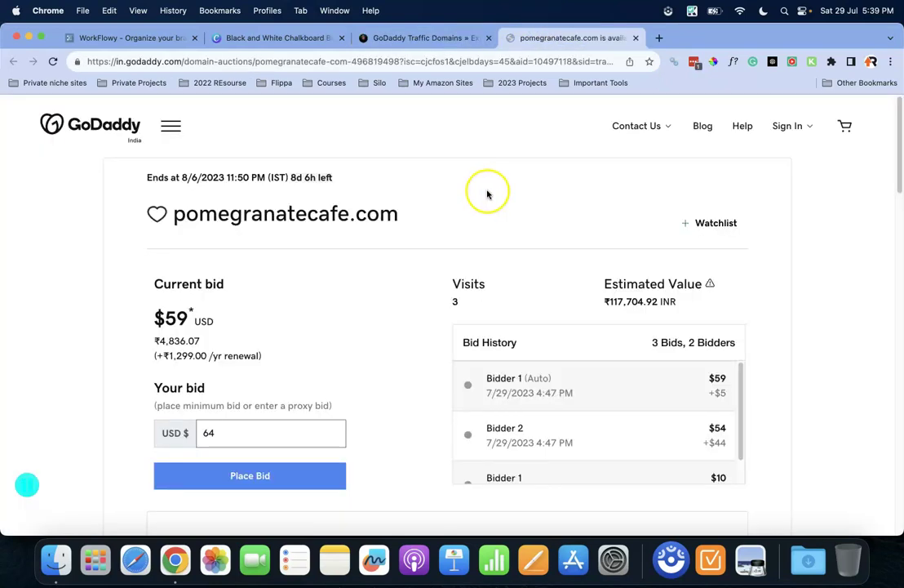
Copy the name pomegranatecafe.com from the auction page, look up its organic keywords in Ahrefs and dismiss the Ahrefs 101 tip.
left_click_drag(176, 212, 422, 216)
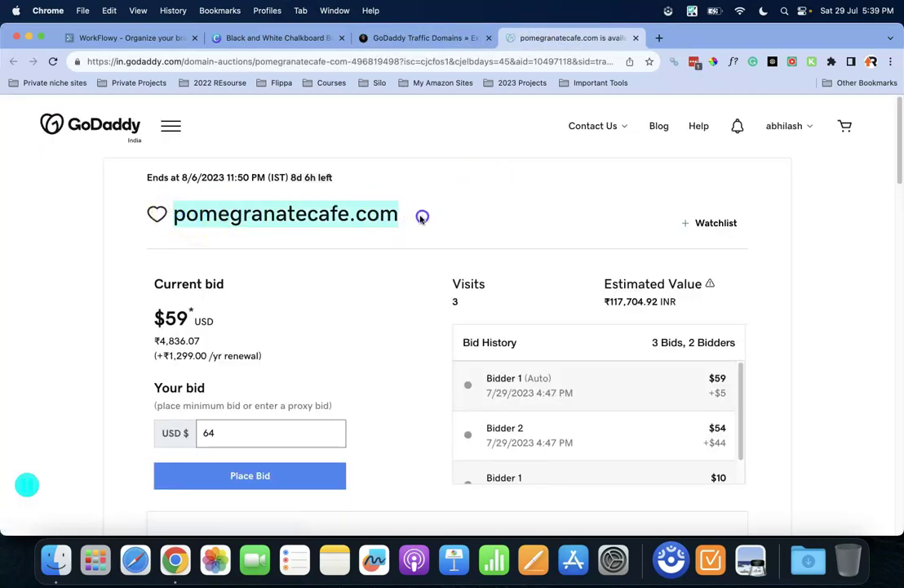
right_click(373, 216)
left_click(387, 247)
key("ctrl+Up")
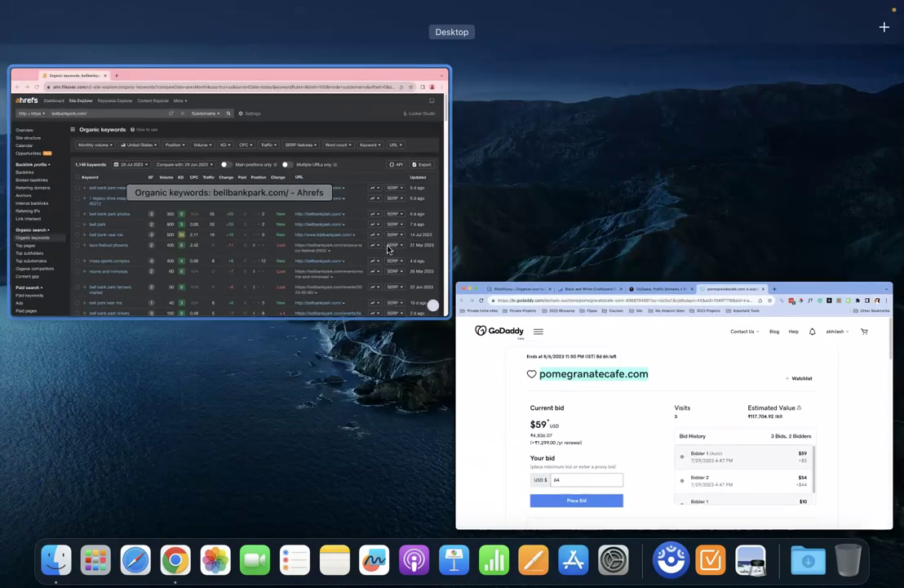
left_click(155, 116)
key("super+a")
key("super+v")
key("Return")
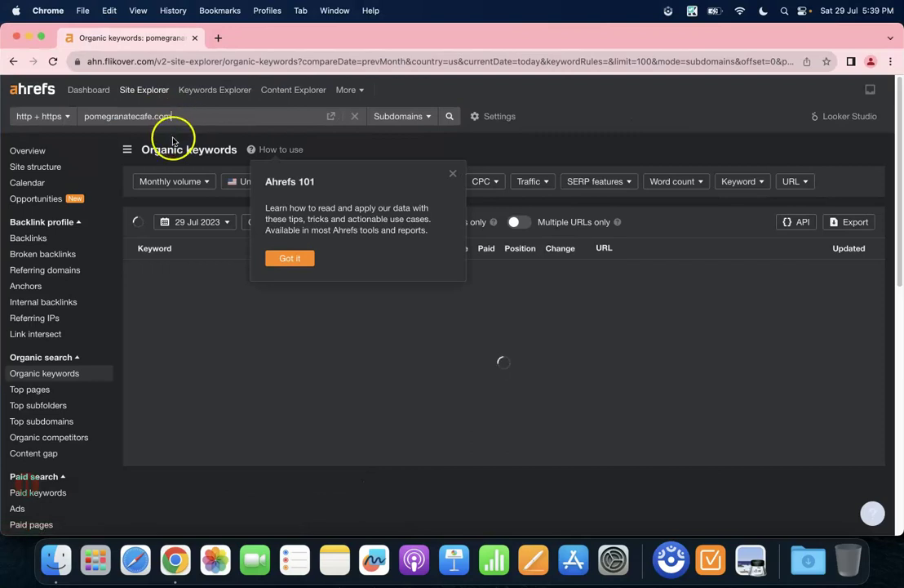
left_click(279, 260)
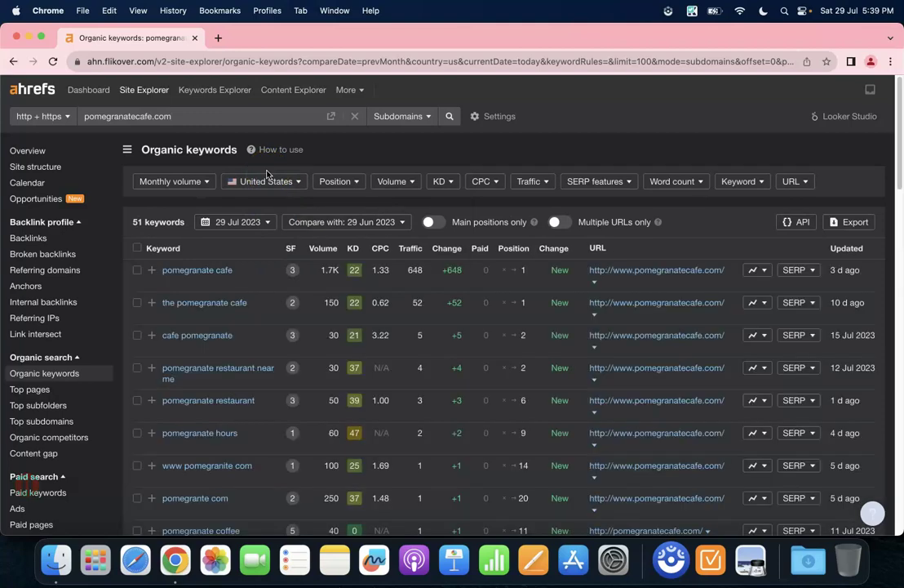
Examine the organic keywords of pomegranatecafe.com for brand relevance, search volume, traffic and position.
scroll(266, 174, "down", 2)
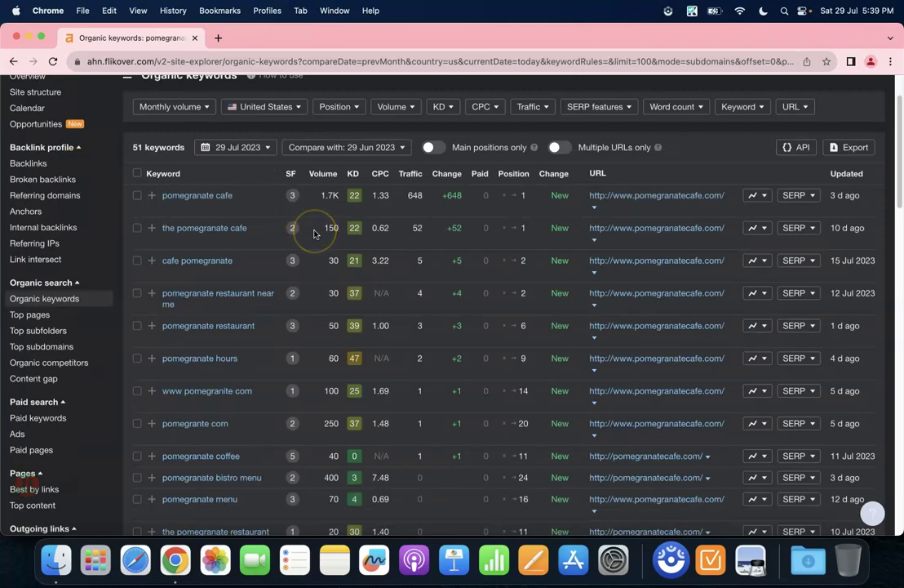
scroll(314, 234, "down", 1)
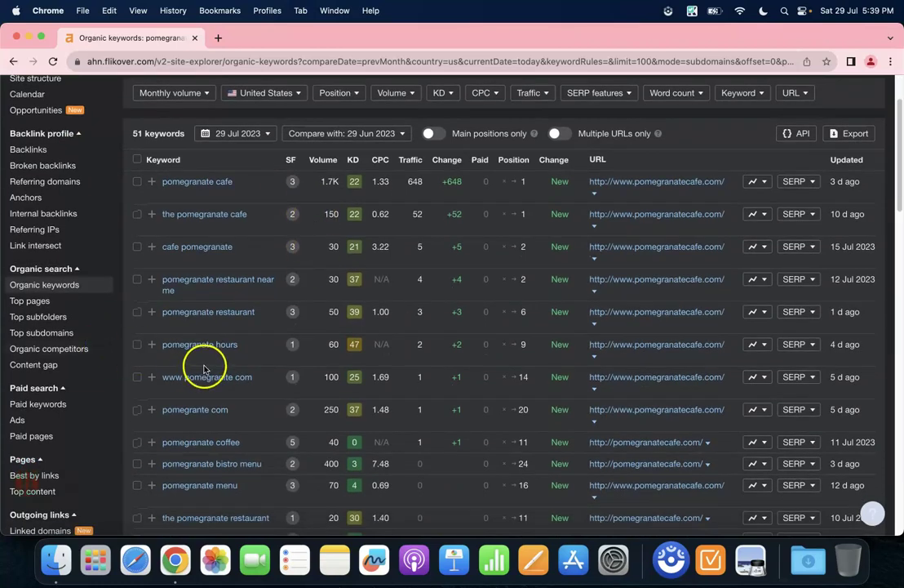
scroll(207, 357, "up", 1)
scroll(206, 357, "up", 2)
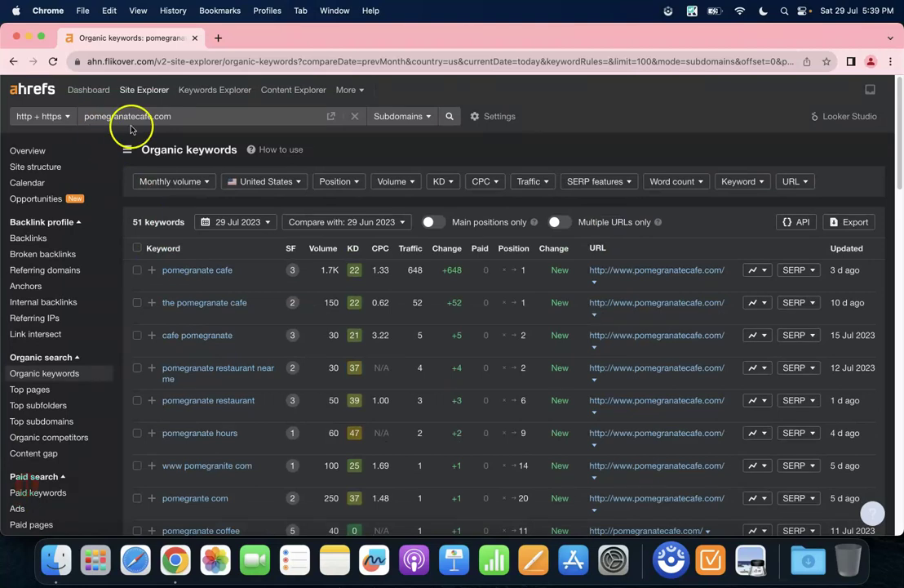
scroll(246, 298, "down", 1)
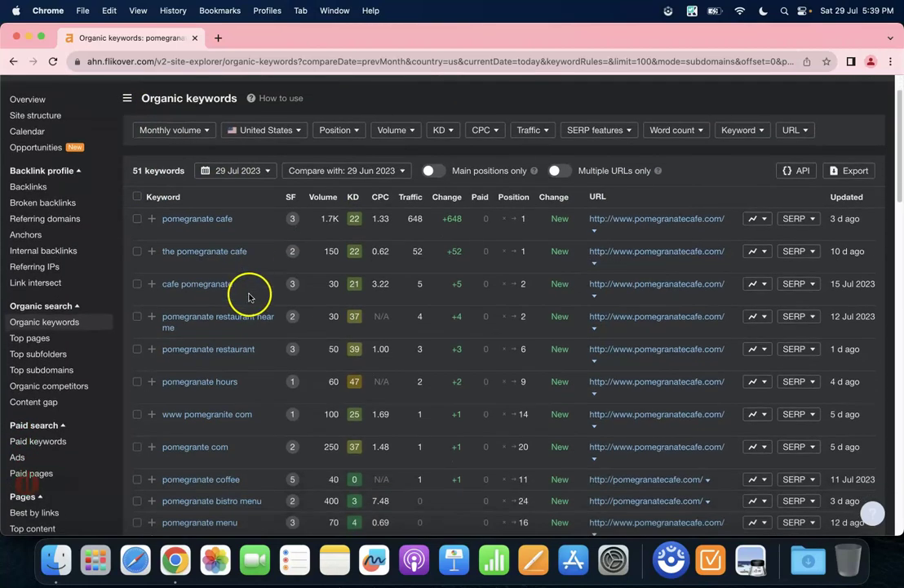
scroll(318, 400, "down", 1)
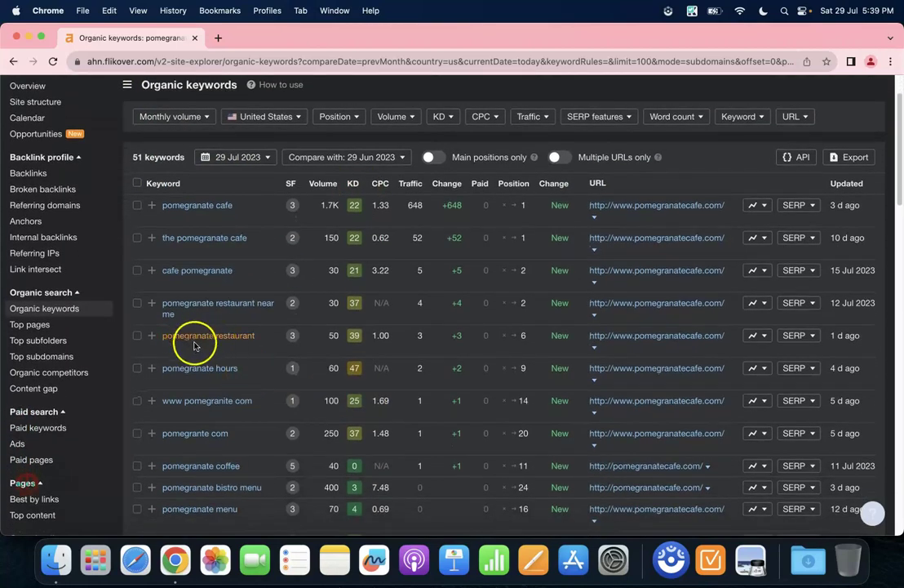
scroll(234, 337, "down", 1)
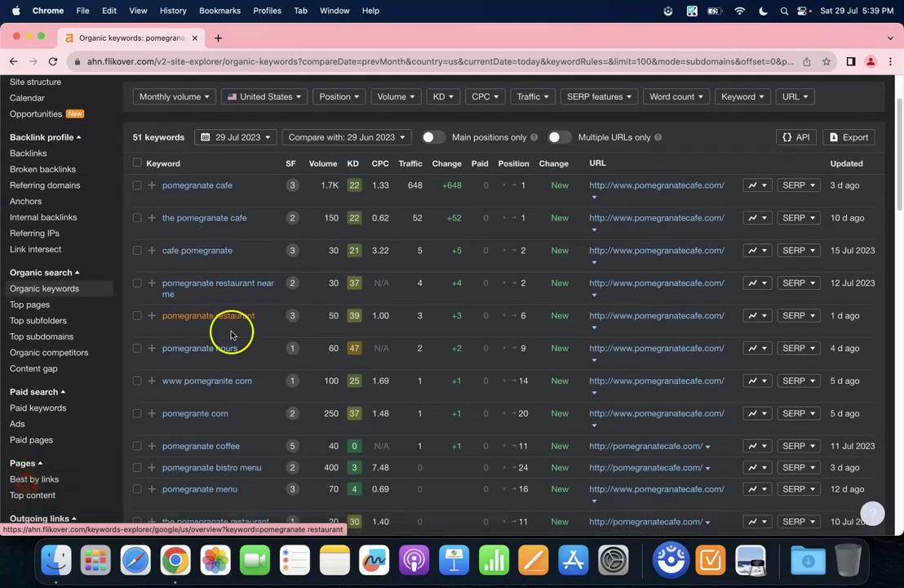
scroll(255, 400, "down", 2)
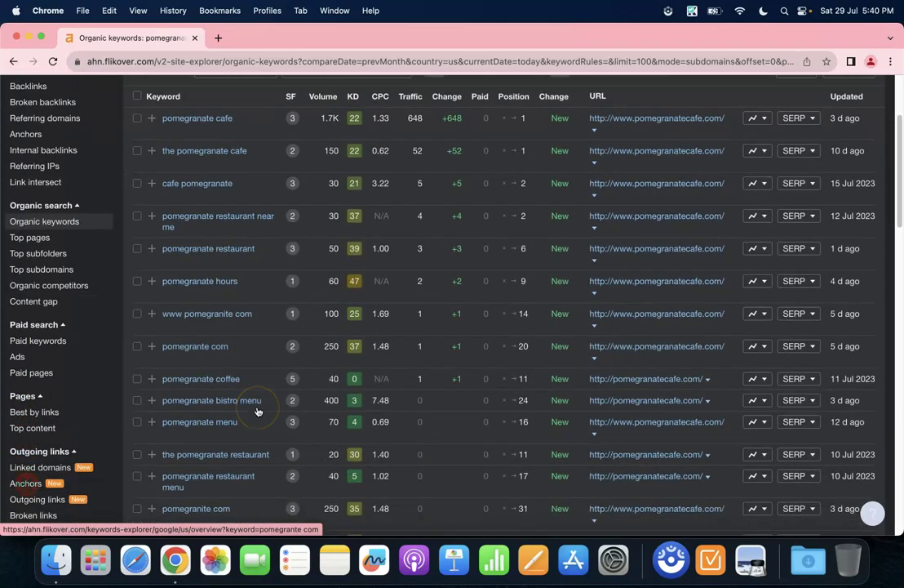
Open the Ahrefs overview of pomegranatecafe.com and compare its organic traffic and backlink metrics with the current bid on GoDaddy.
scroll(238, 406, "up", 2)
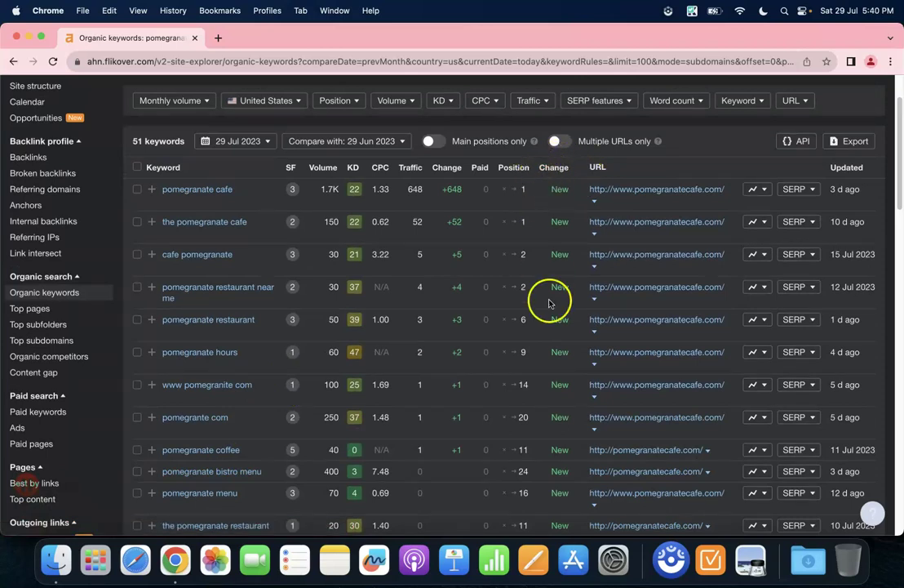
scroll(547, 378, "up", 2)
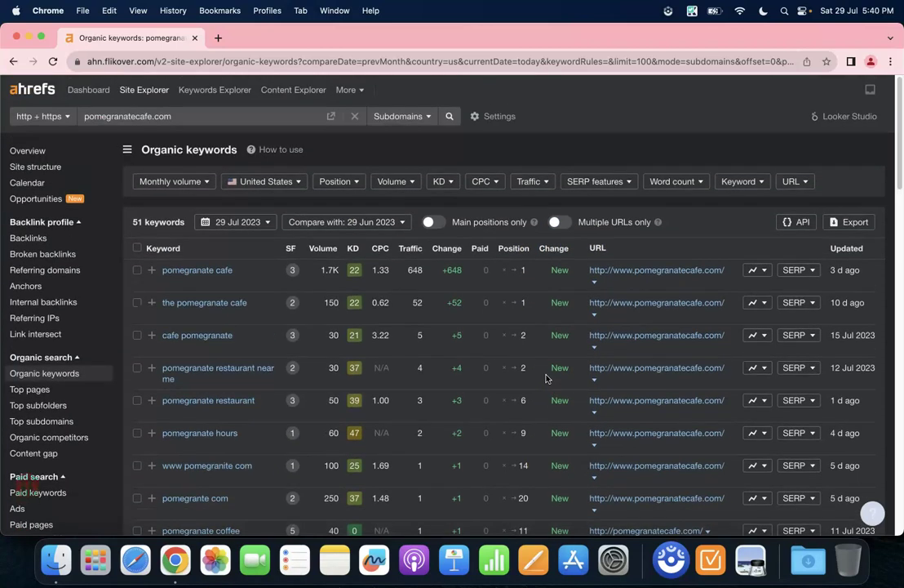
left_click(28, 151)
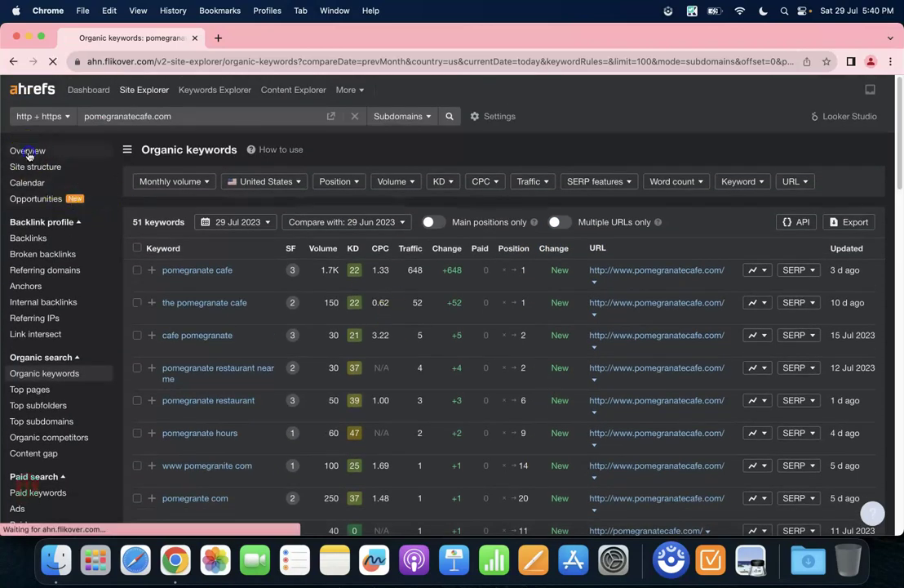
key("ctrl+Up")
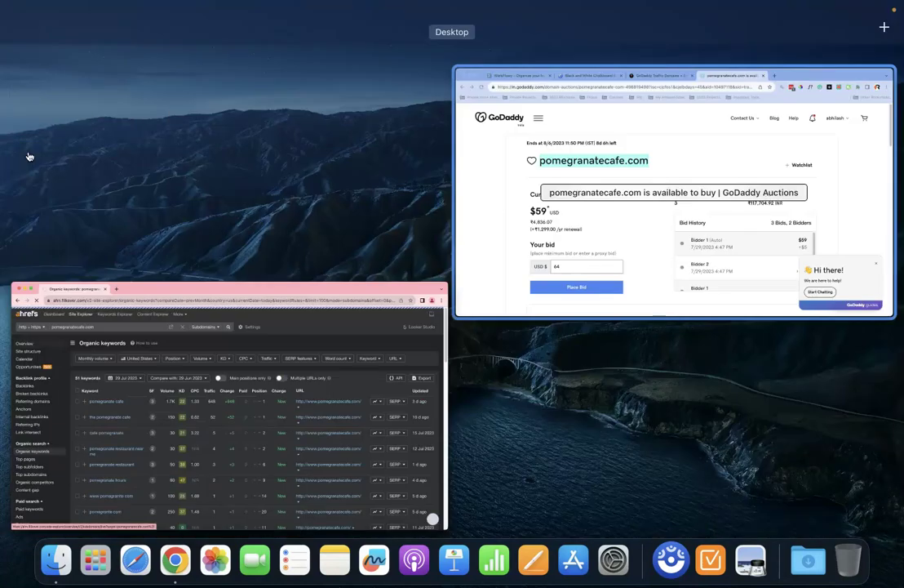
left_click(371, 187)
left_click(174, 311)
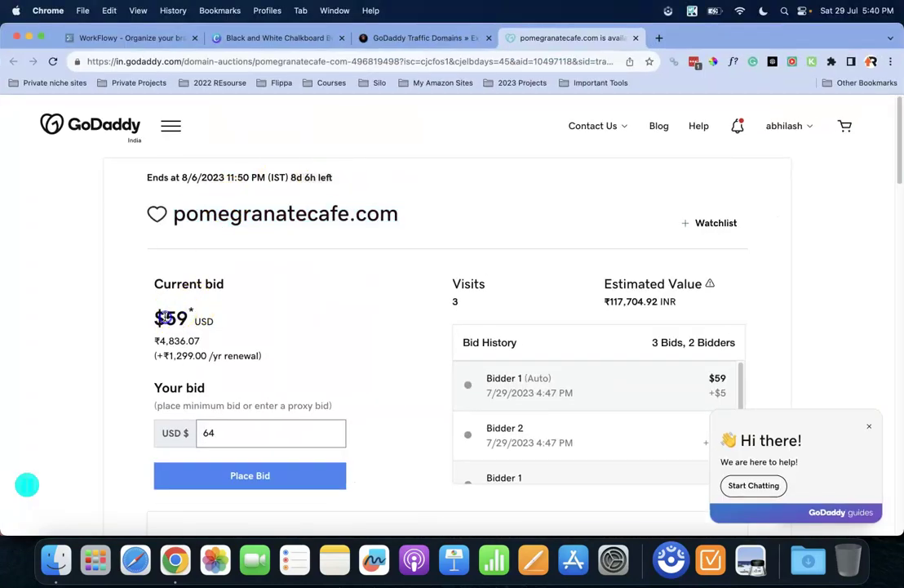
left_click_drag(166, 316, 212, 319)
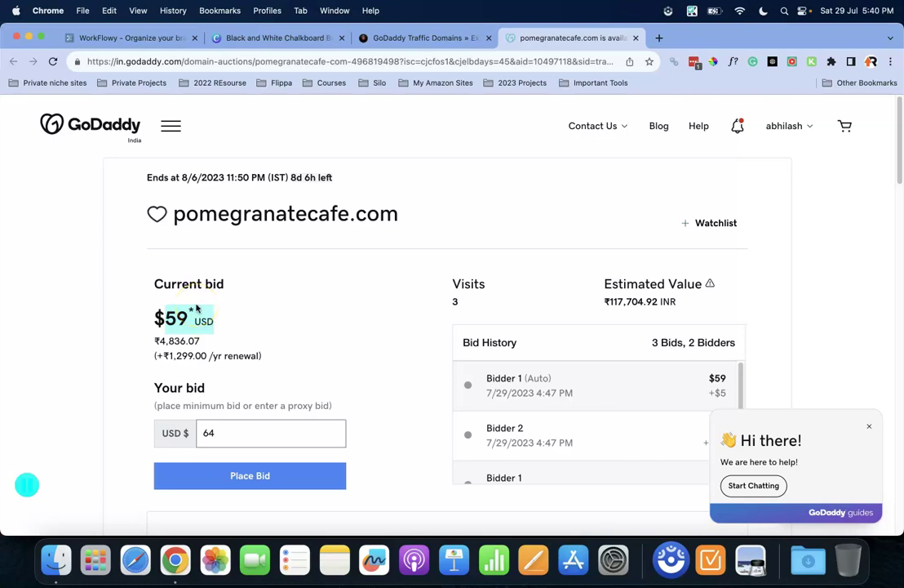
key("ctrl+Up")
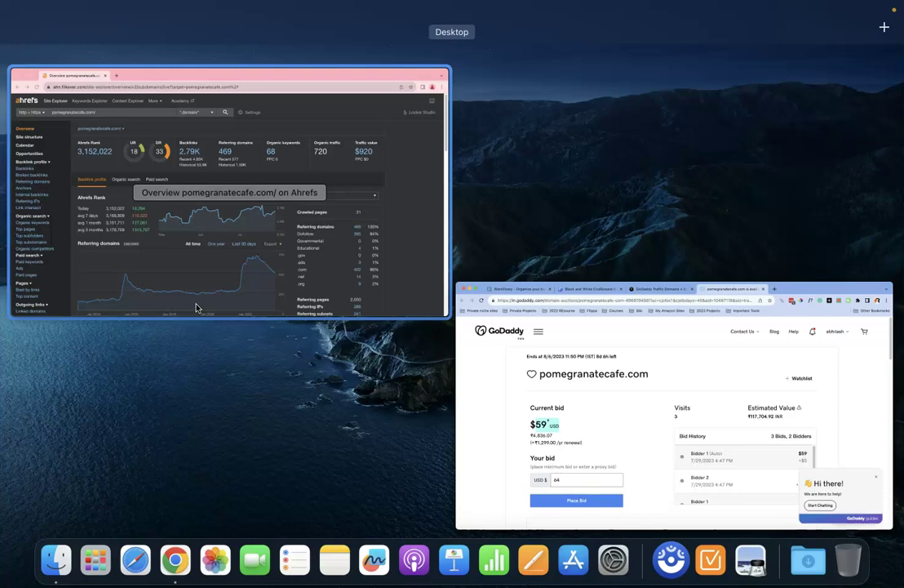
left_click(196, 306)
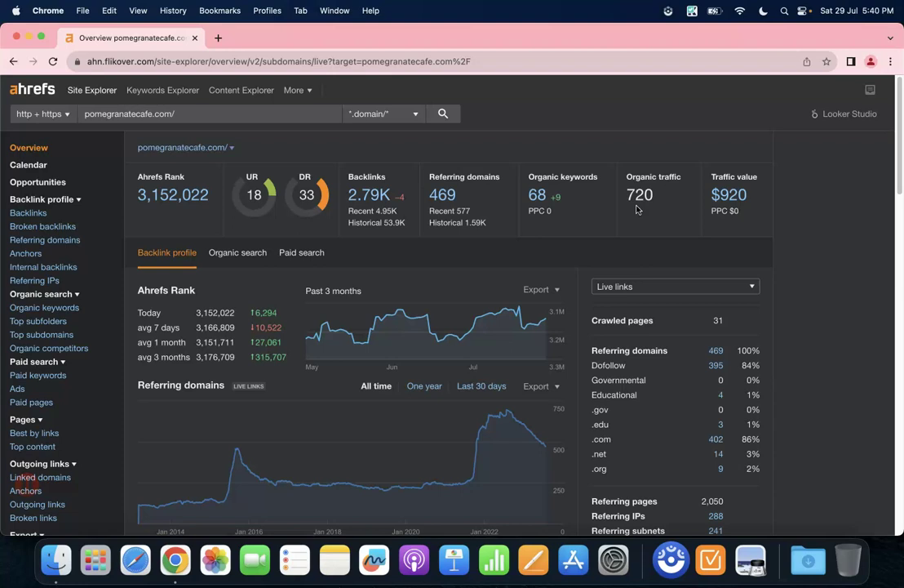
Copy pomegranatecafe.com from the auction page, visit the domain in a separate tab, and close both that tab and the auction page.
key("ctrl+Up")
left_click(272, 137)
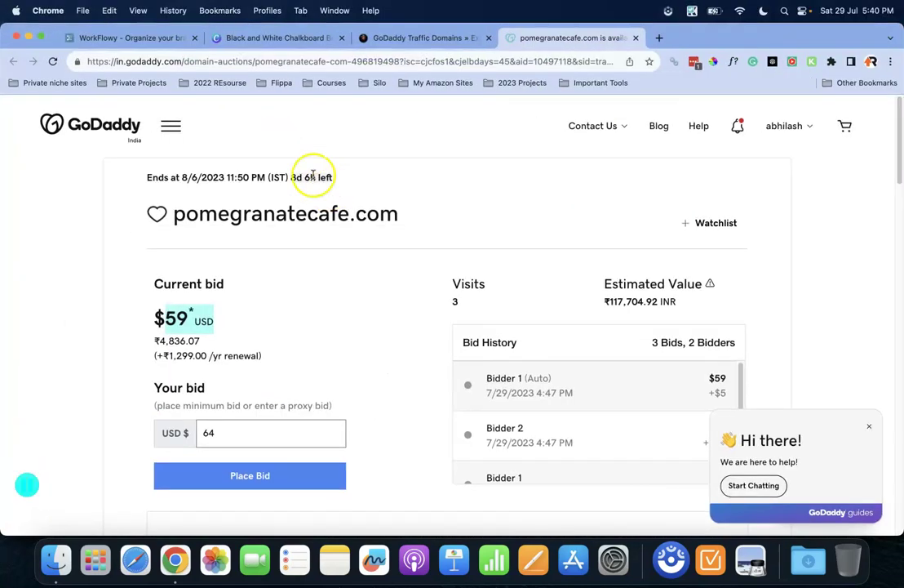
left_click(246, 306)
left_click_drag(175, 212, 392, 210)
key("super+c")
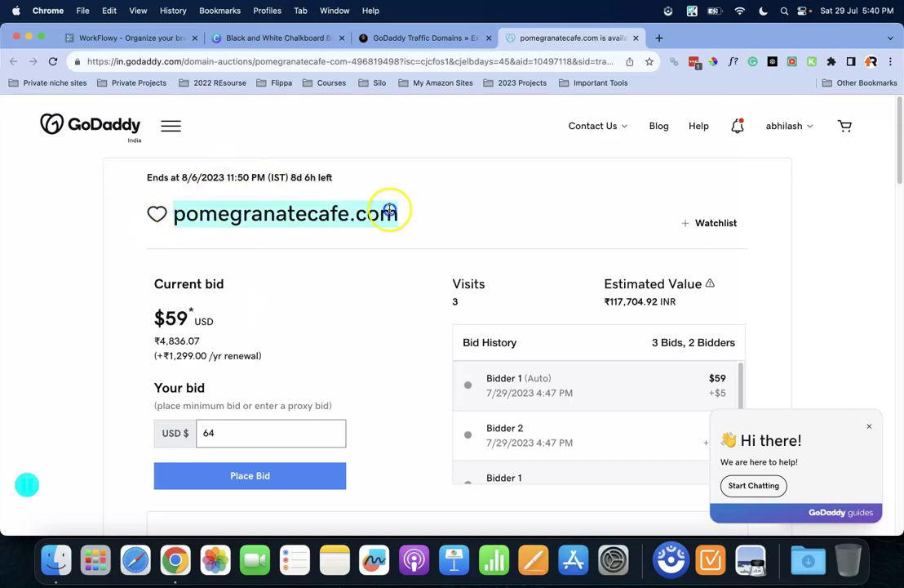
left_click(660, 39)
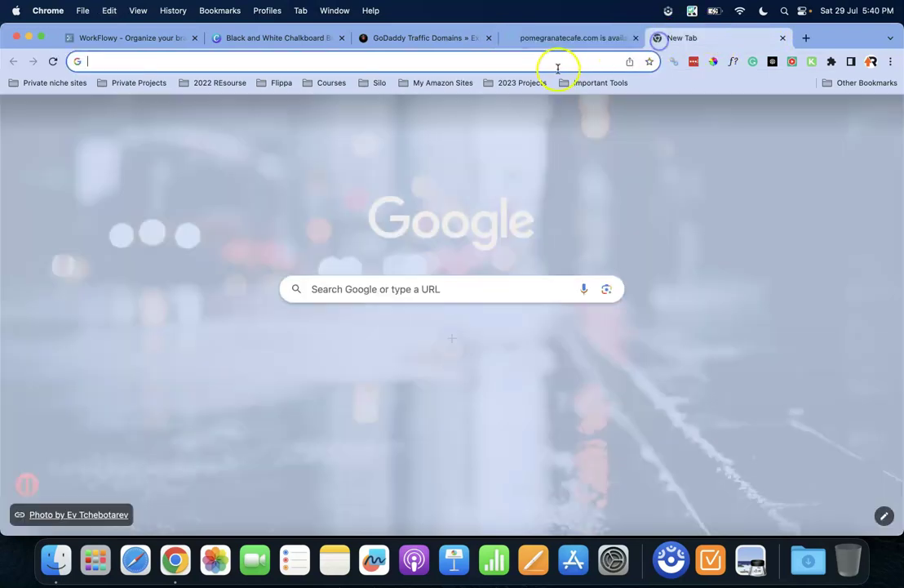
key("super+v")
key("Return")
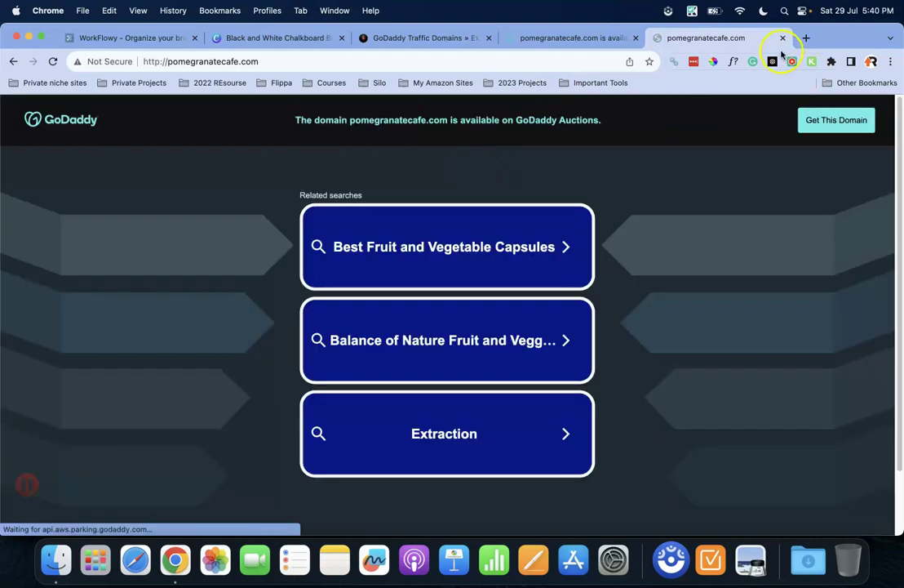
left_click(782, 38)
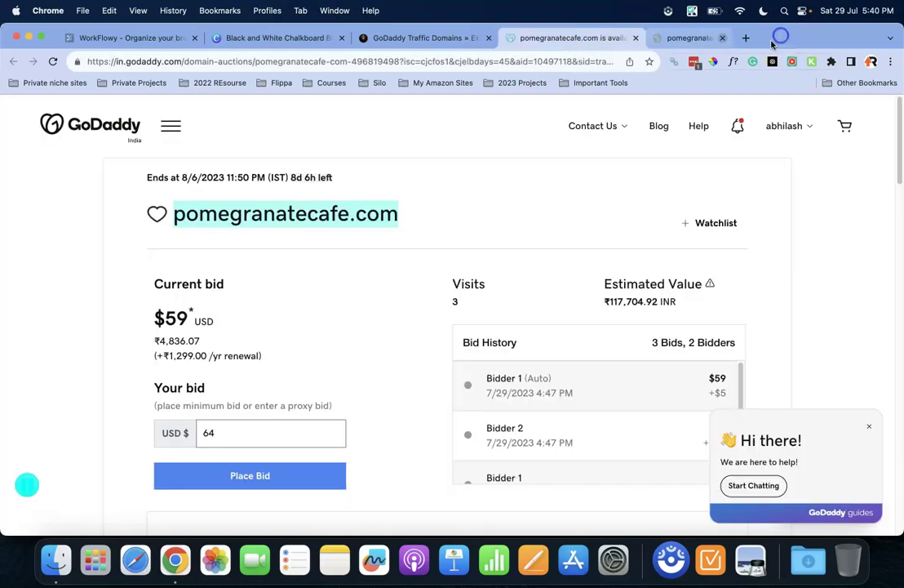
left_click(404, 205)
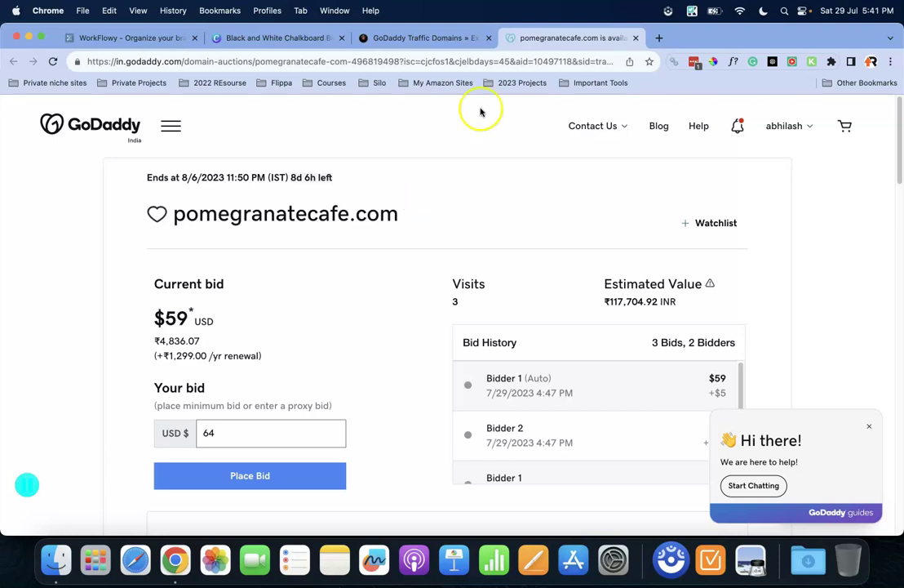
left_click(575, 39)
left_click(635, 39)
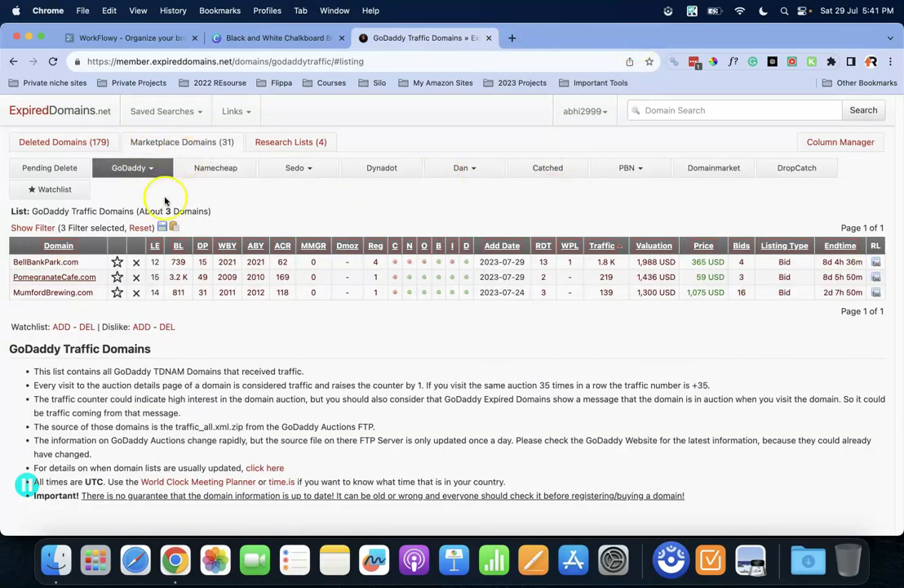
Review the GoDaddy traffic list's filter settings, including minimum Majestic Domain Pop 100, the SEO options and the common options, and hide the filter.
left_click(43, 228)
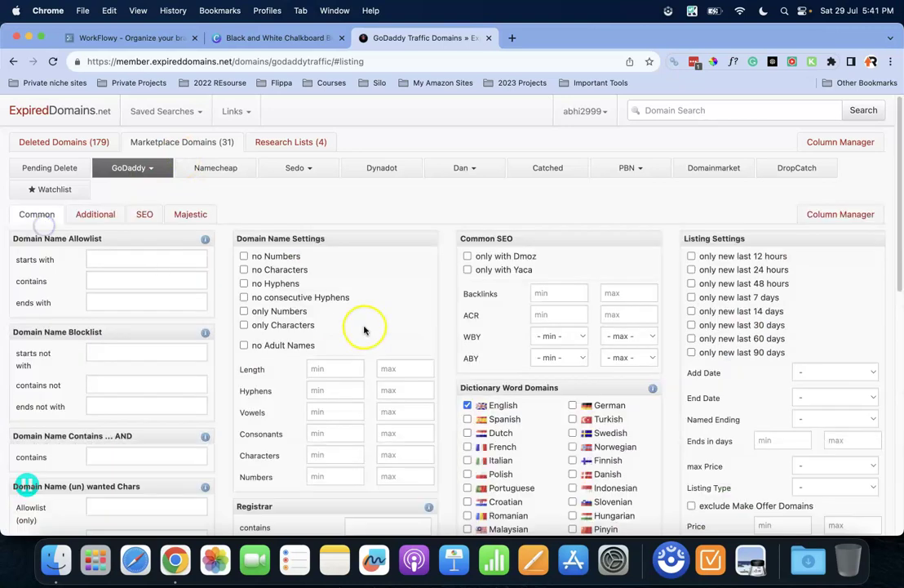
left_click(152, 213)
left_click(204, 218)
left_click(106, 323)
type("100")
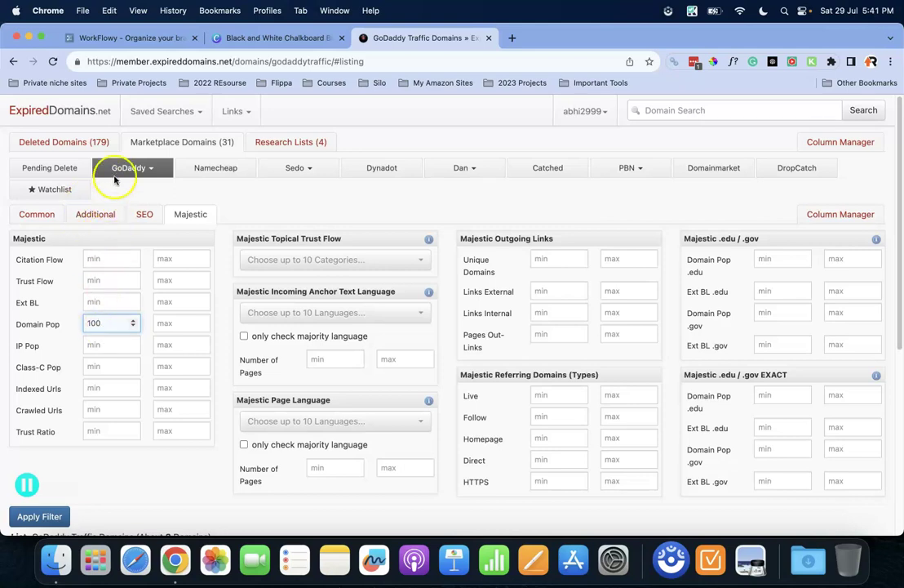
left_click(144, 216)
scroll(522, 405, "down", 1)
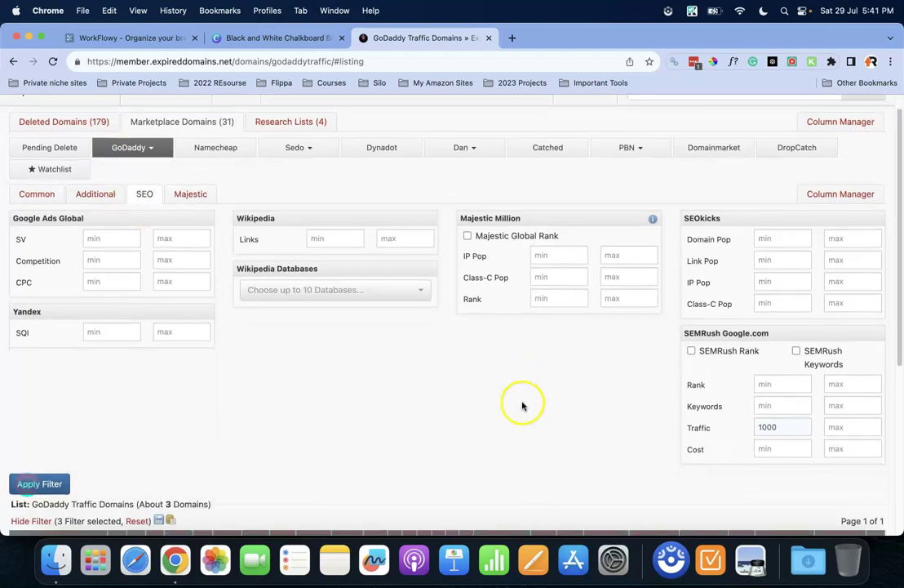
left_click(30, 196)
scroll(444, 380, "up", 1)
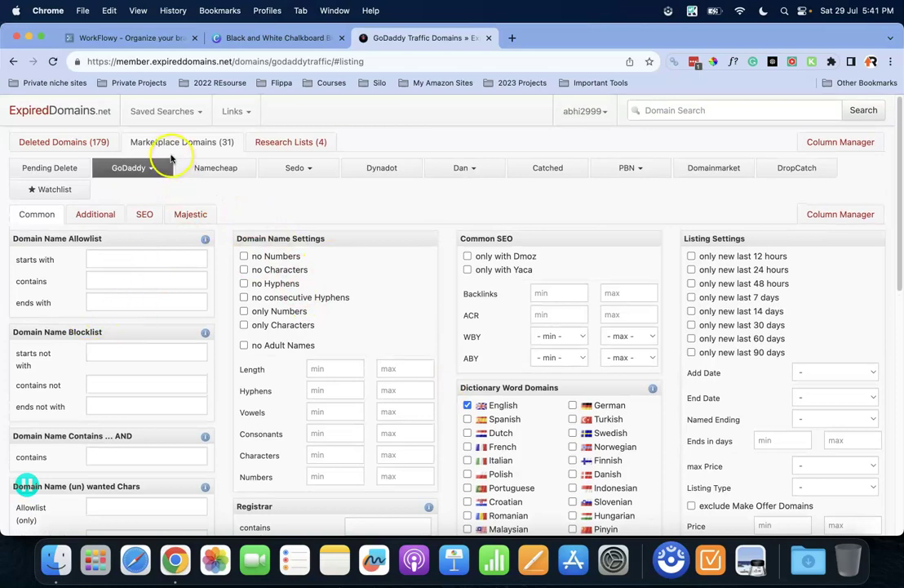
scroll(94, 351, "down", 6)
scroll(87, 417, "down", 7)
left_click(40, 200)
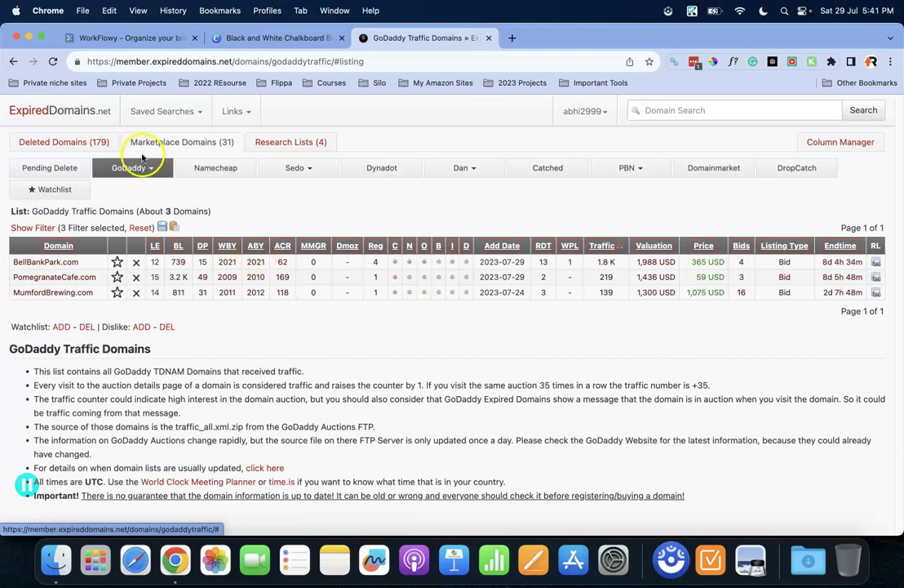
Show the GoDaddy Buy Now Domains and check Antioxidant-Fruits.com and LiquorLiquidators.com in separate tabs, closing each.
left_click(142, 165)
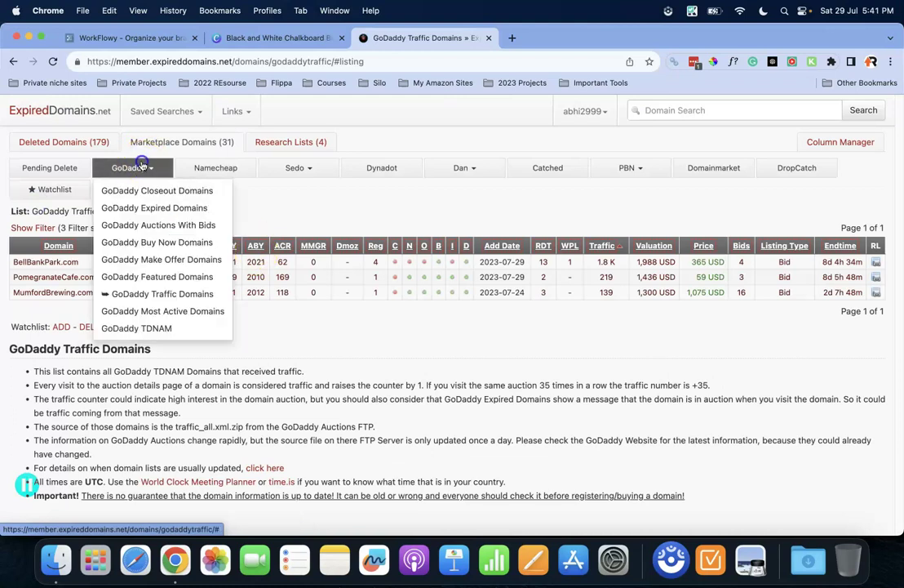
left_click(154, 242)
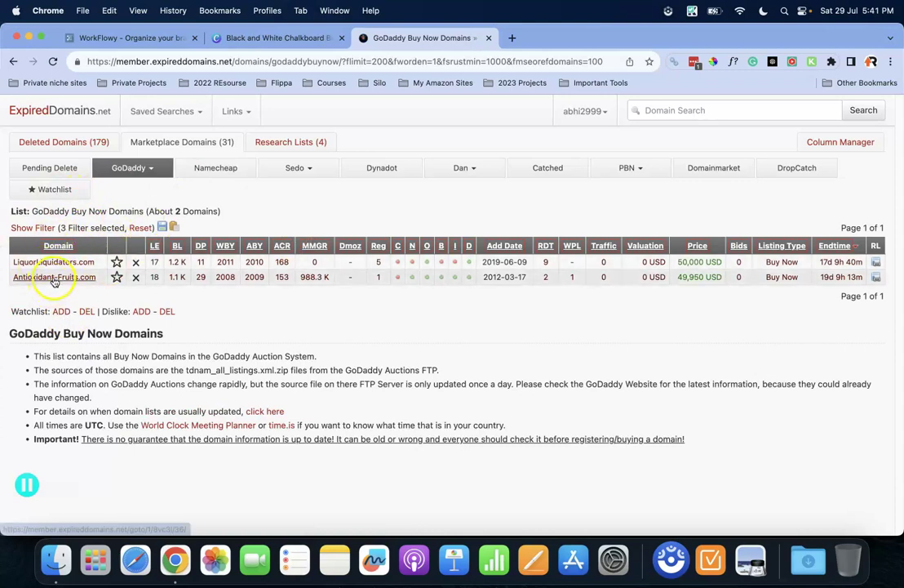
left_click(50, 277, "super")
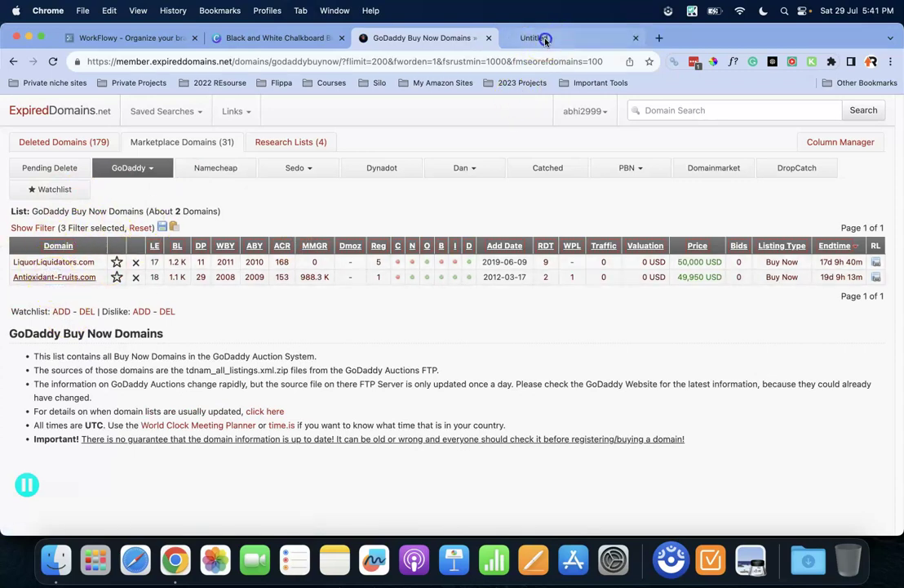
left_click(541, 38)
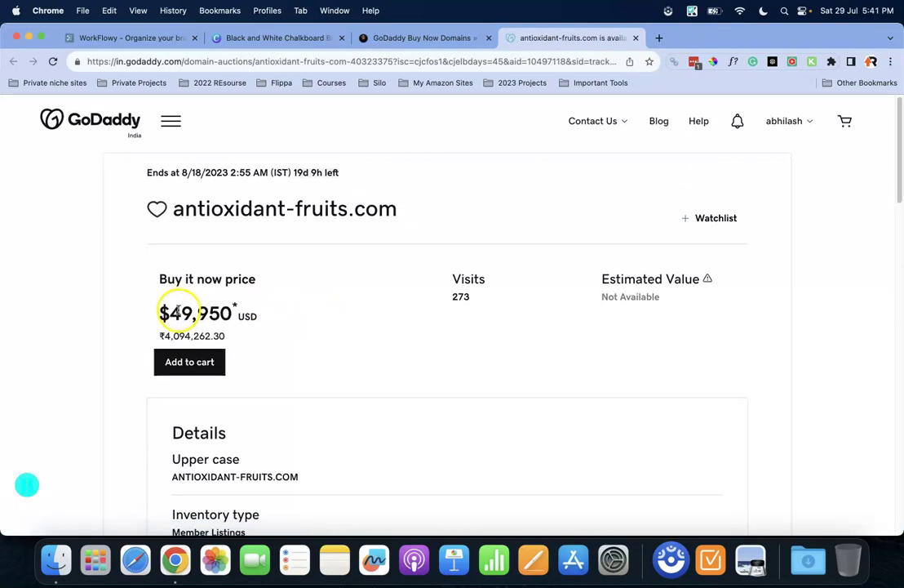
scroll(293, 333, "down", 1)
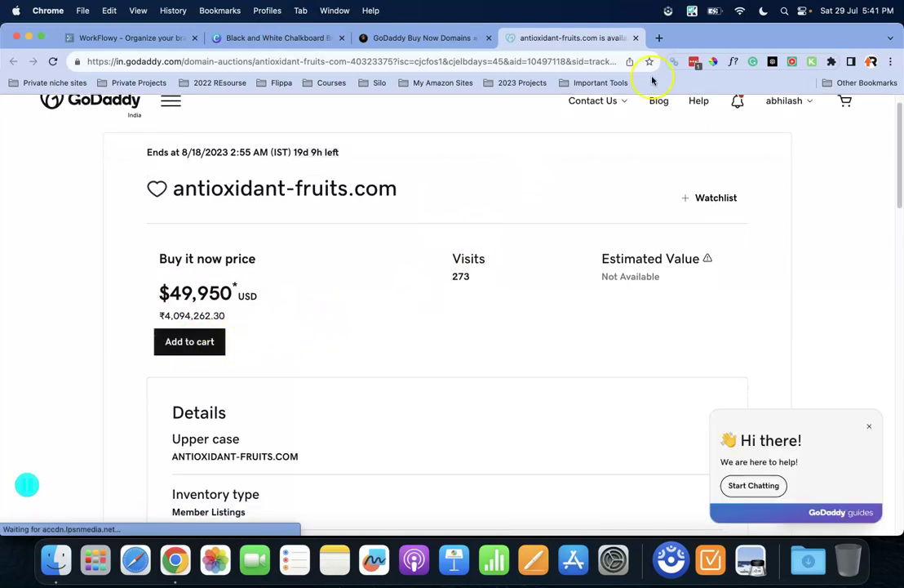
left_click(634, 38)
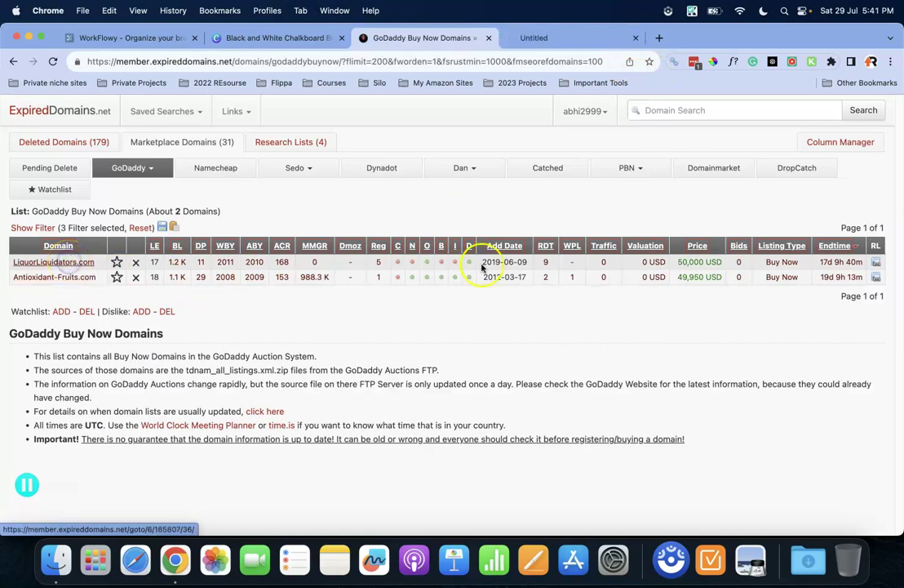
left_click(636, 39)
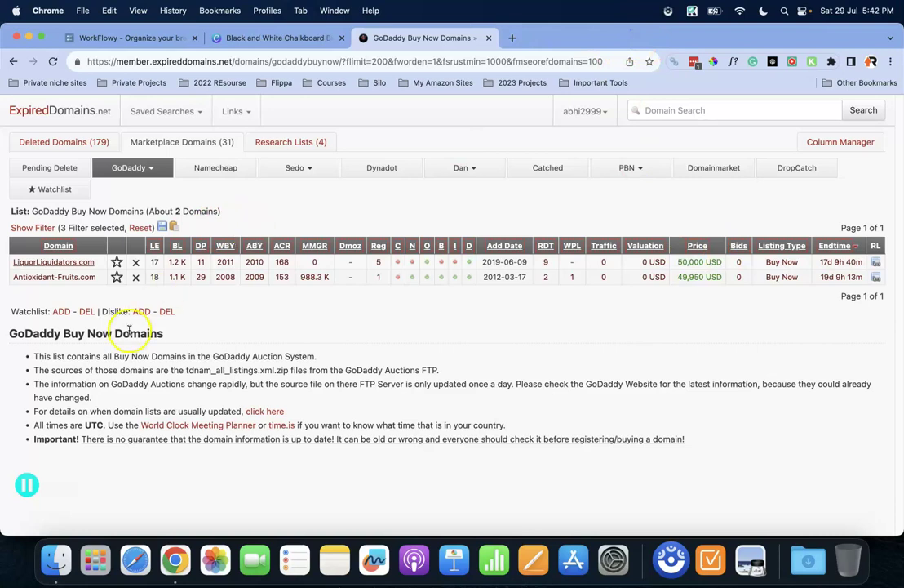
Open Live94Today.com from the Namecheap auction list in a separate tab, and browse the Sedo Buy Now .com Domains list.
left_click(209, 174)
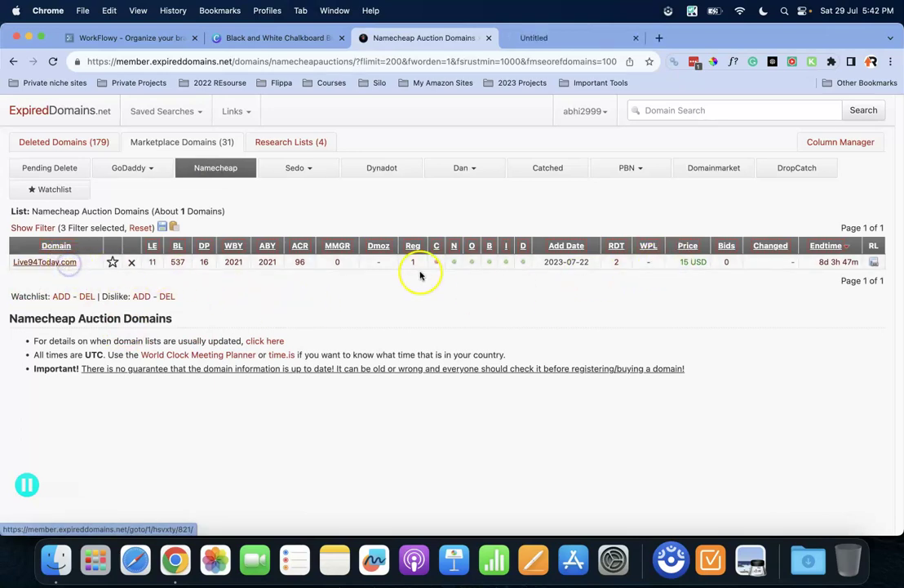
left_click(296, 167)
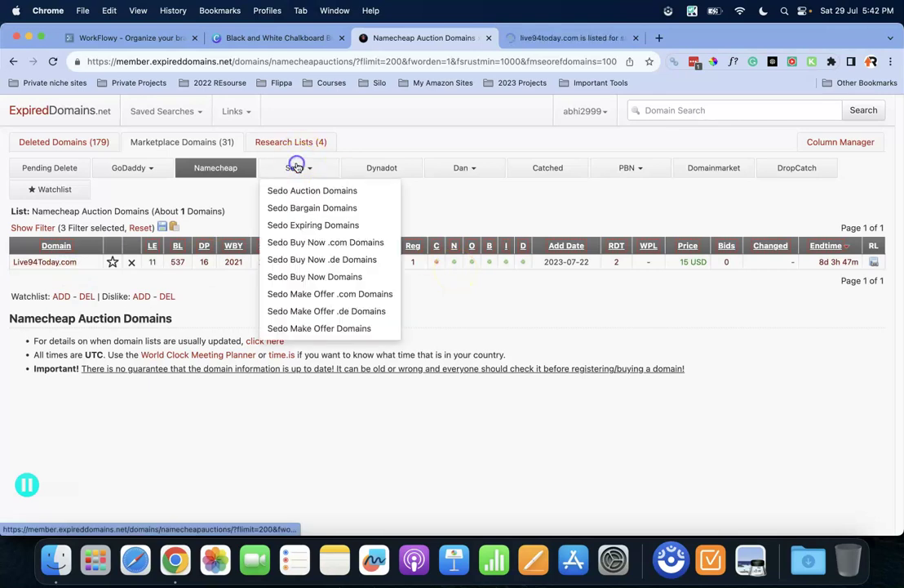
left_click(299, 242)
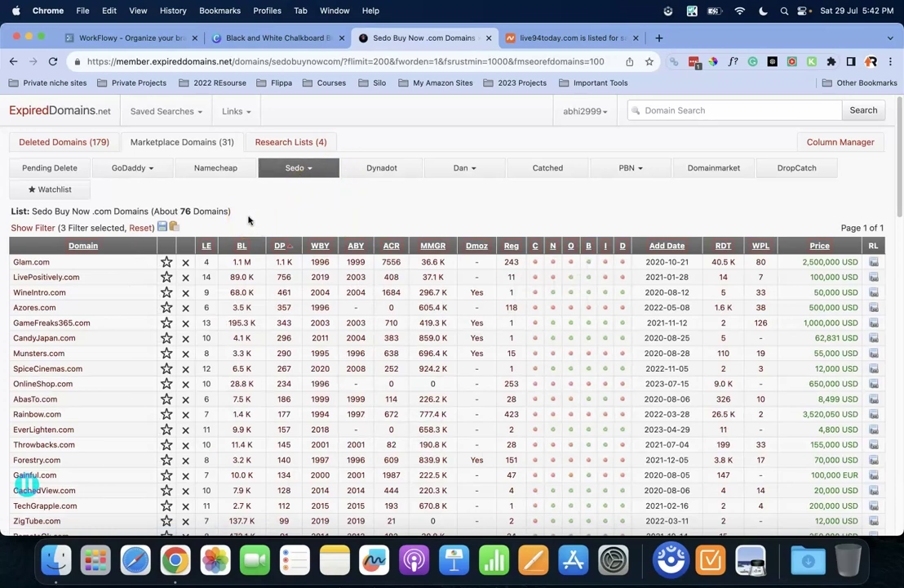
scroll(249, 220, "down", 10)
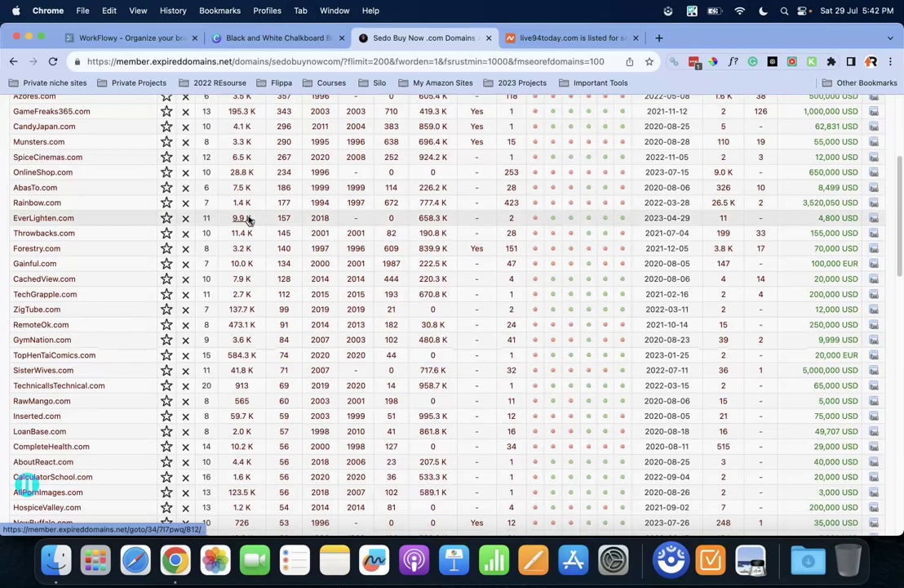
scroll(248, 220, "up", 15)
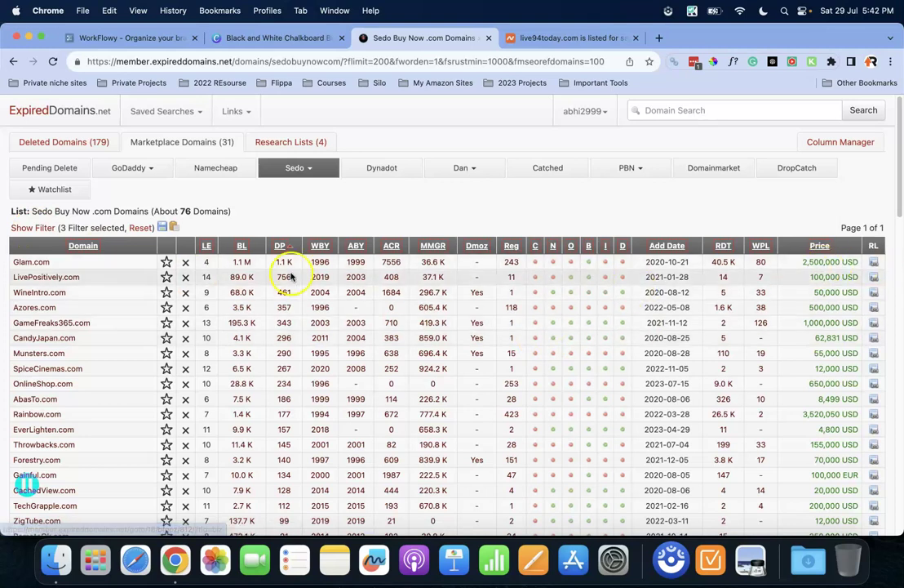
Copy the domain name live94today.com from its Namecheap auction page.
left_click(579, 38)
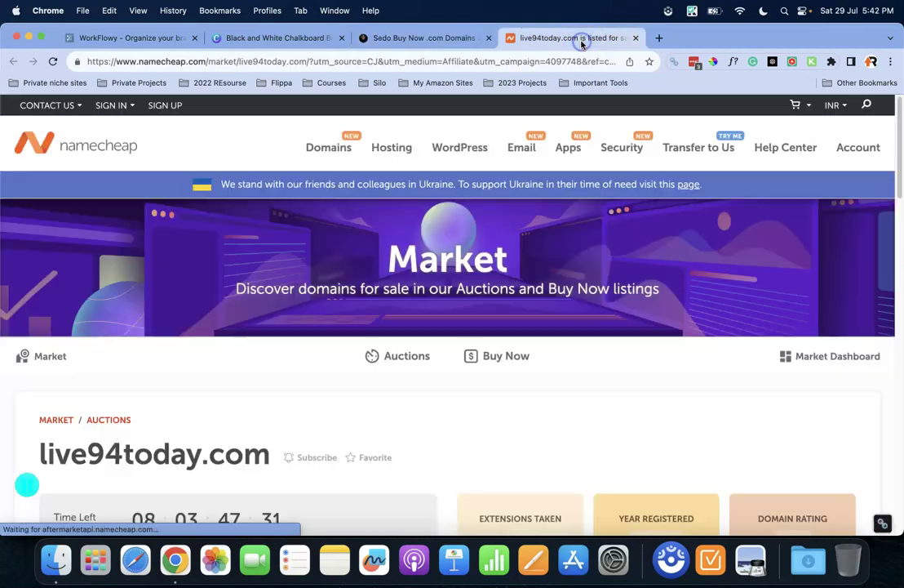
scroll(446, 334, "down", 5)
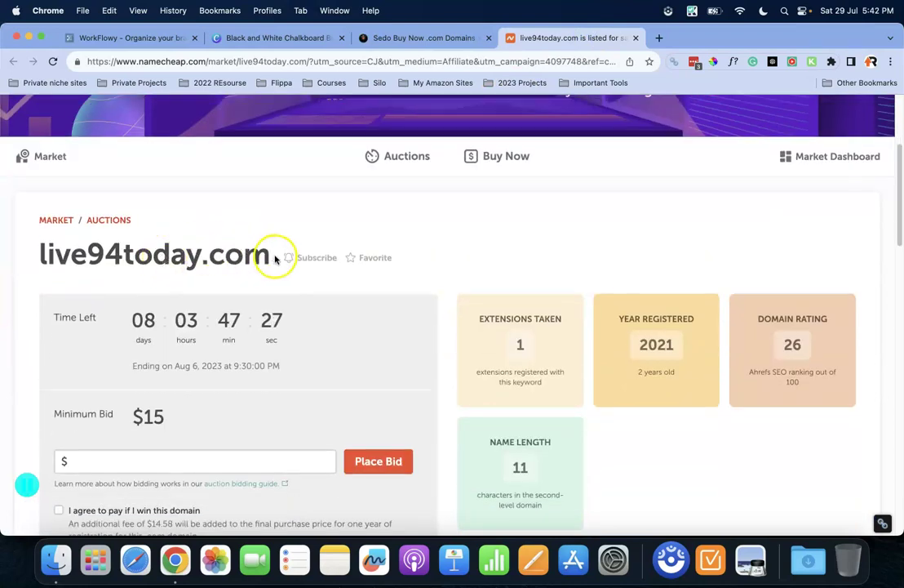
left_click_drag(270, 255, 37, 258)
key("super+c")
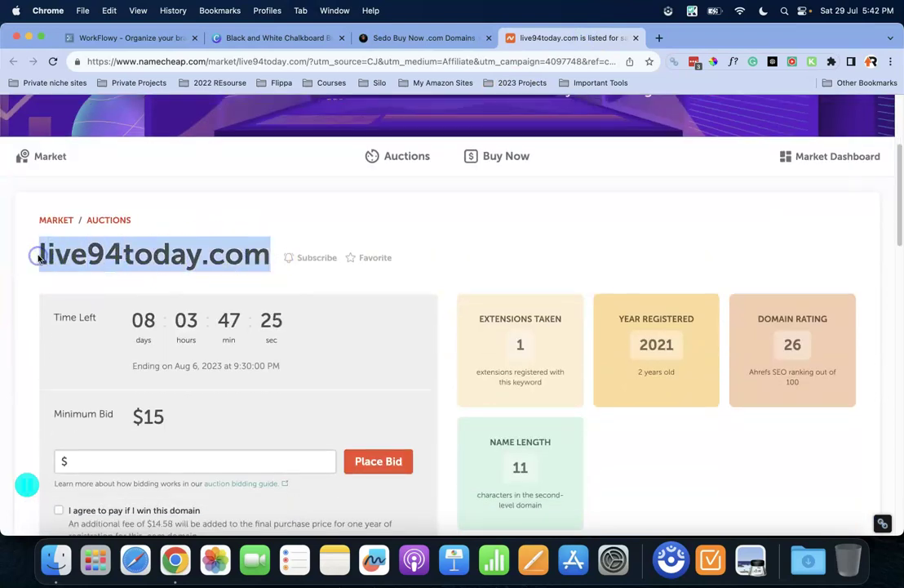
Switch to the Ahrefs window and analyze live94today.com in Site Explorer in place of the previous domain.
key("ctrl+Up")
left_click(196, 113)
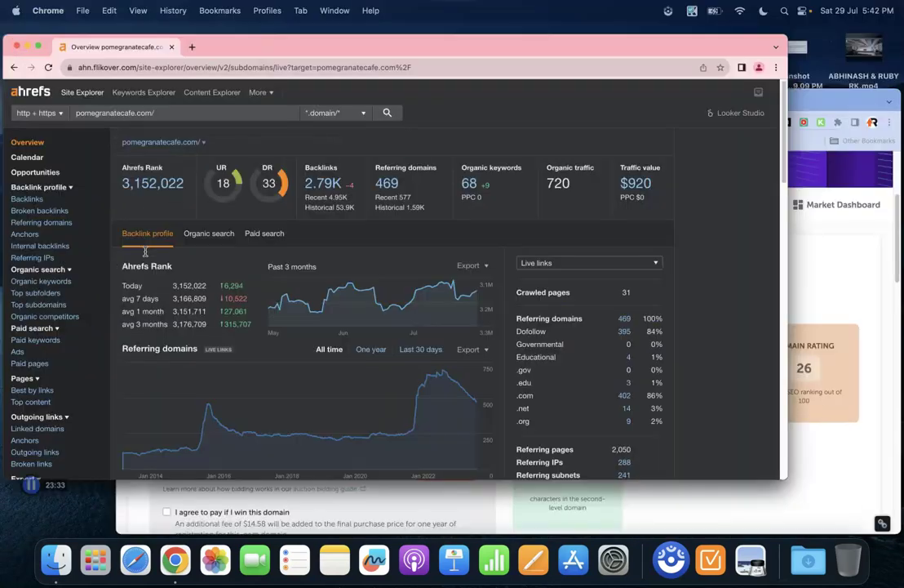
left_click(95, 112)
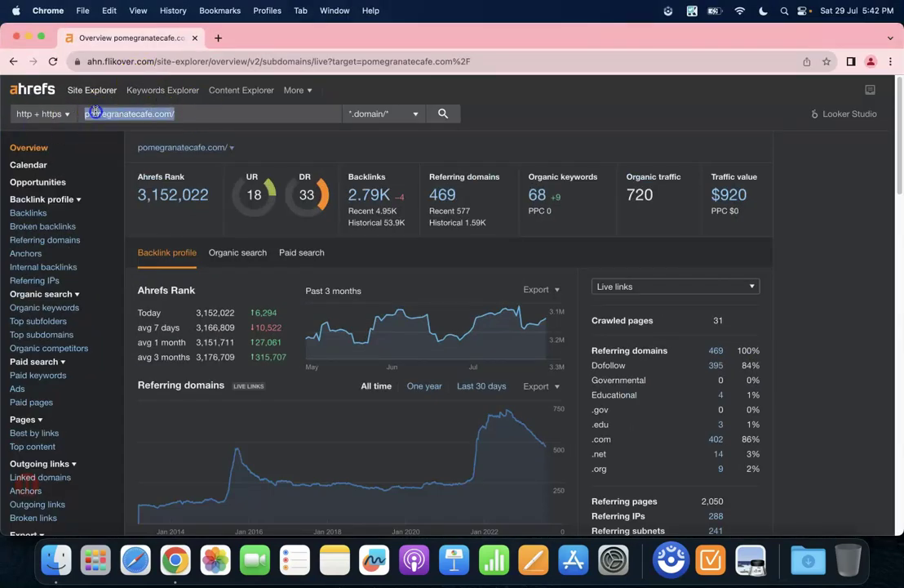
key("super+v")
left_click(443, 113)
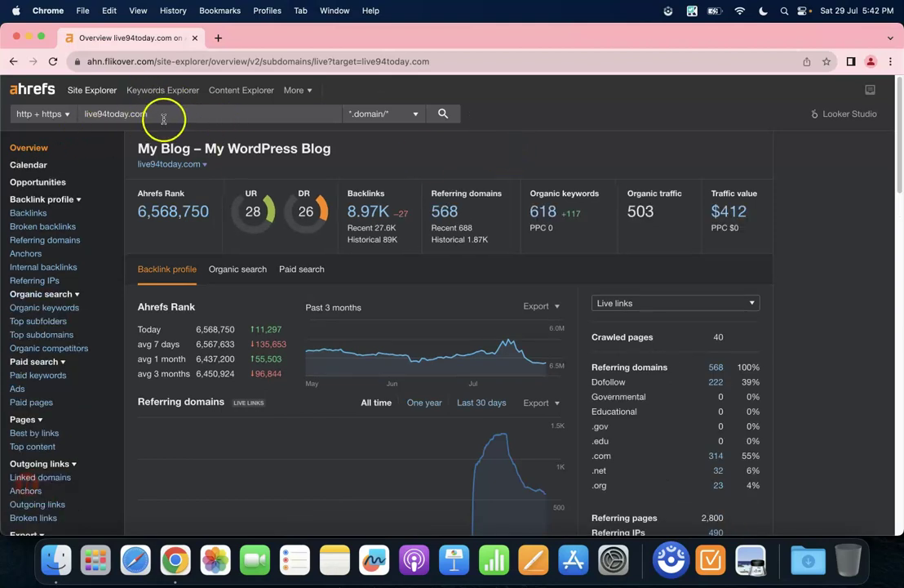
Check live94today.com's organic search and backlink profile data, and return to its Namecheap auction page.
left_click(236, 268)
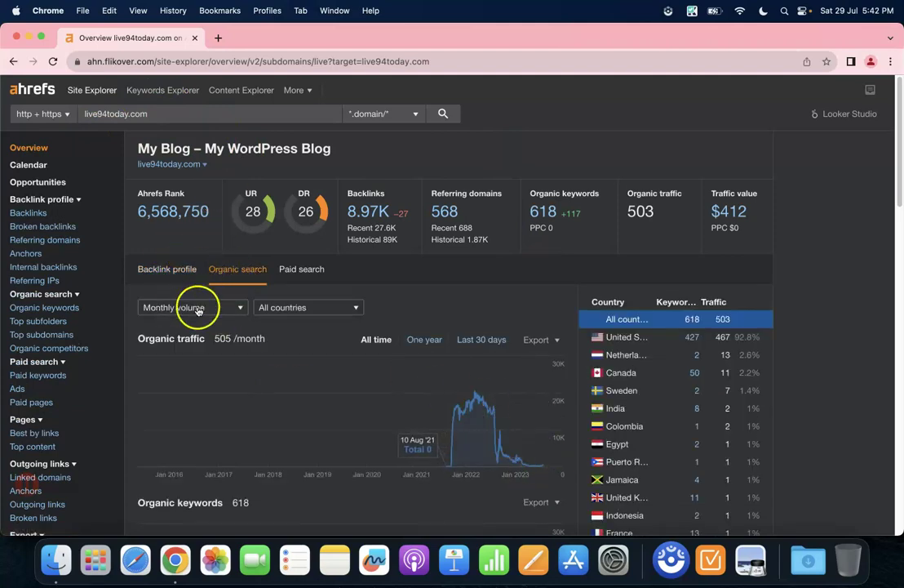
left_click(151, 269)
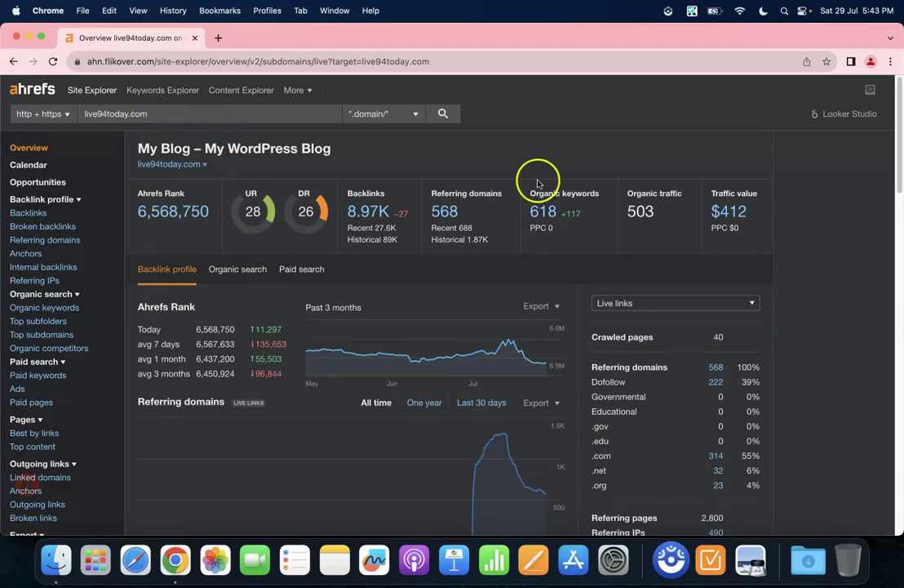
key("ctrl+Up")
left_click(432, 269)
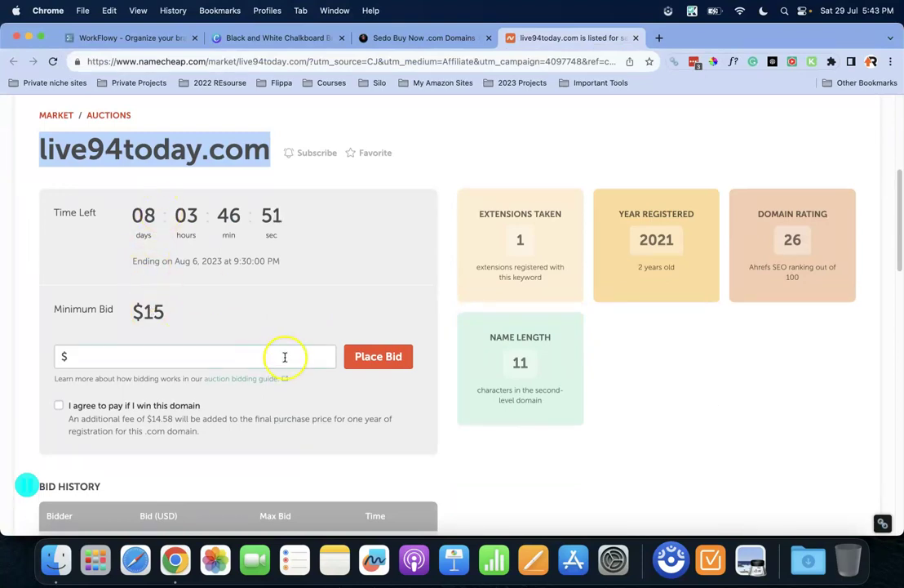
scroll(285, 357, "up", 5)
Return to the Sedo Buy Now .com Domains list and set its End Date filter to 2023-07-30.
left_click(416, 39)
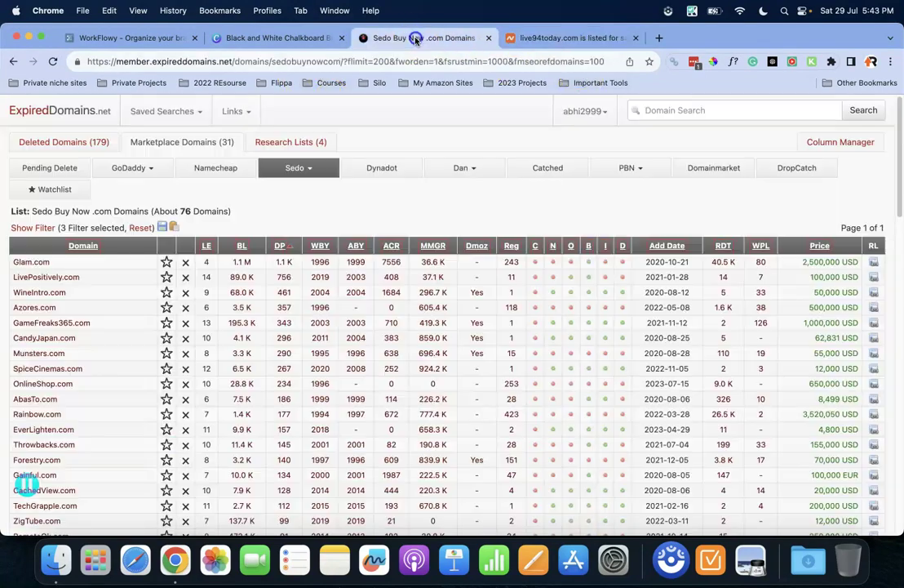
left_click(23, 229)
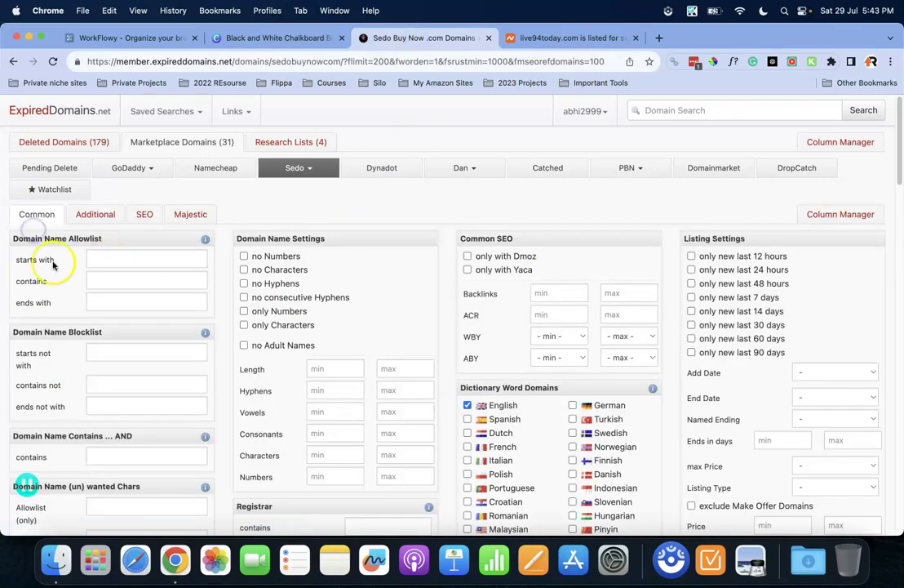
scroll(490, 310, "down", 1)
scroll(800, 306, "down", 3)
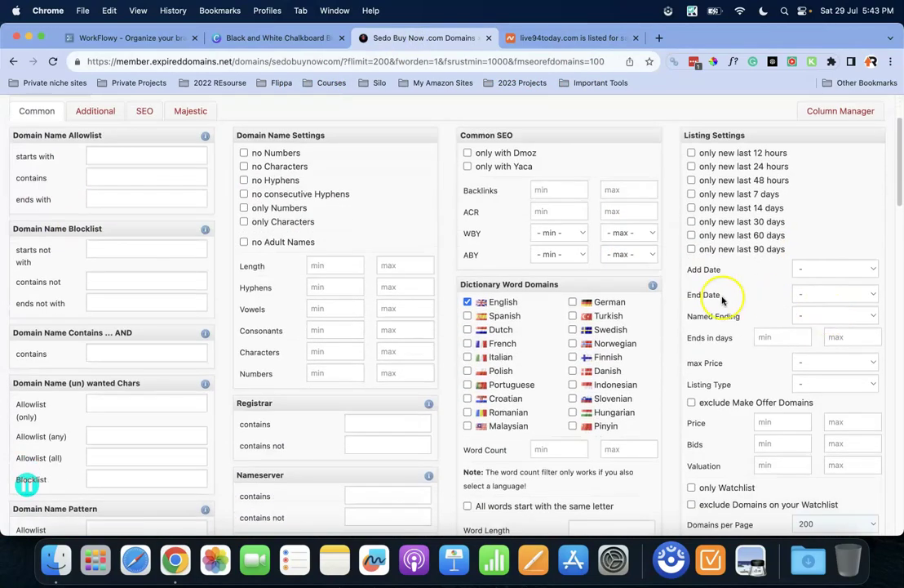
left_click(827, 295)
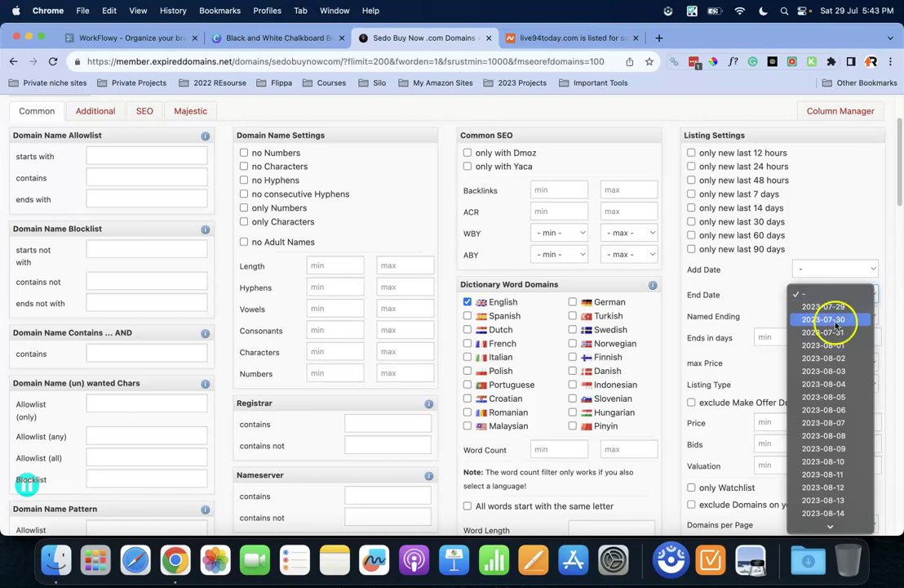
left_click(835, 319)
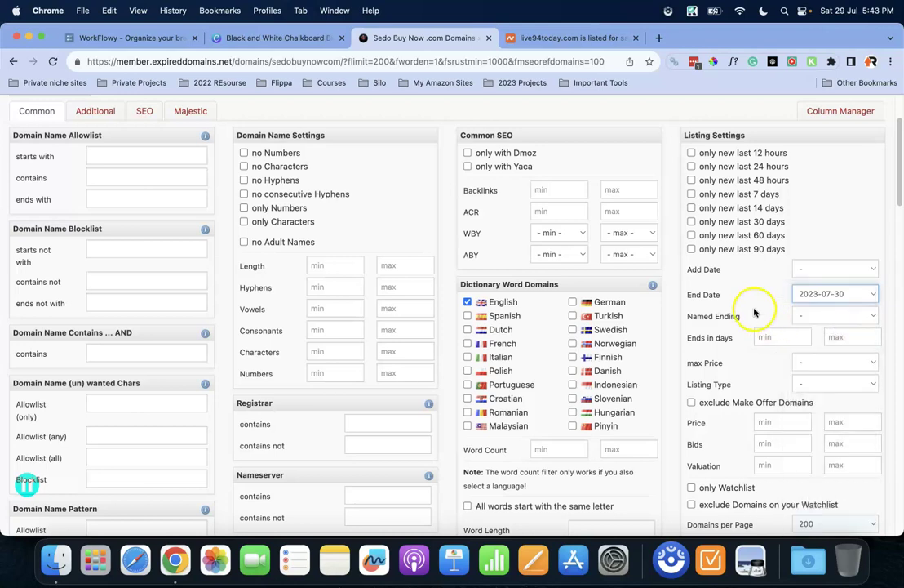
Set the max Price to 1000 and the Listing Type to Buy Now, and apply the filter.
scroll(754, 312, "down", 3)
left_click(815, 268)
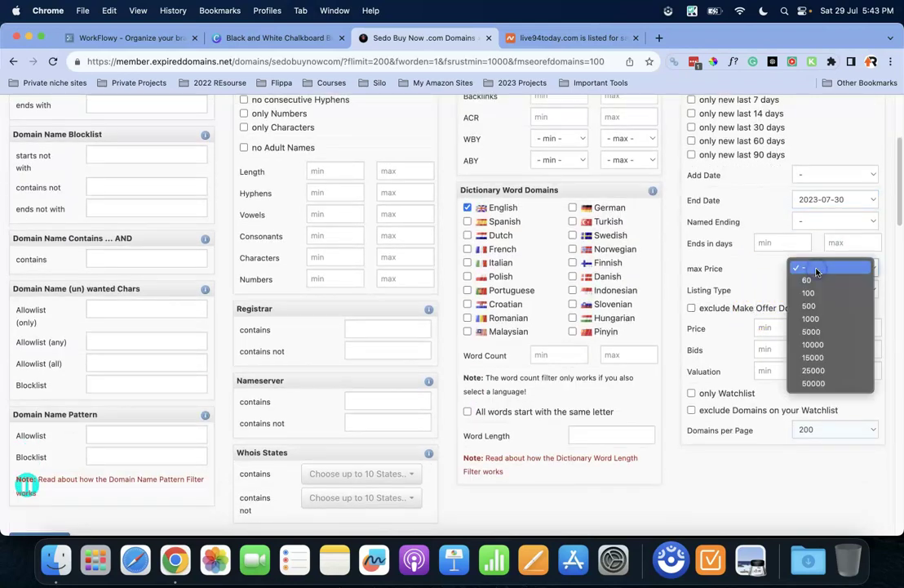
left_click(816, 319)
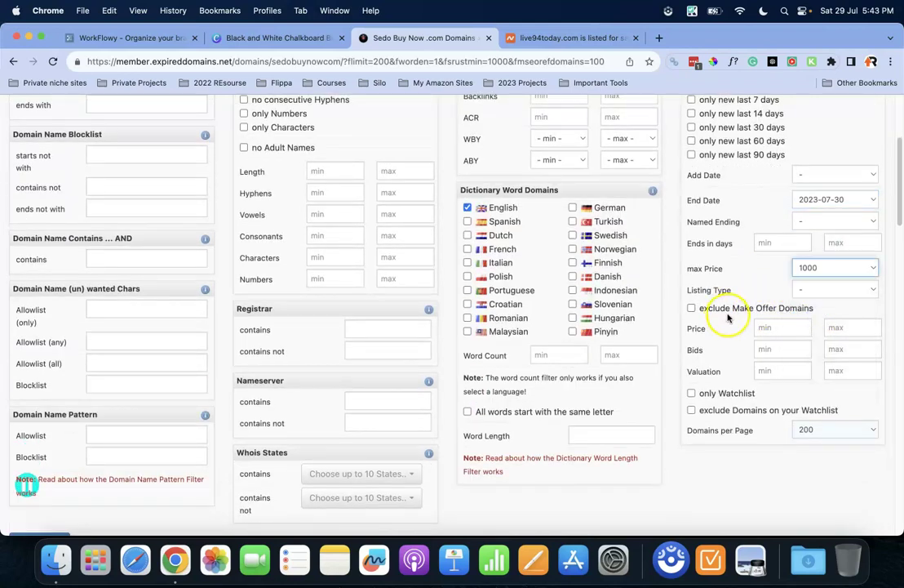
left_click(860, 290)
left_click(844, 302)
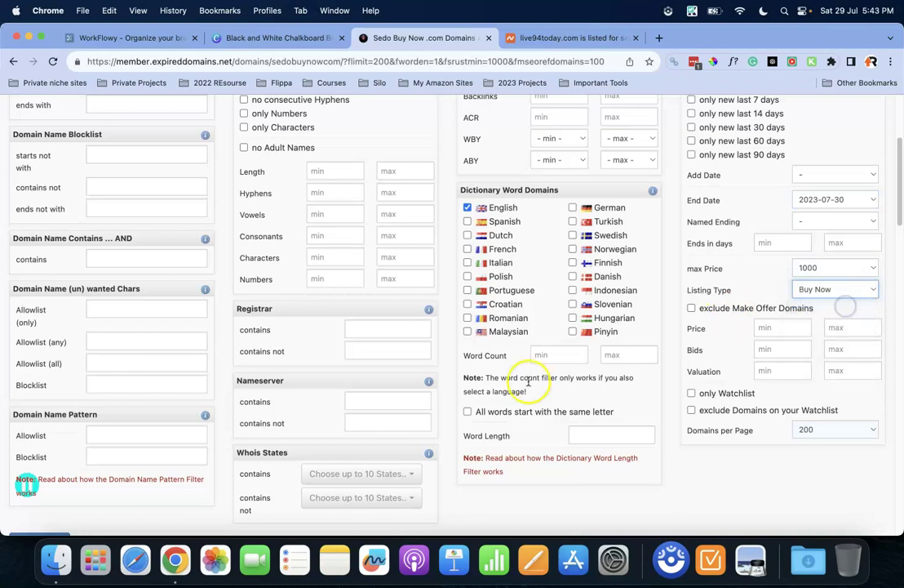
scroll(128, 391, "down", 3)
left_click(40, 446)
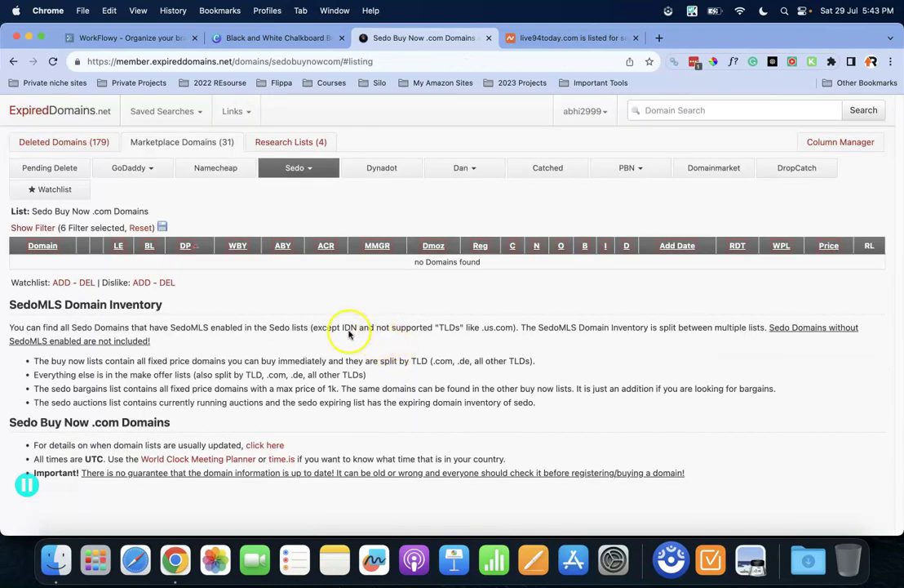
Reload the Sedo Buy Now .com Domains list, clear its Listing Type filter and apply the change.
left_click(136, 168)
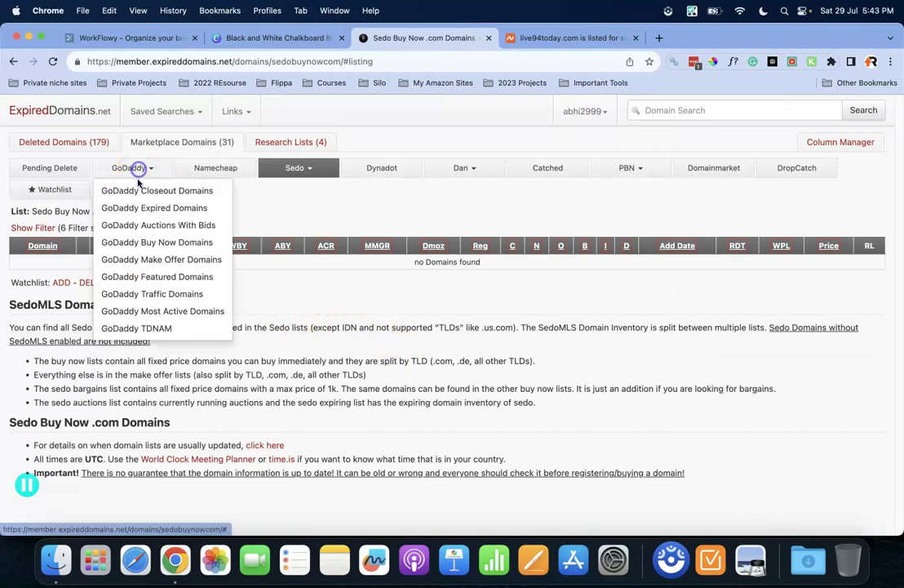
left_click(324, 167)
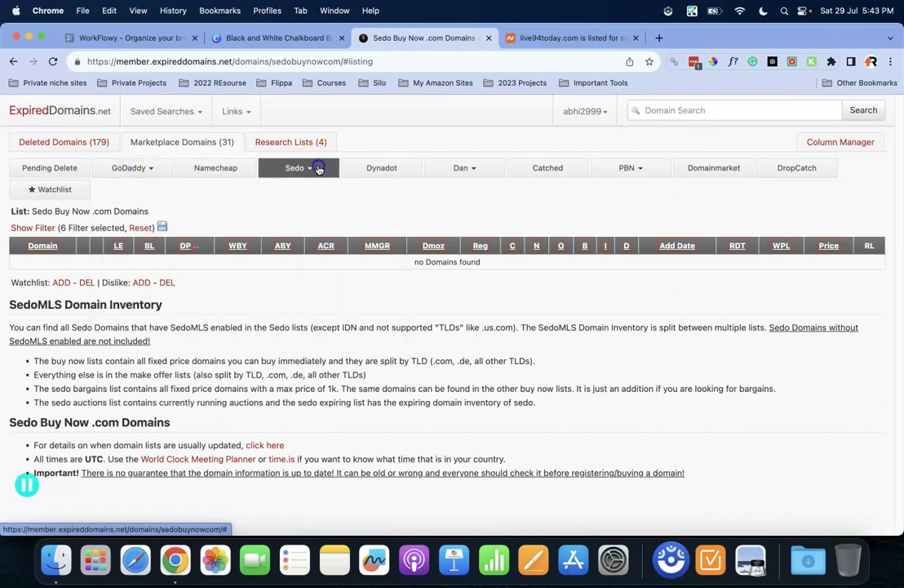
left_click(314, 244)
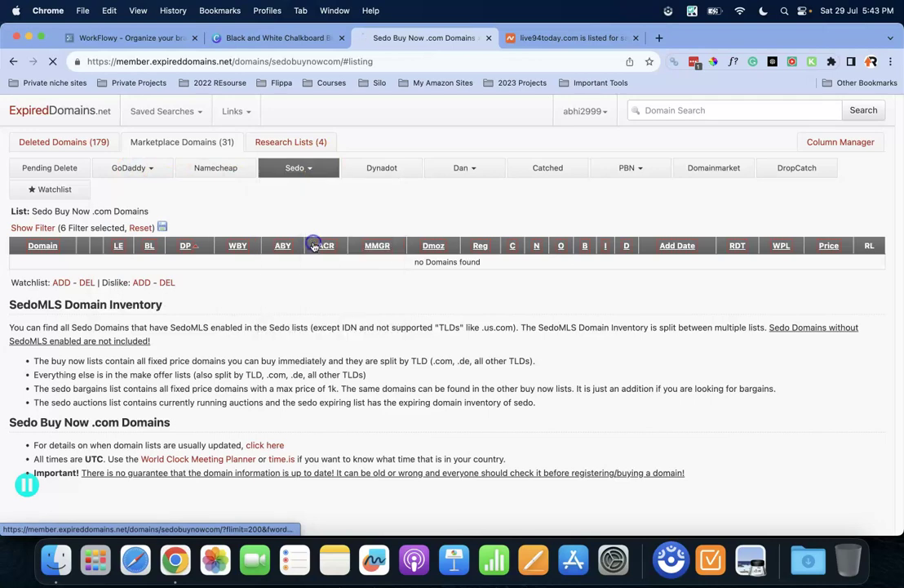
left_click(37, 226)
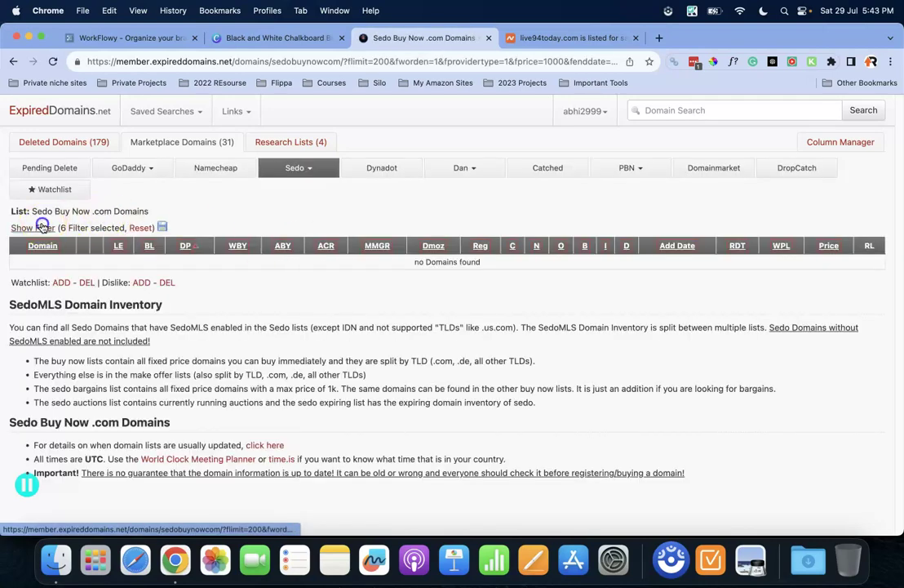
scroll(794, 363, "down", 2)
scroll(793, 367, "down", 1)
left_click(836, 373)
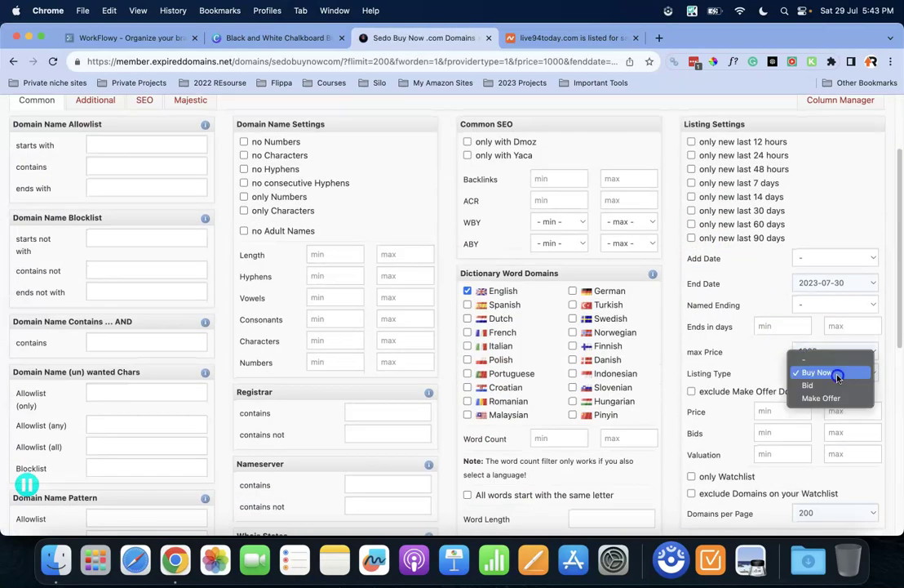
left_click(818, 358)
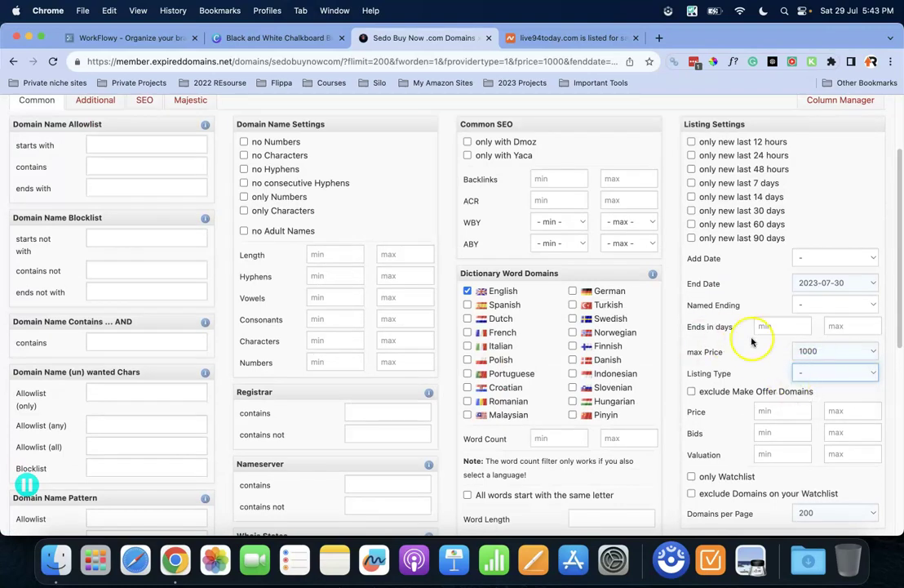
scroll(82, 375, "down", 5)
left_click(36, 377)
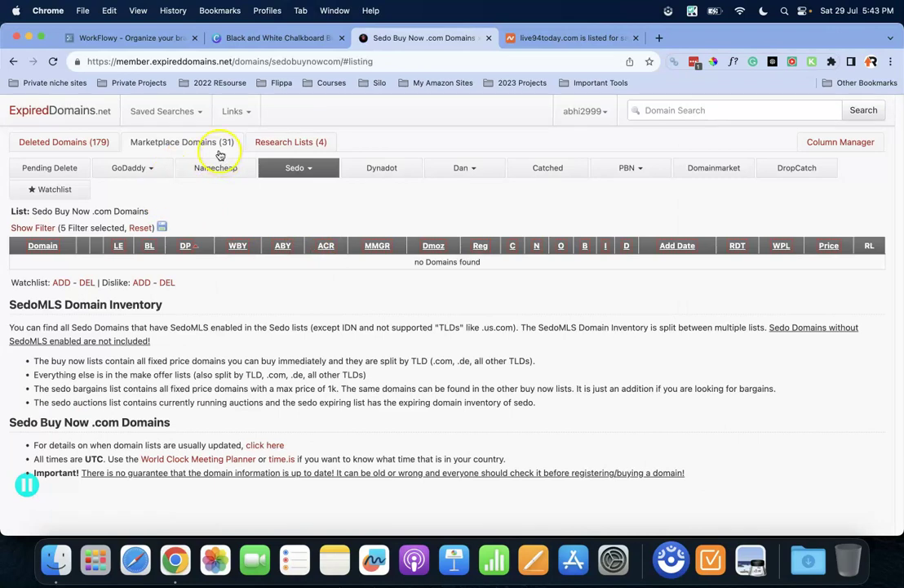
Check the GoDaddy Expired Domains list and switch to the GoDaddy Buy Now Domains list.
left_click(145, 168)
left_click(141, 207)
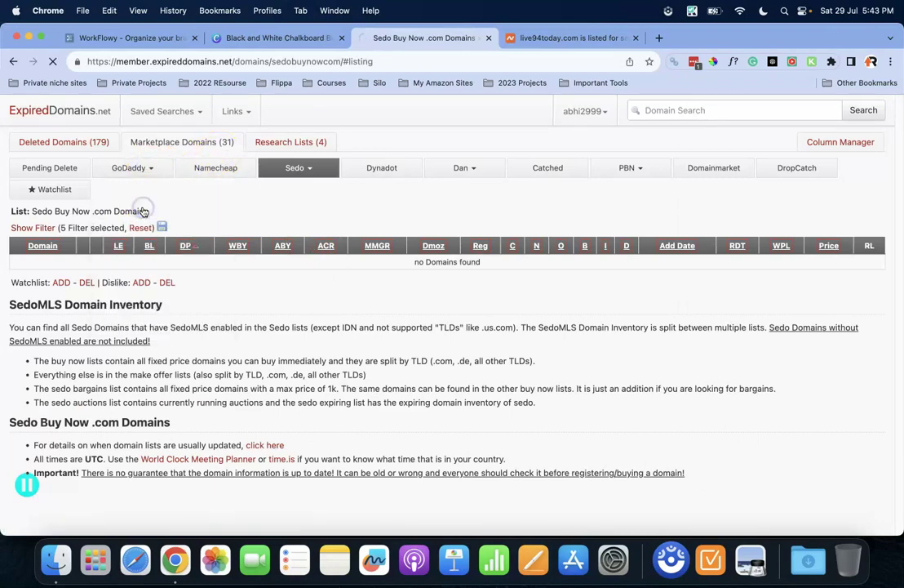
left_click(134, 171)
left_click(138, 225)
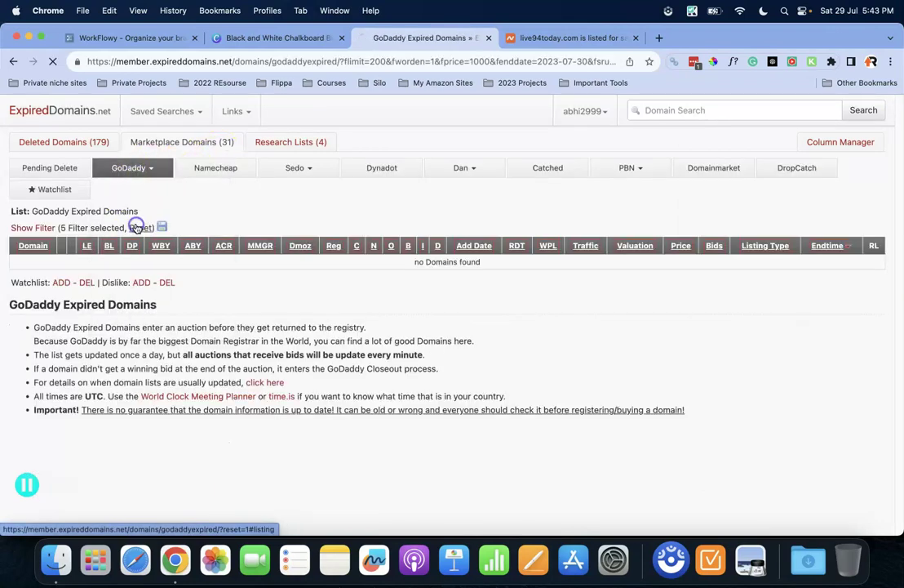
left_click(146, 170)
left_click(145, 241)
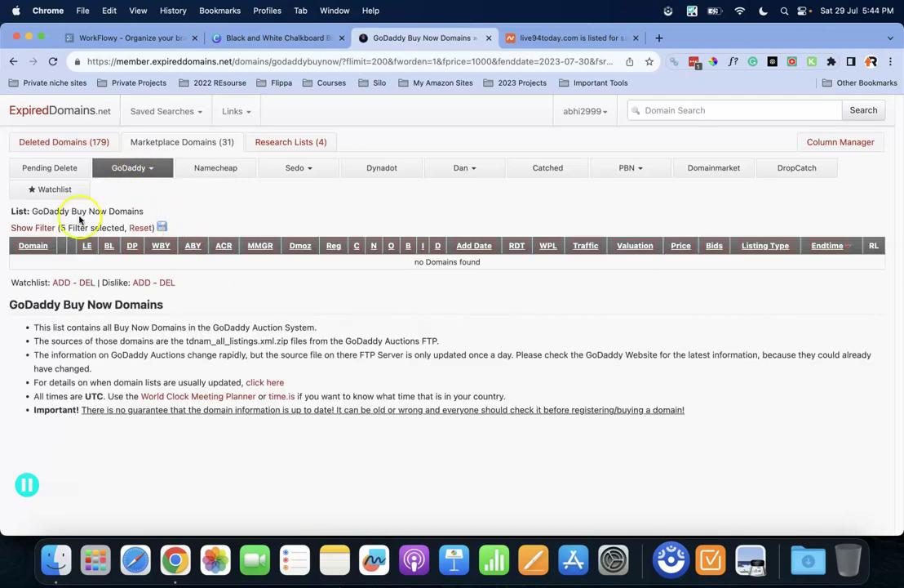
Set the GoDaddy Buy Now list's End Date to 2023-08-02, keep the max Price at 1000, and apply the filter.
left_click(33, 228)
scroll(718, 330, "down", 3)
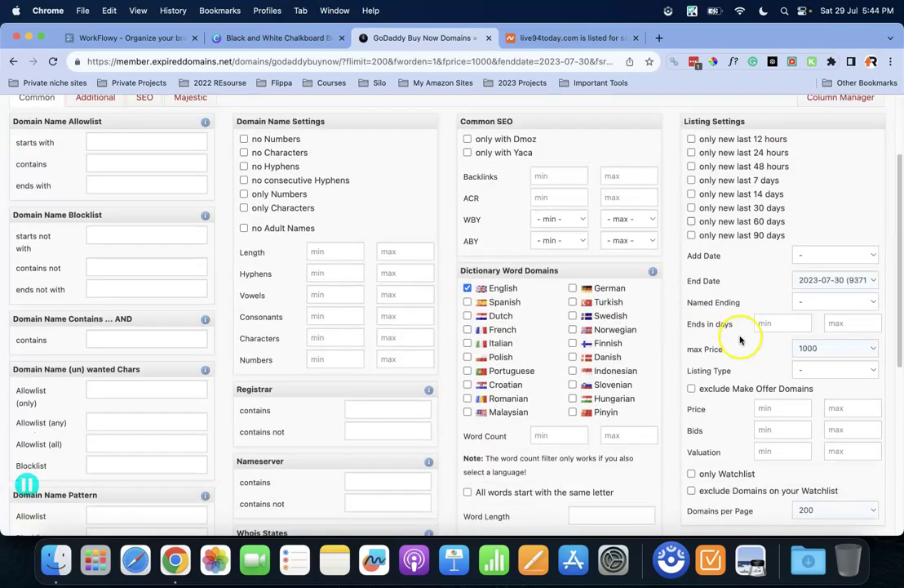
left_click(852, 284)
left_click_drag(852, 284, 844, 321)
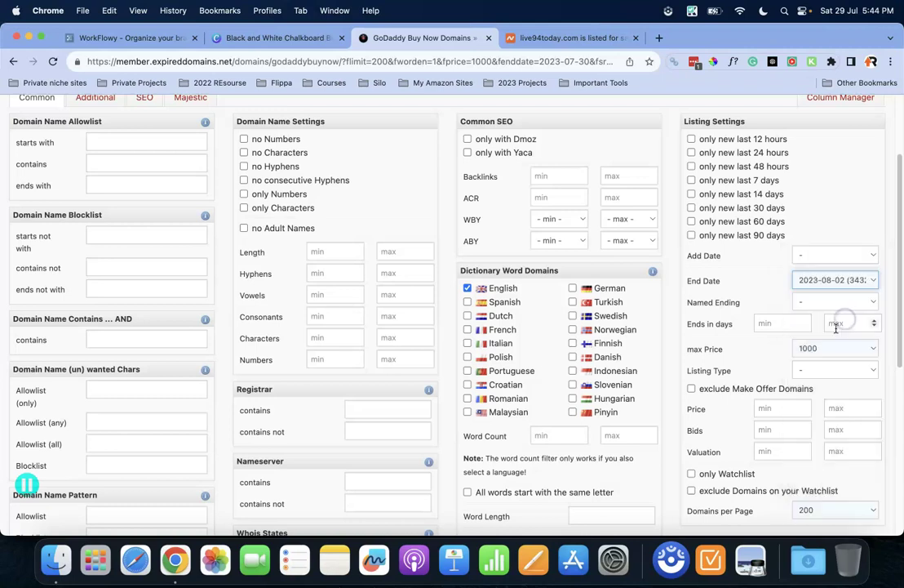
scroll(718, 300, "down", 5)
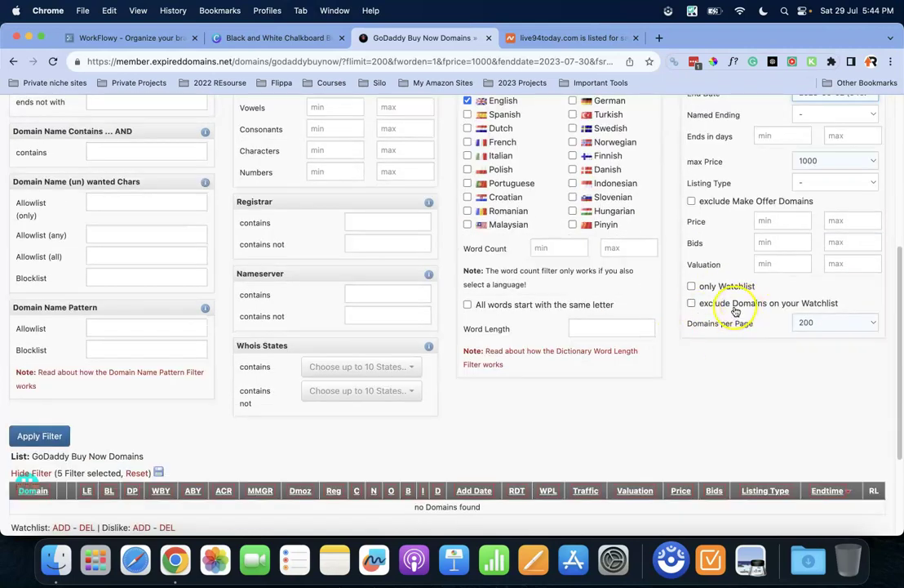
left_click(841, 162)
left_click(841, 160)
left_click(44, 437)
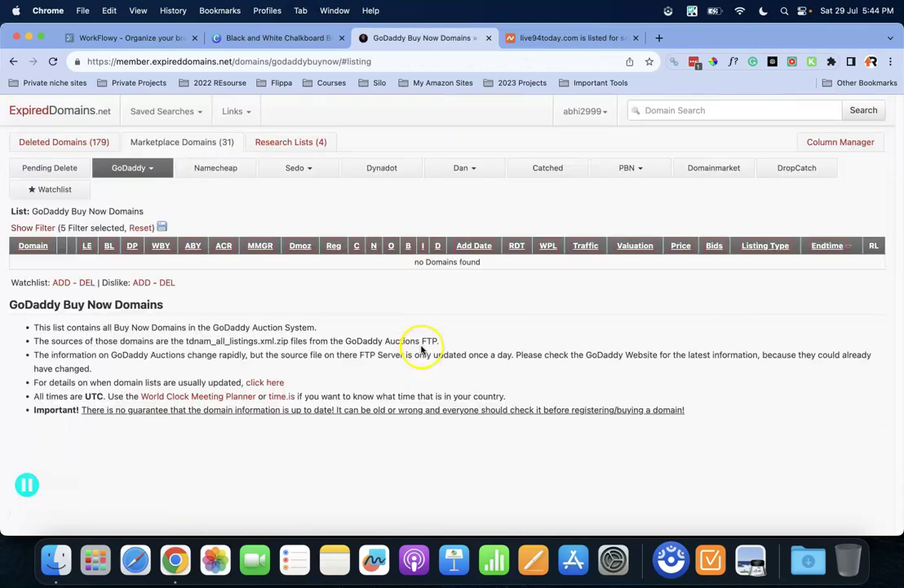
Reset all filters on the GoDaddy Buy Now Domains list and show the common filter settings.
left_click(123, 167)
left_click(122, 168)
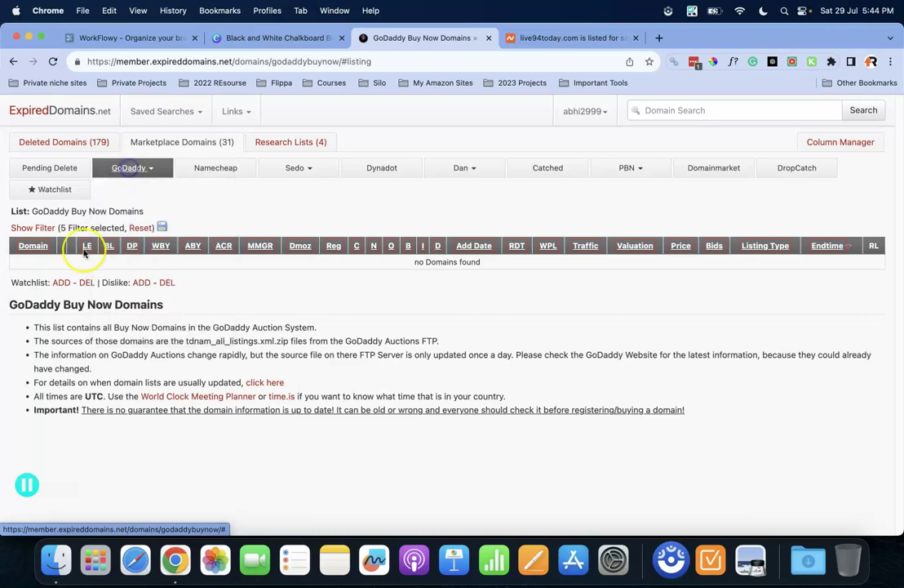
left_click(147, 228)
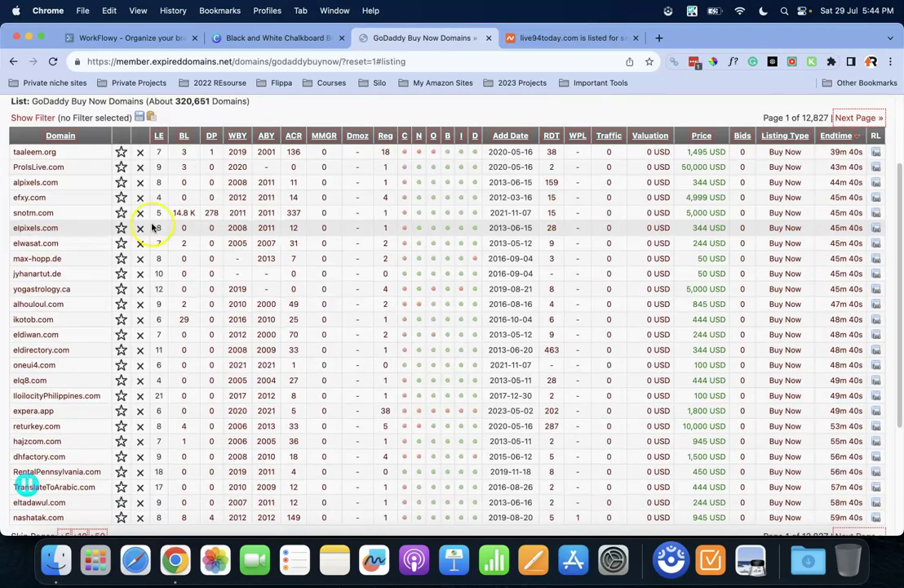
left_click(33, 117)
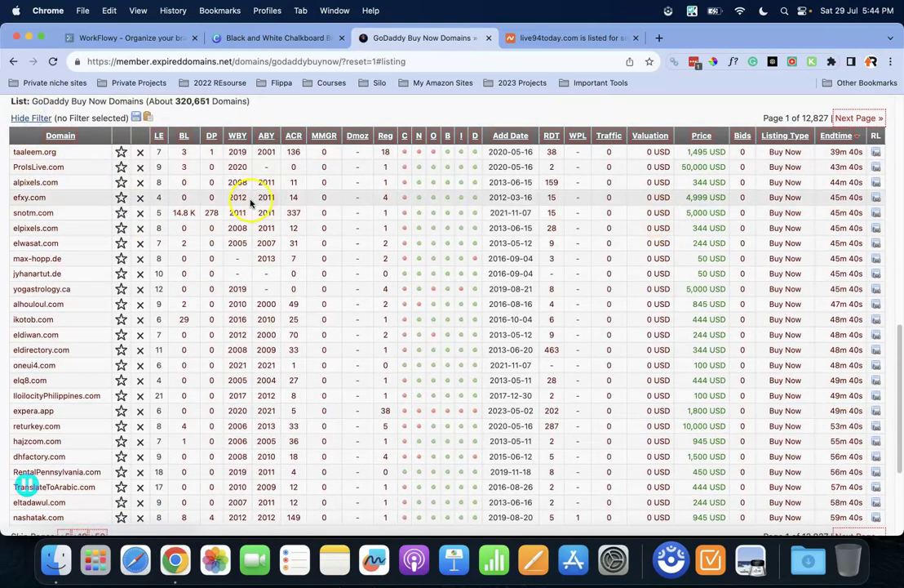
scroll(102, 219, "up", 3)
left_click(30, 231)
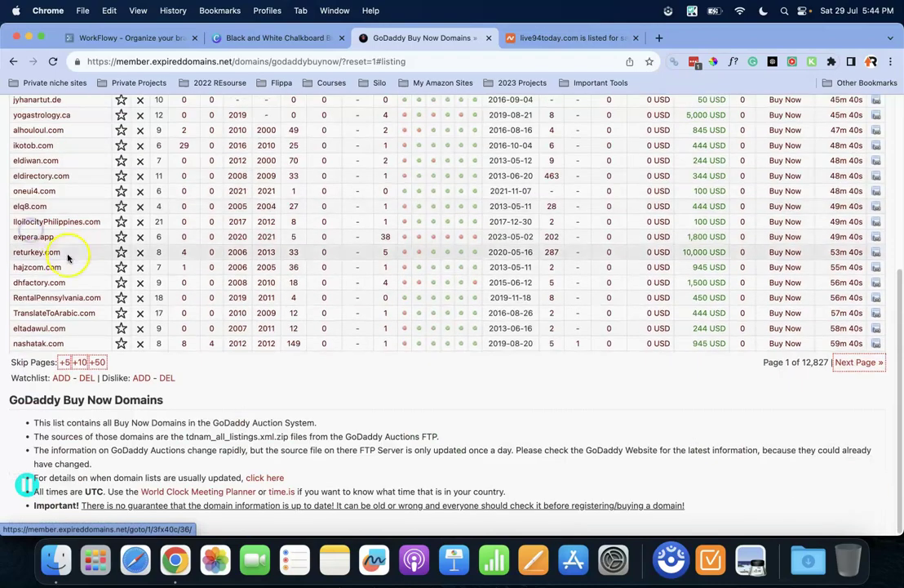
scroll(68, 254, "up", 5)
left_click(33, 228)
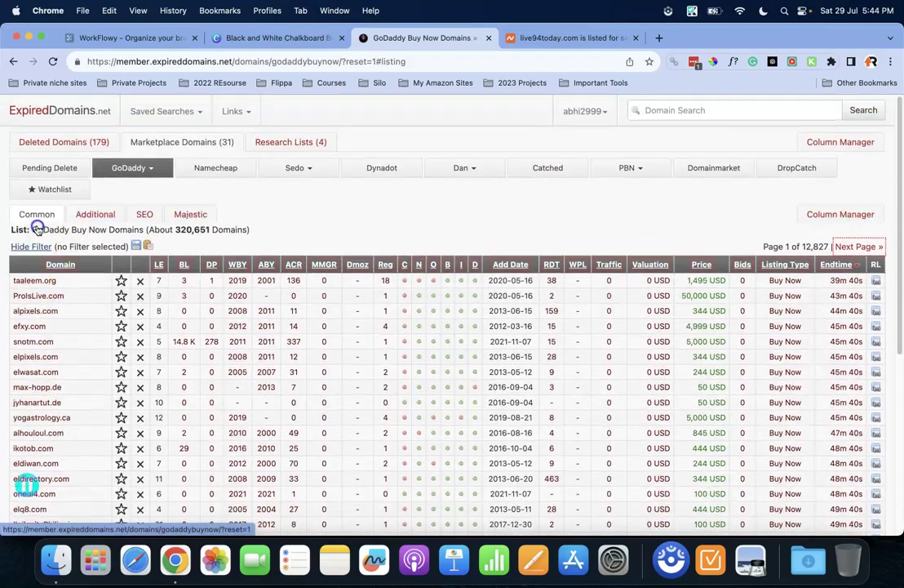
scroll(492, 325, "down", 4)
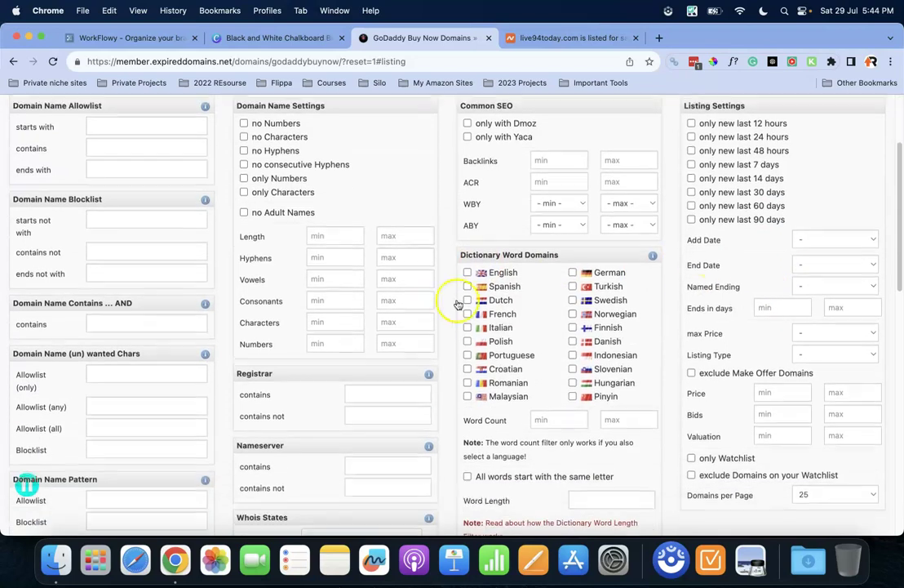
Restrict the GoDaddy Buy Now list to English dictionary words, End Date 2023-08-02 and a max Price of 1000.
left_click(469, 271)
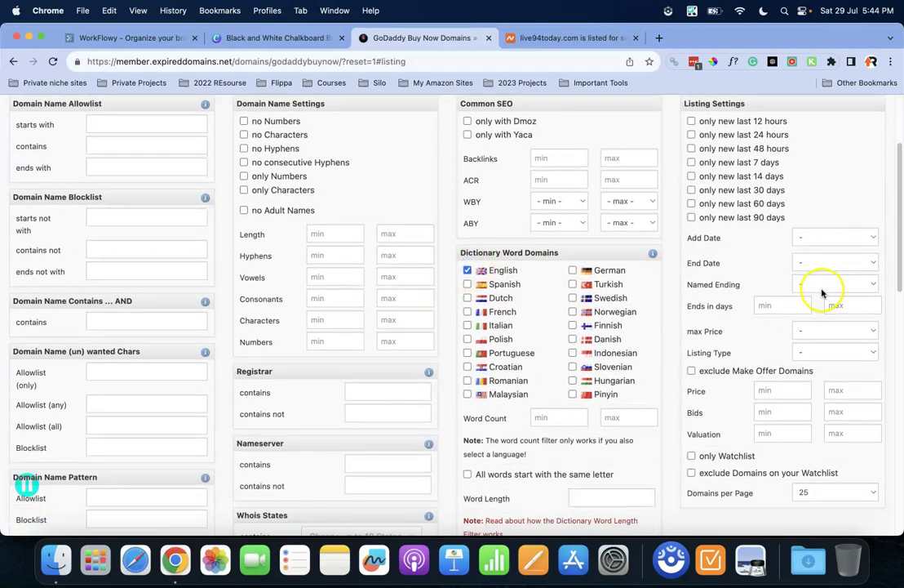
left_click(826, 265)
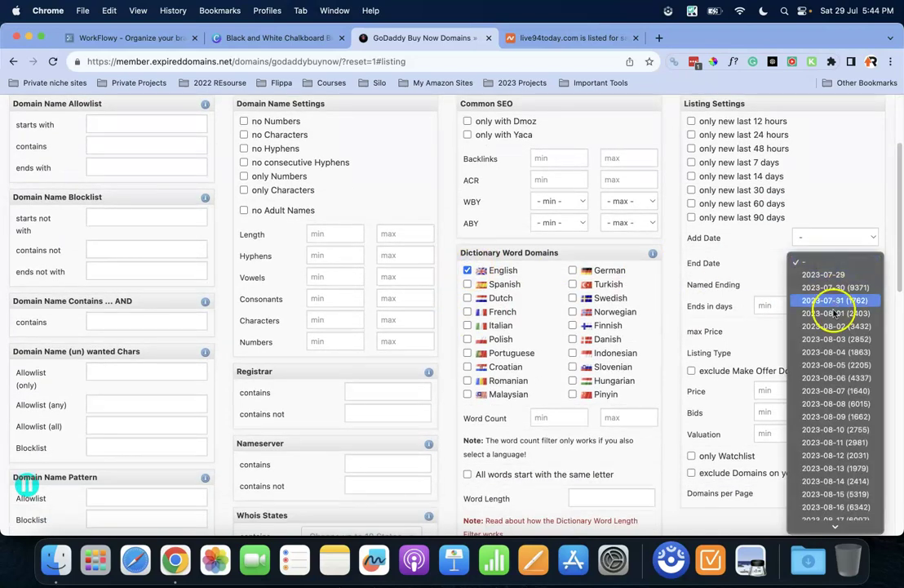
left_click(830, 327)
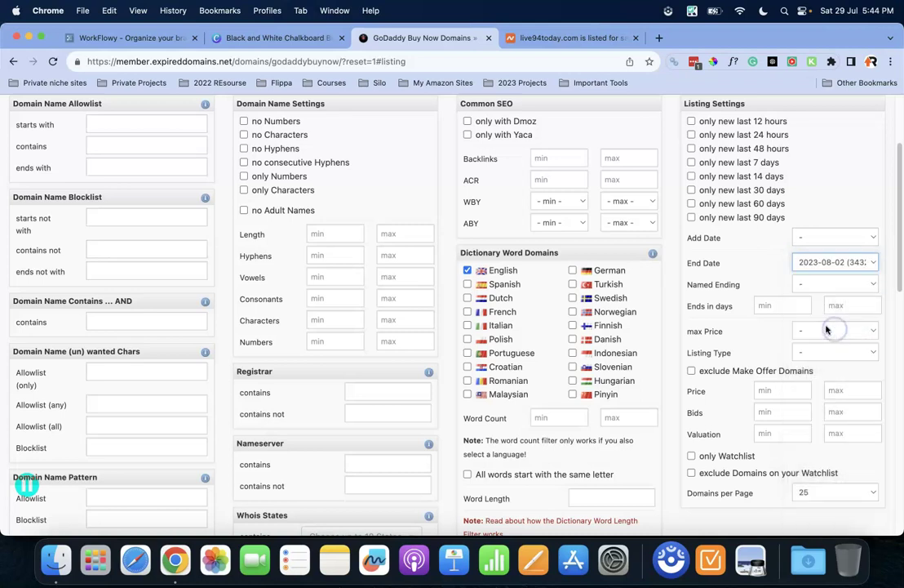
scroll(811, 329, "down", 2)
left_click(795, 256)
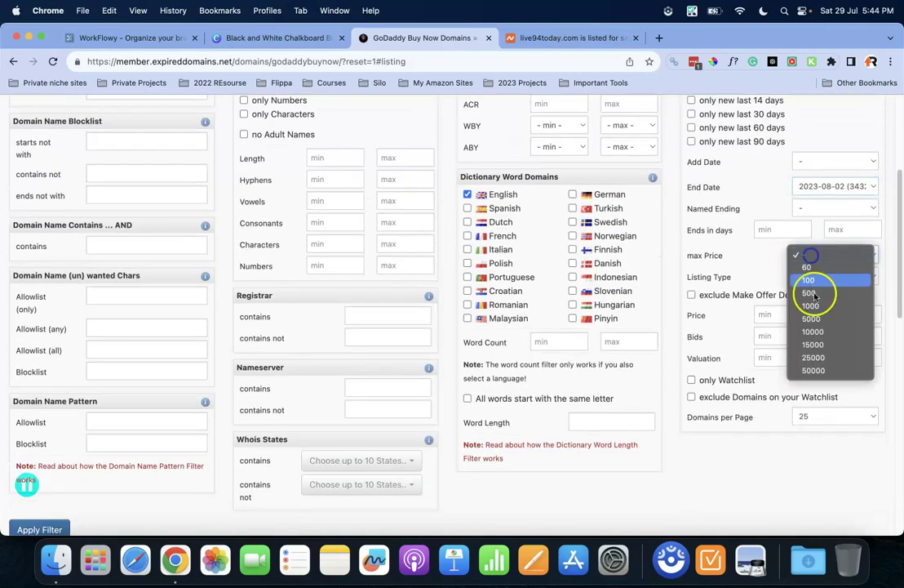
left_click(814, 307)
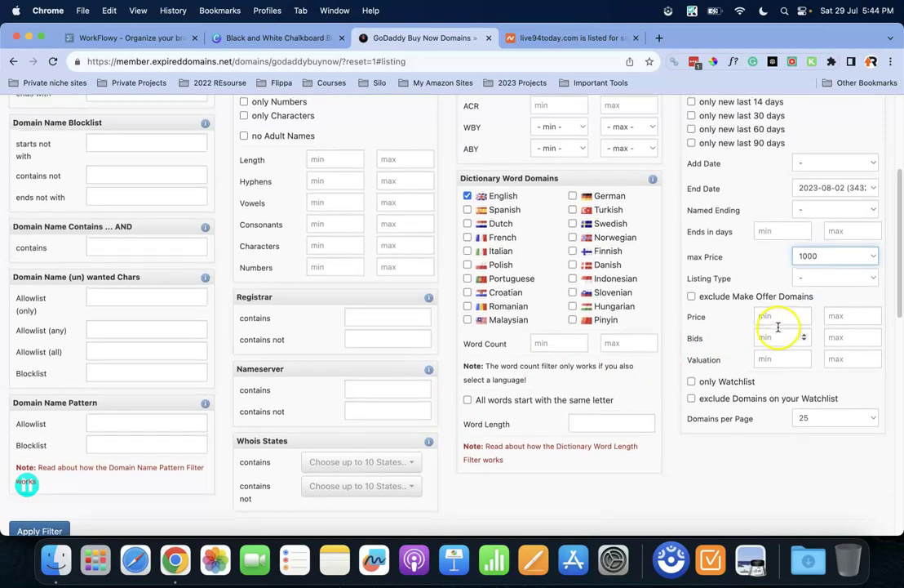
Set the Listing Type to Buy Now, apply the filter and look through the listed domains.
scroll(776, 327, "up", 1)
left_click(814, 294)
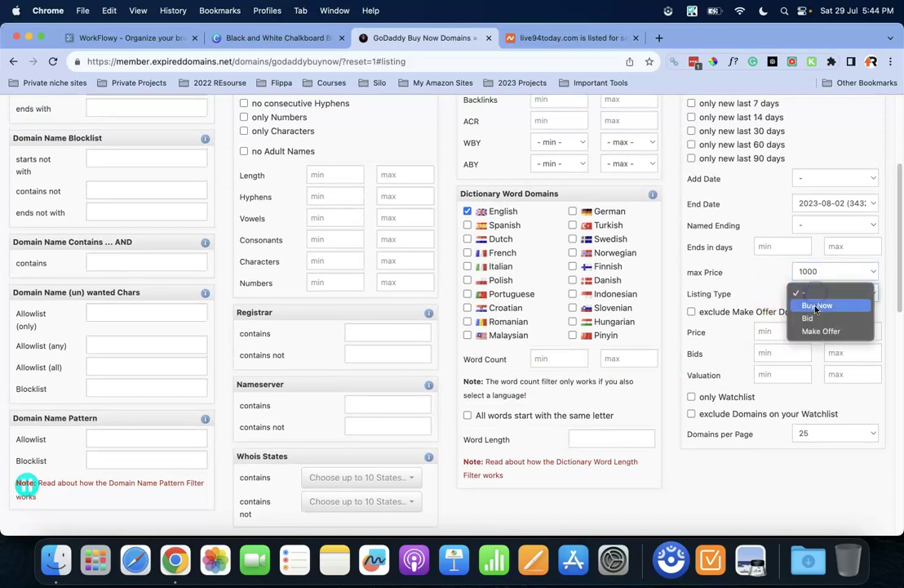
left_click(816, 305)
scroll(33, 434, "down", 3)
left_click(39, 432)
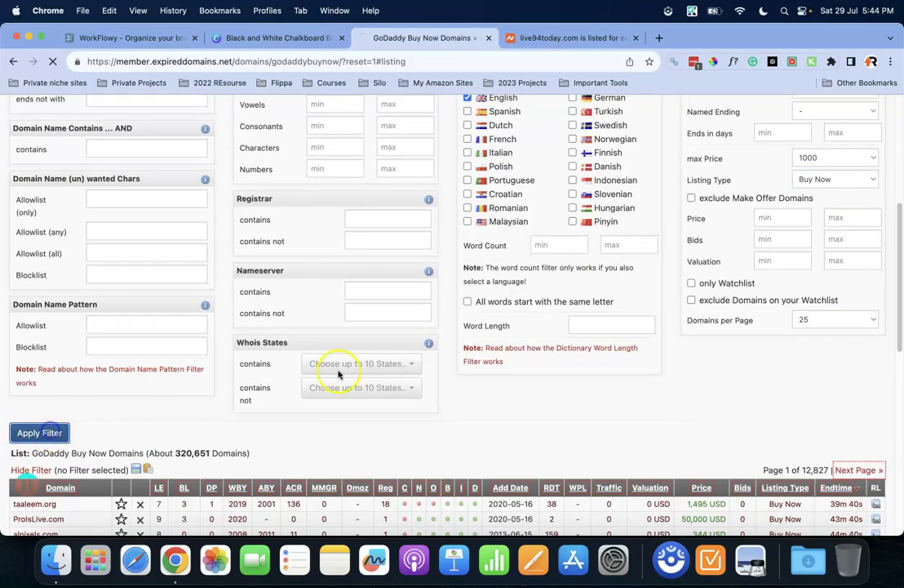
scroll(357, 355, "up", 2)
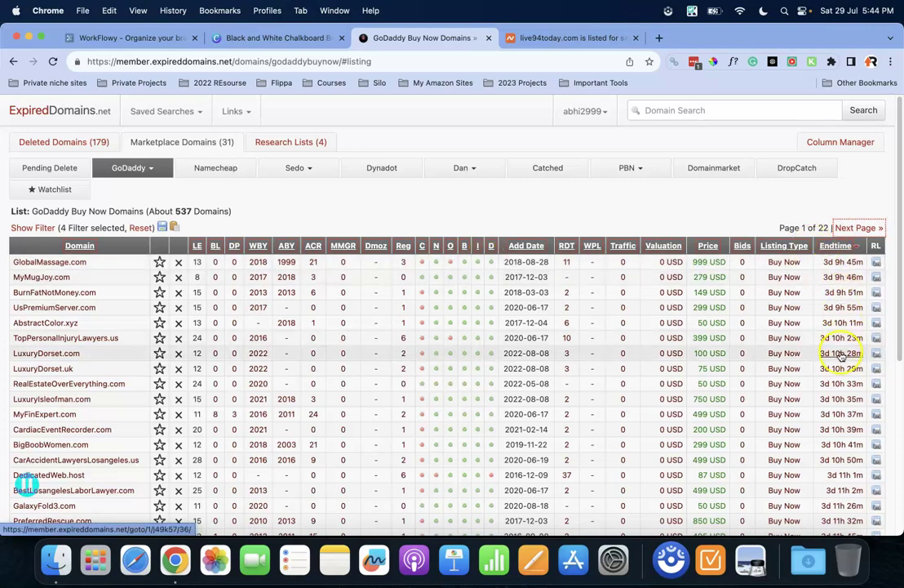
scroll(838, 357, "down", 5)
scroll(839, 356, "up", 5)
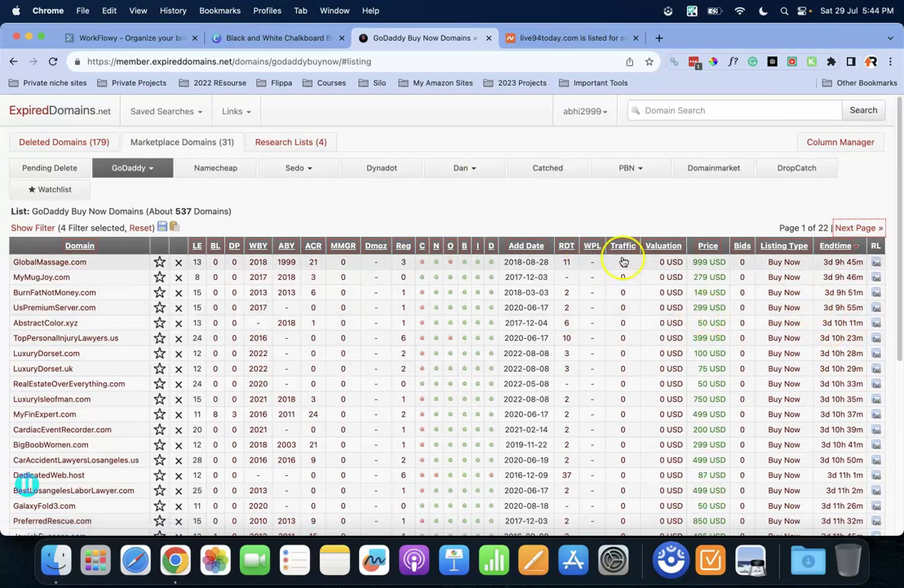
Add a minimum SEMRush Traffic of 500 to the GoDaddy Buy Now filter and apply it.
left_click(33, 228)
left_click(146, 216)
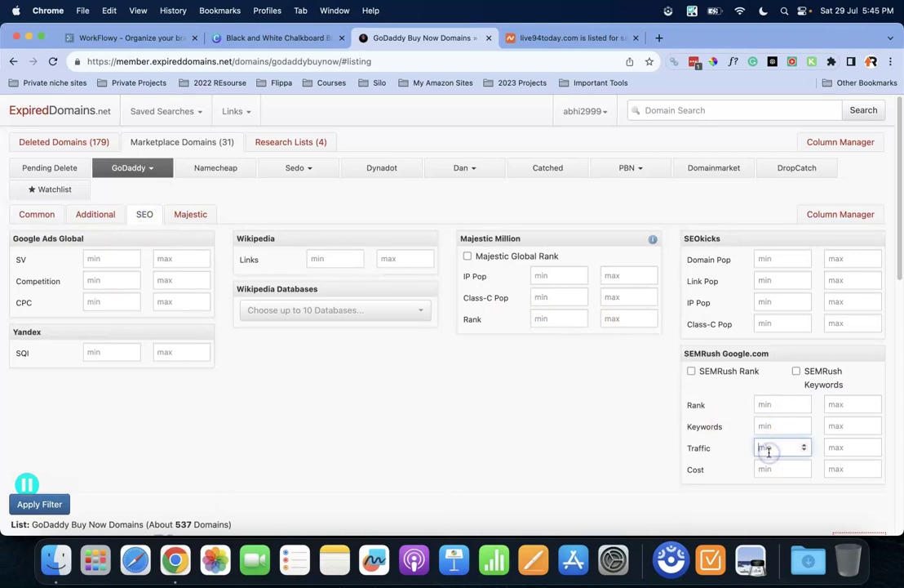
scroll(432, 419, "down", 5)
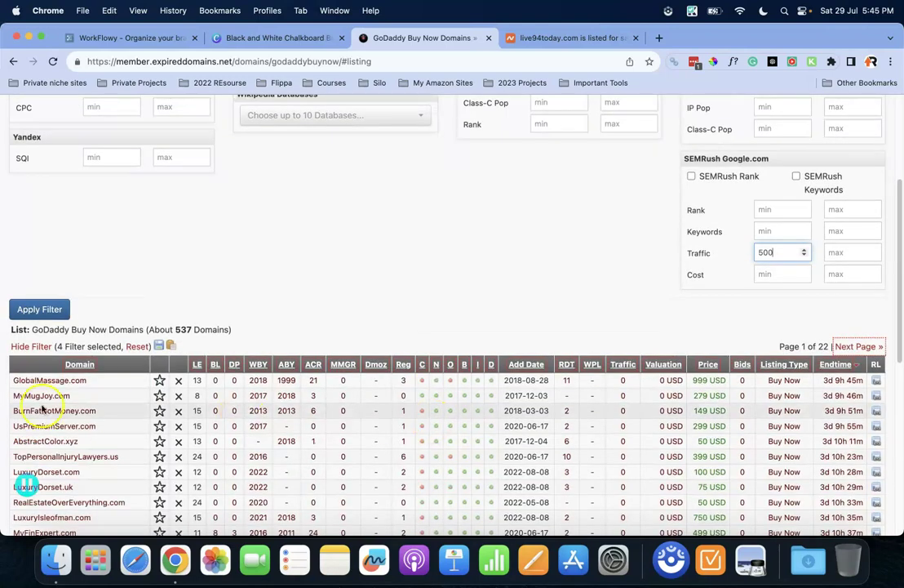
left_click(65, 312)
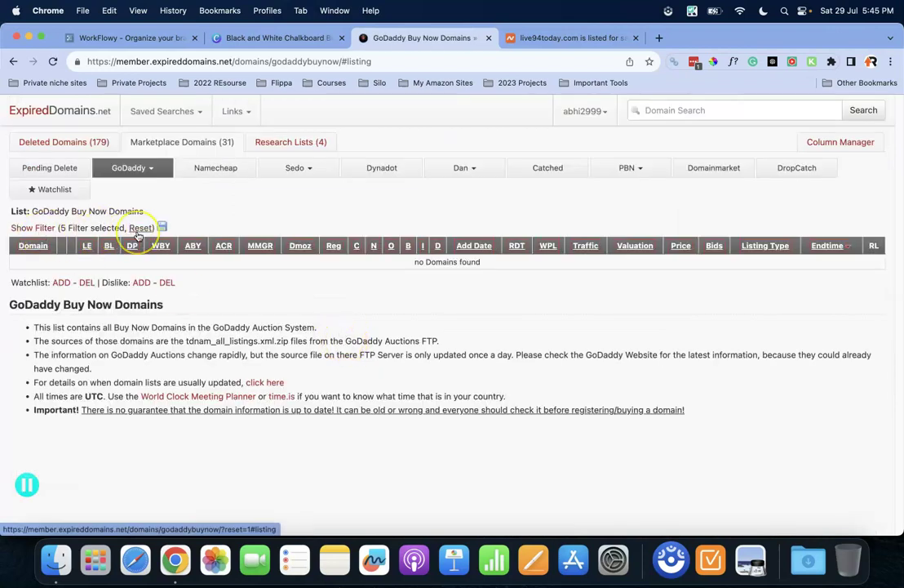
Check the Namecheap Auction Domains and Sedo Auction Domains lists with the same filters.
left_click(208, 166)
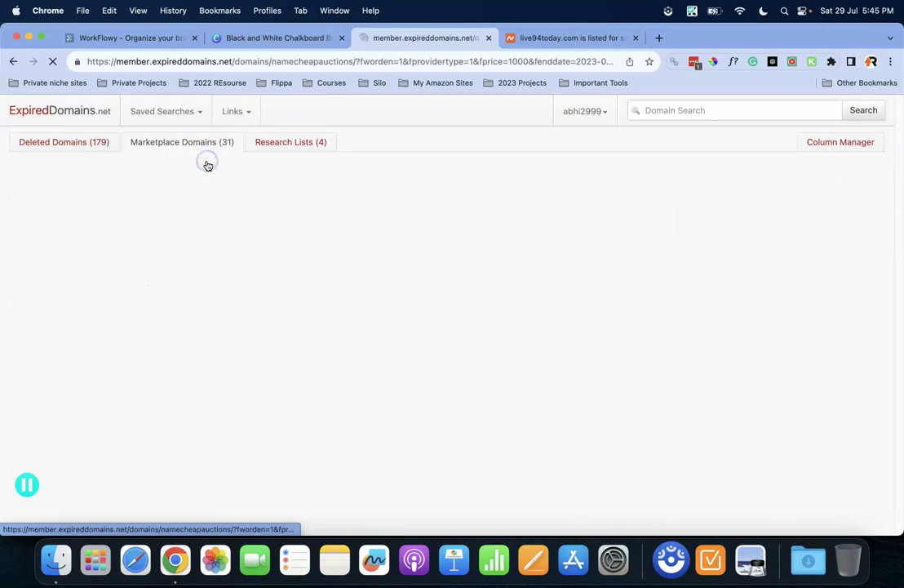
left_click(318, 171)
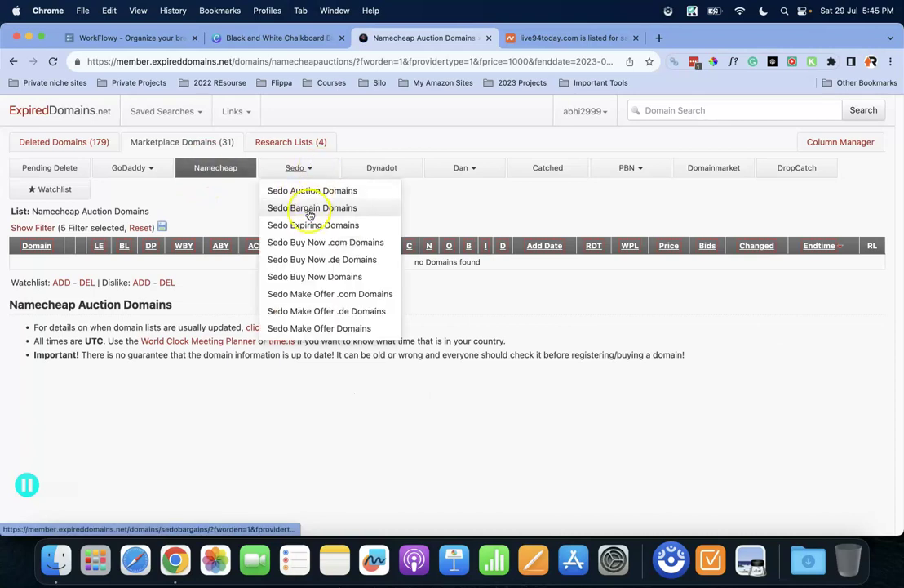
left_click(310, 192)
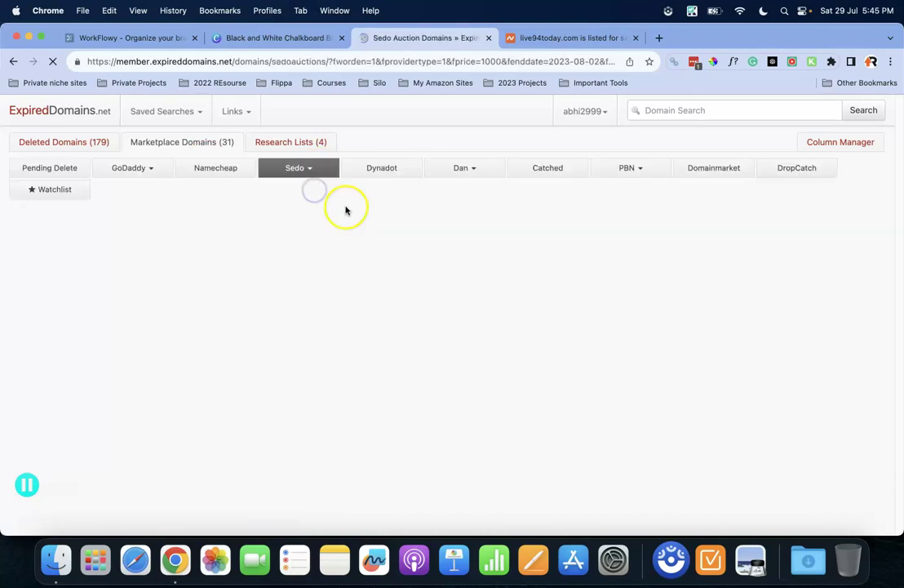
Clear the End Date filter on the Sedo Auction Domains list and apply the change.
left_click(144, 167)
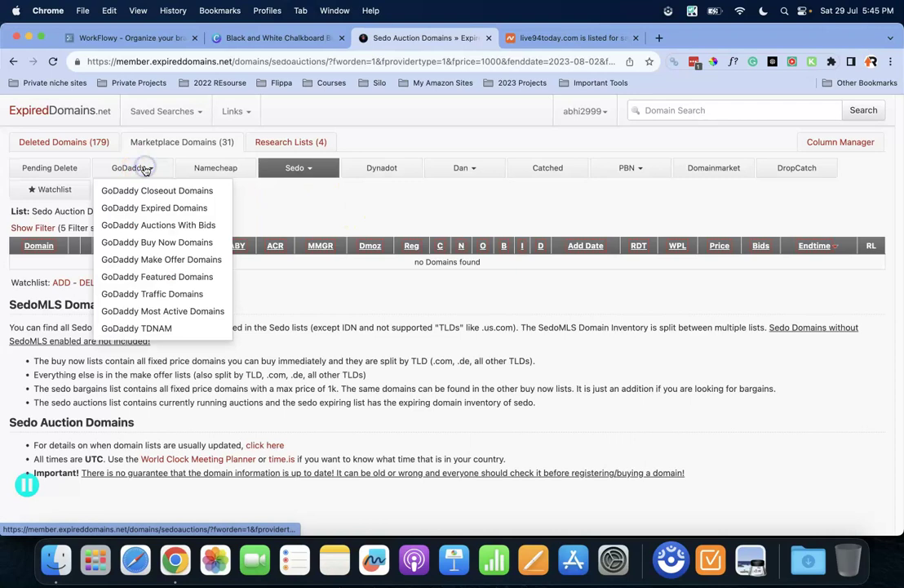
left_click(35, 230)
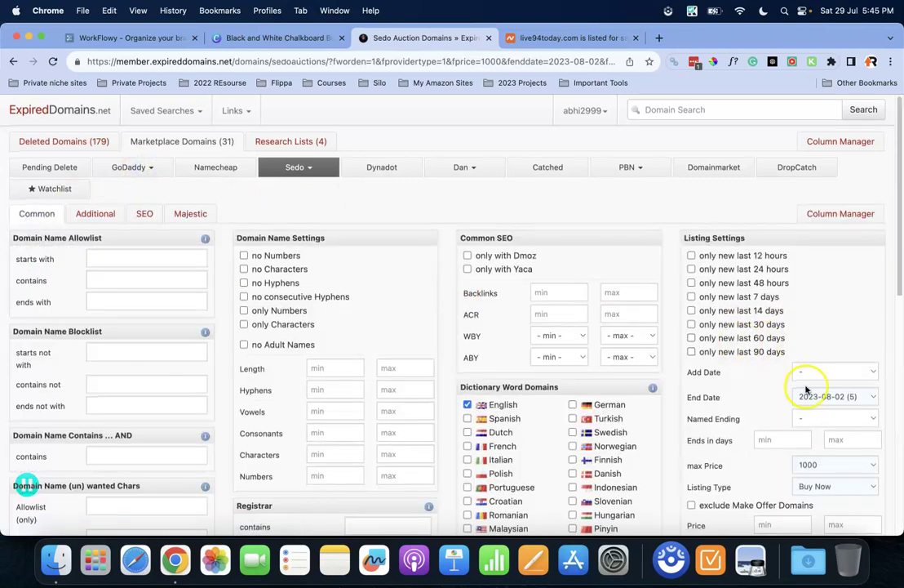
scroll(807, 383, "down", 2)
left_click(808, 308)
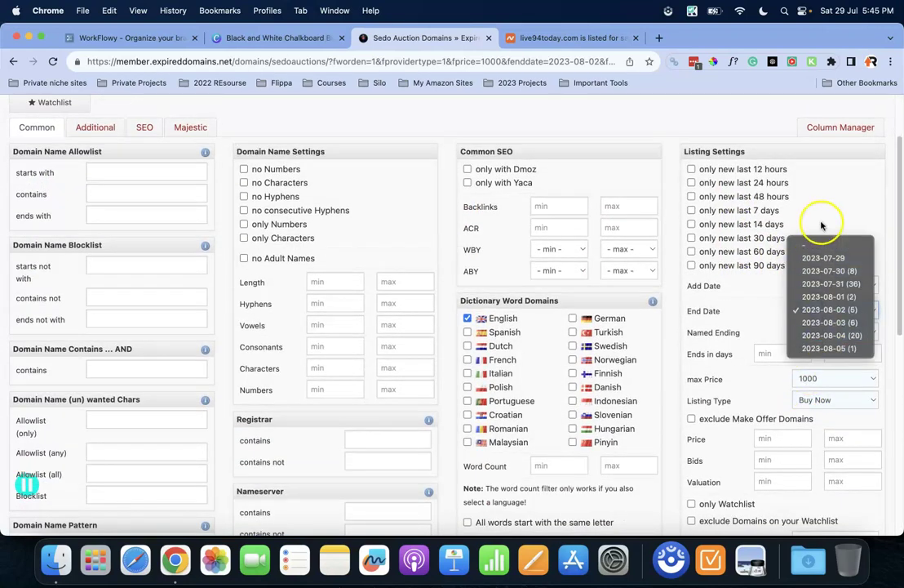
left_click(823, 245)
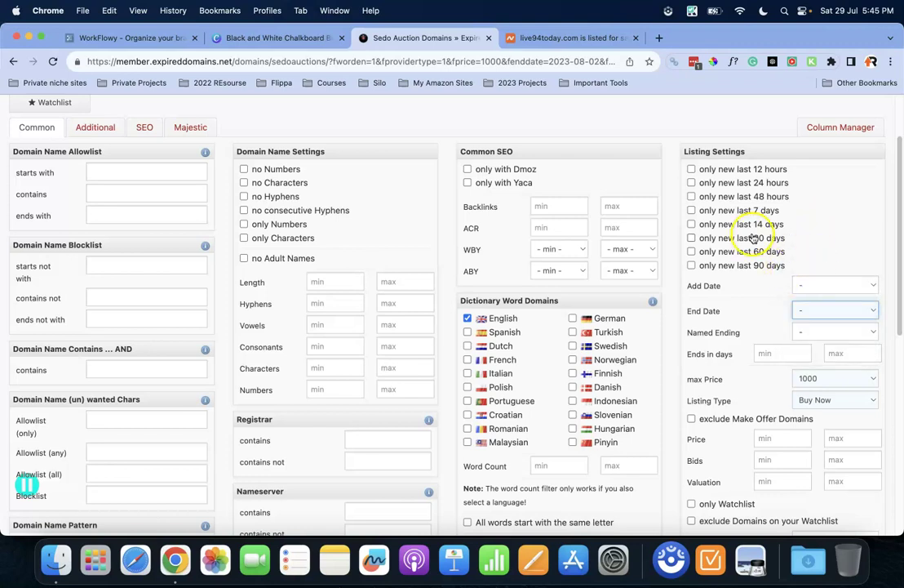
scroll(833, 356, "down", 2)
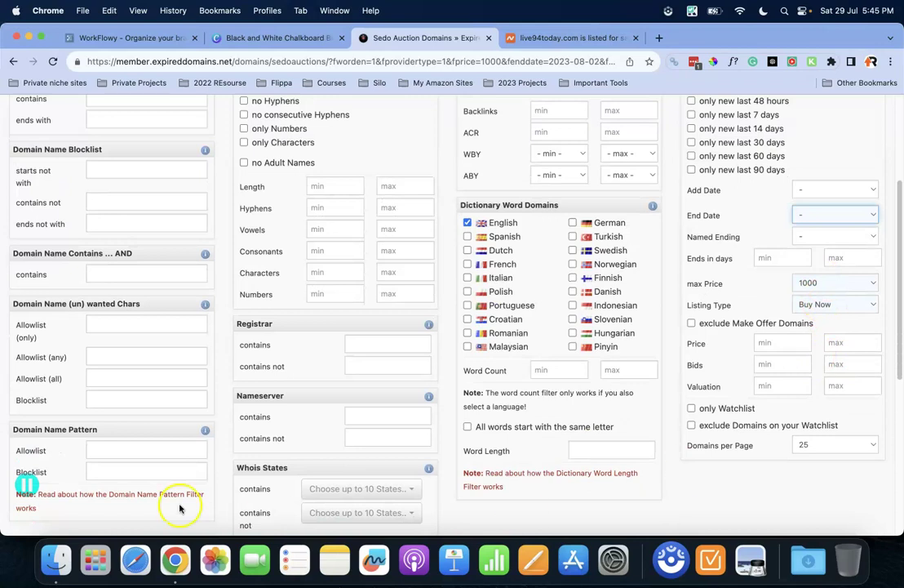
scroll(133, 392, "down", 3)
left_click(35, 441)
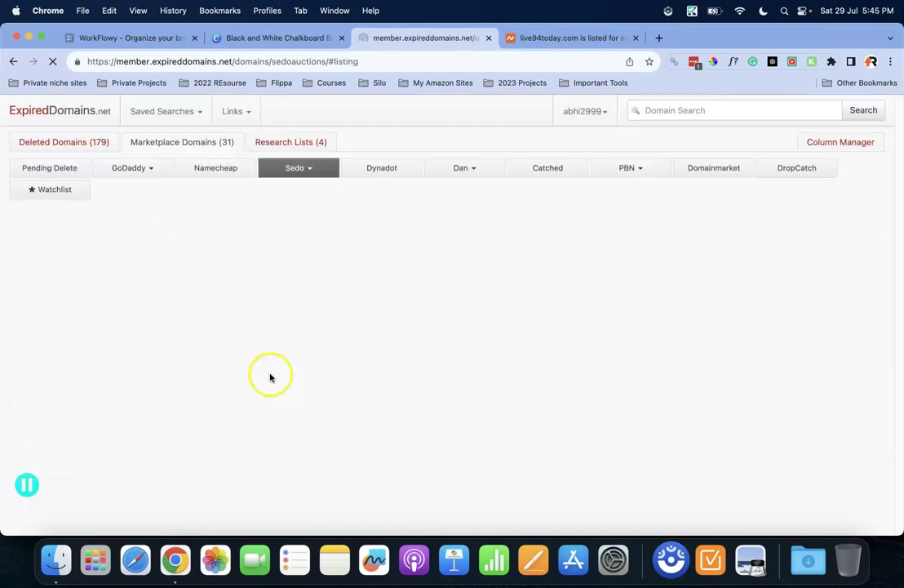
Check the GoDaddy Expired Domains list and the GoDaddy Buy Now Domains list with the remaining filters.
left_click(149, 167)
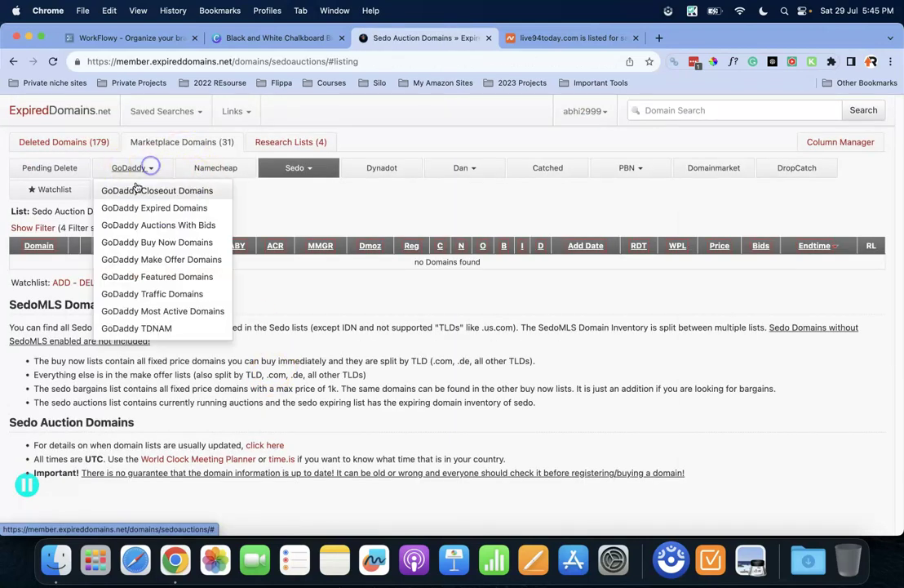
left_click(137, 210)
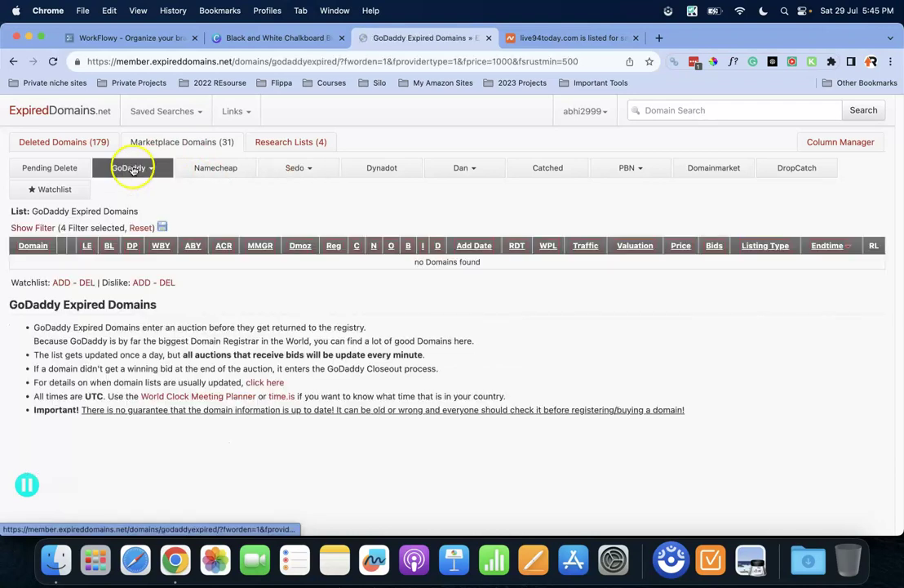
left_click(128, 168)
left_click(132, 242)
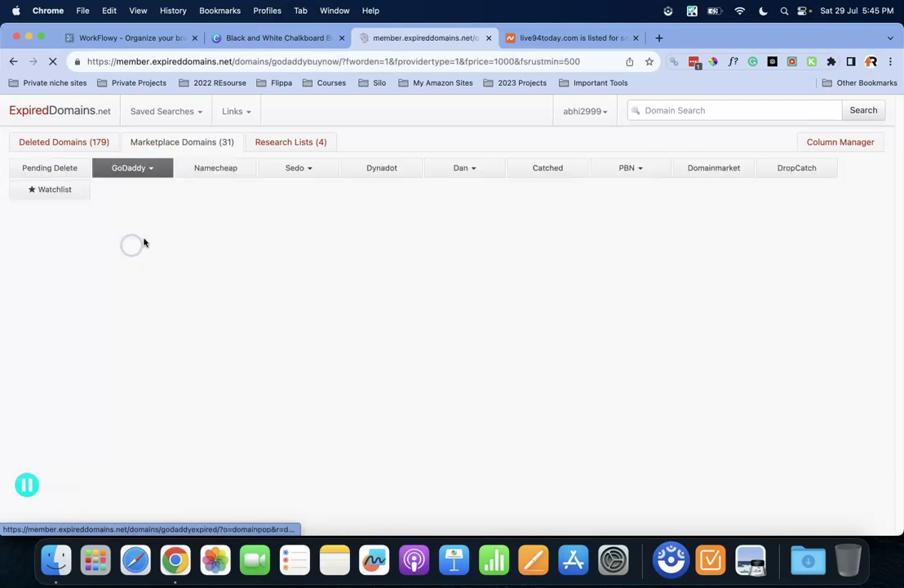
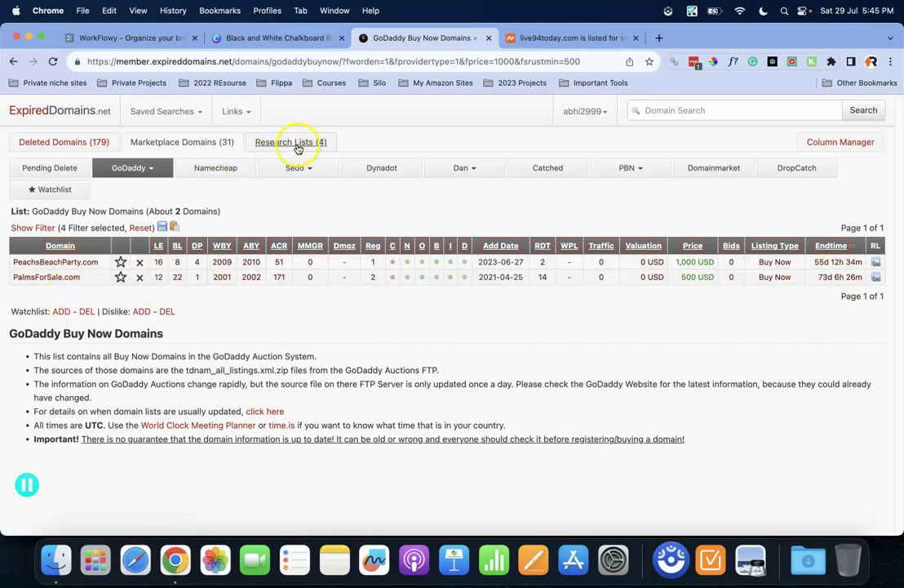
Check the Namecheap Auction Domains list and switch to the GoDaddy Traffic Domains list.
left_click(228, 168)
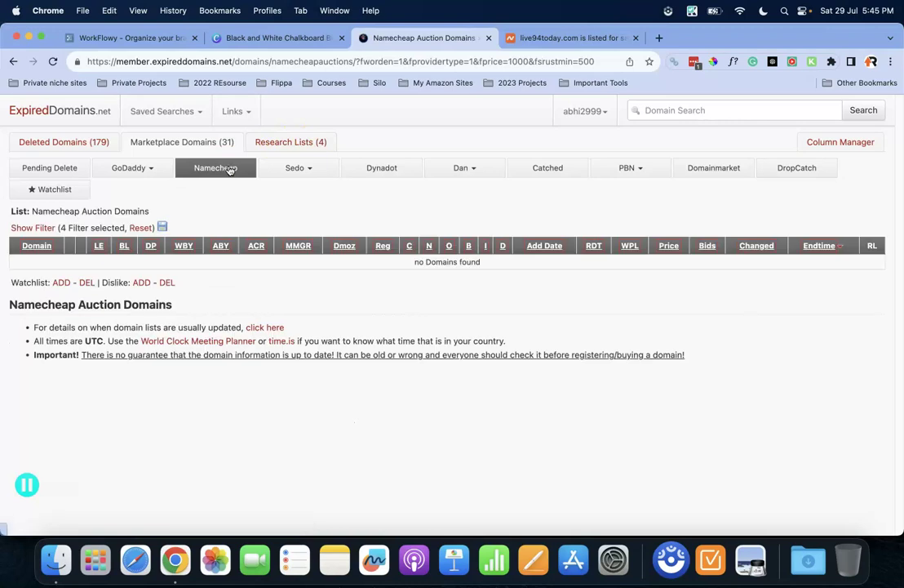
left_click(291, 164)
left_click(143, 170)
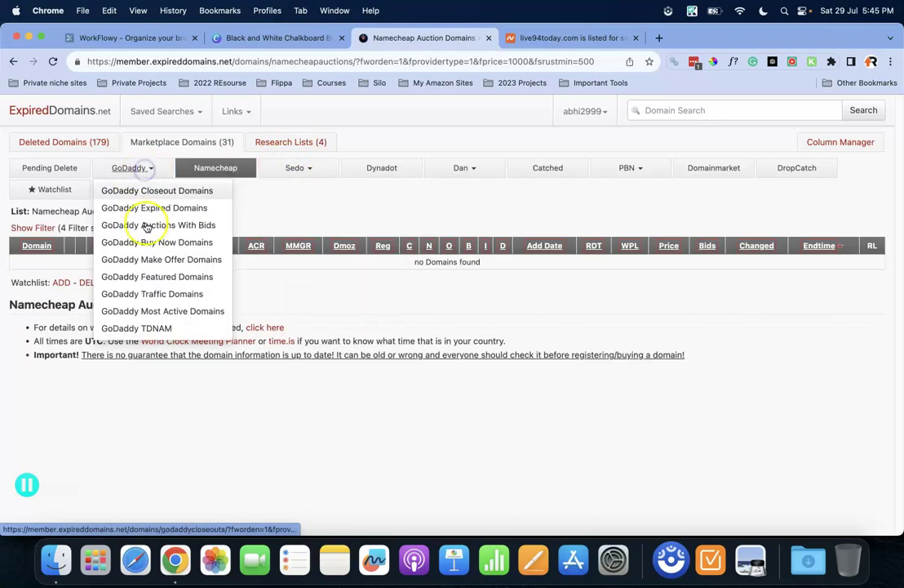
left_click(150, 294)
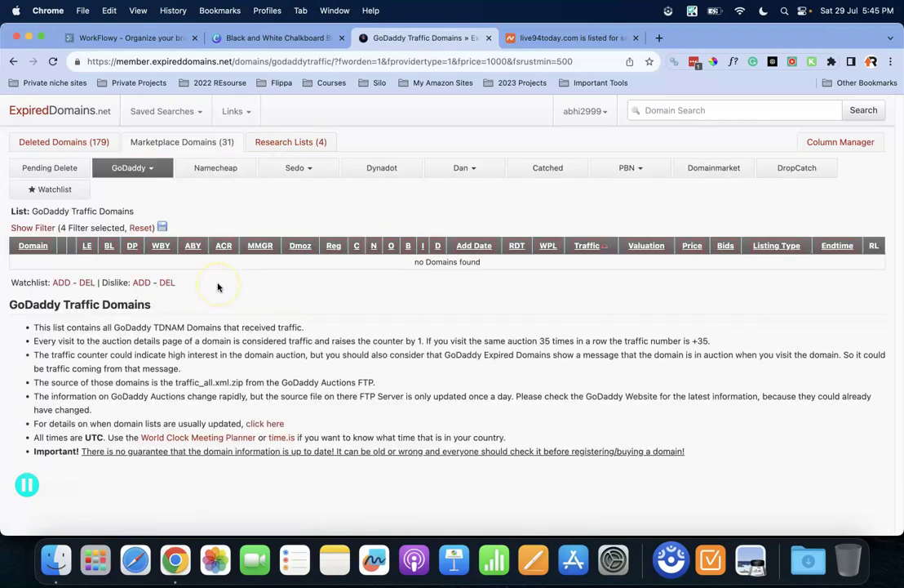
Clear the max Price and Listing Type filters on the GoDaddy Traffic Domains list and set Domains per Page to 200.
left_click(36, 229)
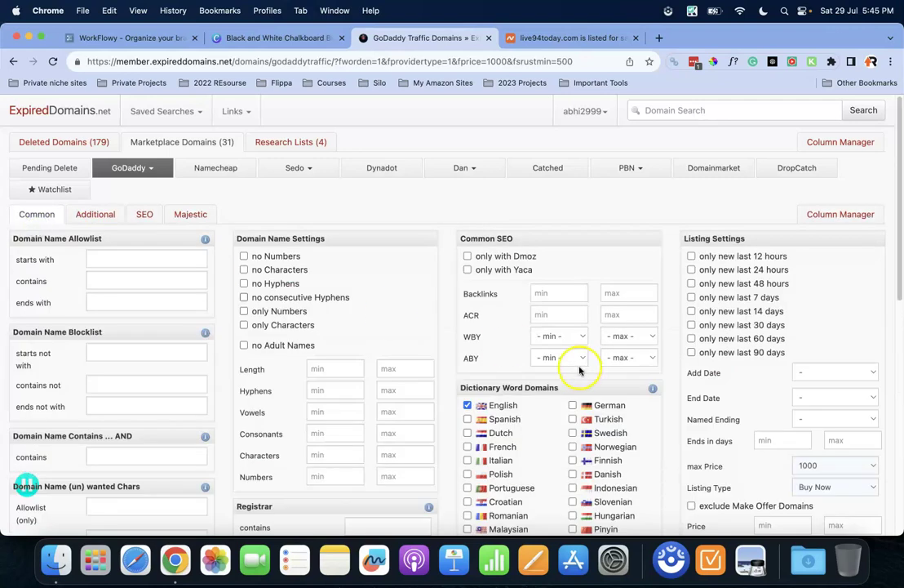
scroll(579, 369, "down", 5)
left_click(868, 261)
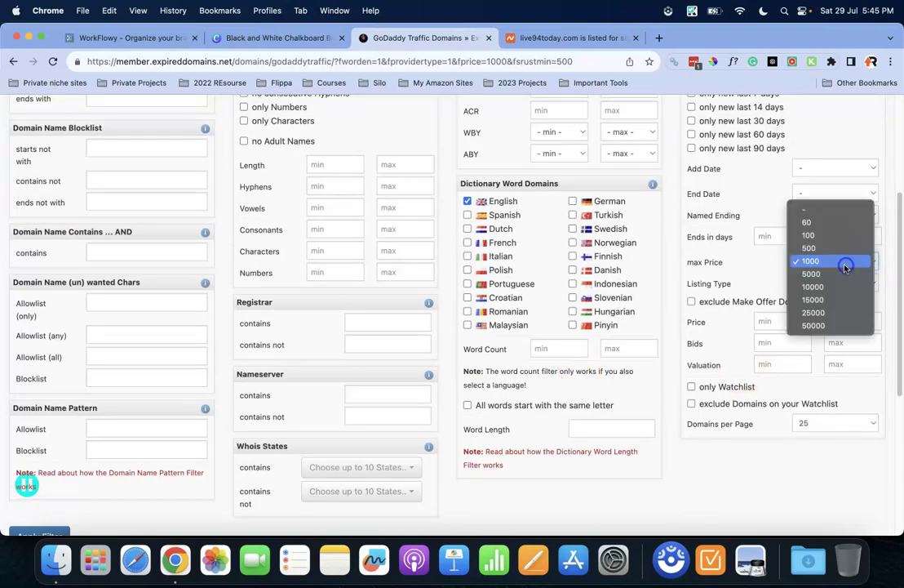
left_click(826, 211)
left_click(819, 261)
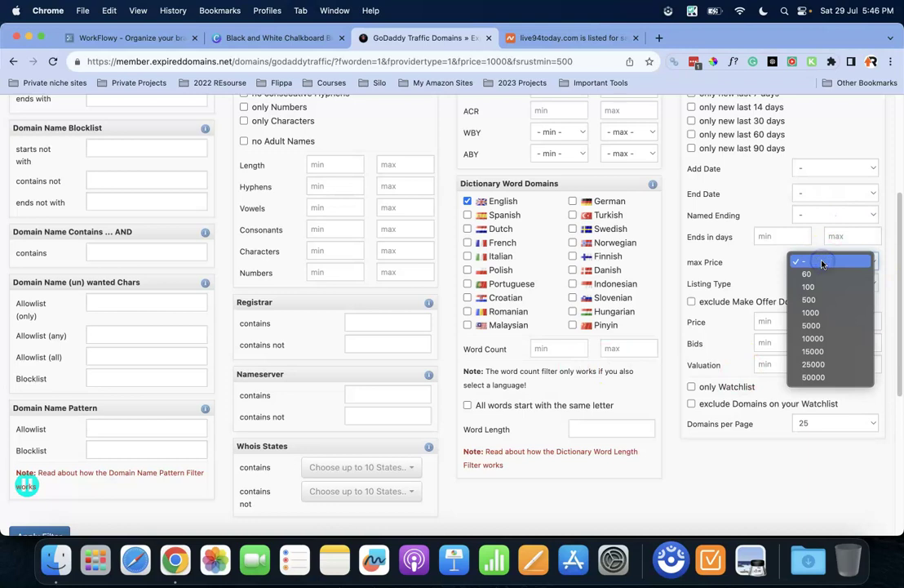
left_click(814, 262)
left_click(833, 283)
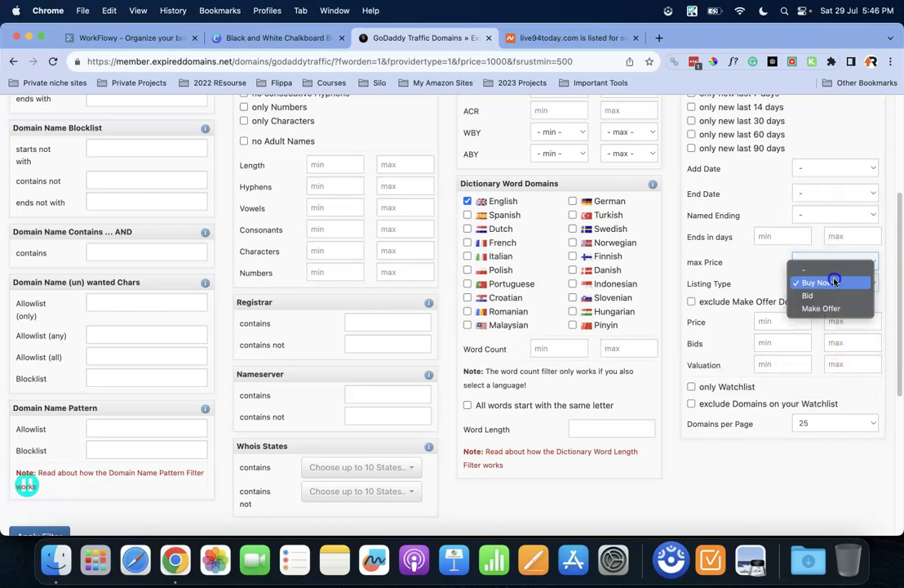
left_click(824, 264)
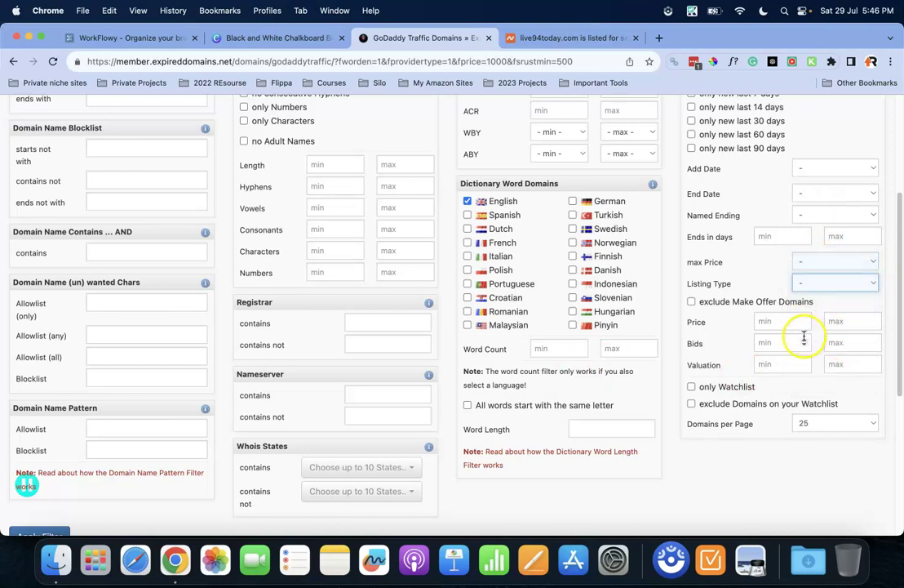
left_click(824, 424)
left_click(811, 478)
Set the minimum SEMRush Google.com traffic to 1000 and apply the filters to the GoDaddy Traffic Domains list.
scroll(577, 359, "up", 3)
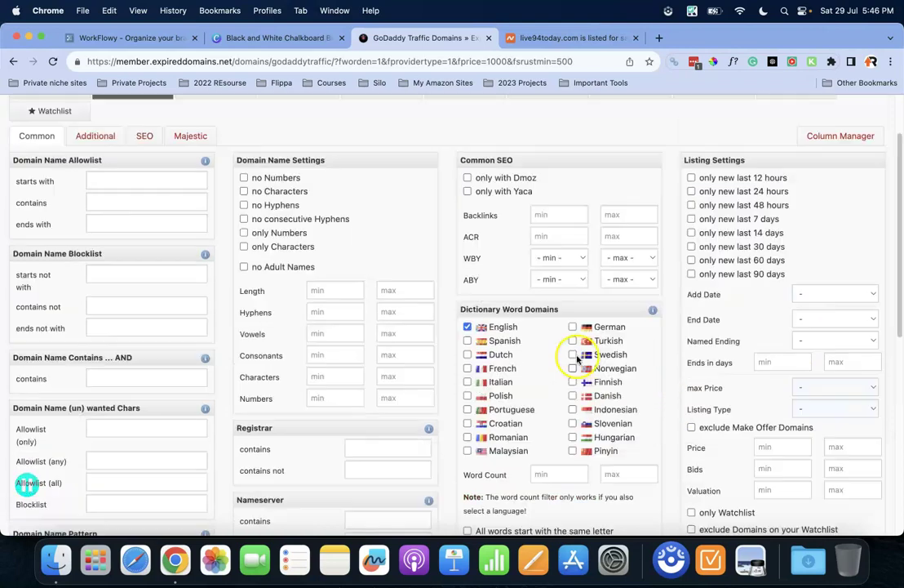
scroll(577, 359, "up", 2)
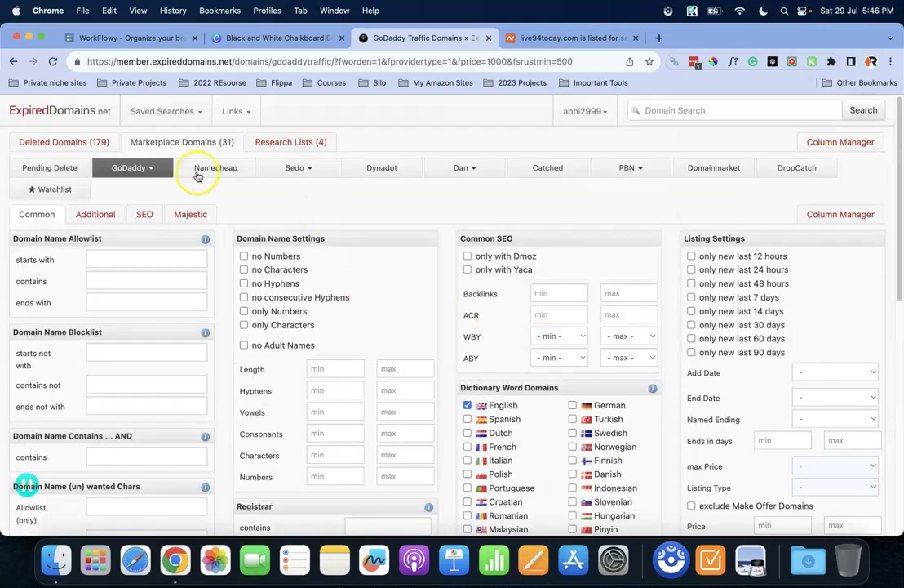
left_click(192, 215)
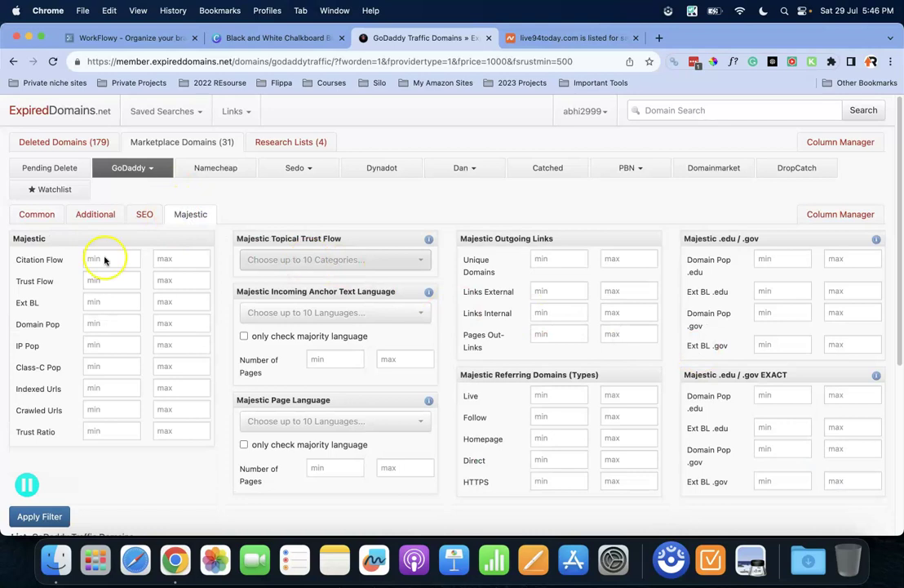
left_click(162, 221)
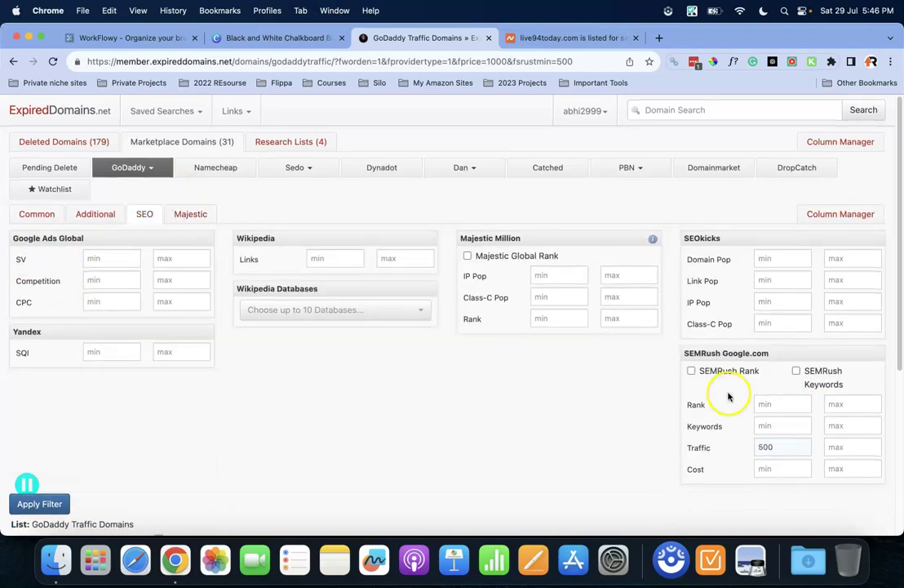
scroll(775, 369, "down", 2)
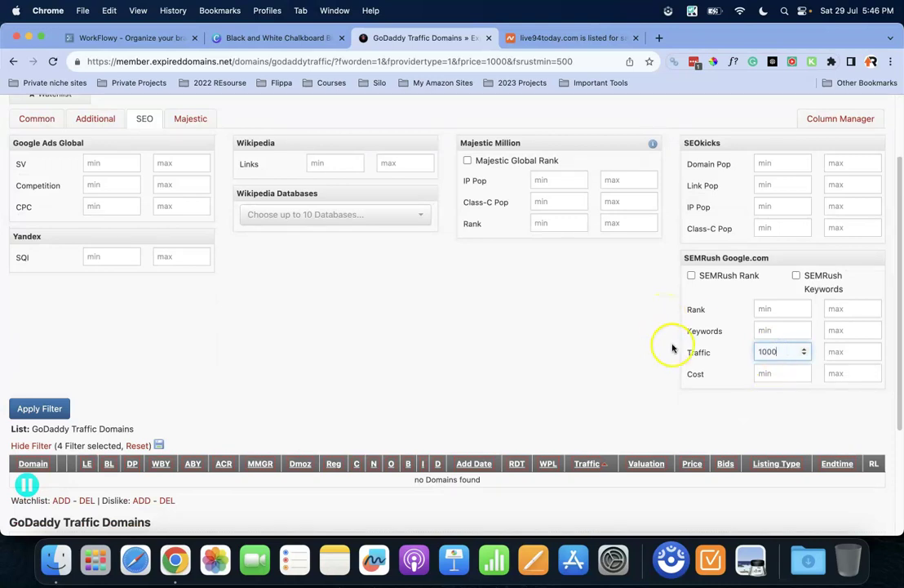
left_click(33, 408)
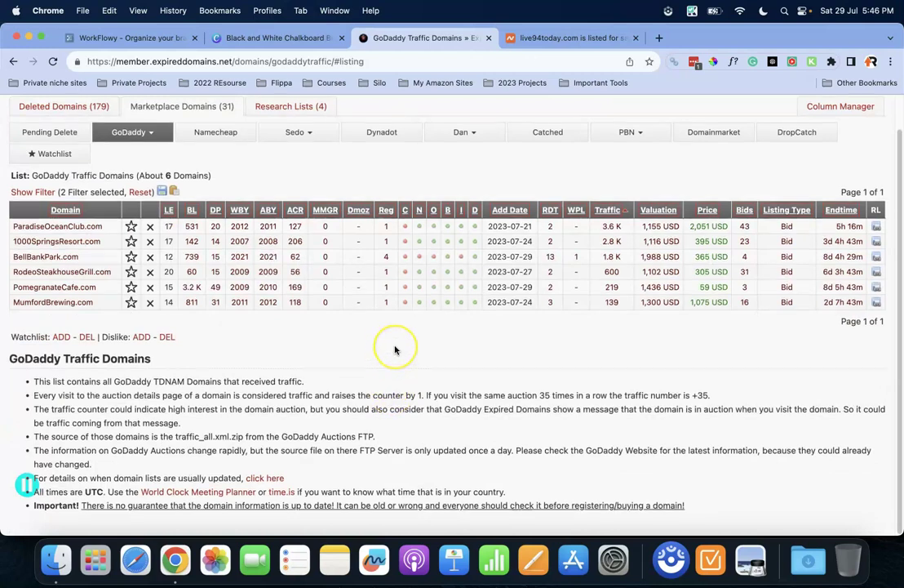
Open the listings for ParadiseOceanClub.com, 1000SpringsResort.com and RodeoSteakhouseGrill.com in new browser tabs.
scroll(395, 351, "up", 1)
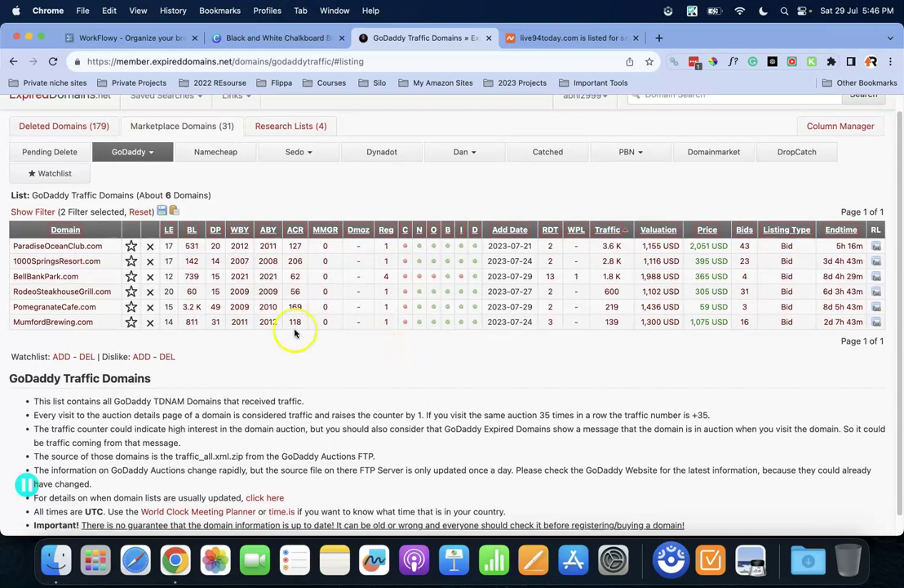
left_click(90, 247, "super")
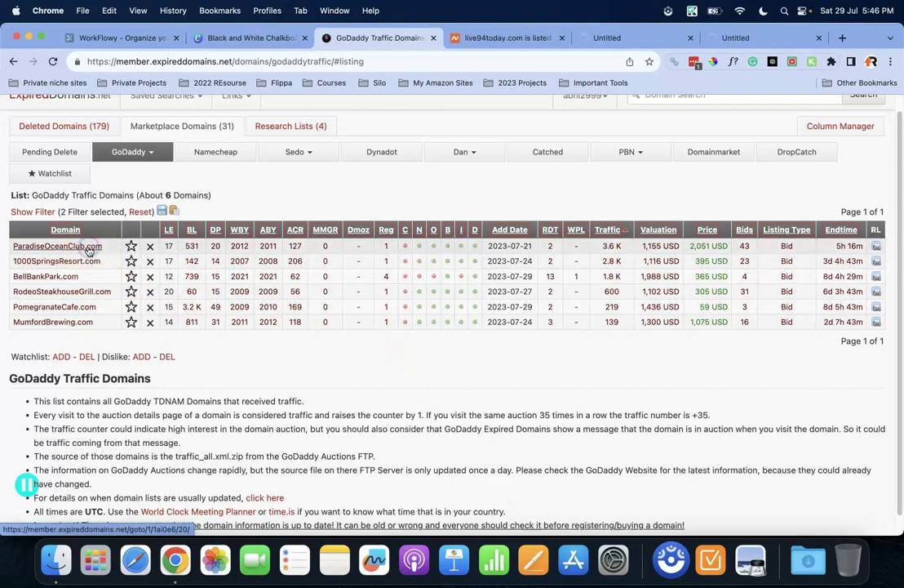
left_click(79, 294, "super")
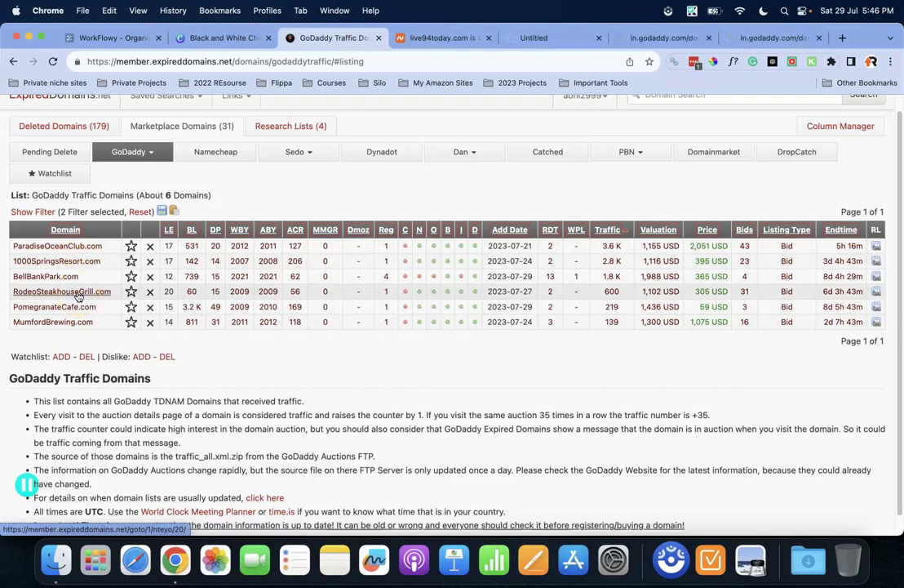
Copy the domain name rodeosteakhousegrill.com from its GoDaddy auction page and look it up in Ahrefs Site Explorer.
left_click(771, 37)
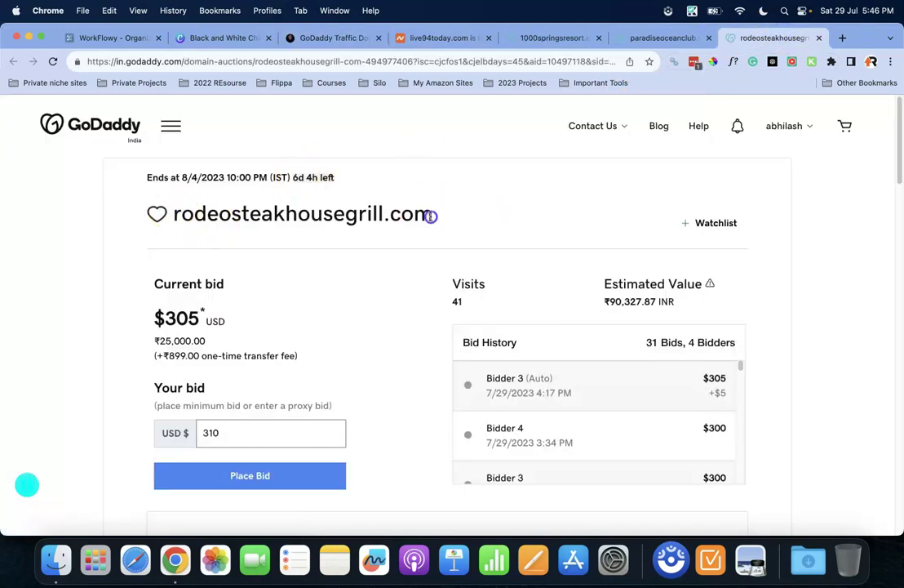
left_click(177, 214)
left_click_drag(177, 214, 421, 213)
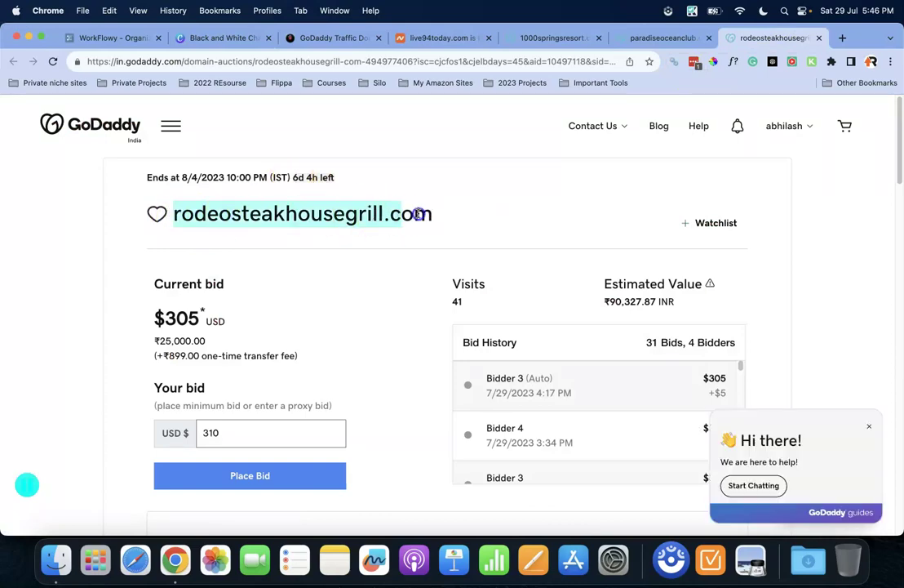
right_click(421, 212)
left_click(447, 242)
key("ctrl+Up")
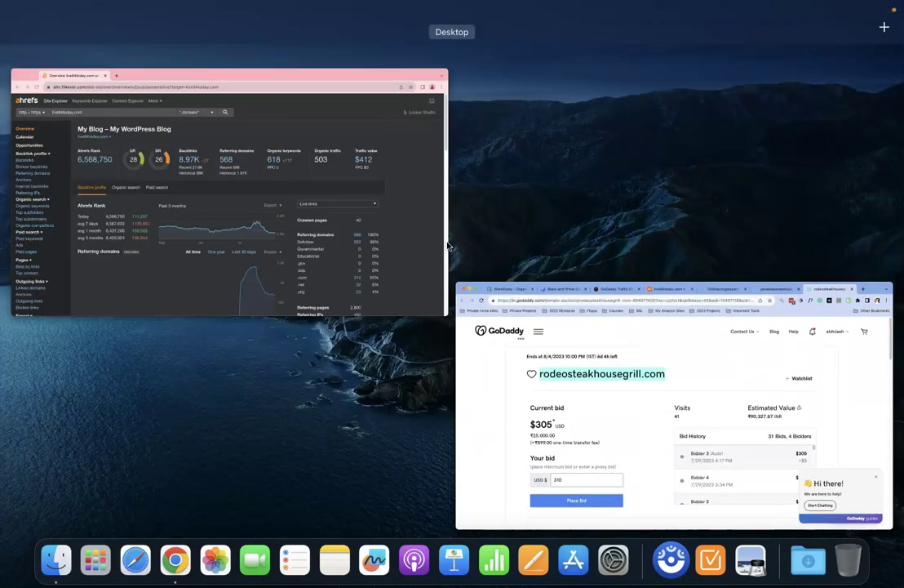
left_click(444, 242)
key("super+v")
key("Return")
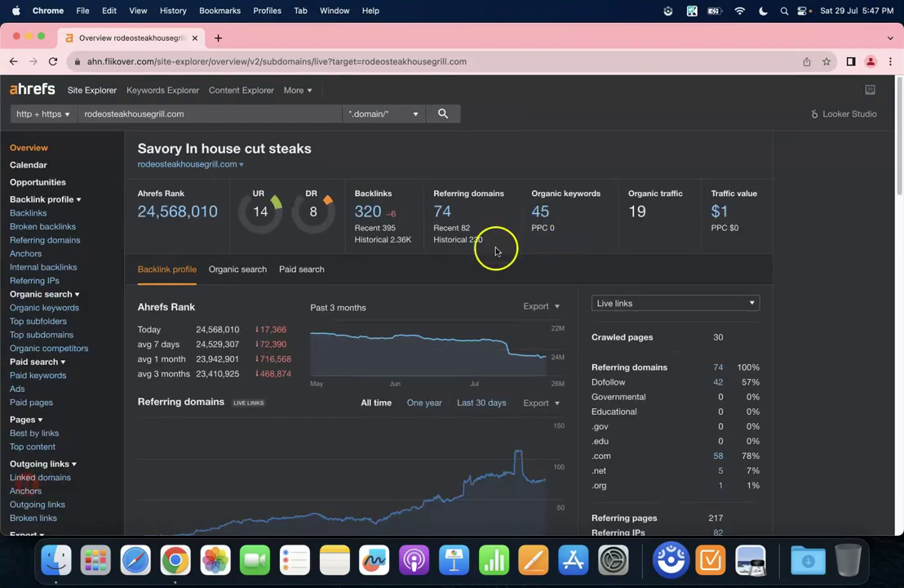
Review the backlink profile and organic search traffic of rodeosteakhousegrill.com.
scroll(471, 253, "down", 5)
scroll(474, 257, "up", 5)
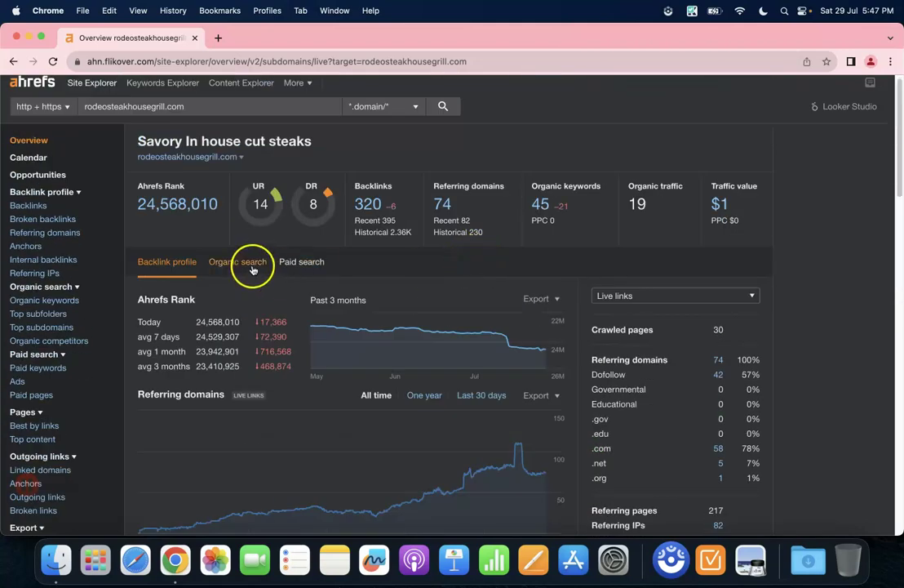
left_click(239, 261)
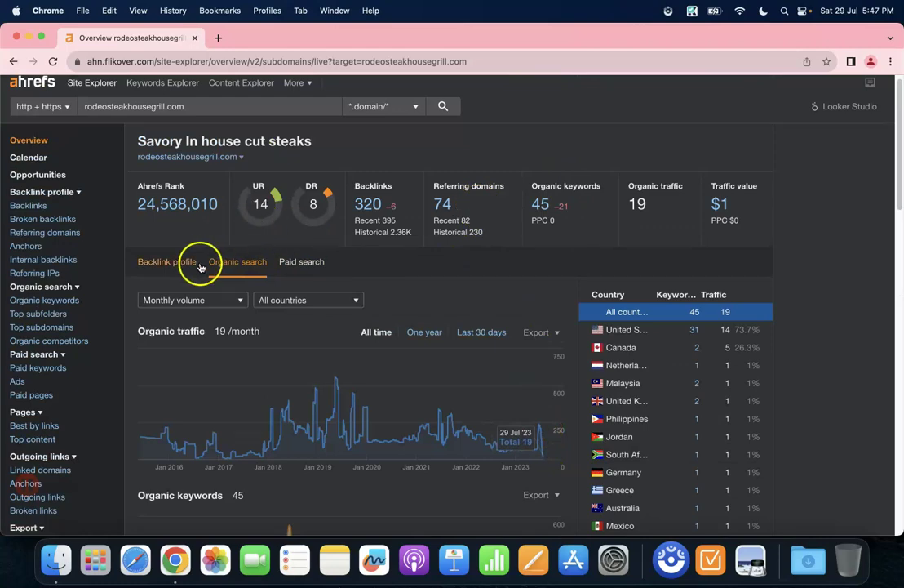
left_click(165, 260)
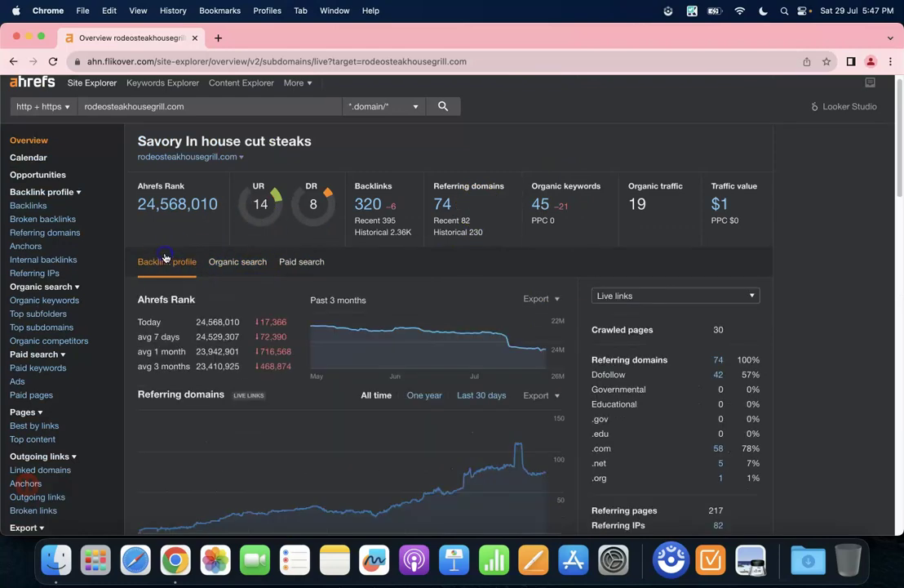
Return to ExpiredDomains.net and check the Dynadot Expired Domains list, then the Dan Buy Now .com Domains list.
key("ctrl+Up")
left_click(175, 183)
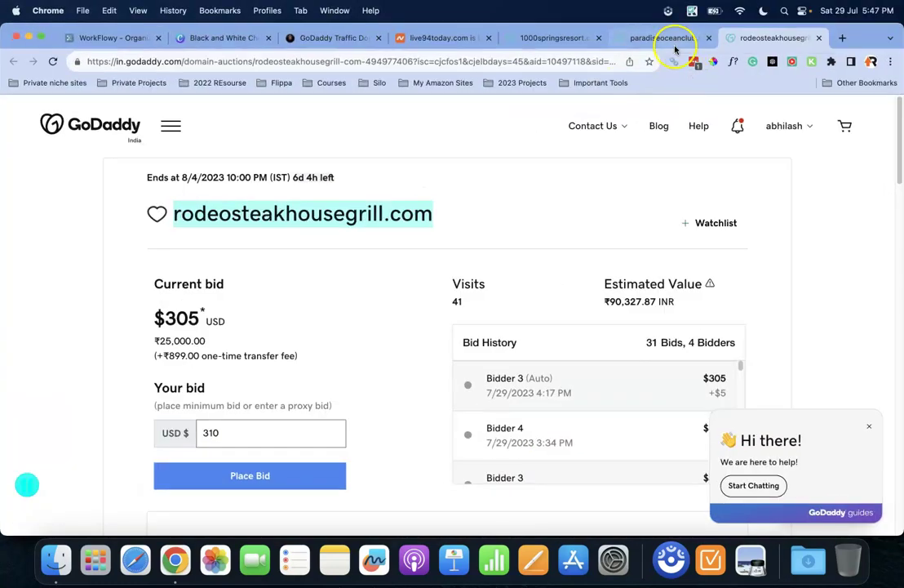
left_click(324, 34)
scroll(324, 194, "up", 1)
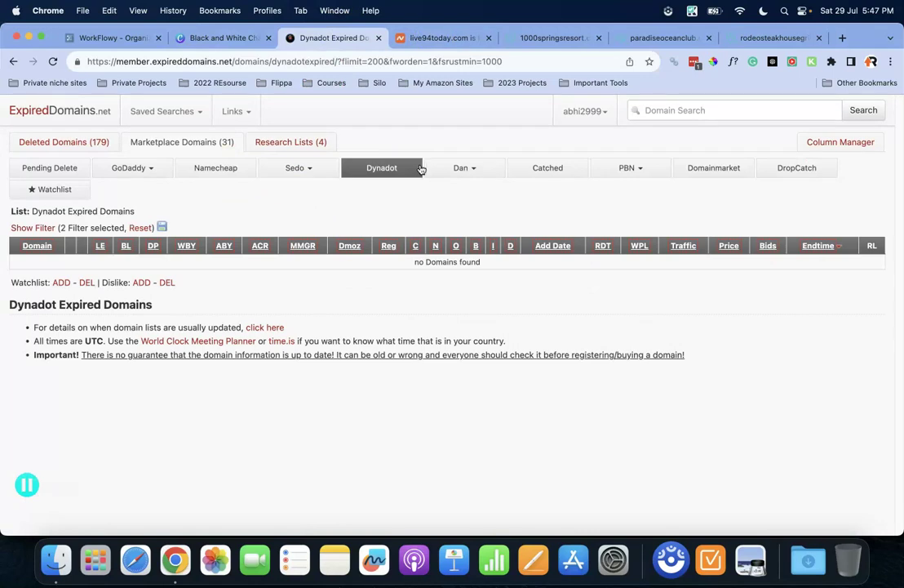
left_click(463, 163)
left_click(470, 188)
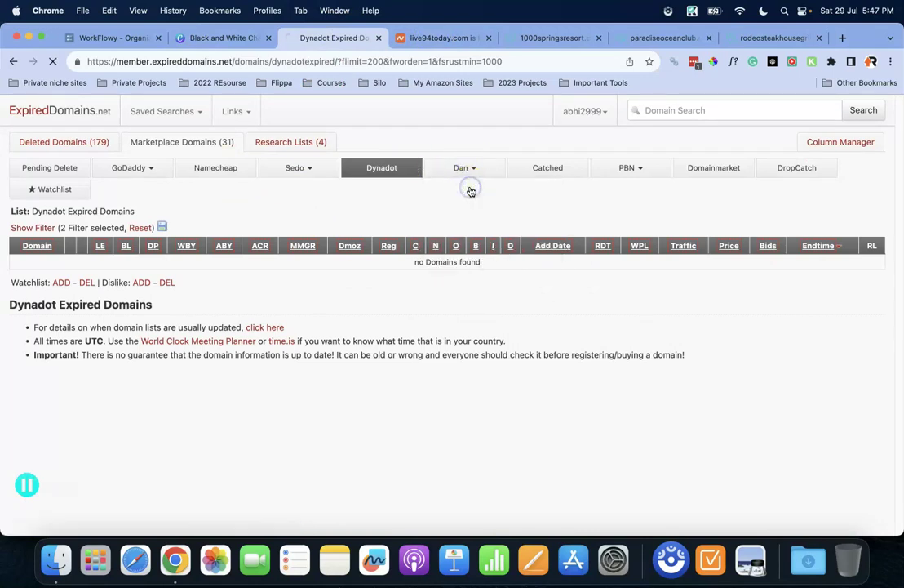
Sort the Dan Buy Now .com Domains list by price from lowest to highest.
scroll(261, 245, "down", 3)
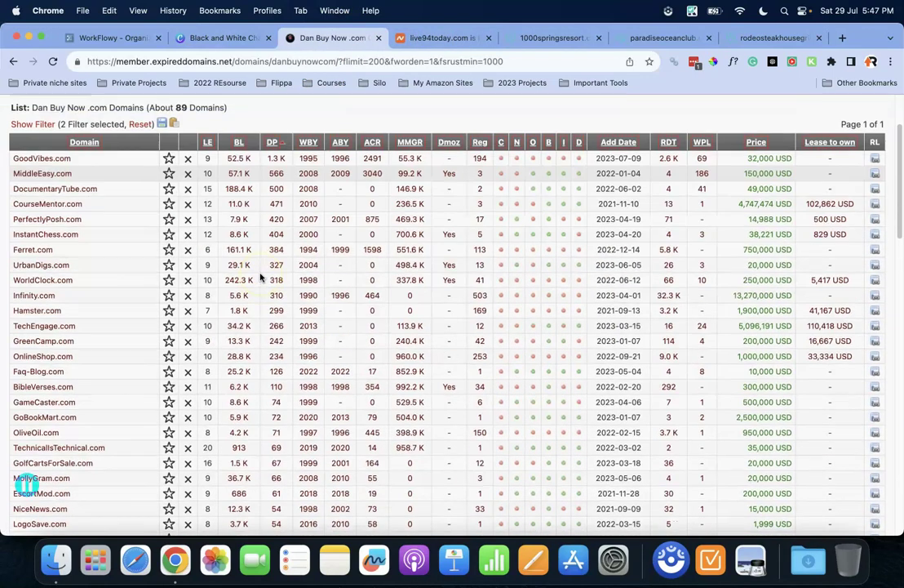
scroll(260, 278, "down", 1)
left_click(753, 133)
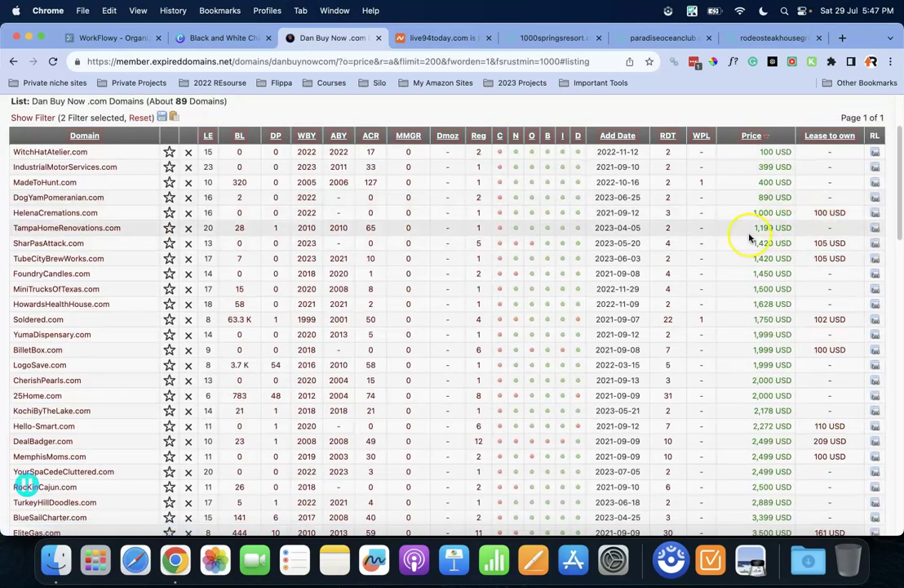
scroll(755, 245, "down", 1)
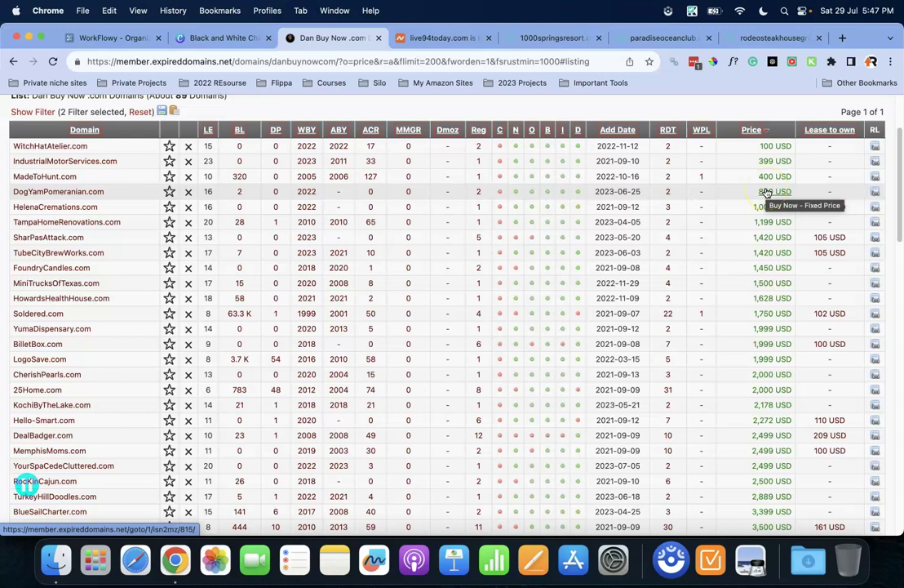
Open the IndustrialMotorServices.com sale page on Dan.com and look the domain up in Ahrefs Site Explorer.
left_click(103, 163, "super")
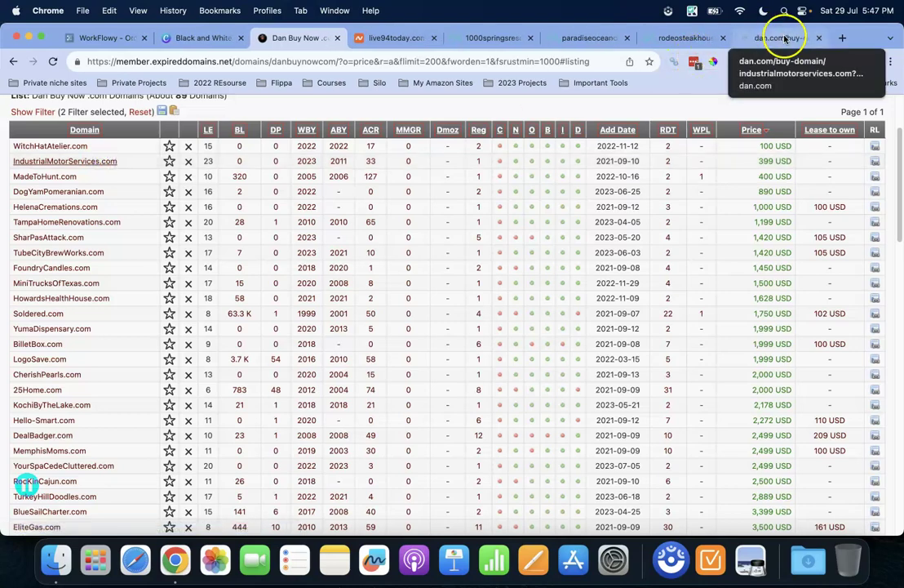
left_click(773, 37)
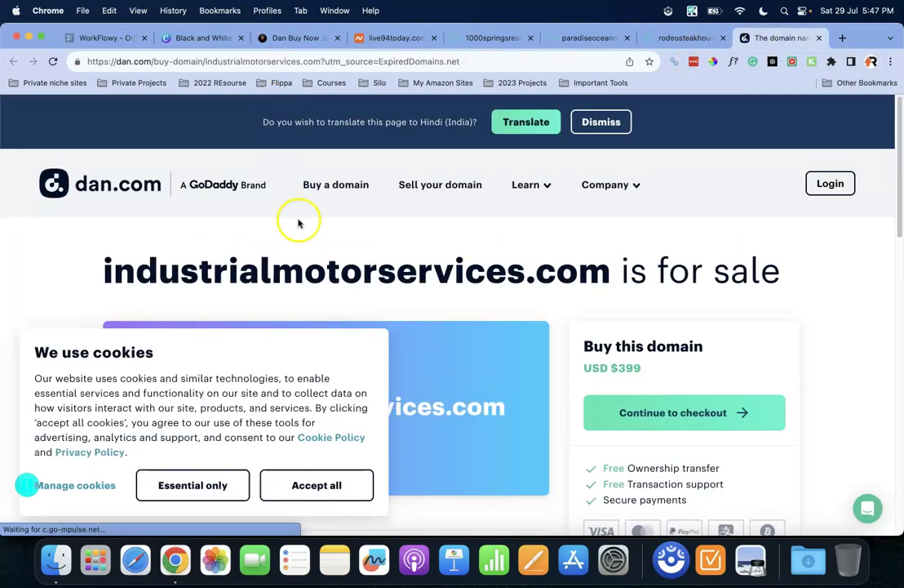
scroll(299, 218, "down", 2)
left_click_drag(103, 184, 600, 188)
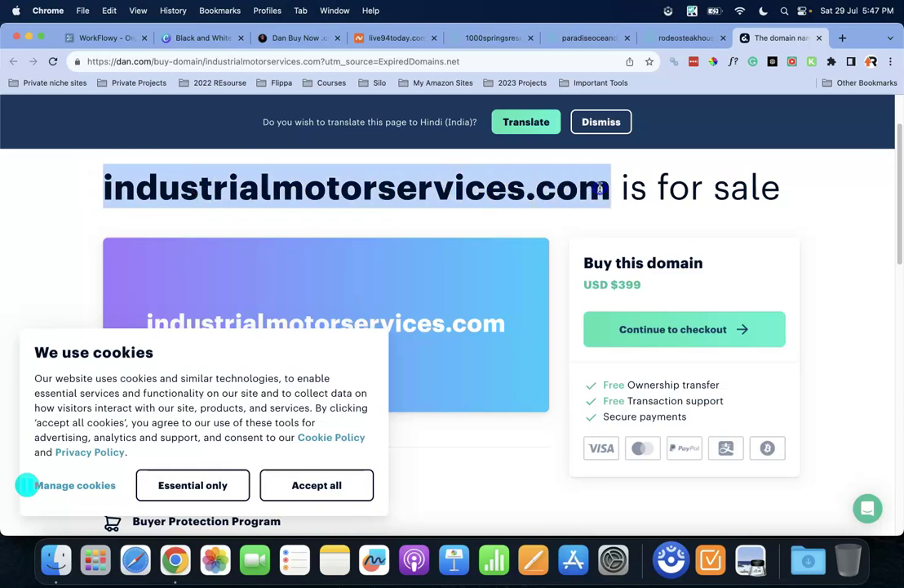
key("ctrl+Up")
left_click(248, 243)
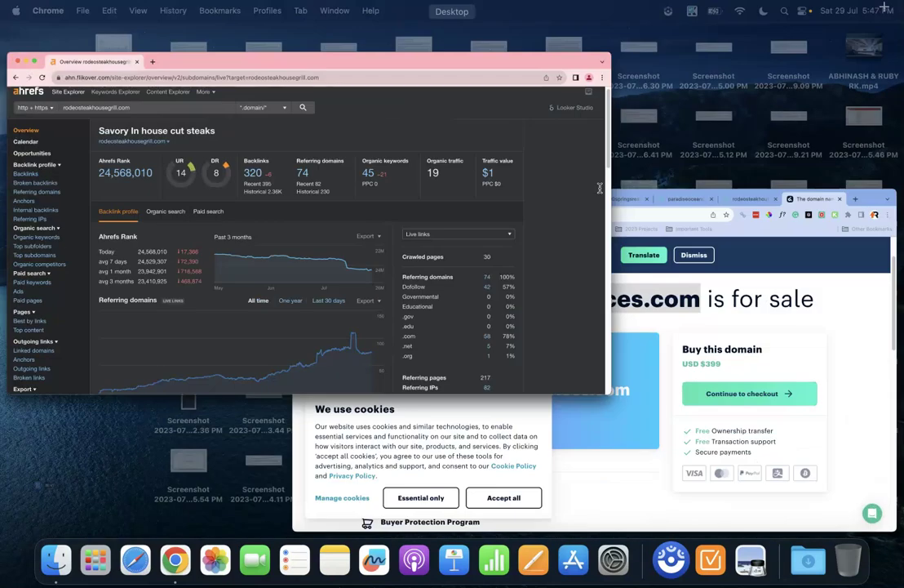
key("super+v")
key("Return")
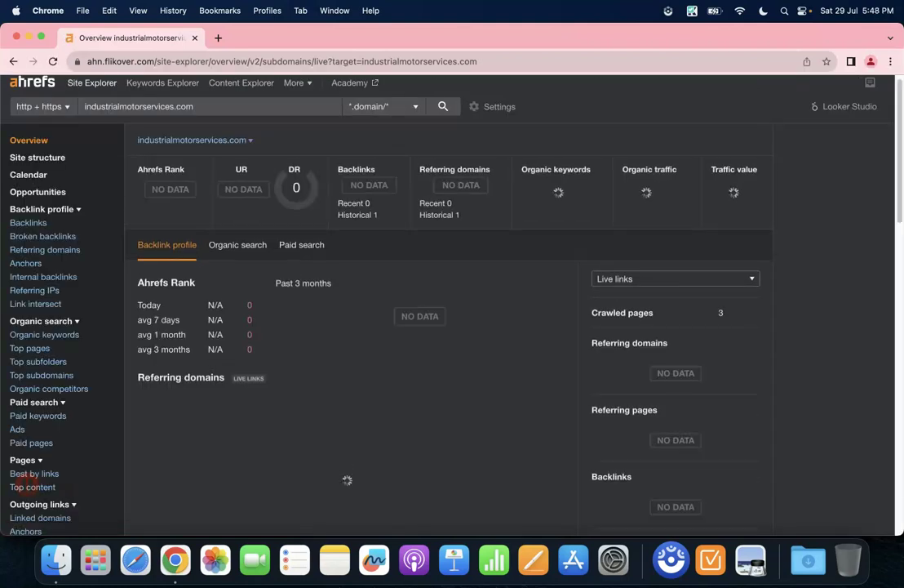
Go back from Ahrefs to the price-sorted Dan Buy Now .com Domains list.
key("ctrl+Up")
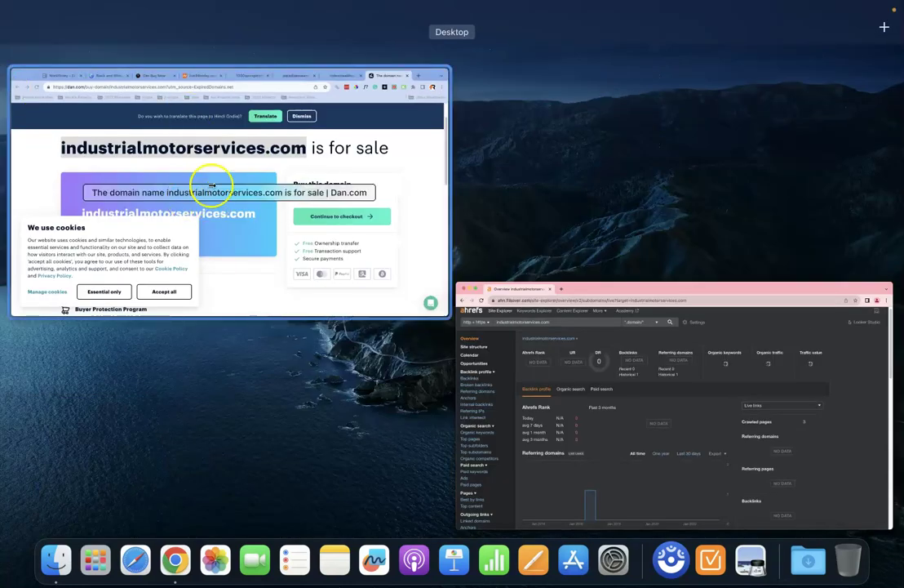
left_click(218, 182)
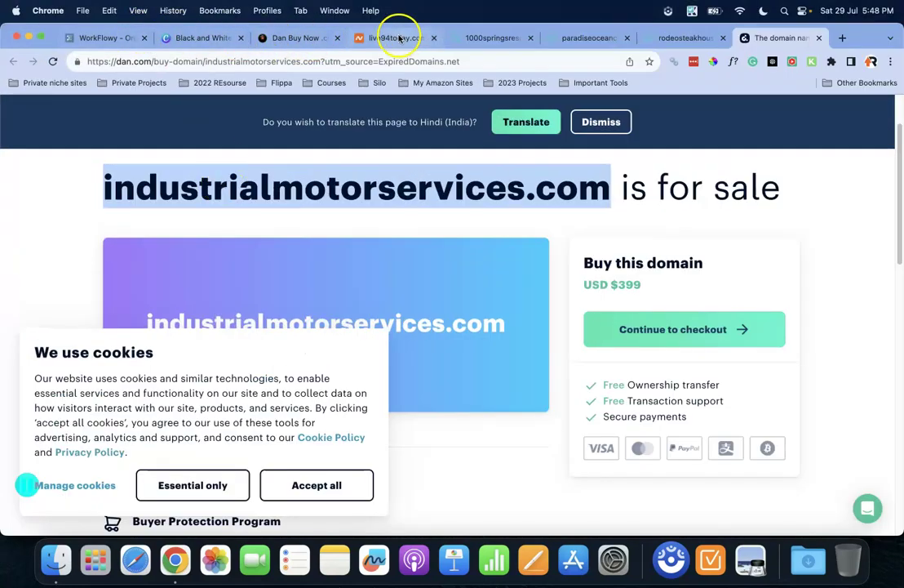
left_click(273, 39)
scroll(422, 242, "up", 2)
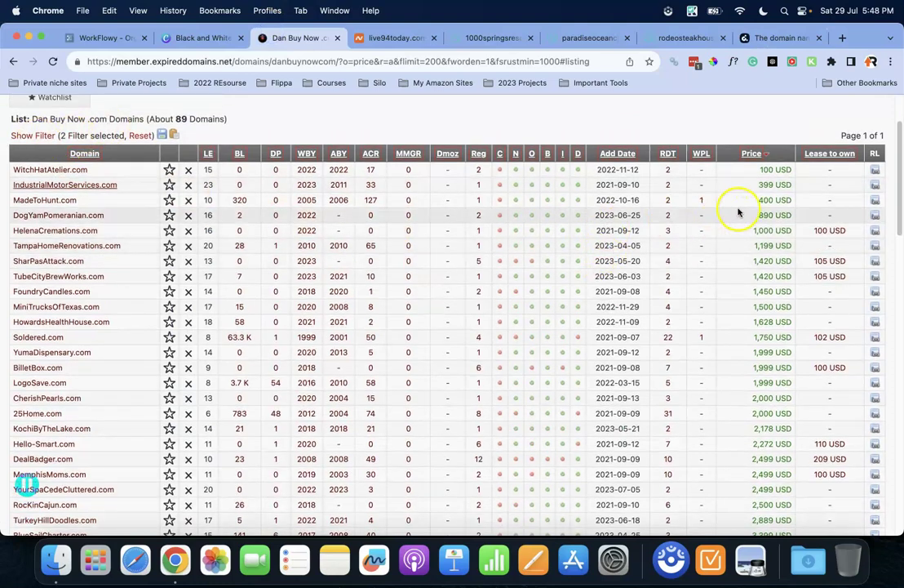
Check the GoDaddy Traffic Domains list, then review prices in the GoDaddy Buy Now Domains list.
scroll(571, 253, "up", 3)
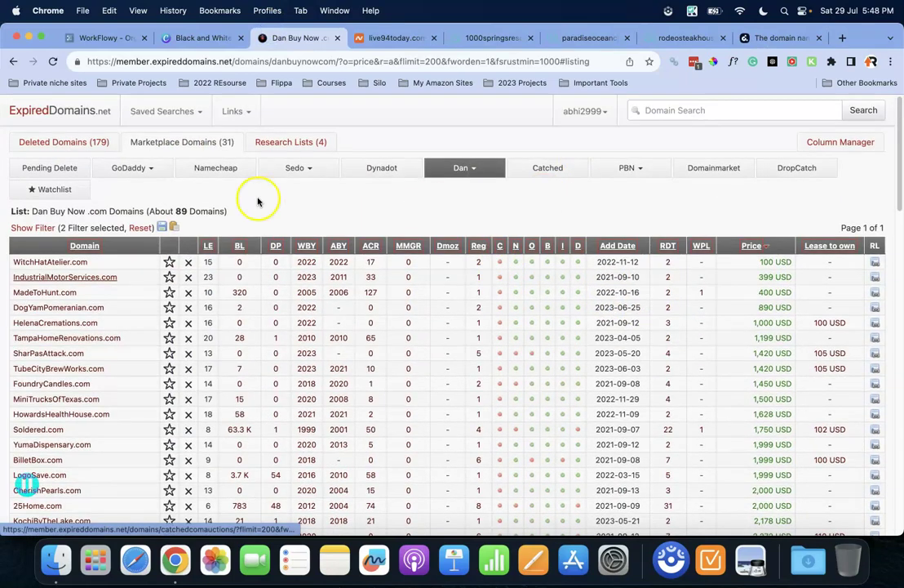
left_click(128, 166)
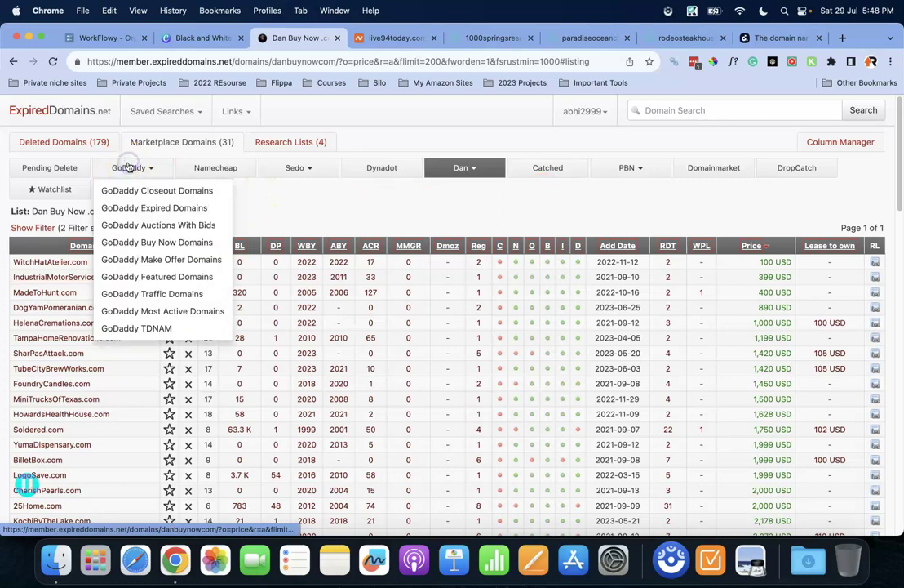
left_click(150, 292)
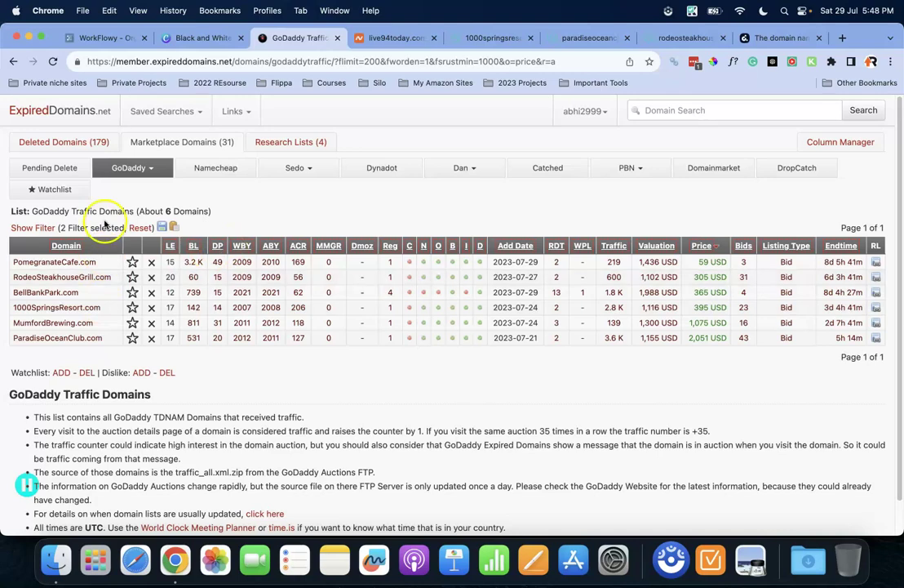
left_click(146, 169)
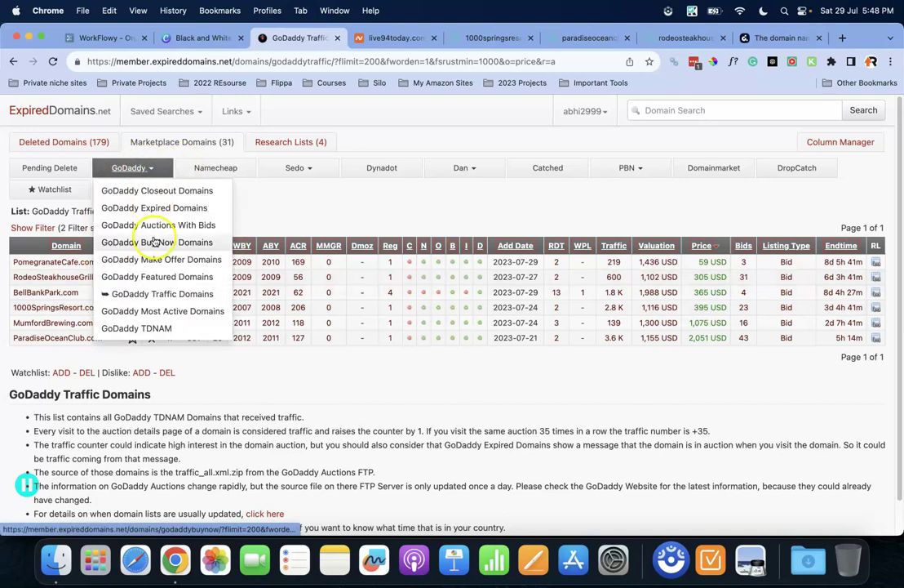
left_click(151, 240)
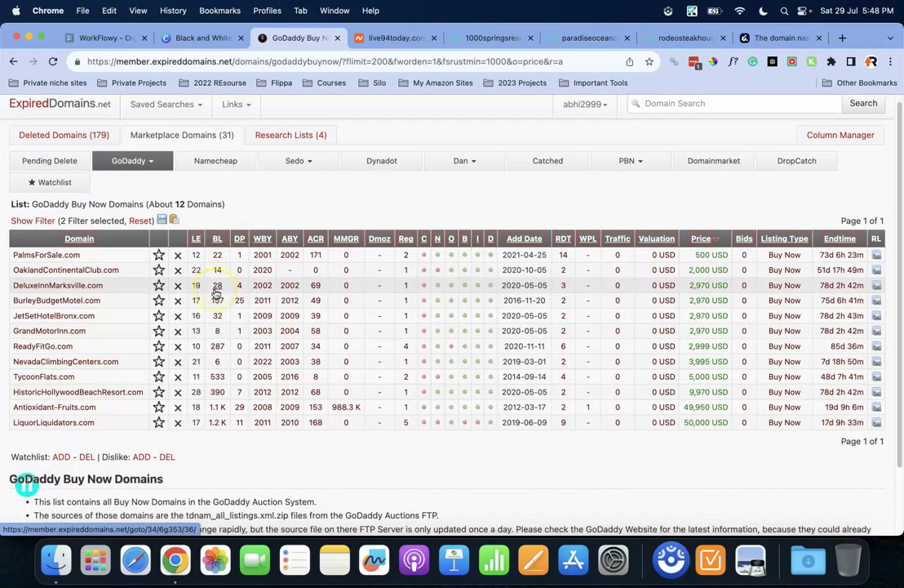
scroll(216, 291, "down", 1)
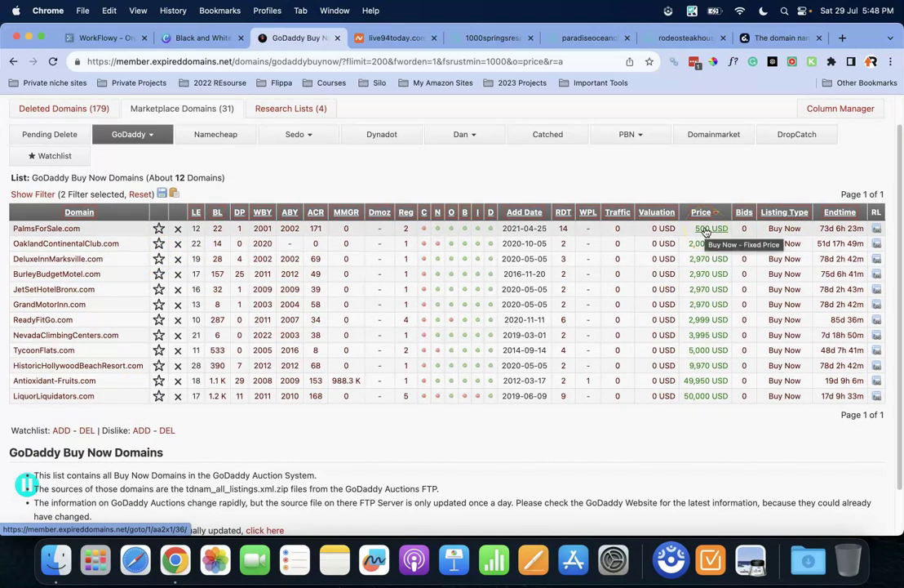
Check the Namecheap Auction Domains list, revisit GoDaddy Buy Now Domains for comparison, and return to the Namecheap list.
scroll(563, 305, "up", 2)
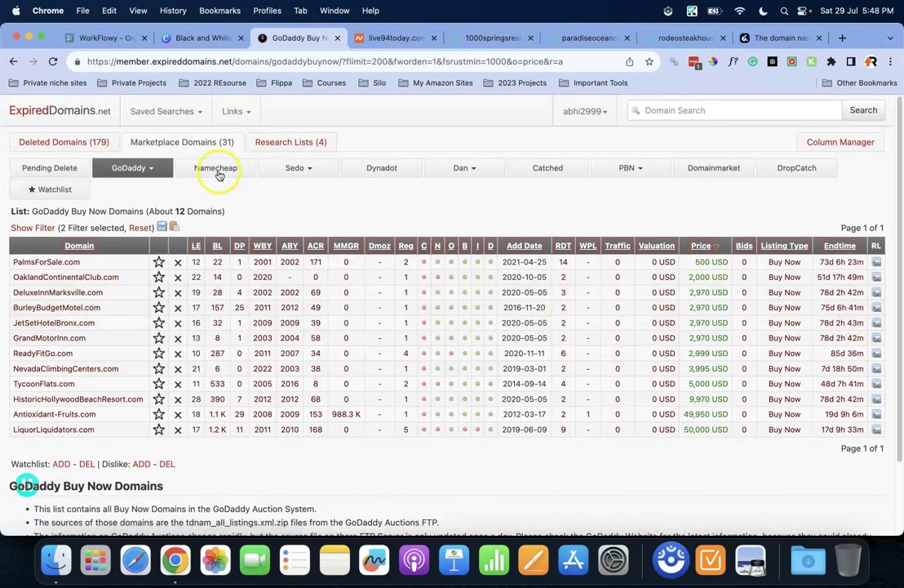
left_click(212, 166)
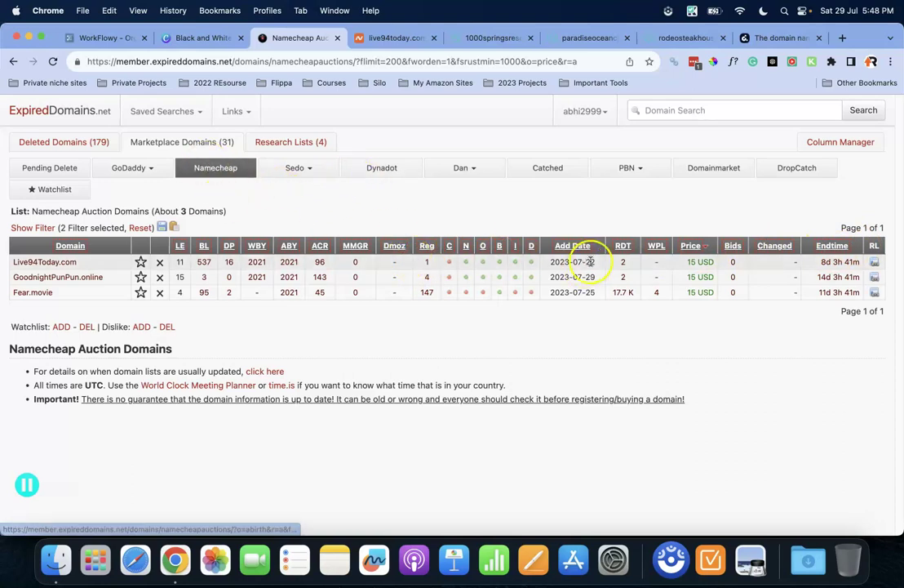
mouse_move(131, 168)
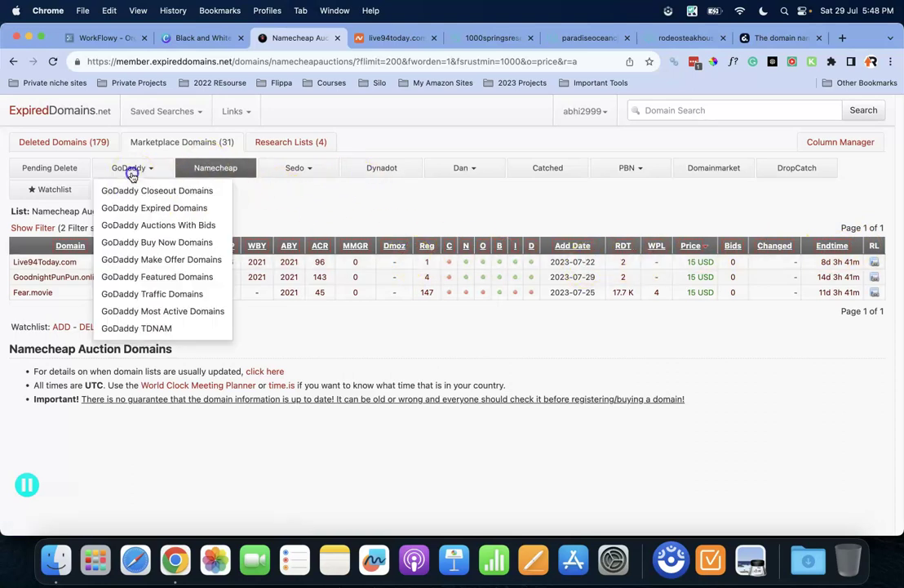
left_click(140, 240)
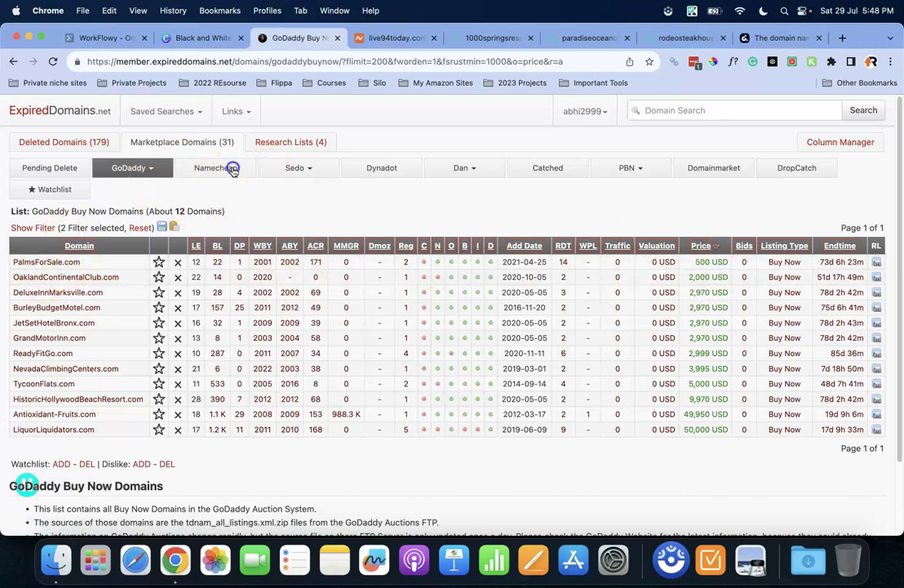
left_click(215, 168)
Filter the Namecheap auction list to domains with SEMRush Rank and SEMRush Keywords data, keeping the minimum traffic filter of 1000.
left_click(30, 227)
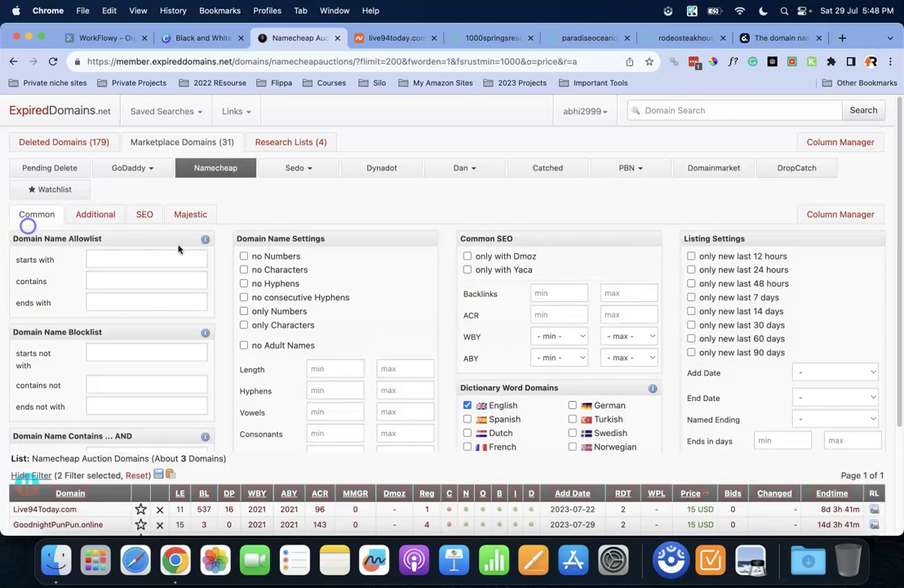
left_click(145, 214)
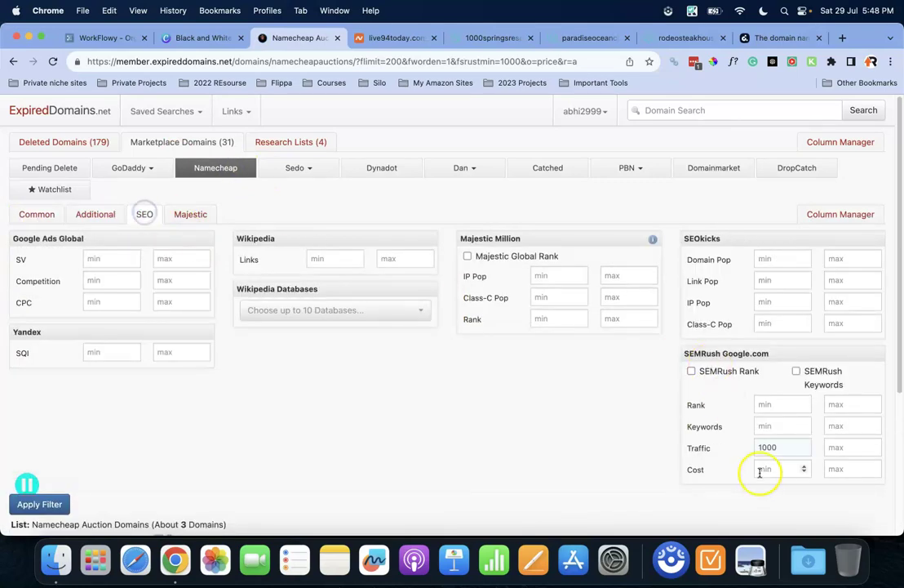
scroll(777, 424, "down", 1)
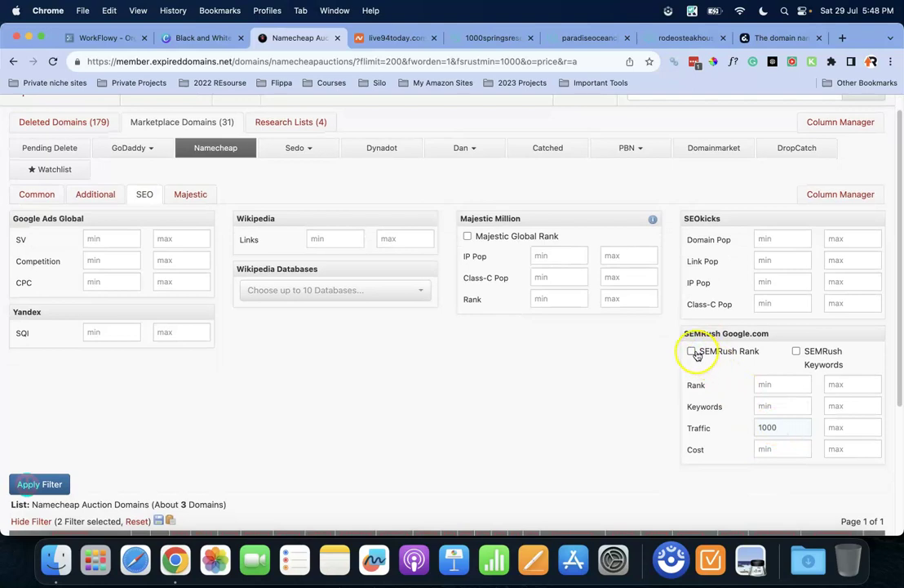
left_click(796, 350)
scroll(460, 410, "down", 5)
left_click(37, 299)
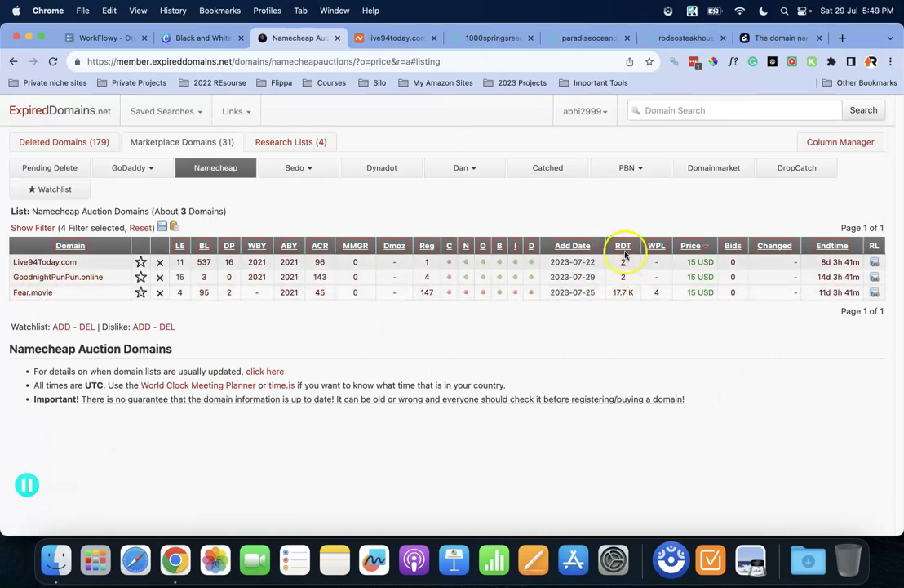
mouse_move(625, 248)
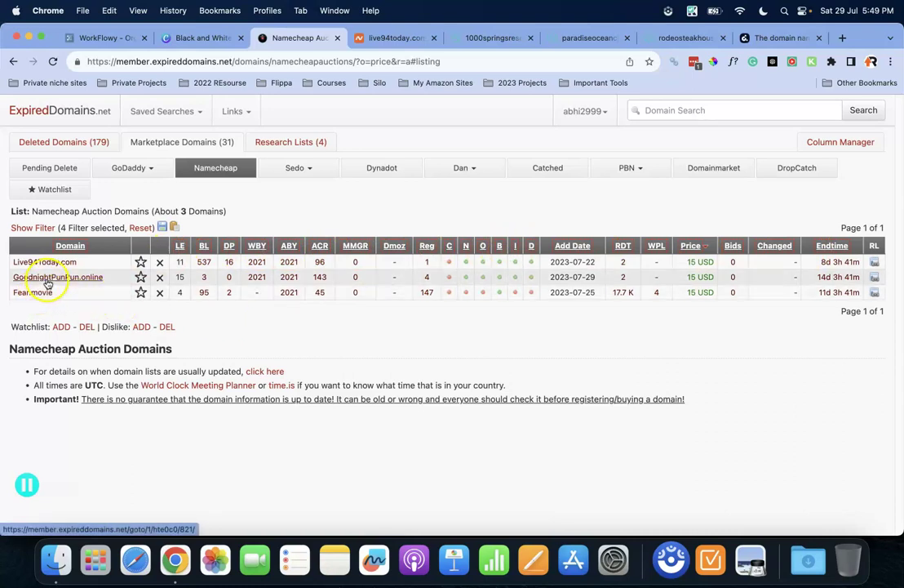
Review the filtered Sedo Buy Now .com Domains list, then check the Dynadot Expired Domains list.
left_click(295, 169)
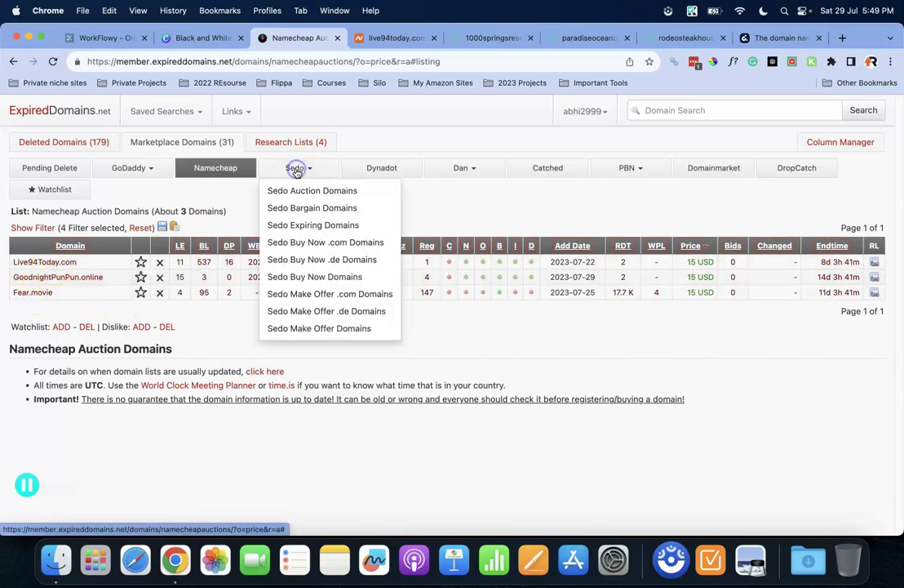
left_click(301, 227)
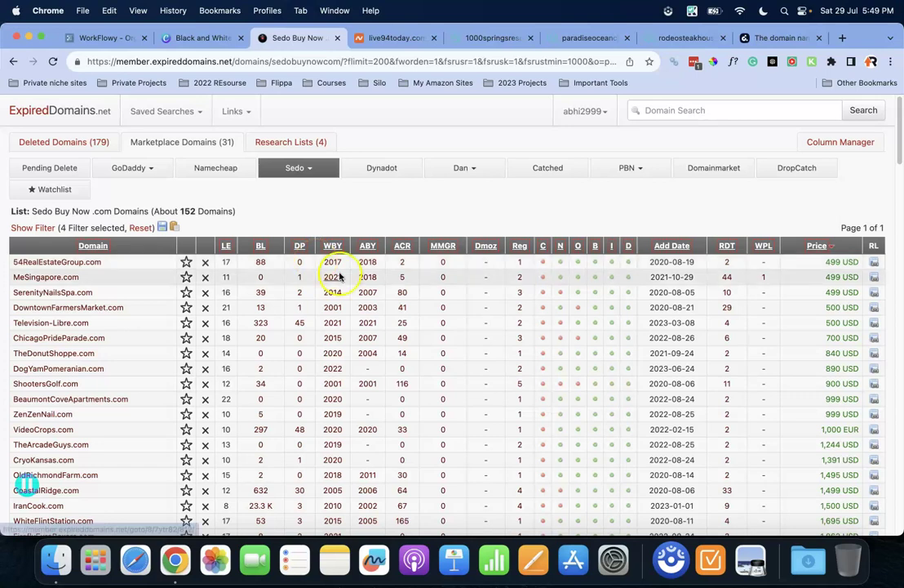
scroll(337, 265, "down", 1)
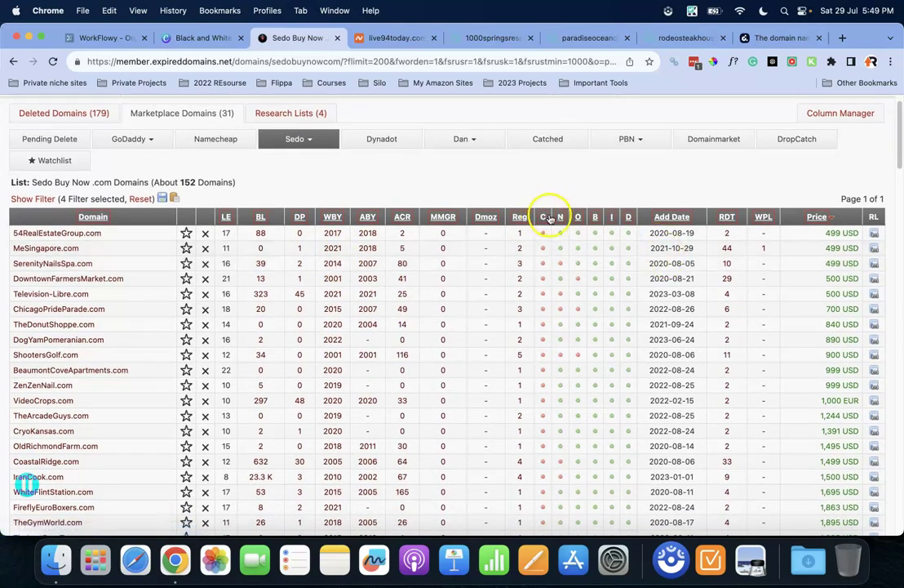
mouse_move(733, 221)
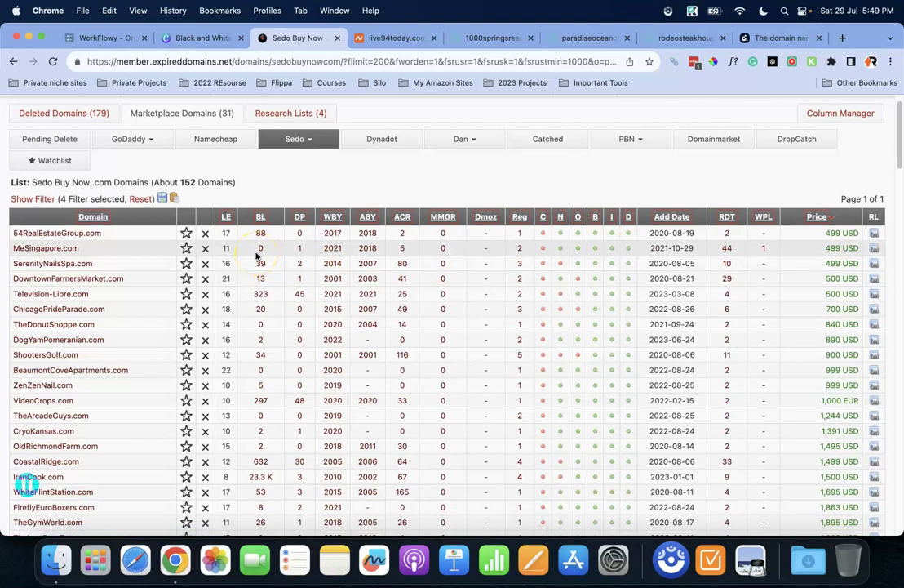
left_click(388, 143)
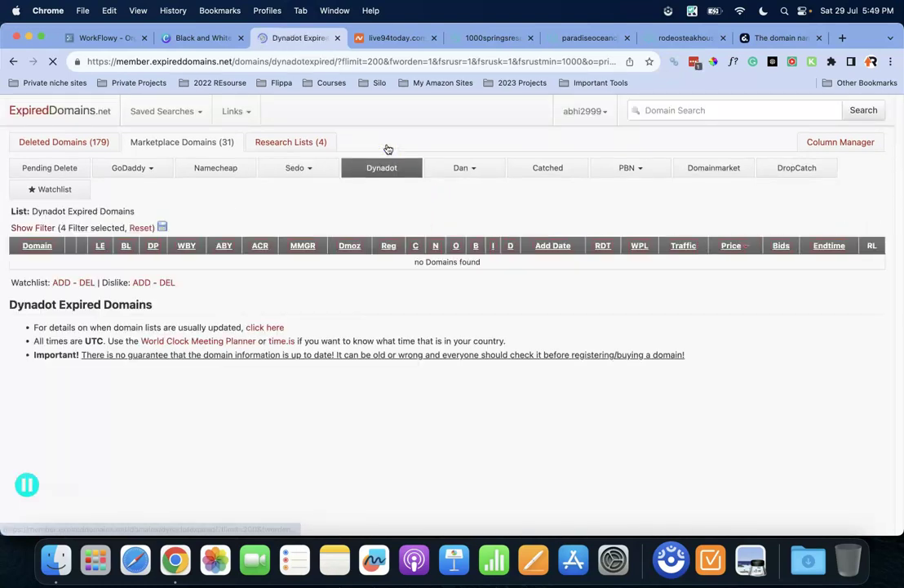
Check the filtered GoDaddy Buy Now Domains list, then open the GoDaddy Traffic Domains list.
left_click(141, 167)
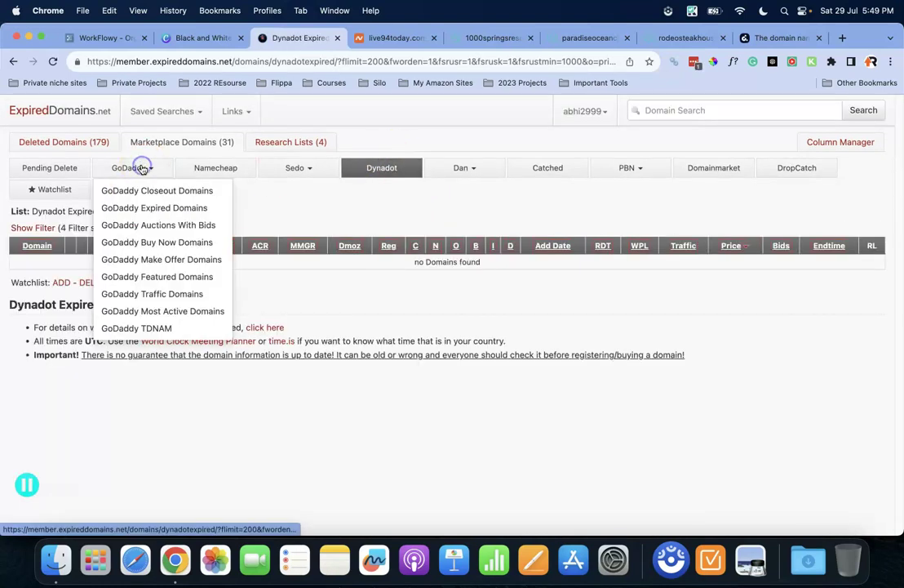
left_click(161, 276)
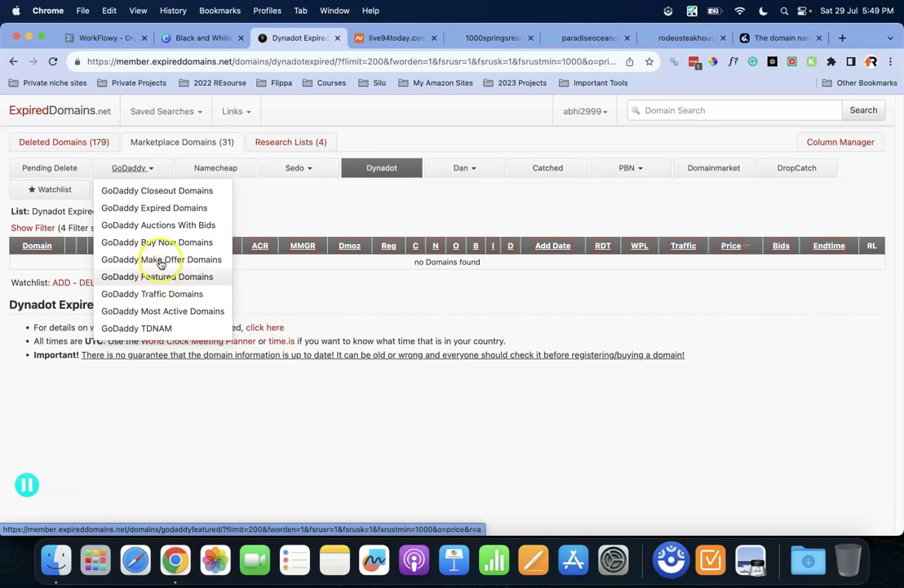
left_click(158, 260)
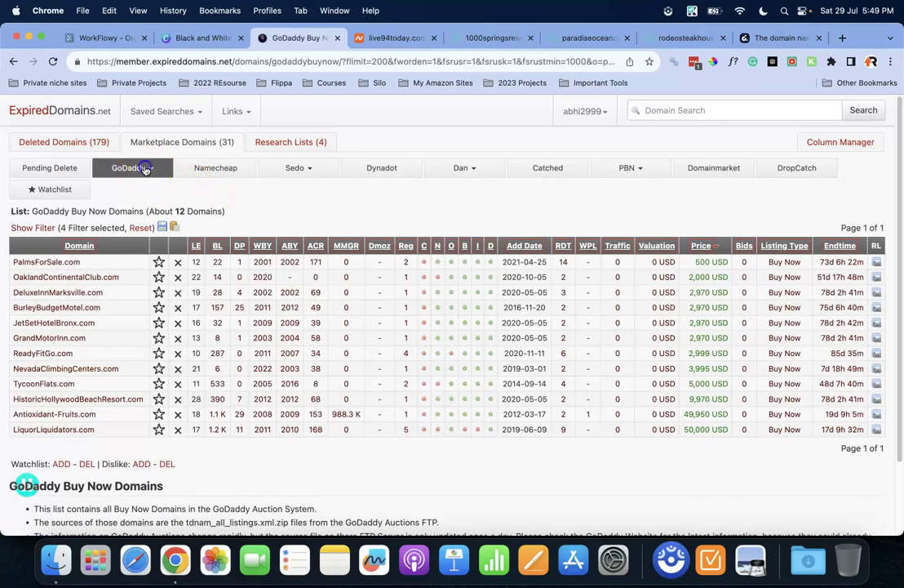
left_click(135, 168)
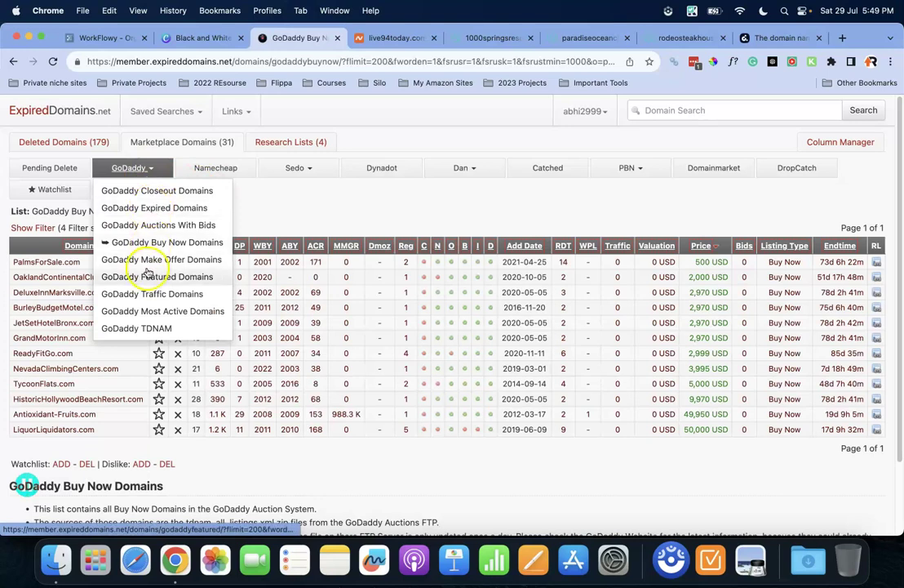
left_click(146, 294)
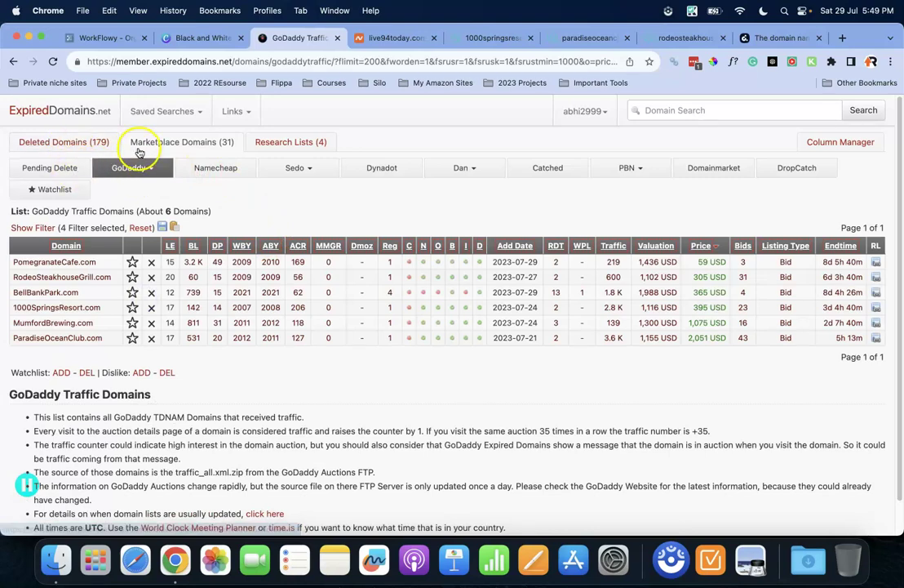
Set the minimum SEMRush Google.com traffic filter to 500 for the GoDaddy Traffic Domains list.
left_click(44, 228)
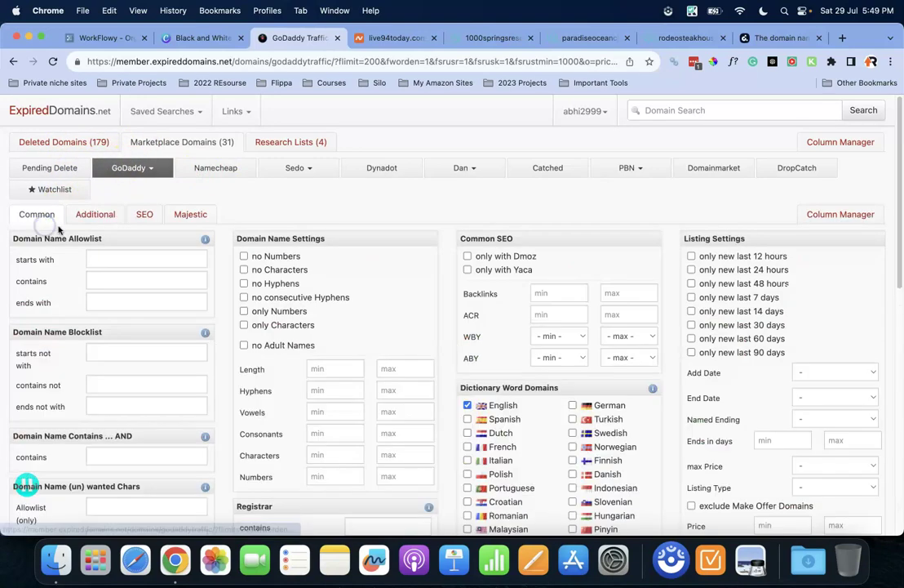
scroll(702, 298, "down", 3)
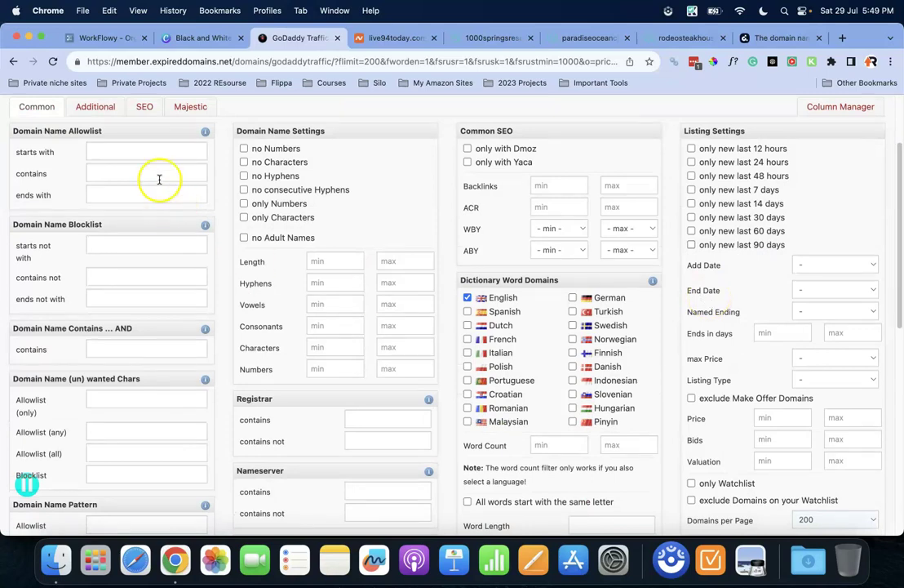
scroll(829, 333, "down", 3)
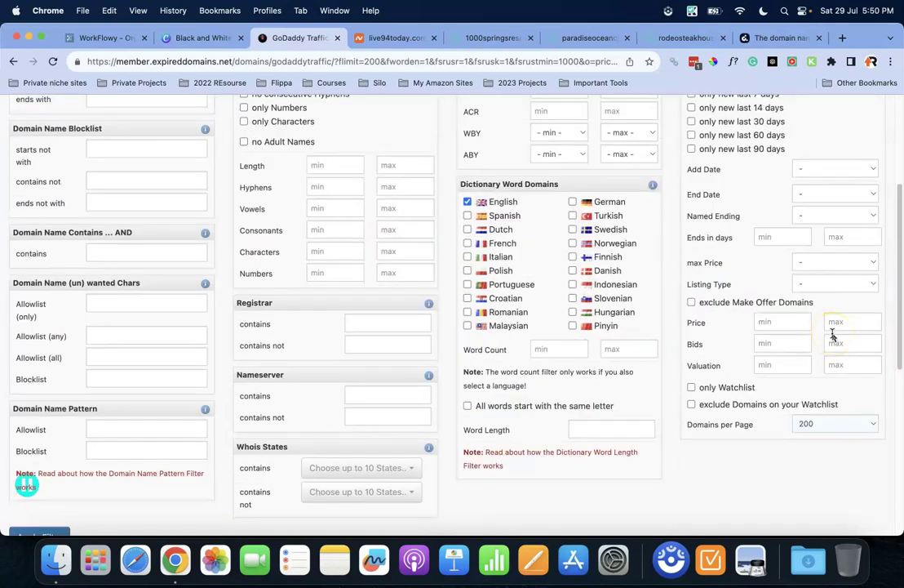
scroll(832, 334, "up", 3)
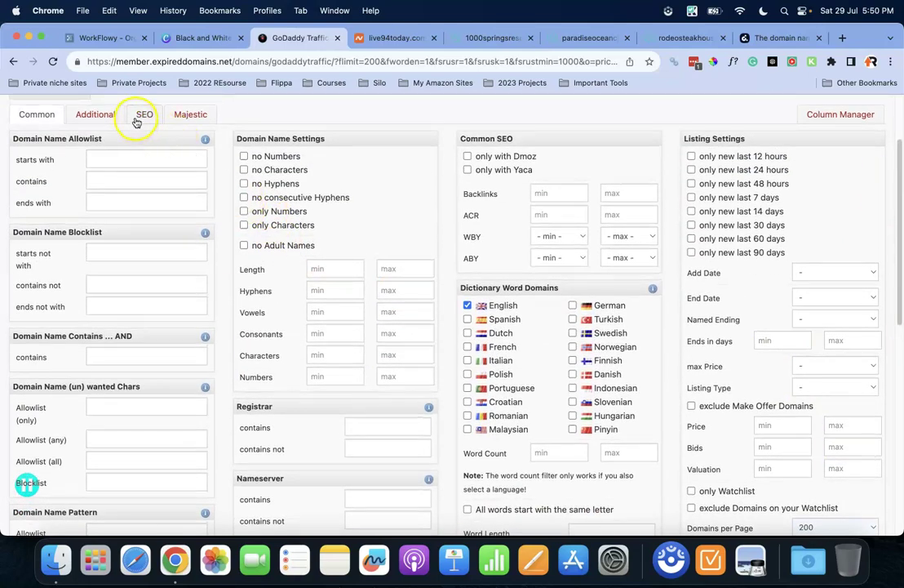
left_click(141, 119)
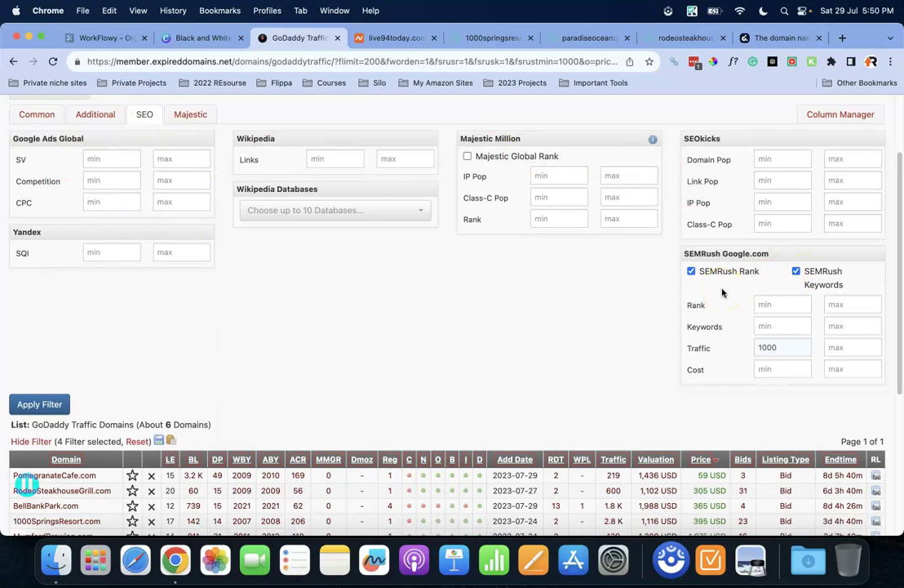
left_click(785, 348)
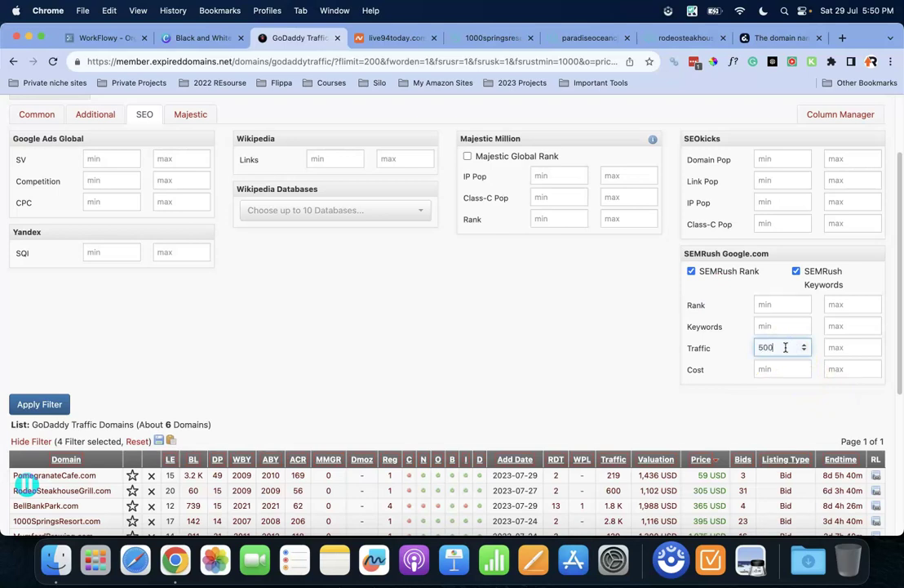
Review the Majestic, Additional and SEO filter options for the GoDaddy Traffic Domains list.
left_click(191, 116)
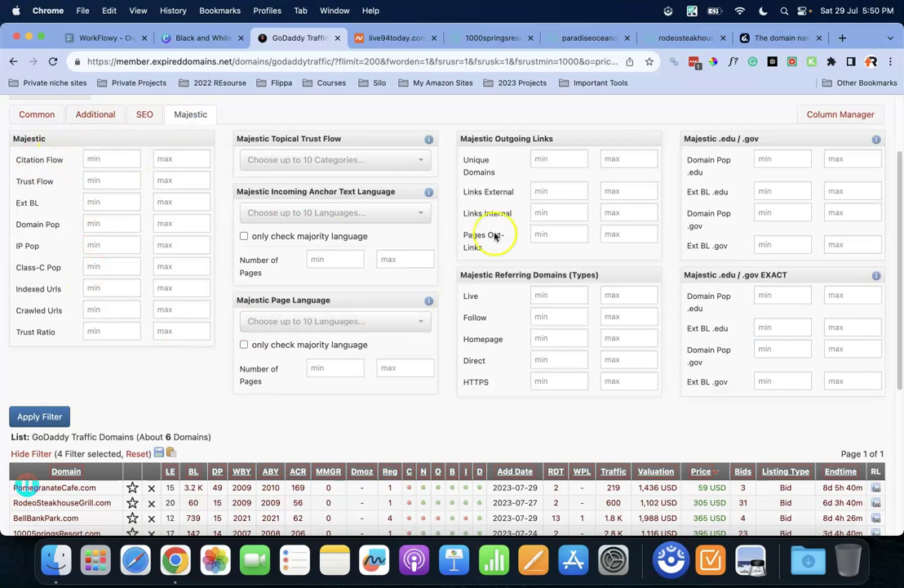
scroll(548, 266, "up", 1)
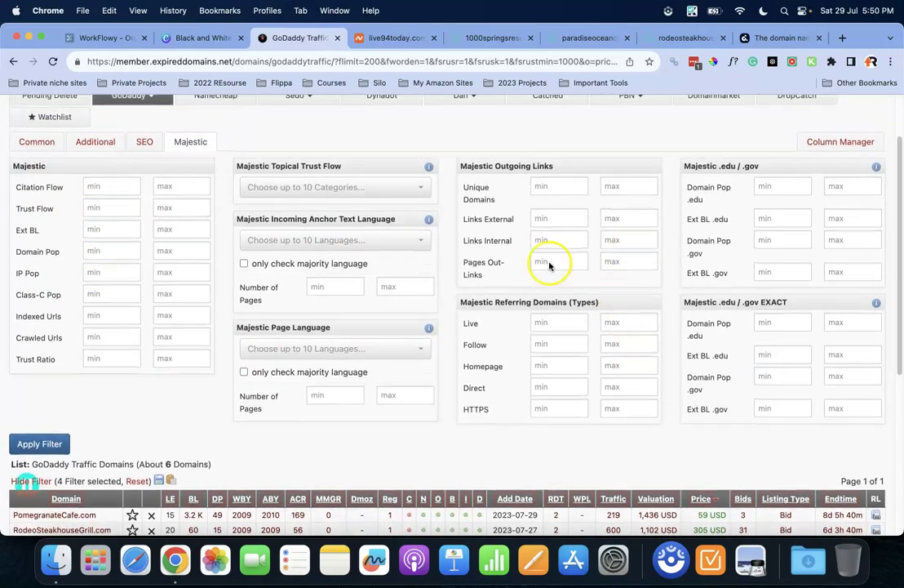
left_click(92, 144)
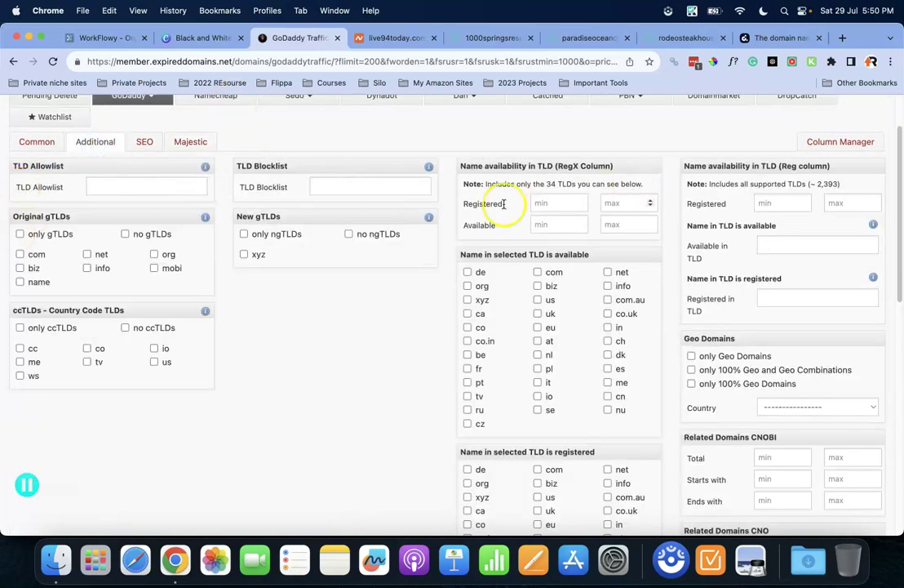
scroll(658, 247, "down", 1)
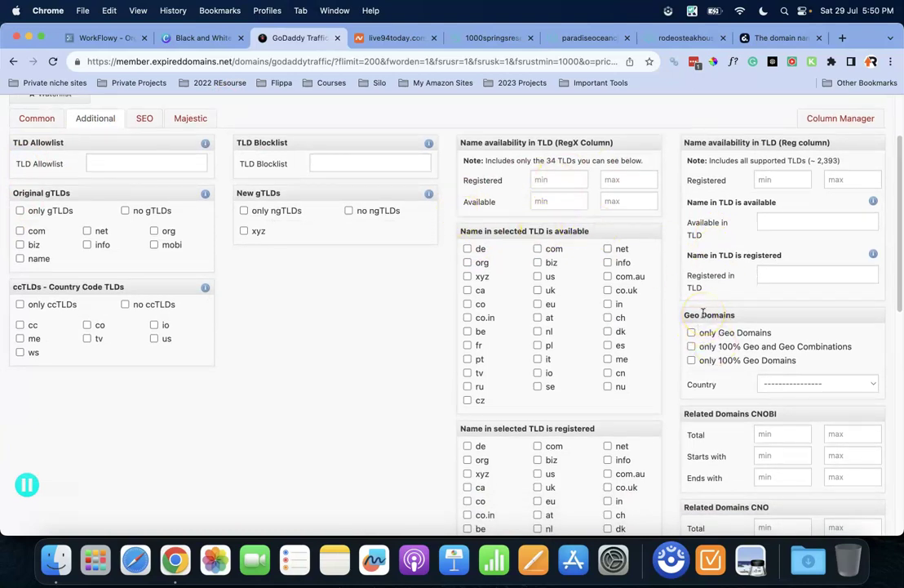
left_click(146, 119)
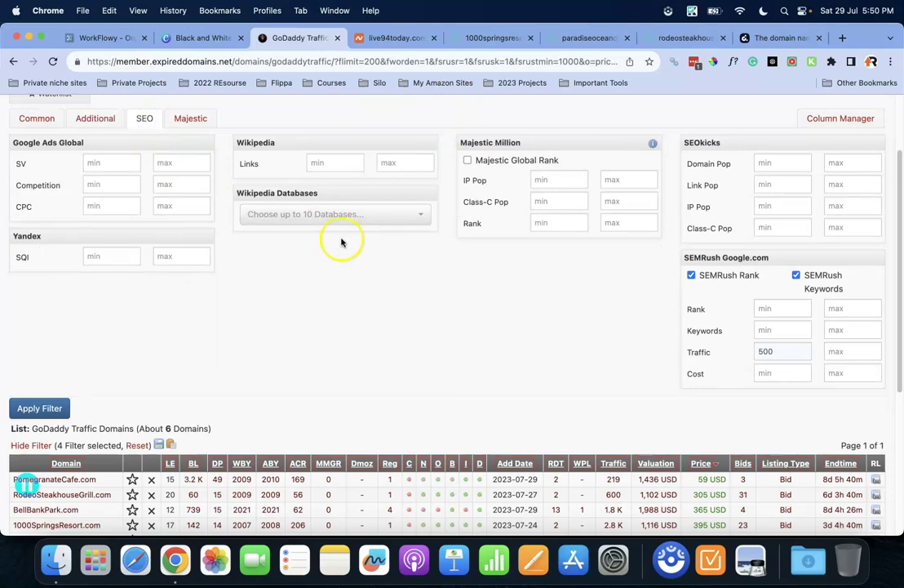
scroll(494, 274, "up", 5)
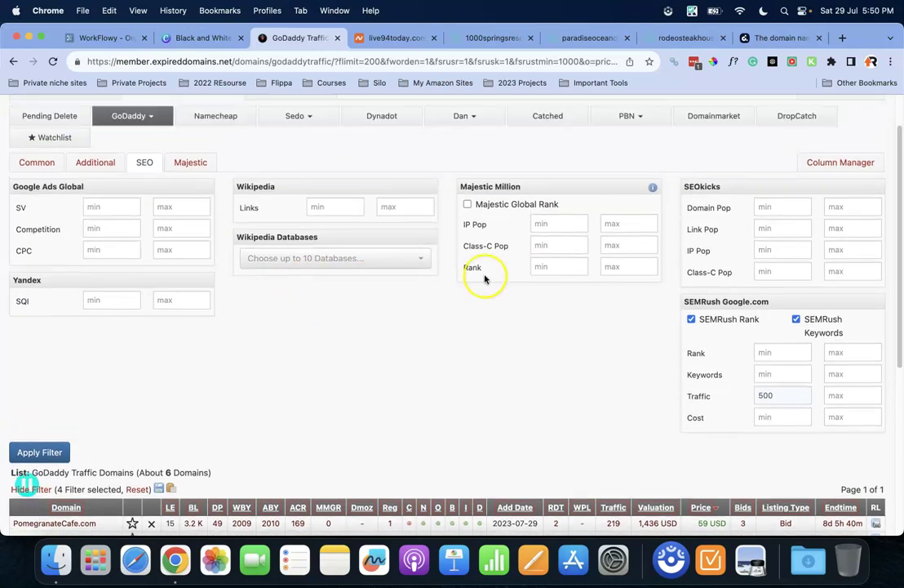
Switch from the marketplace lists to the Deleted .com Domains list.
left_click(65, 145)
left_click(141, 167)
left_click(137, 186)
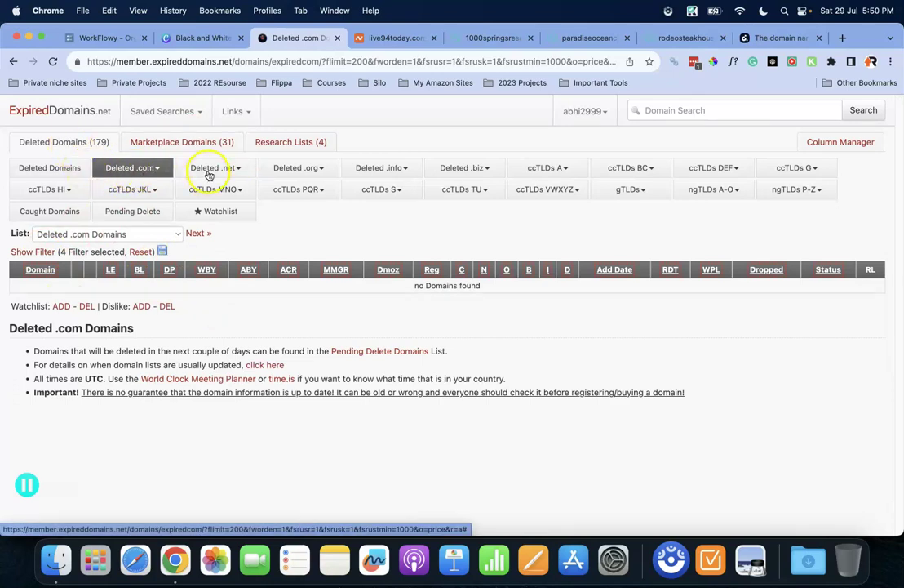
Clear the SEMRush Rank, SEMRush Keywords and minimum traffic filters for the Deleted .com Domains list.
left_click(41, 250)
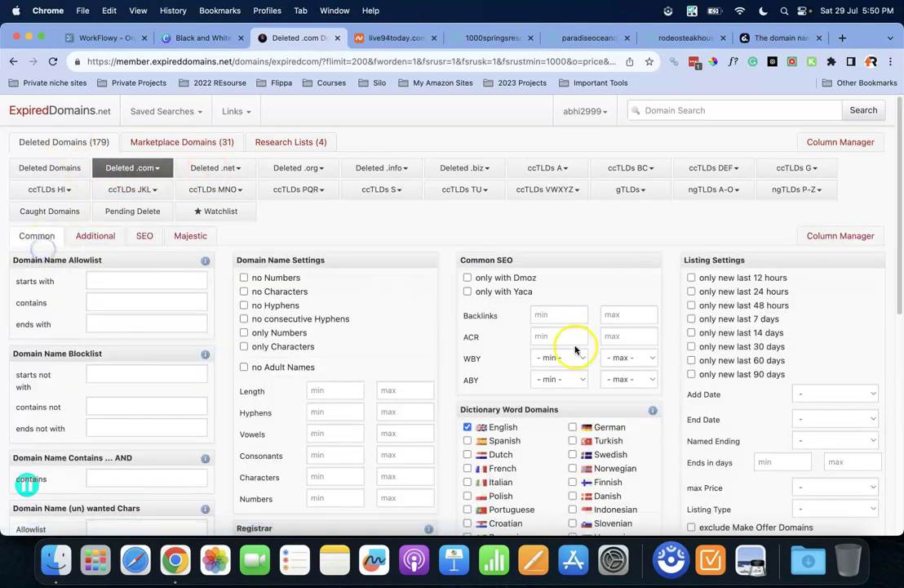
scroll(666, 353, "down", 5)
scroll(148, 196, "up", 2)
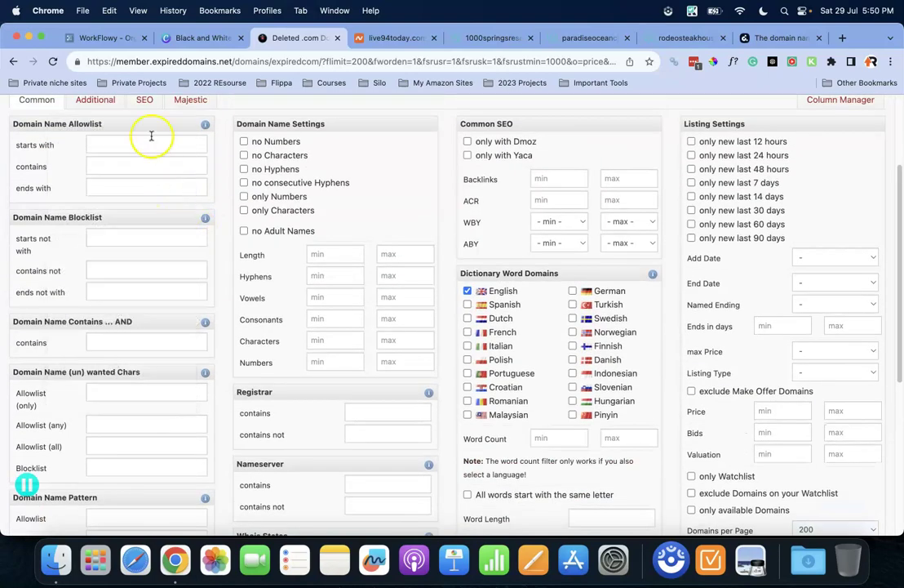
left_click(145, 105)
left_click(783, 335)
left_click(691, 259)
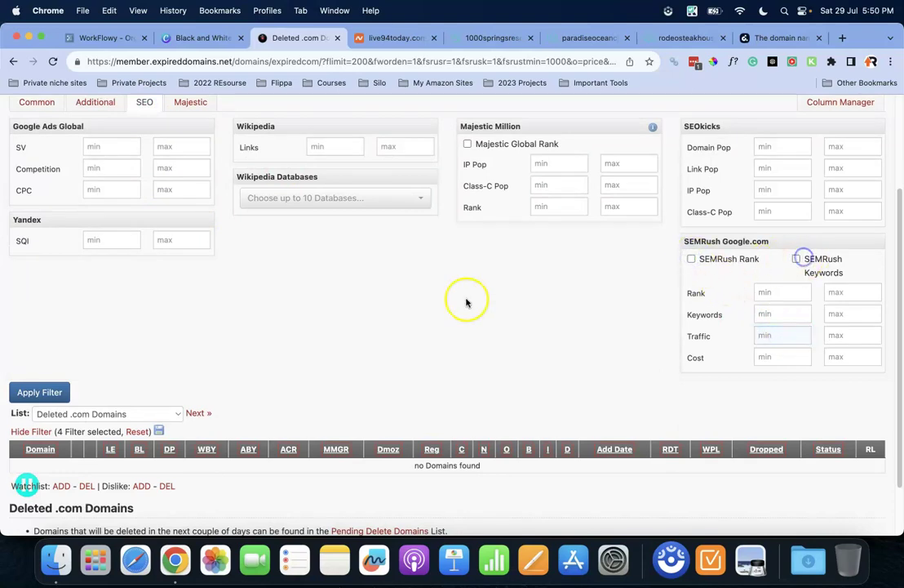
Filter the Deleted .com Domains list to a minimum of 1 Wikipedia link and domains with a Majestic Global Rank.
scroll(466, 302, "up", 2)
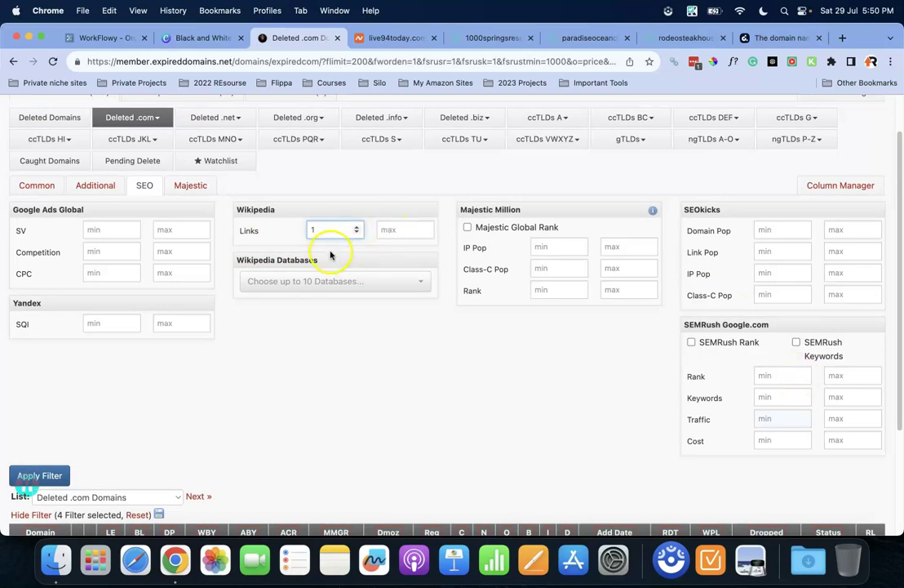
scroll(494, 273, "down", 1)
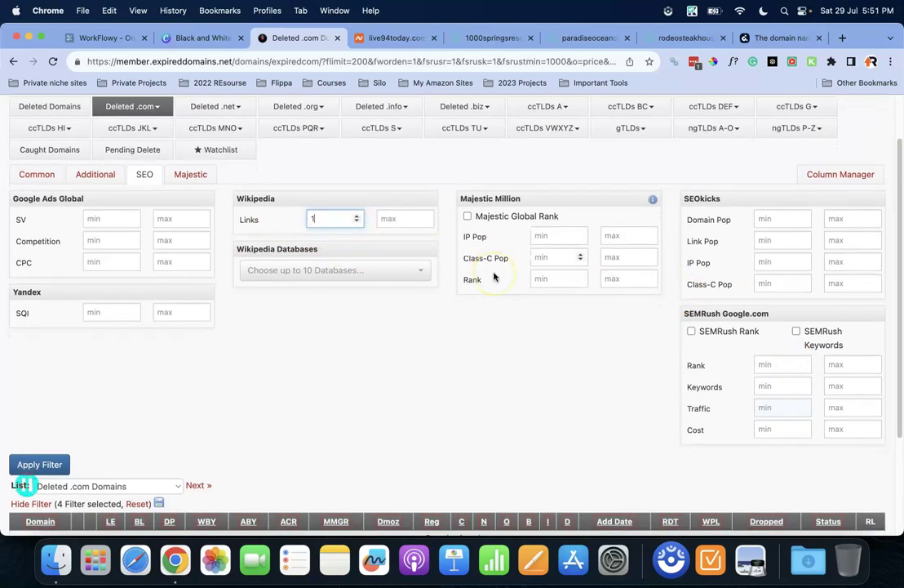
left_click(536, 235)
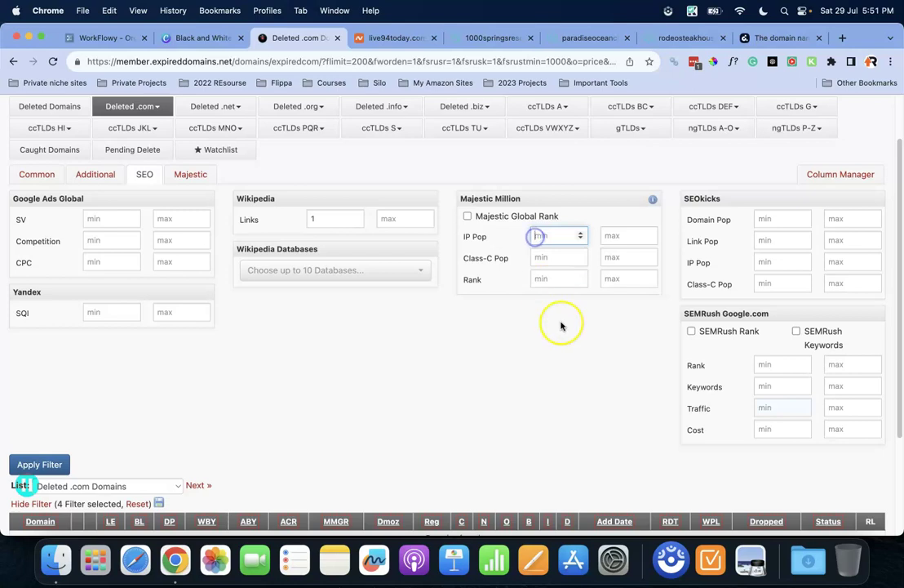
left_click(467, 216)
scroll(408, 400, "down", 2)
left_click(39, 413)
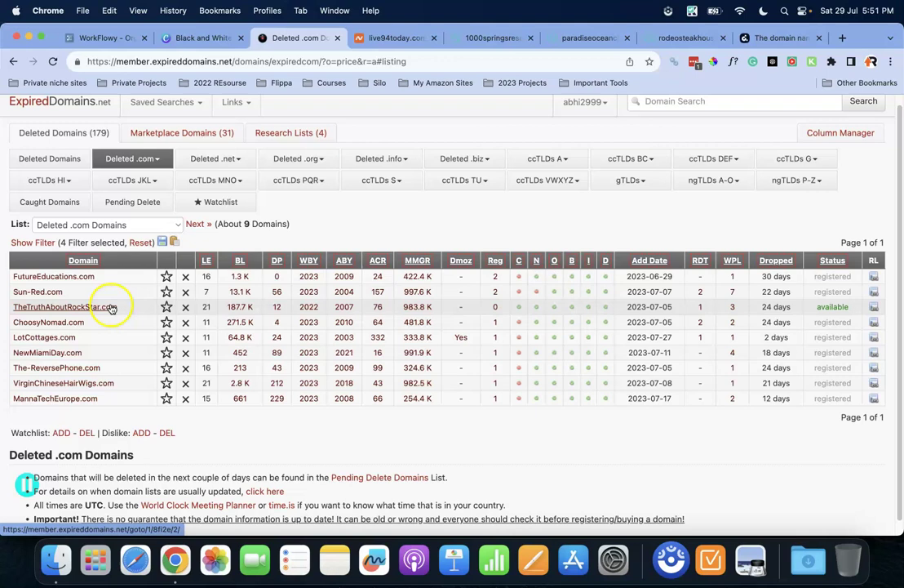
Look up the available TheTruthAboutRockStar.com on GoDaddy and copy its domain name.
left_click(112, 308)
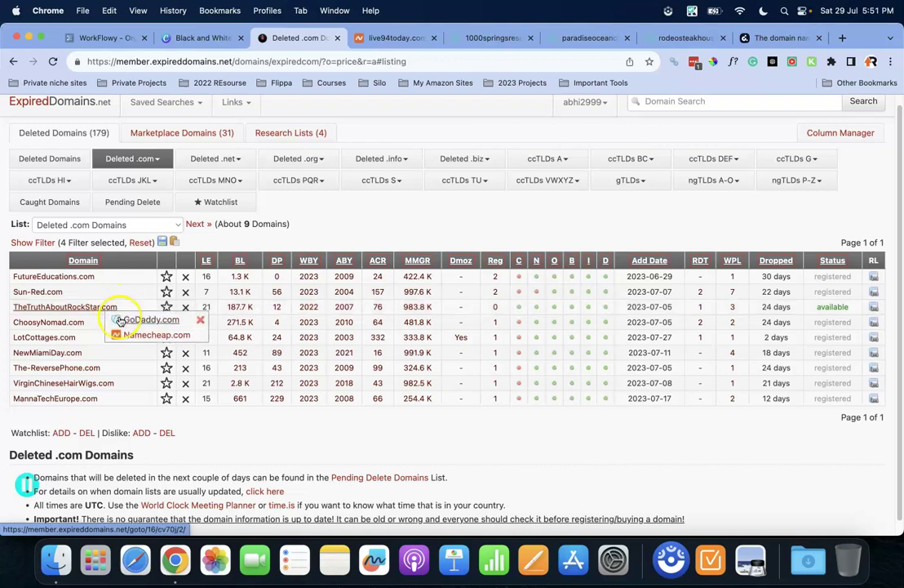
left_click(131, 319)
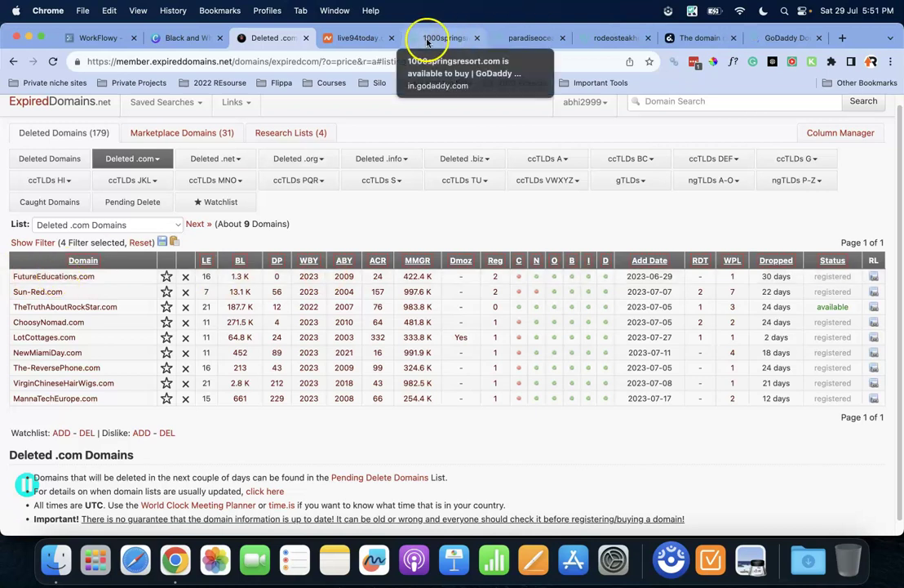
left_click(785, 39)
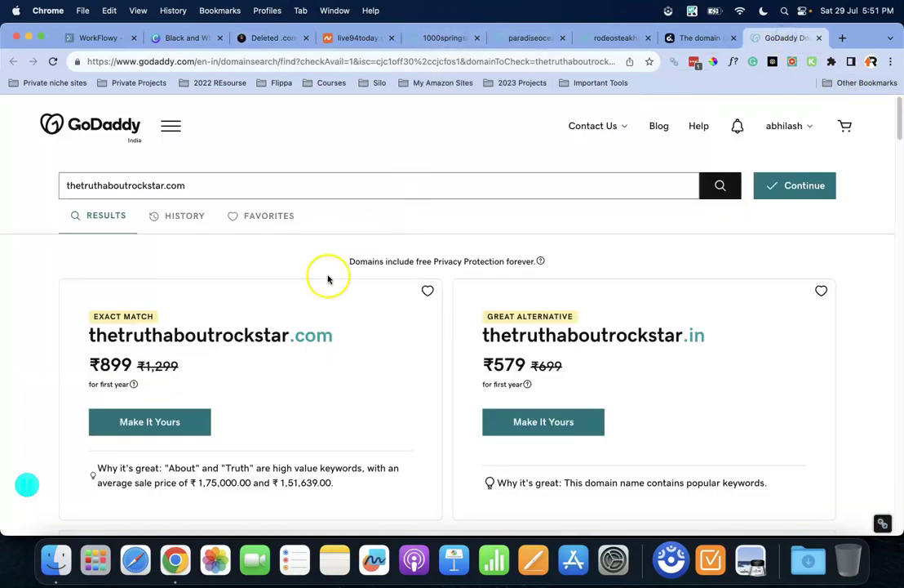
left_click_drag(104, 335, 332, 336)
key("cmd+c")
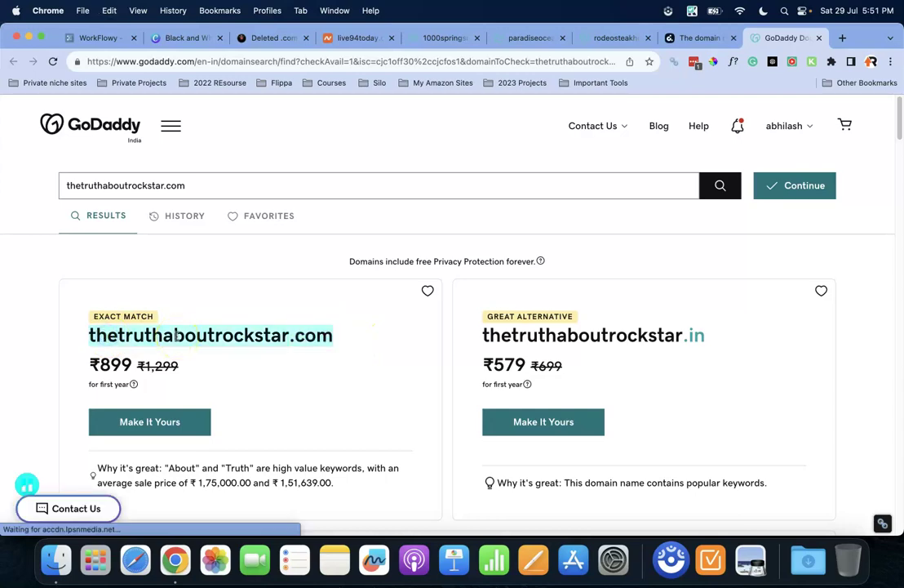
Switch to the Ahrefs Site Explorer window and look up thetruthaboutrockstar.com.
key("ctrl+Up")
key("Right")
key("Return")
left_click(239, 104)
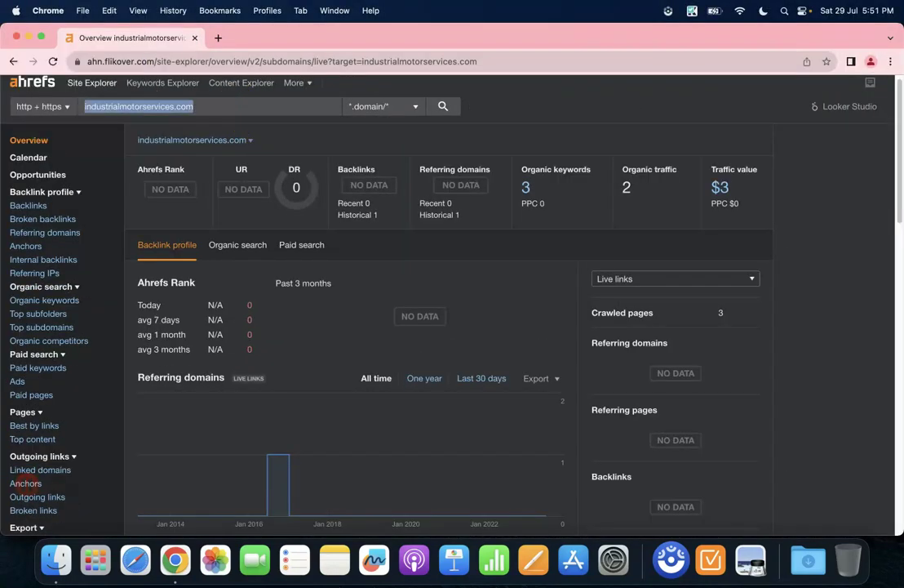
key("cmd+v")
key("Return")
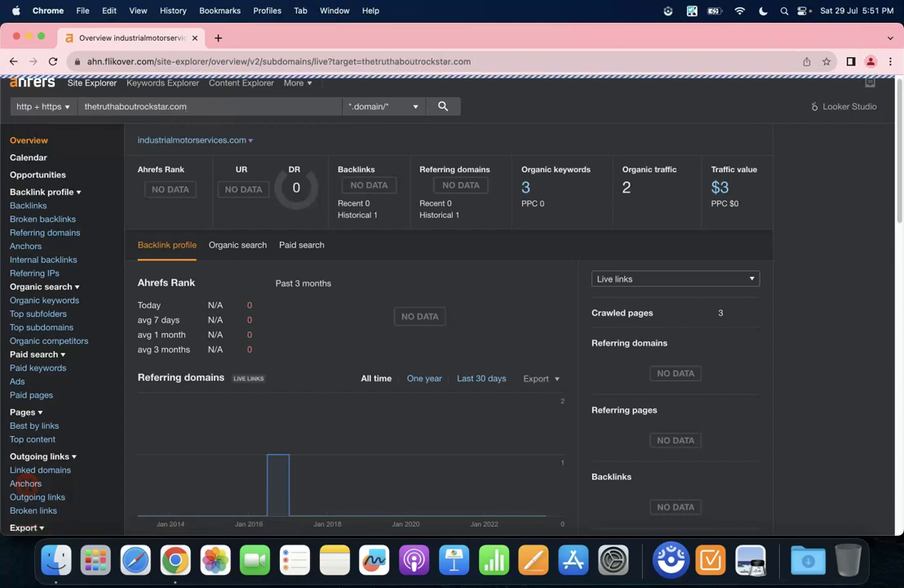
left_click(95, 145)
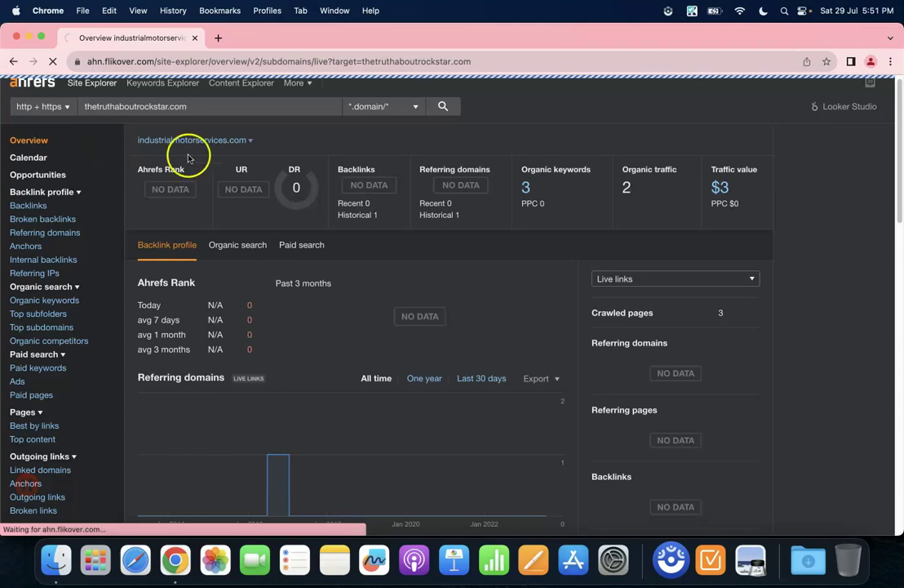
Open the referring domains report for thetruthaboutrockstar.com and try to sort it by DR.
left_click(527, 188)
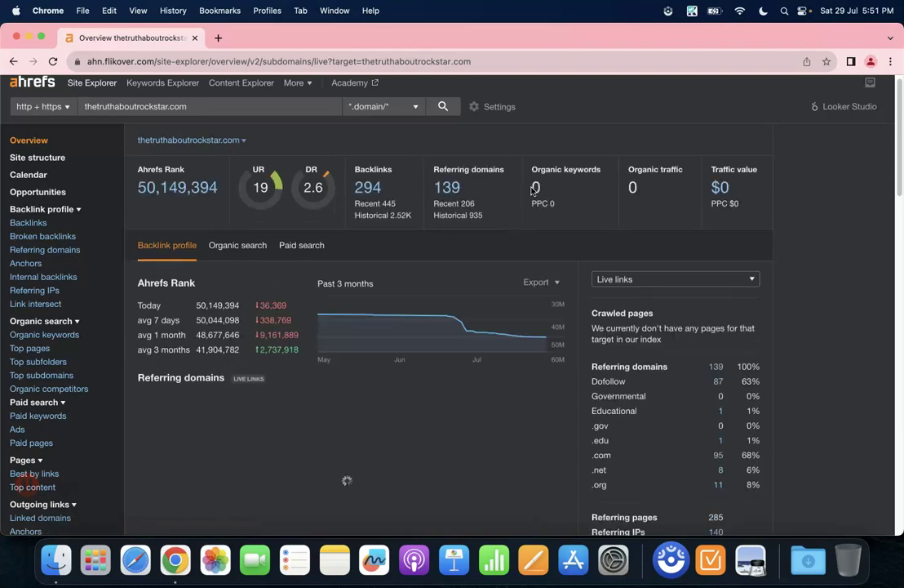
left_click(459, 188)
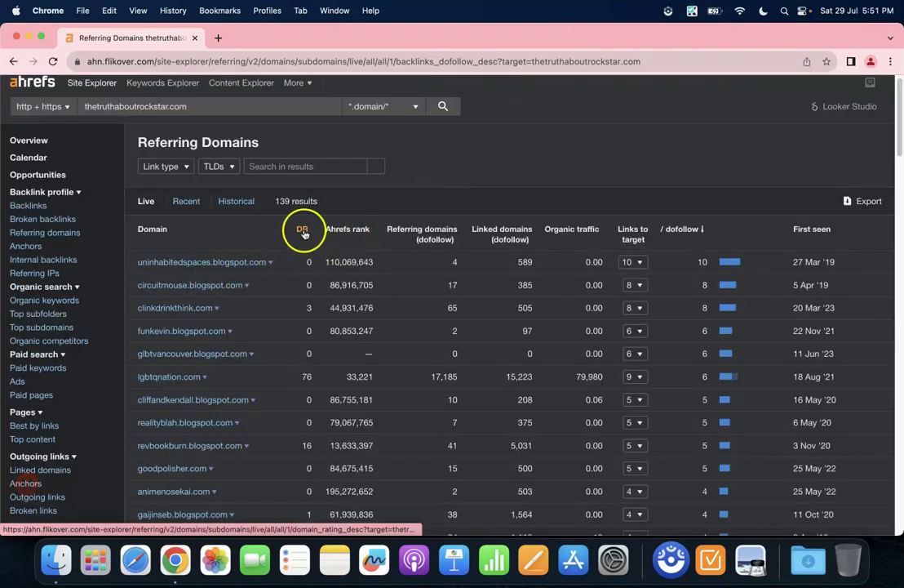
left_click(302, 231)
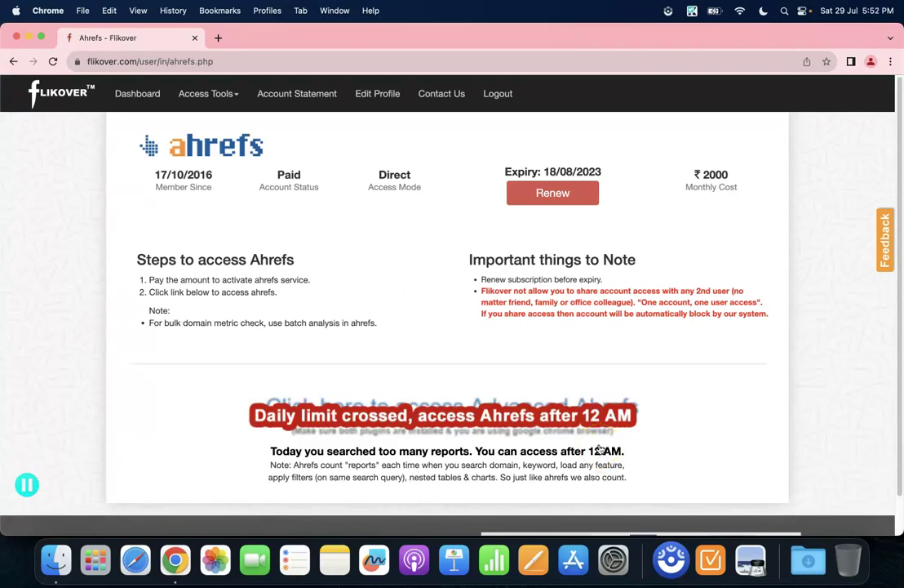
Switch back to the Deleted .com Domains list on ExpiredDomains.net.
key("ctrl+Up")
left_click(251, 268)
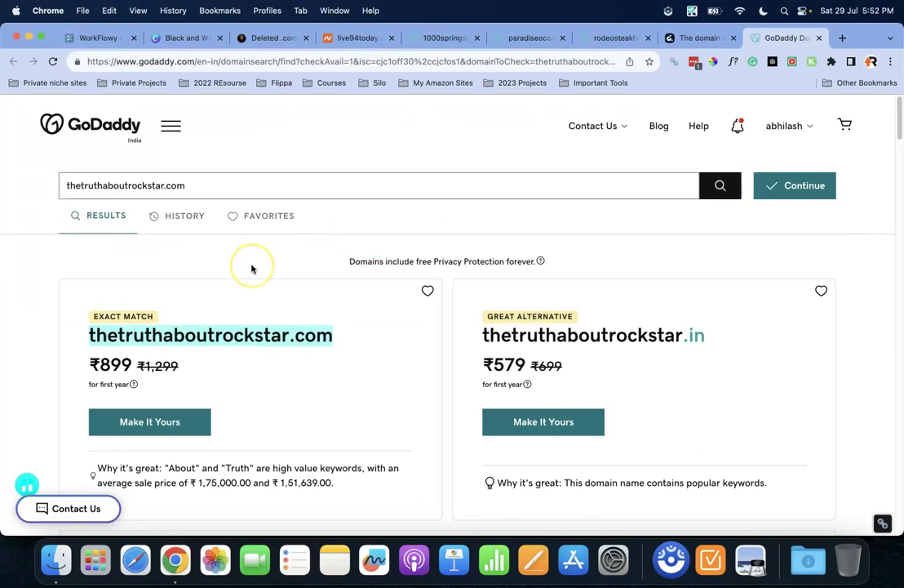
left_click(263, 37)
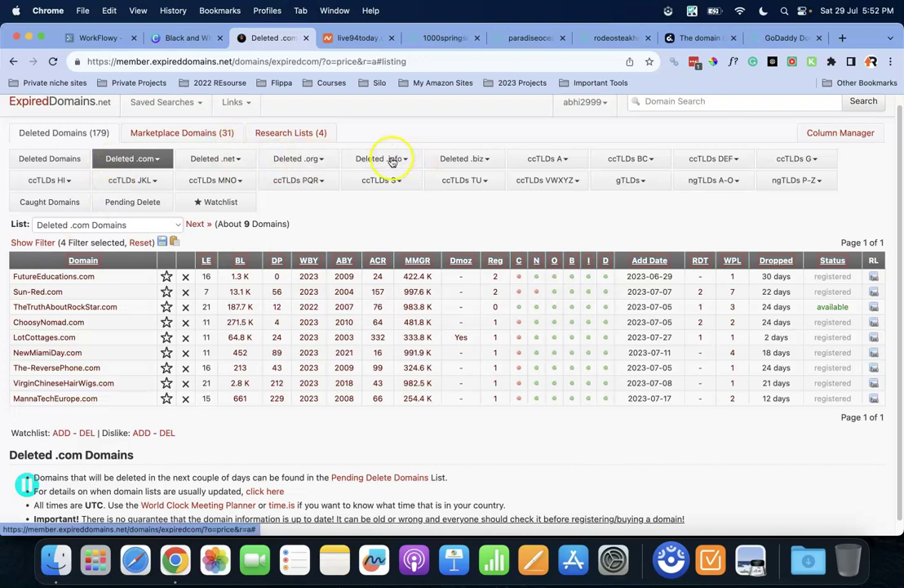
Try narrowing the filtered Deleted .com Domains list to names containing "dog".
left_click(31, 242)
left_click(135, 292)
type("dog")
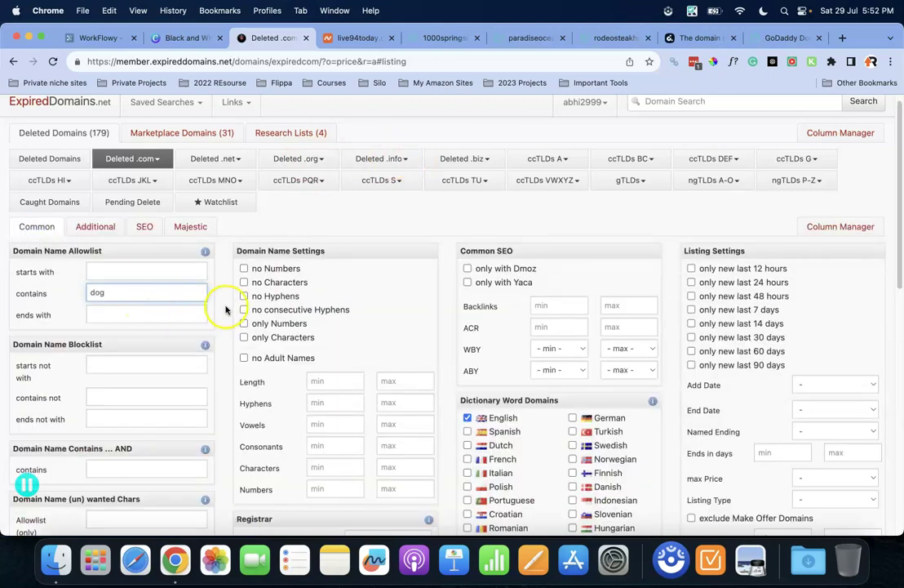
scroll(177, 351, "down", 3)
scroll(55, 400, "down", 2)
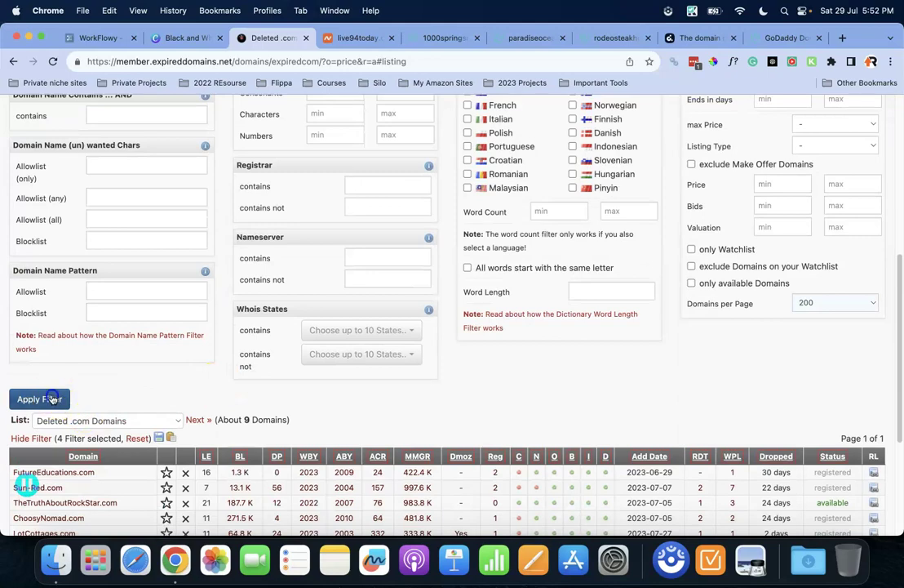
left_click(32, 343)
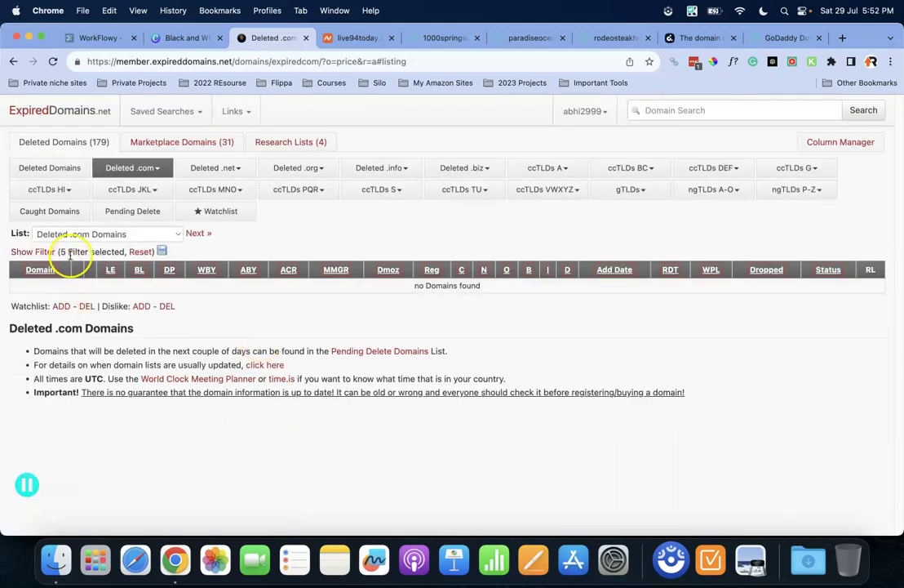
Reset all filters, then filter the Deleted .com Domains list to English dictionary word domains containing "dog".
left_click(144, 252)
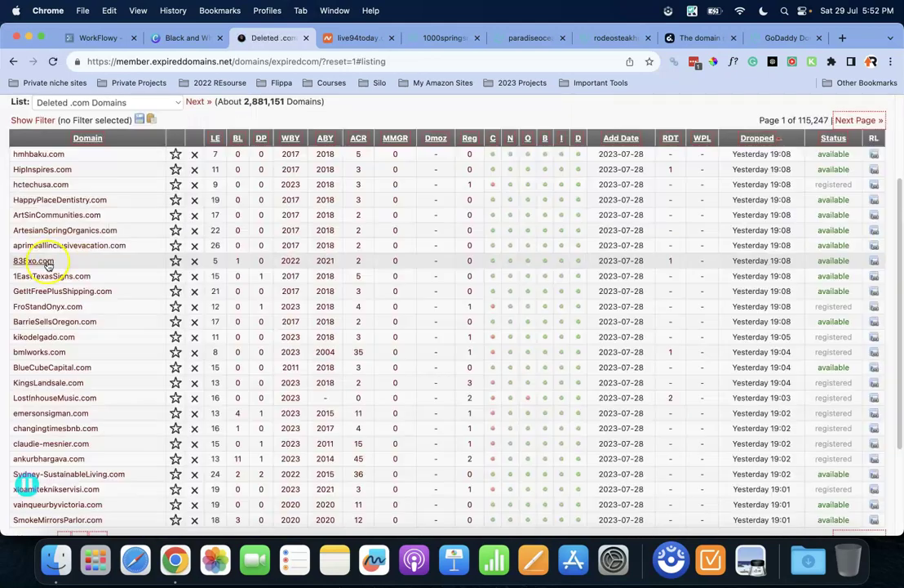
scroll(49, 221, "up", 3)
left_click(31, 232)
left_click(123, 284)
type("dog")
left_click(466, 408)
scroll(67, 441, "down", 15)
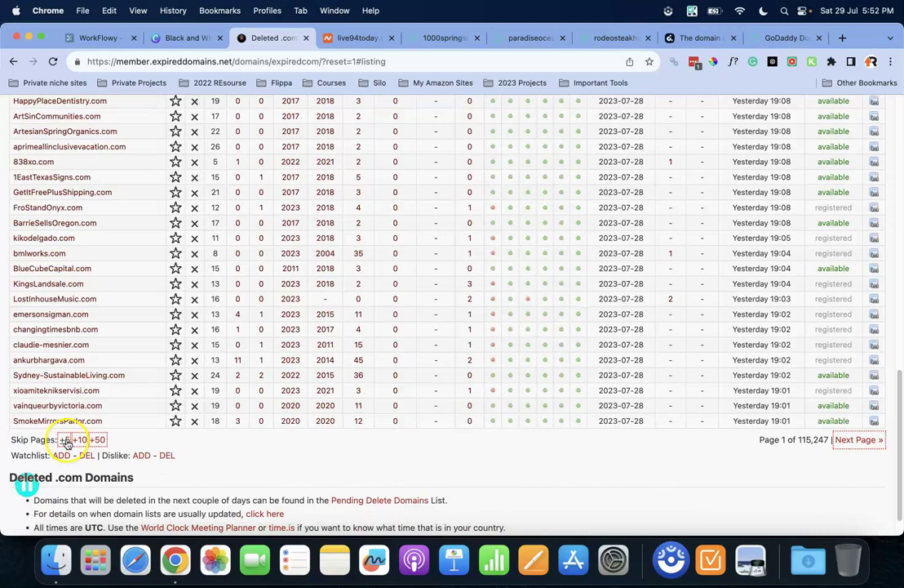
scroll(155, 343, "up", 10)
left_click(26, 230)
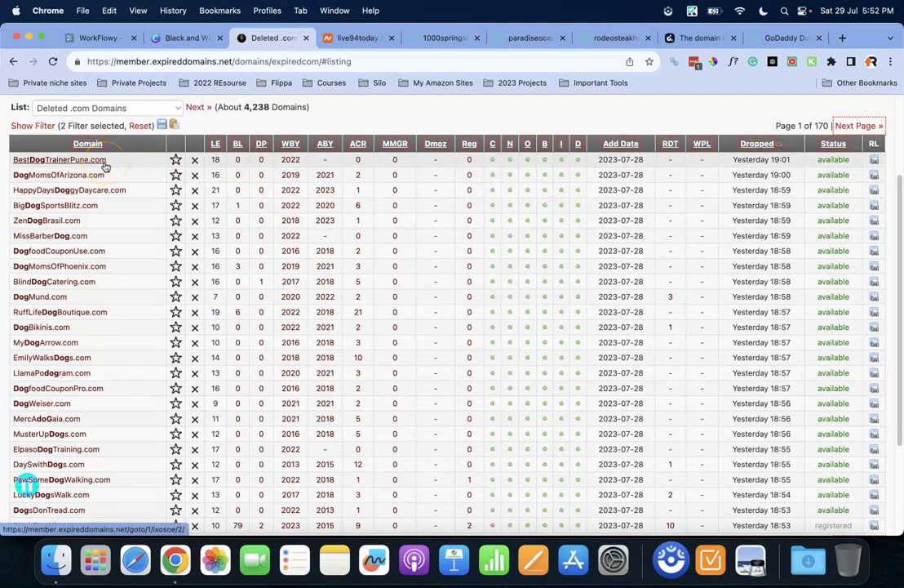
Try narrowing the "dog" domain list to Majestic Million domains with Majestic Global Rank and a minimum IP Pop of 50.
scroll(22, 152, "up", 1)
left_click(22, 150)
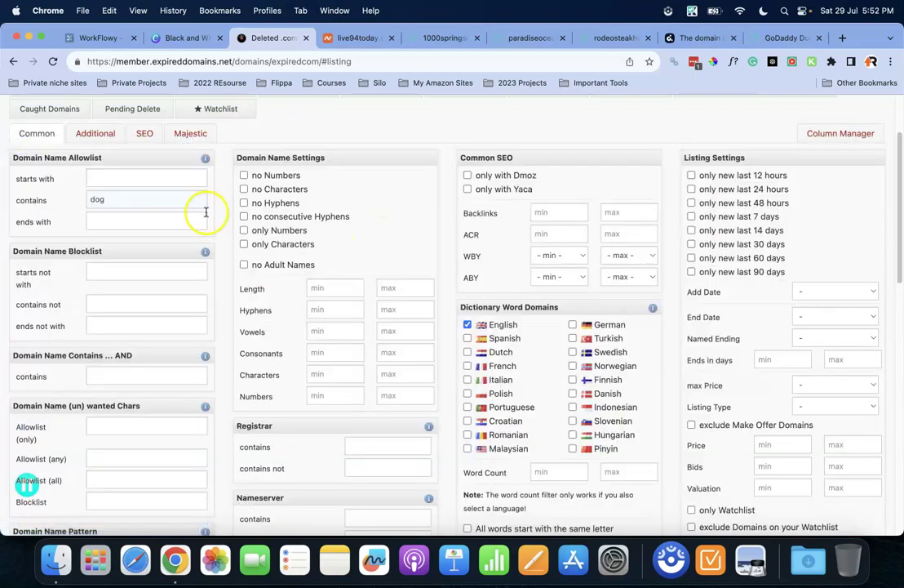
left_click(145, 132)
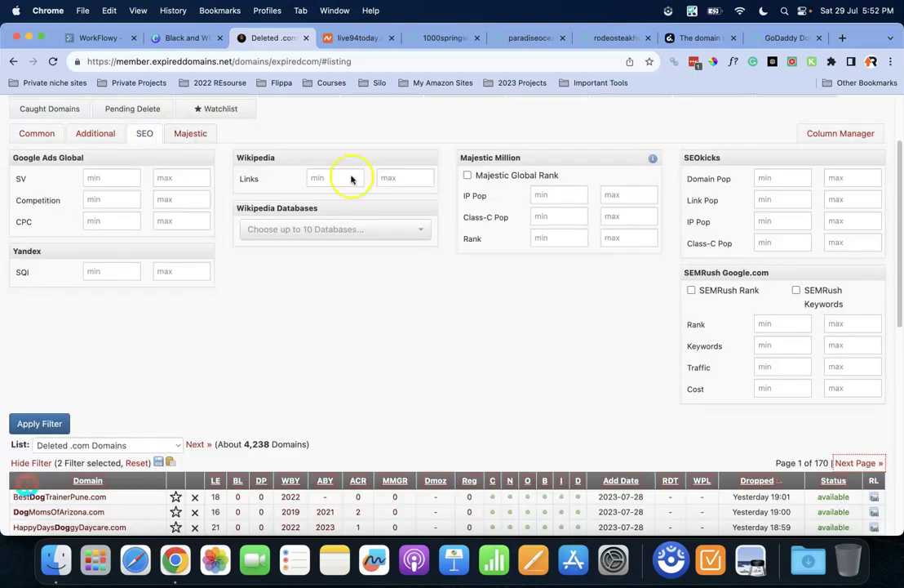
left_click(467, 174)
left_click(553, 196)
type("50")
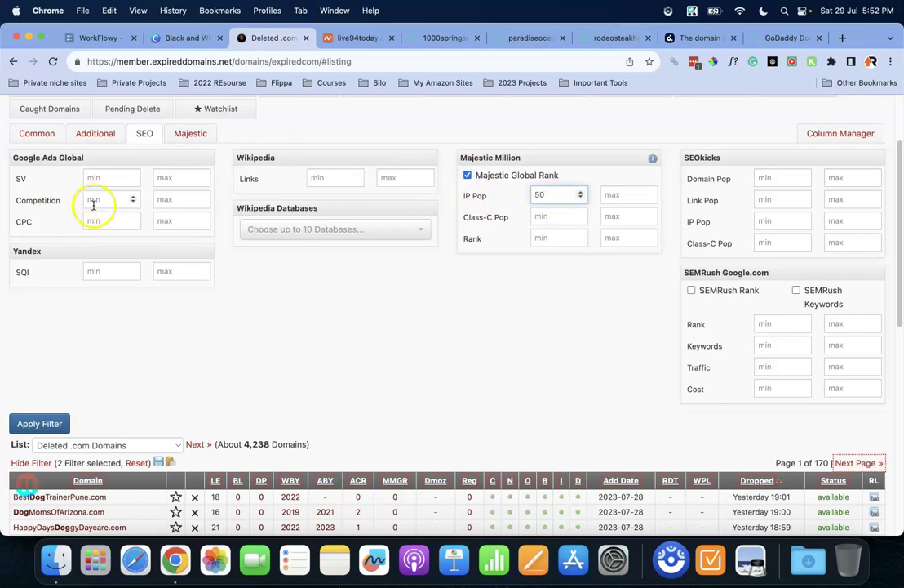
left_click(320, 176)
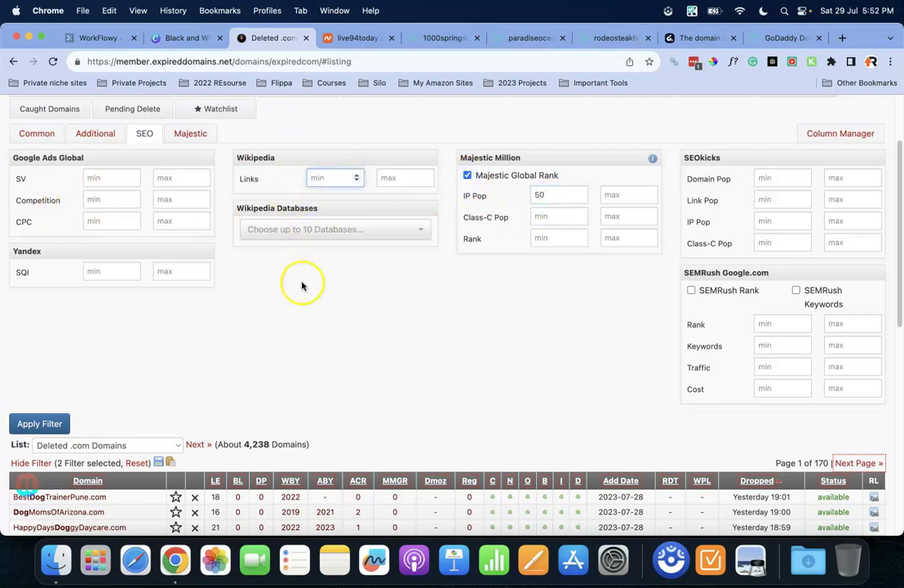
scroll(270, 326, "down", 1)
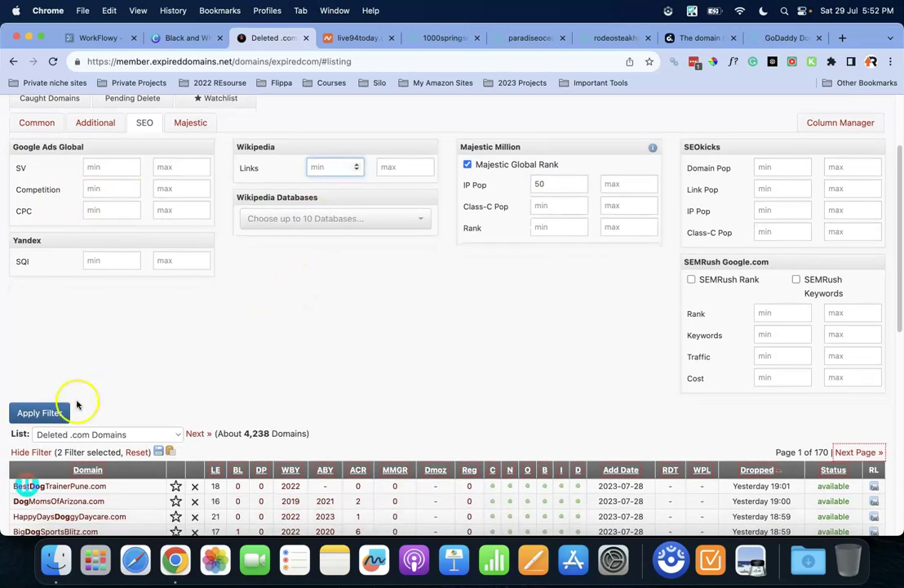
left_click(57, 415)
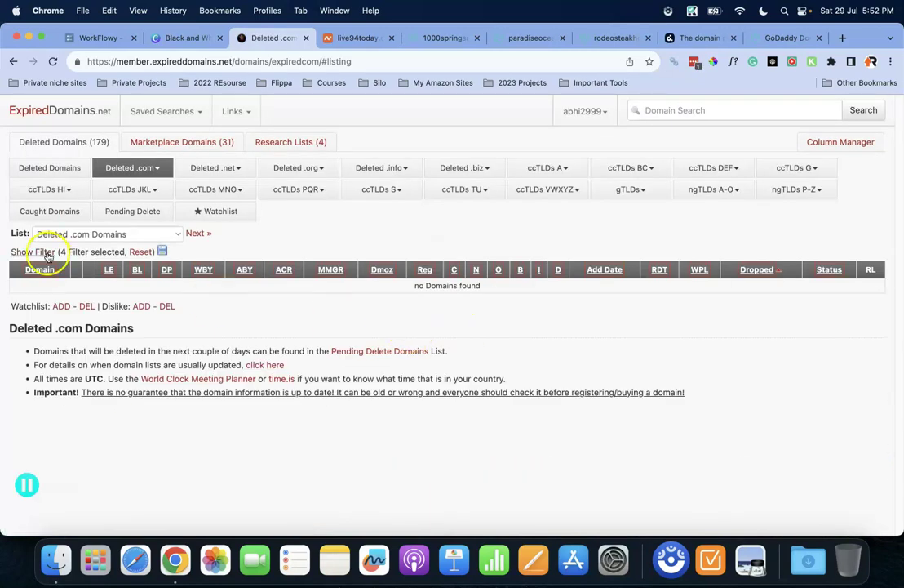
Reopen the filters and clear the Majestic Million IP Pop minimum and the Majestic Global Rank option.
left_click(44, 250)
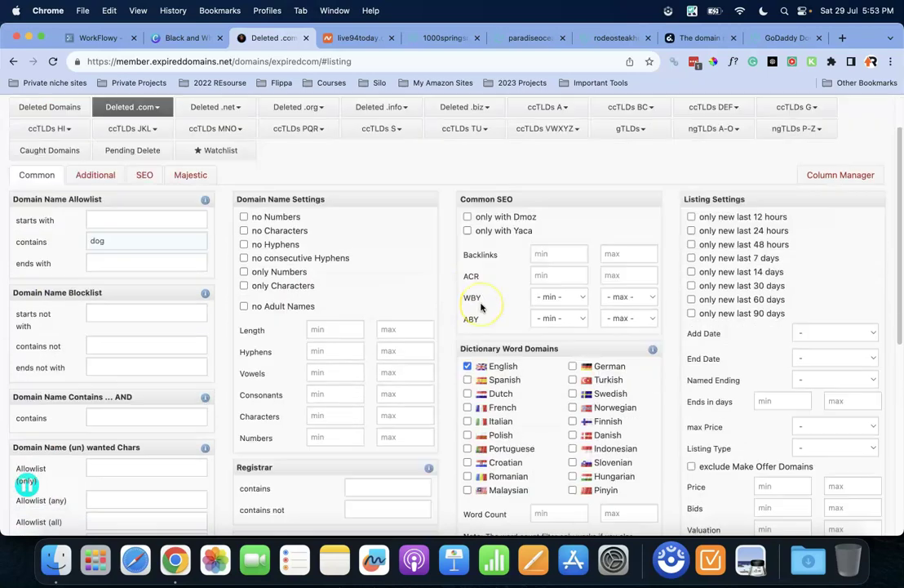
scroll(482, 307, "down", 5)
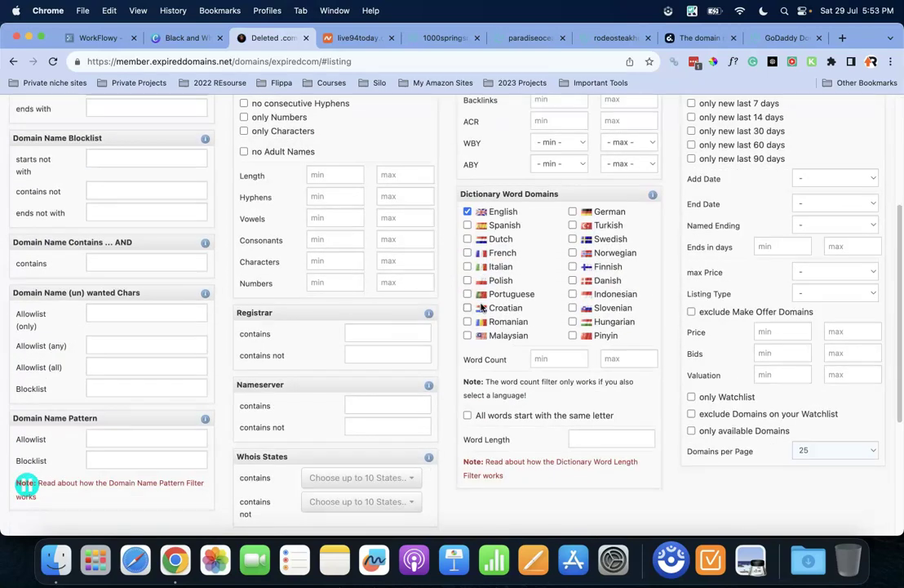
scroll(481, 306, "up", 5)
left_click(93, 137)
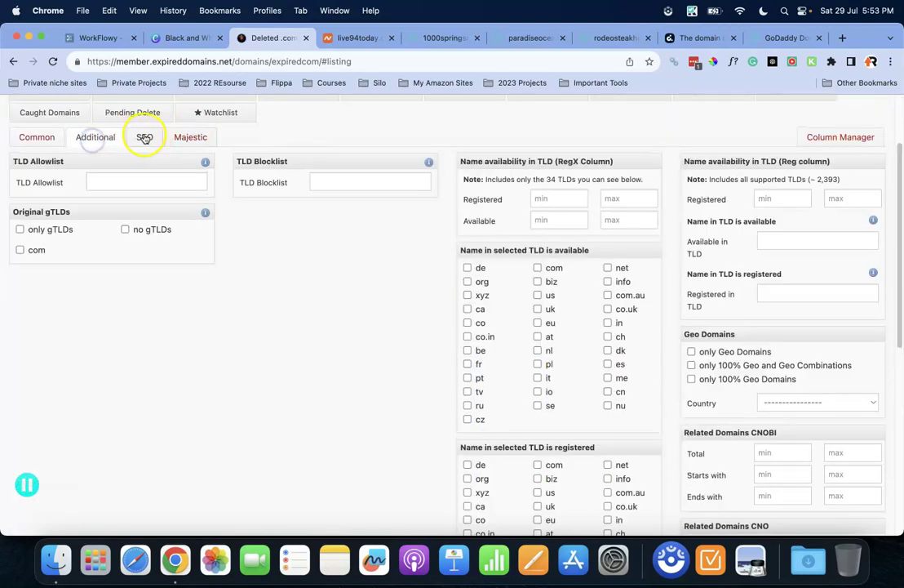
left_click(144, 137)
left_click(192, 137)
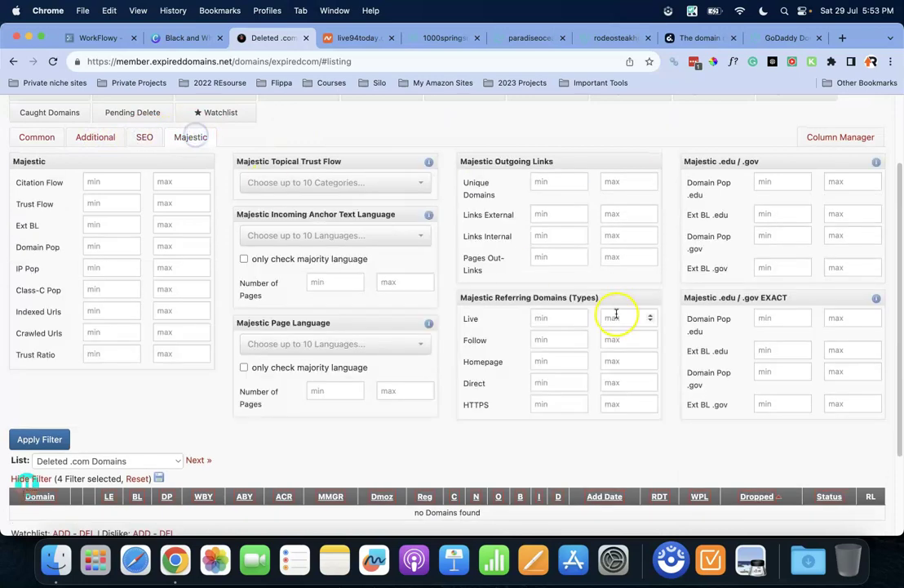
left_click(141, 145)
left_click(545, 197)
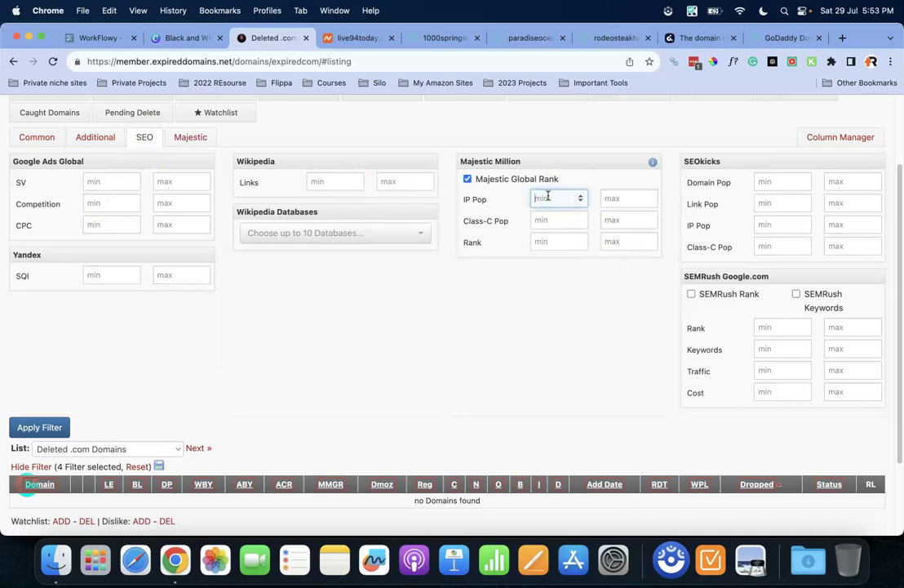
left_click(467, 179)
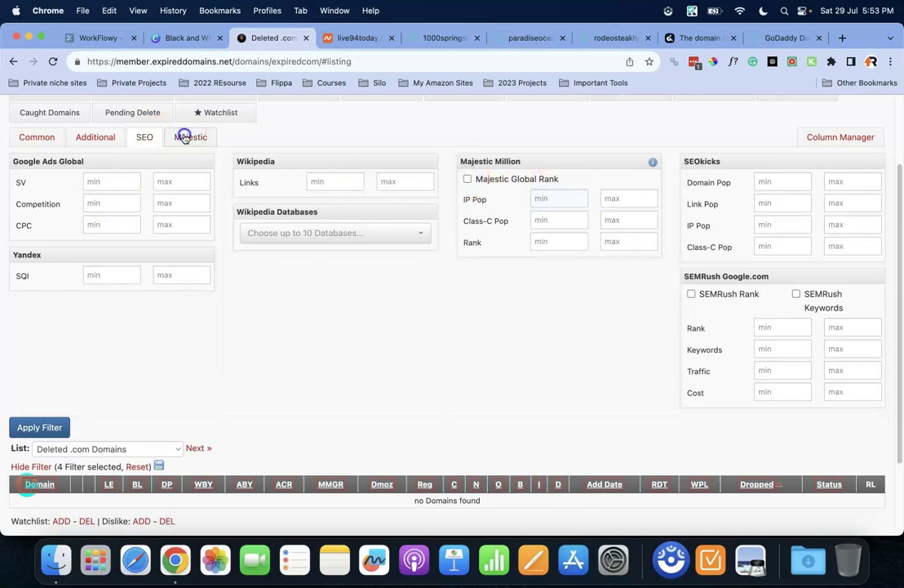
Filter the "dog" domain list by a minimum Majestic Domain Pop of 50.
left_click(191, 137)
left_click(92, 245)
type("4")
key("BackSpace")
type("50")
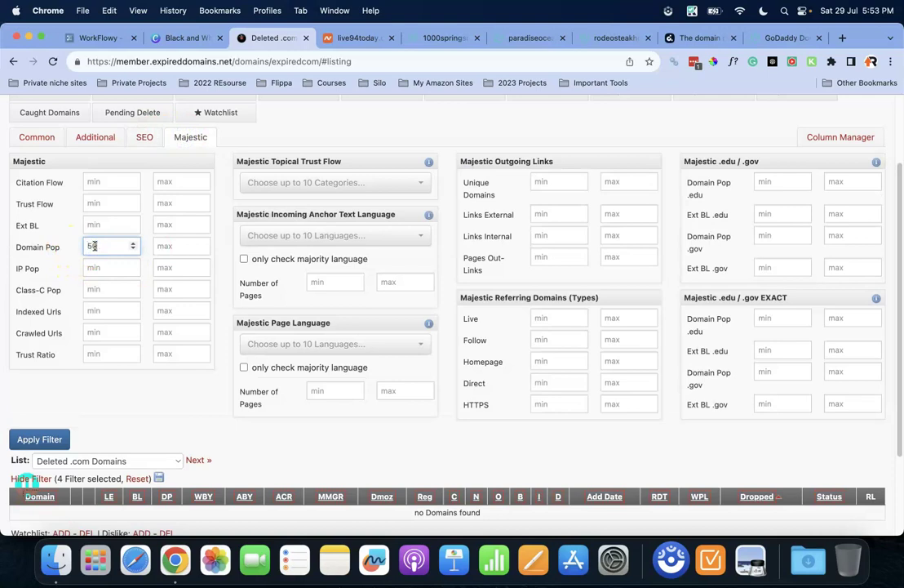
left_click(38, 439)
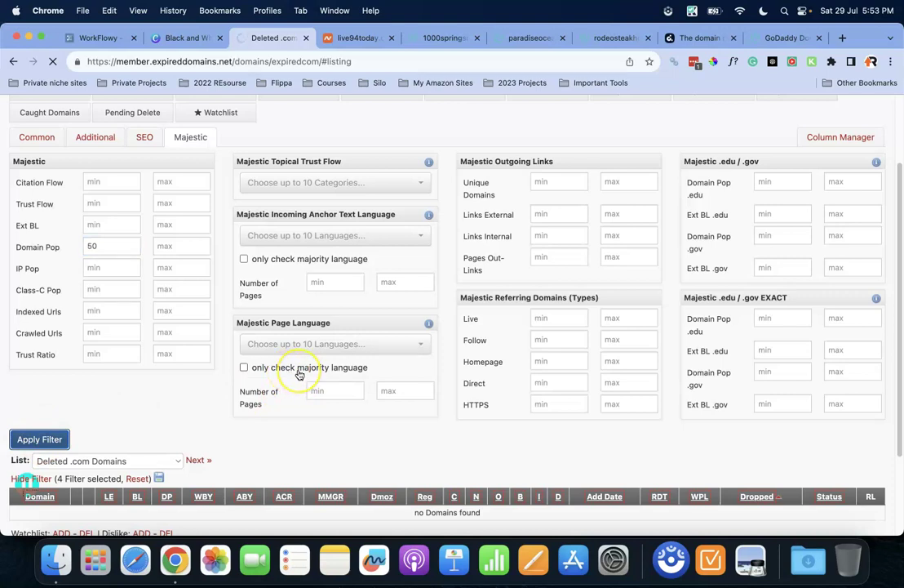
scroll(262, 365, "down", 1)
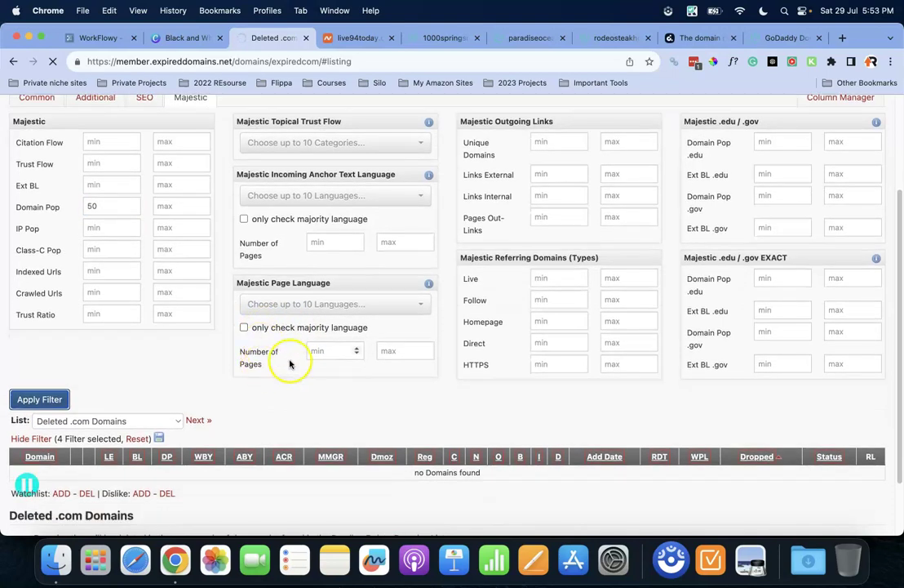
Close the five browser pages after the live94today.com listing, from 1000springs through the GoDaddy page.
left_click(476, 38)
left_click(476, 39)
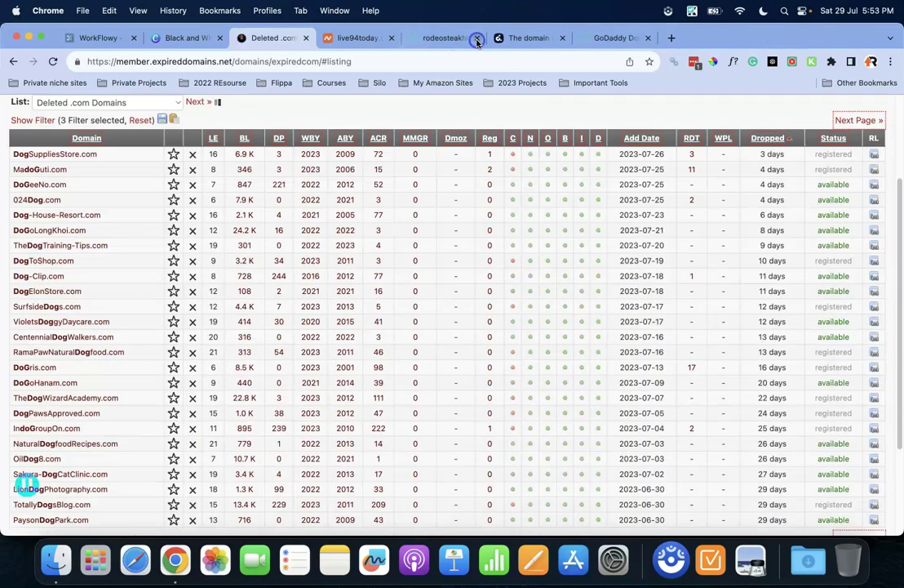
left_click(477, 38)
left_click(476, 39)
left_click(477, 38)
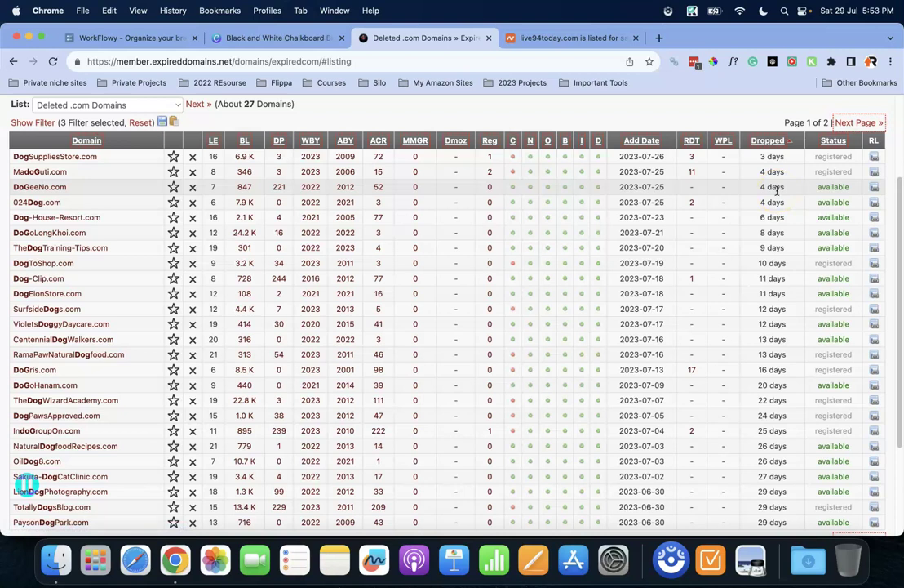
Look over the filtered list of deleted "dog" domains and switch to the WorkFlowy outline on traffic-based auctioned domains.
scroll(606, 276, "up", 5)
scroll(685, 284, "down", 3)
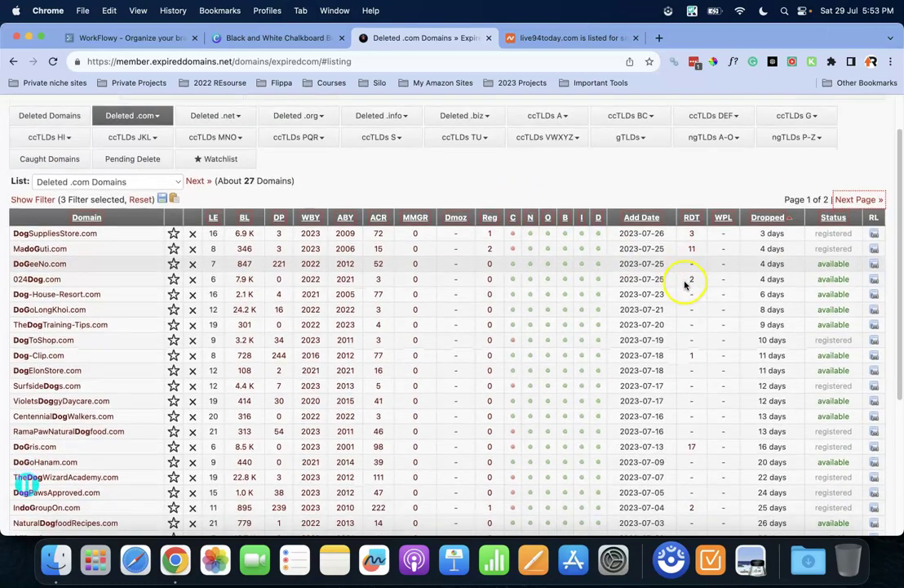
scroll(137, 253, "down", 2)
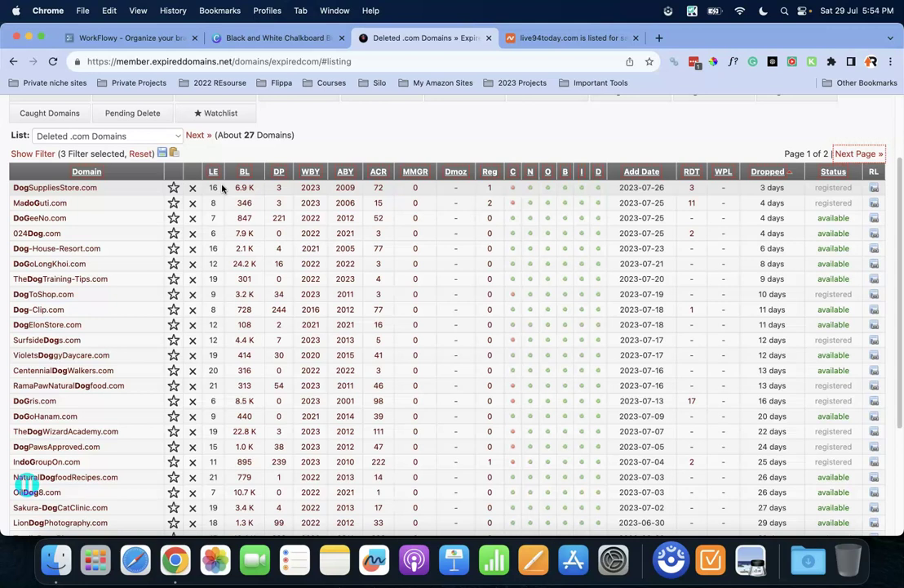
left_click(135, 37)
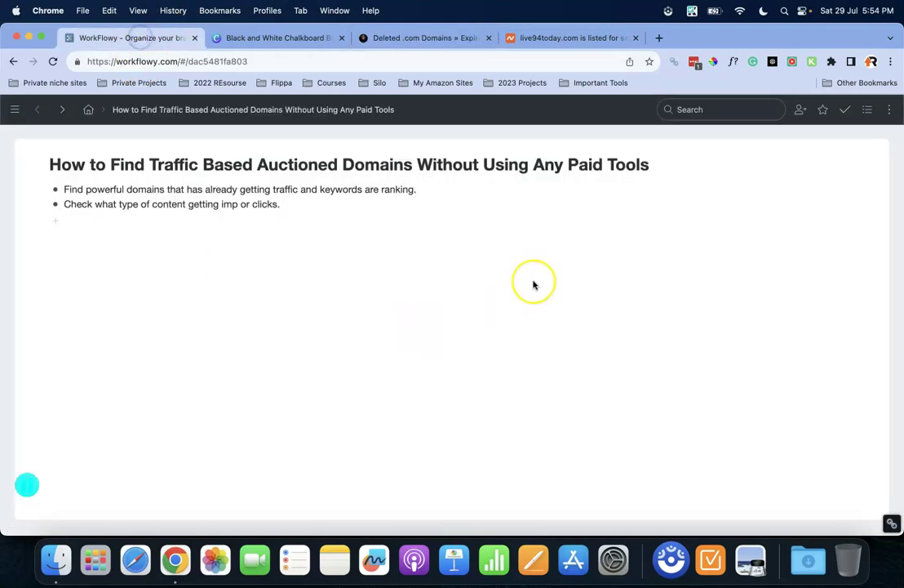